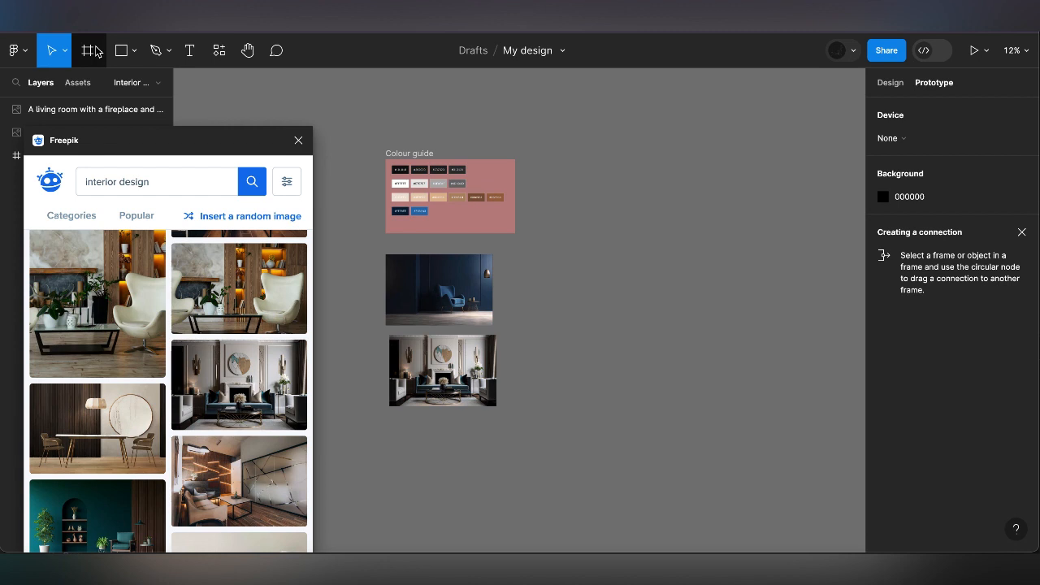
Add a MacBook Pro 16" frame and position it beside the colour guide
{"action": "left_click", "coordinate": [96, 51]}
{"action": "left_click", "coordinate": [96, 85]}
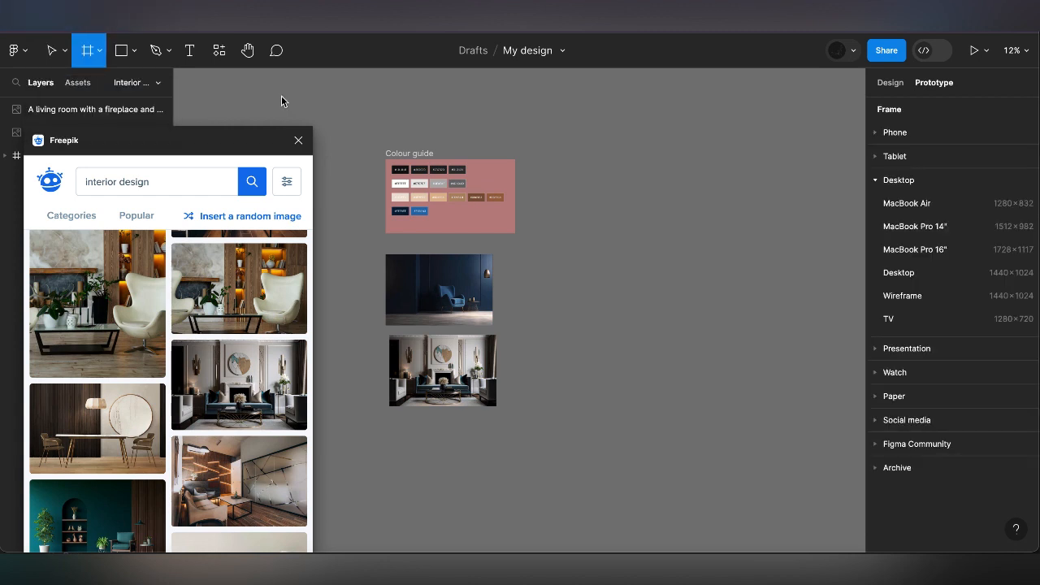
{"action": "left_click", "coordinate": [932, 249]}
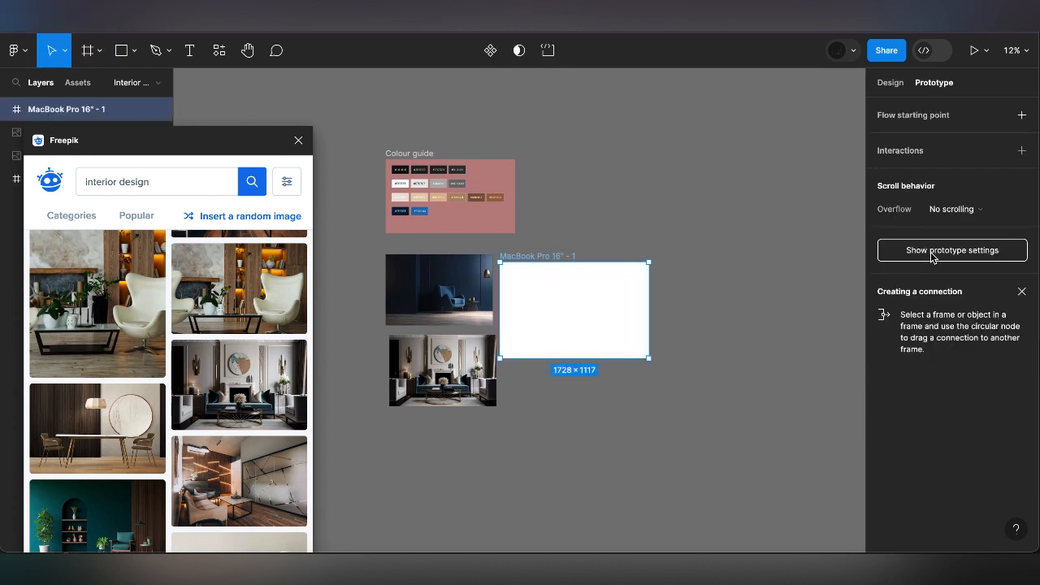
{"action": "left_click_drag", "start_coordinate": [566, 256], "coordinate": [604, 191]}
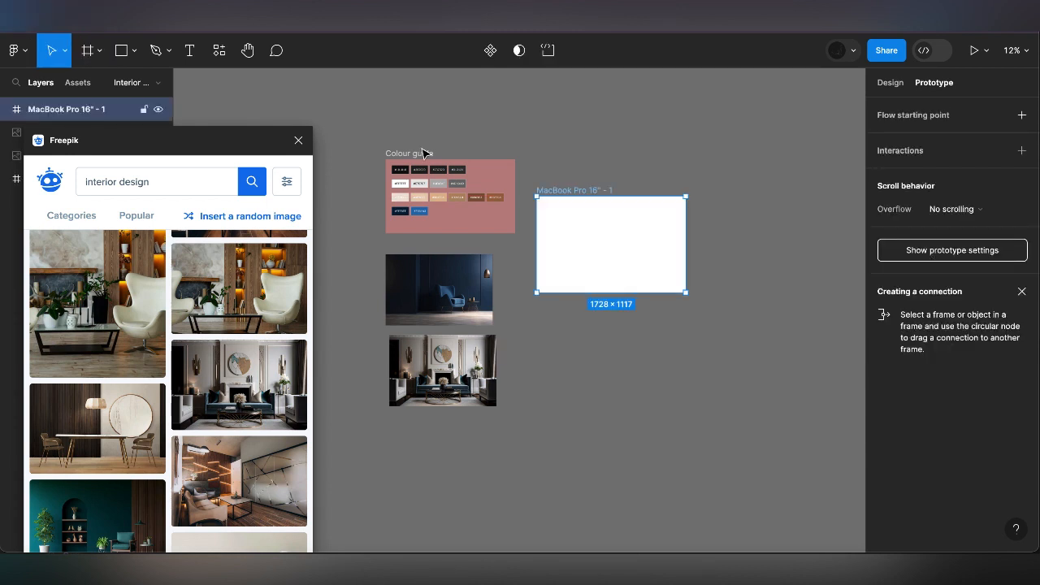
Rename the MacBook Pro 16" frame as Home and deselect it
{"action": "double_click", "coordinate": [594, 191]}
{"action": "type", "text": "Home"}
{"action": "key", "text": "Return"}
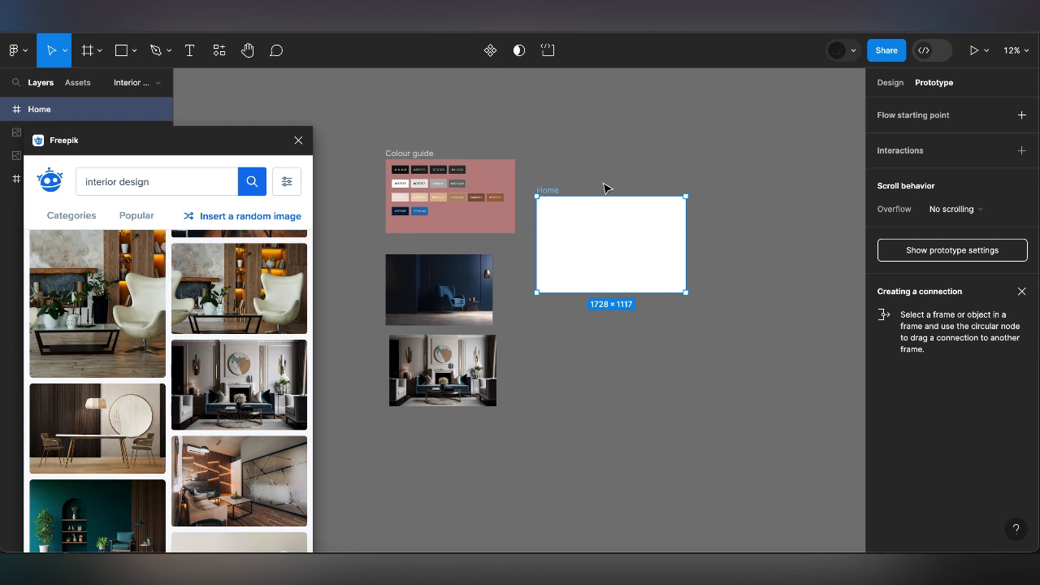
{"action": "left_click", "coordinate": [464, 114]}
{"action": "key", "text": "super+z"}
{"action": "left_click", "coordinate": [464, 114]}
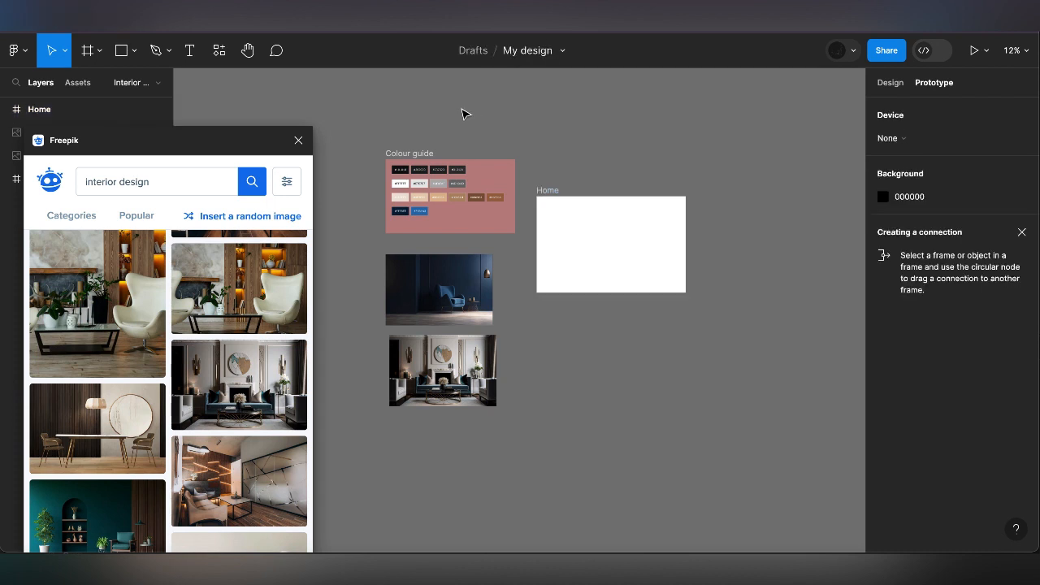
Draw a second frame about 1812 × 946 just below the Home frame, lined up with its left edge
{"action": "left_click", "coordinate": [99, 50]}
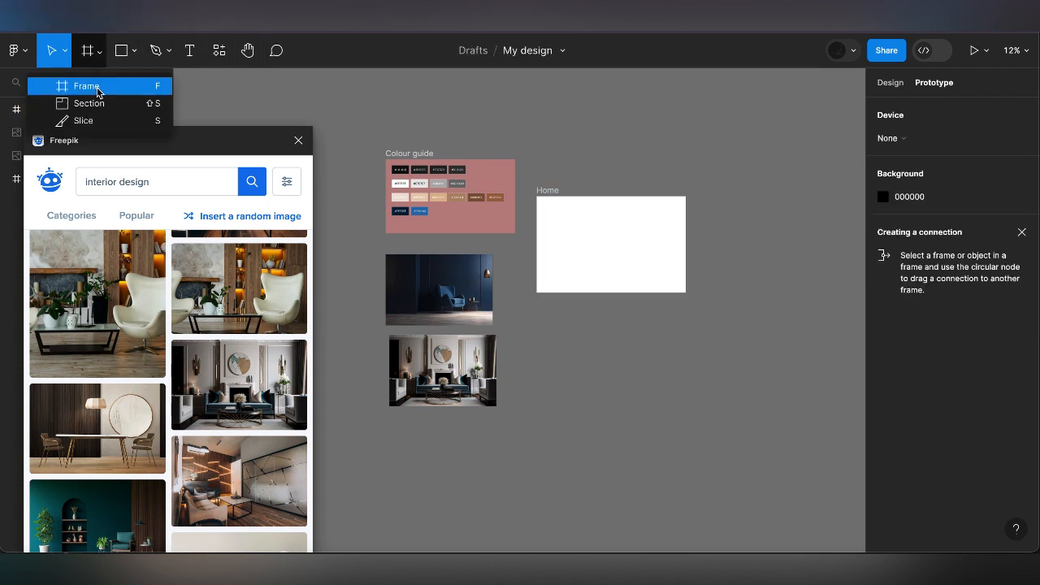
{"action": "left_click", "coordinate": [97, 86]}
{"action": "left_click_drag", "start_coordinate": [536, 314], "coordinate": [693, 396]}
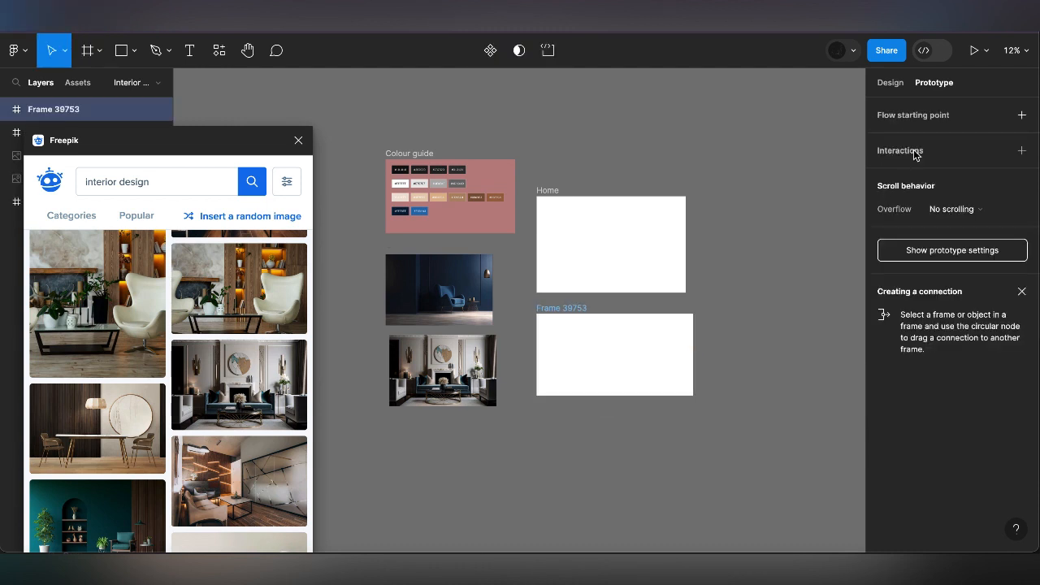
Set the second frame's width to 1728 and height to 1117
{"action": "left_click", "coordinate": [891, 83]}
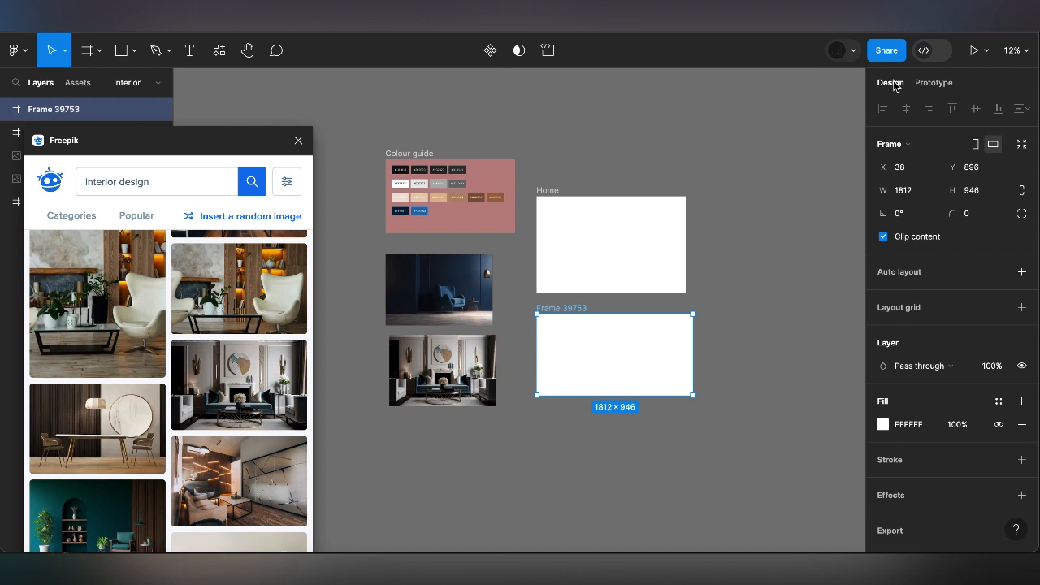
{"action": "left_click", "coordinate": [908, 193]}
{"action": "type", "text": "1728"}
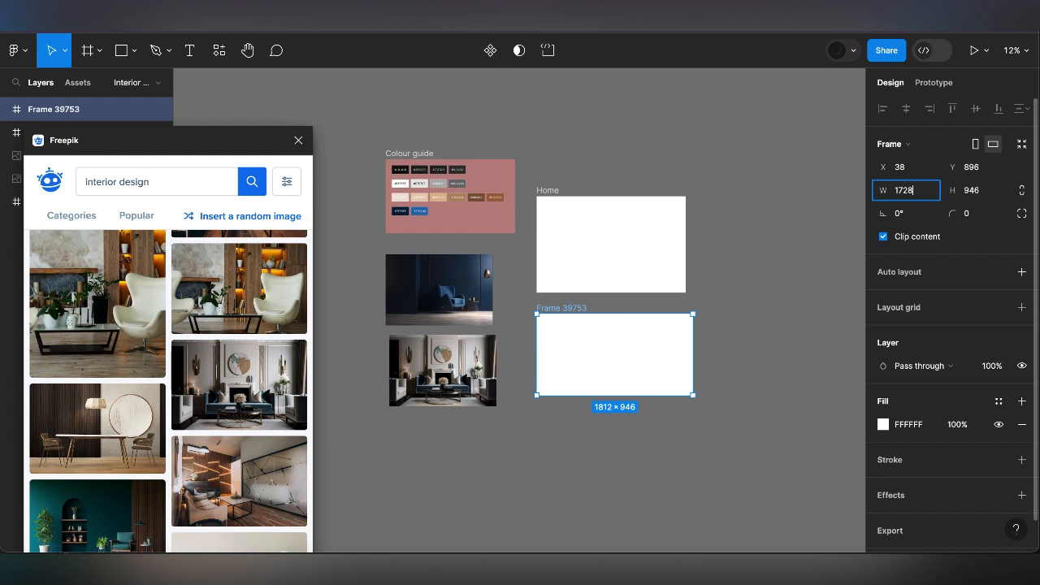
{"action": "left_click", "coordinate": [979, 191]}
{"action": "type", "text": "1117"}
{"action": "key", "text": "Return"}
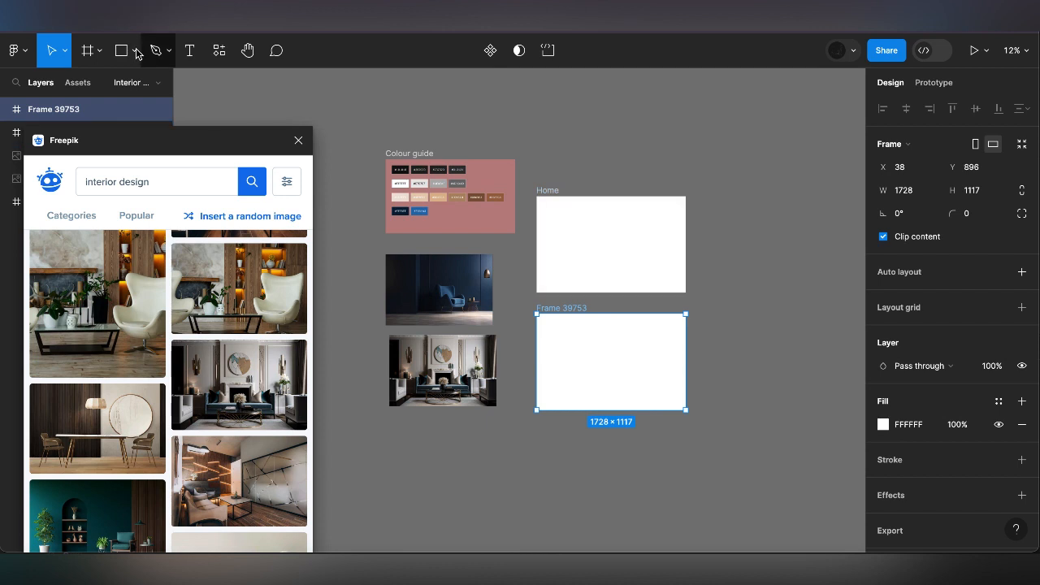
Move the living room image with the fireplace into the second frame, against its left edge
{"action": "left_click", "coordinate": [354, 284]}
{"action": "left_click_drag", "start_coordinate": [443, 370], "coordinate": [591, 341]}
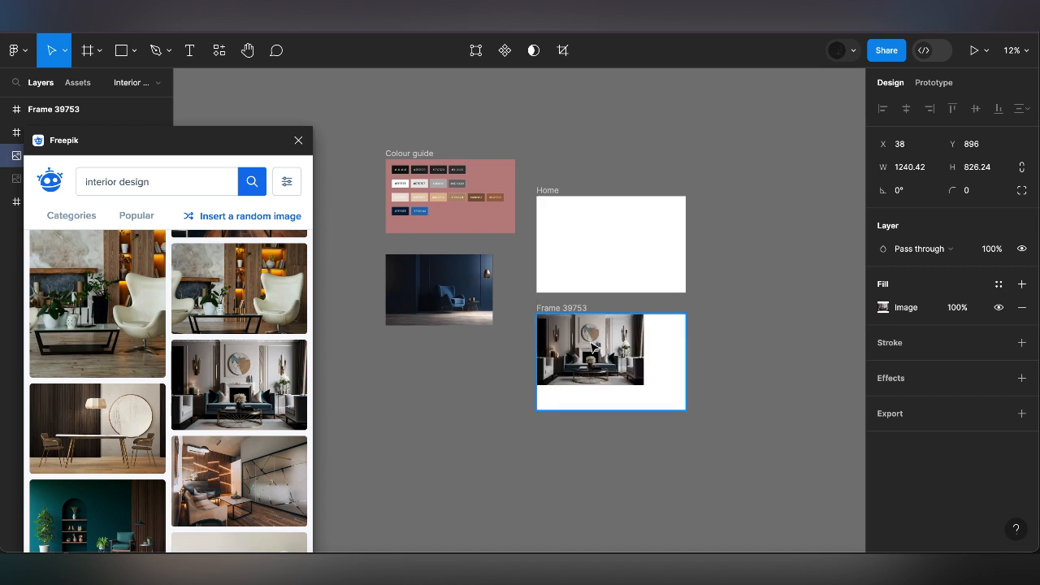
{"action": "left_click_drag", "start_coordinate": [642, 386], "coordinate": [643, 392]}
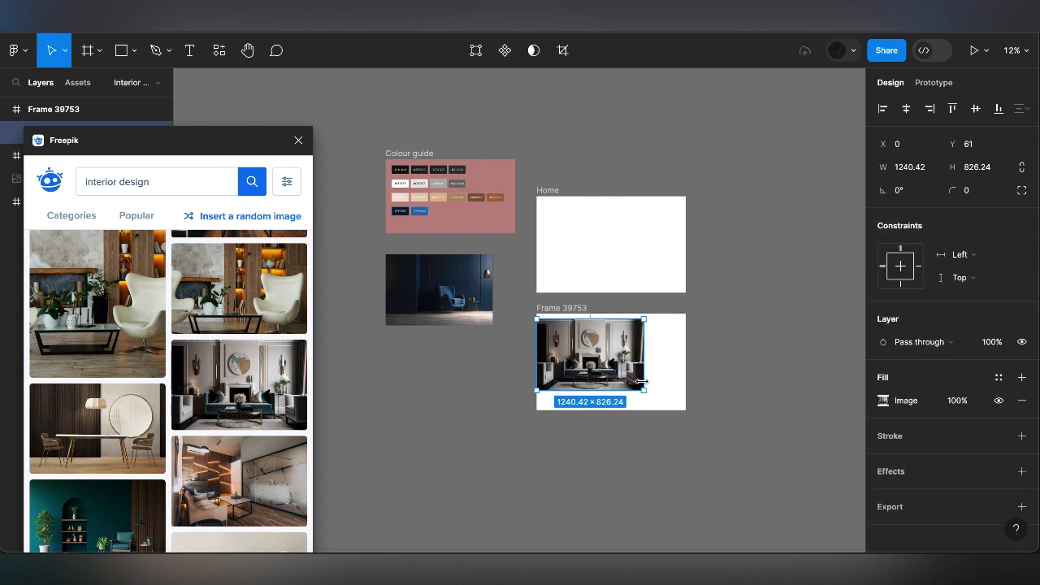
Resize the living room image to 1728 × 1117 and centre it horizontally and vertically in its frame
{"action": "left_click", "coordinate": [910, 171]}
{"action": "type", "text": "1728"}
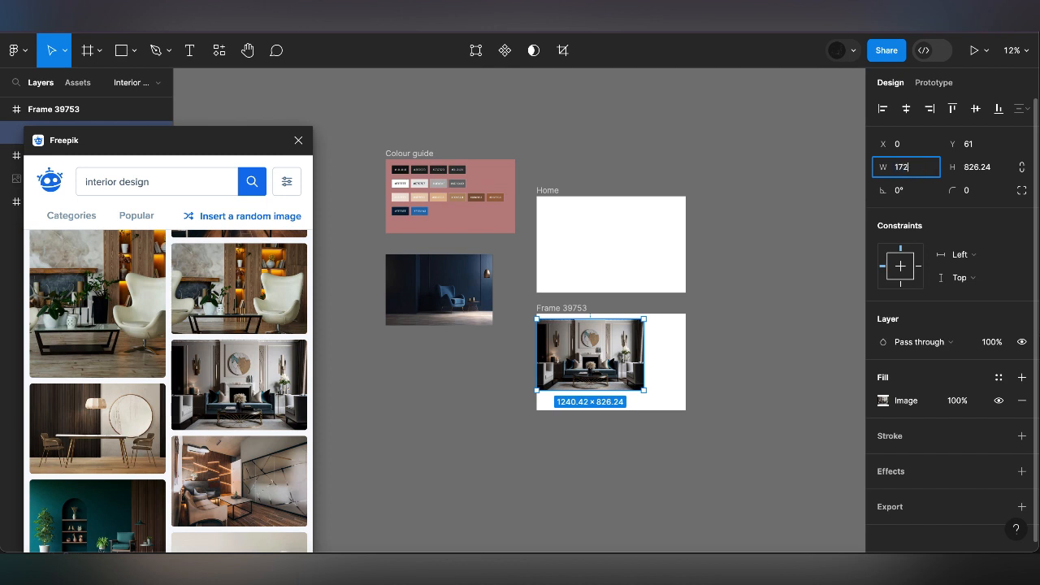
{"action": "left_click", "coordinate": [997, 173]}
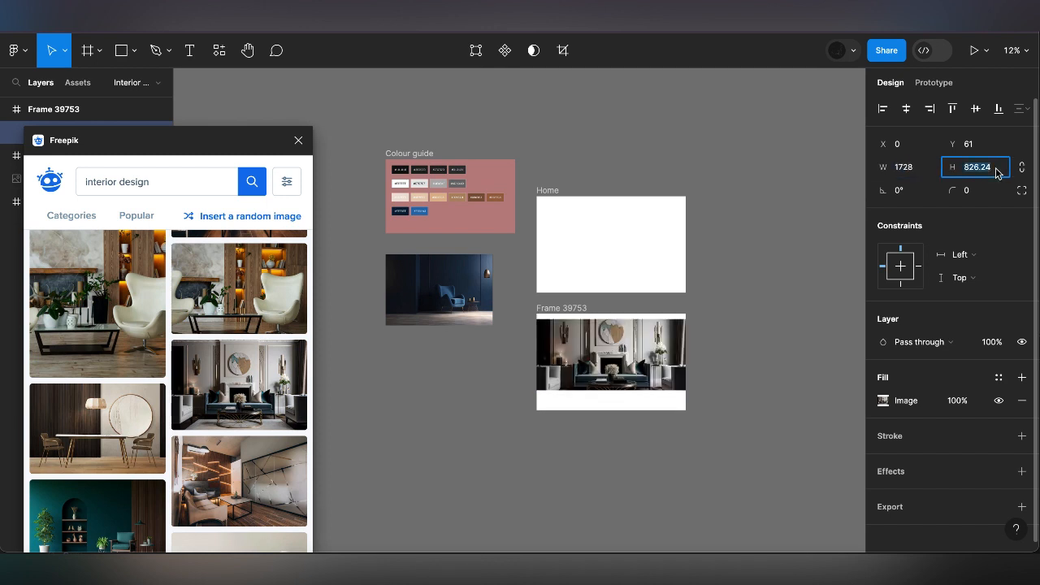
{"action": "type", "text": "1117"}
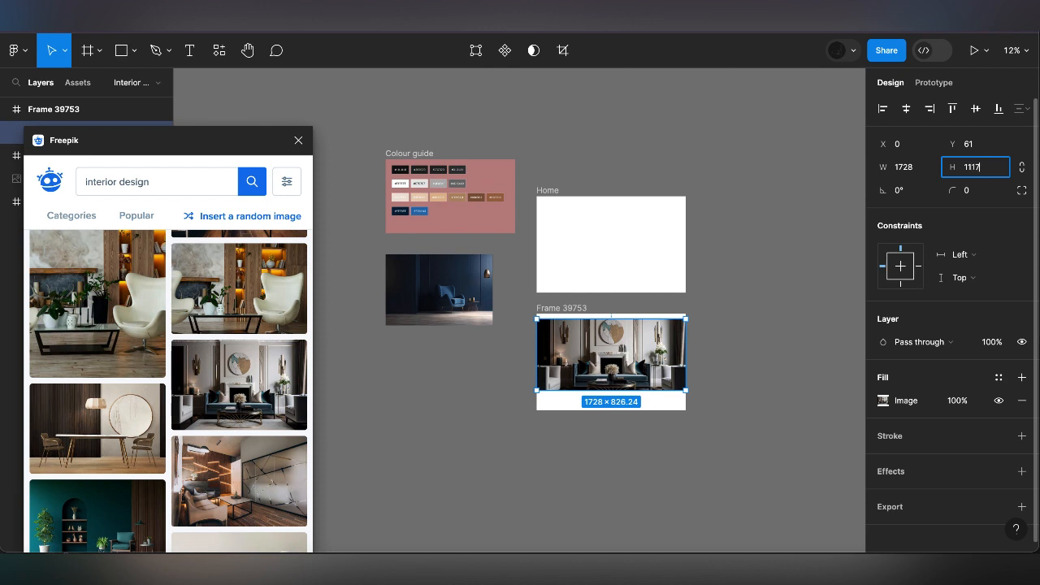
{"action": "key", "text": "Return"}
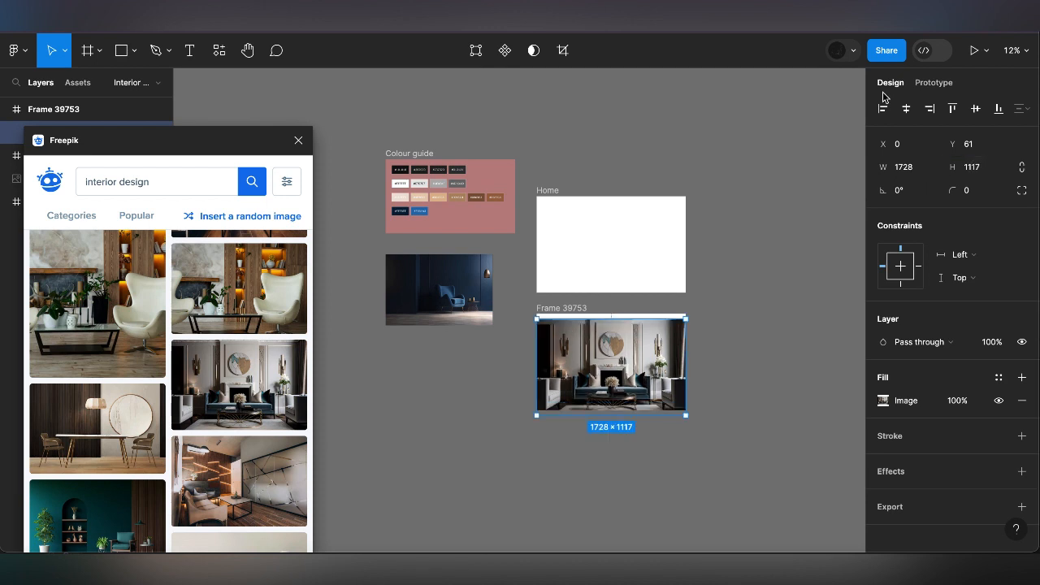
{"action": "left_click", "coordinate": [903, 109]}
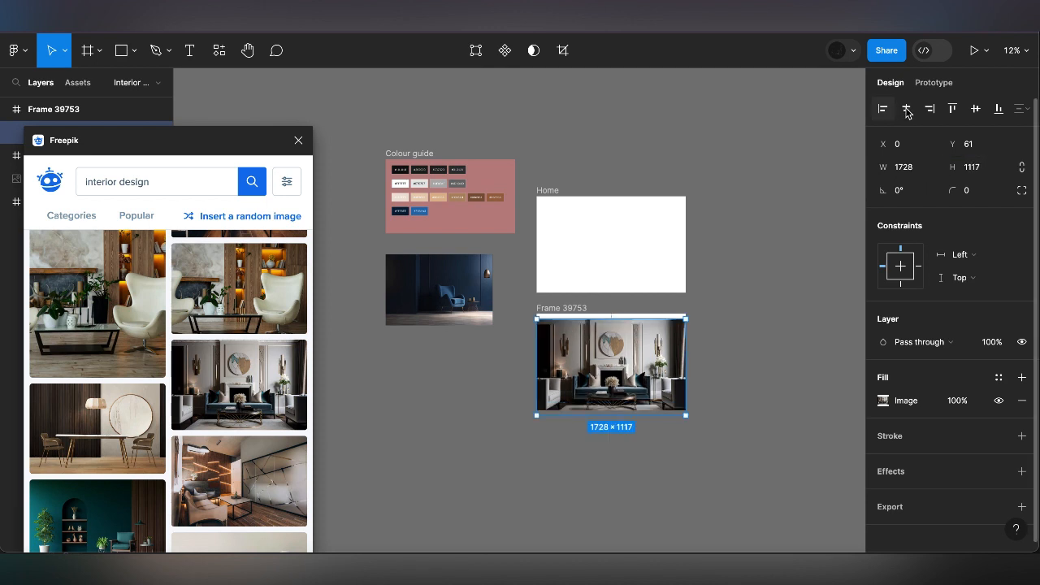
{"action": "left_click", "coordinate": [975, 109]}
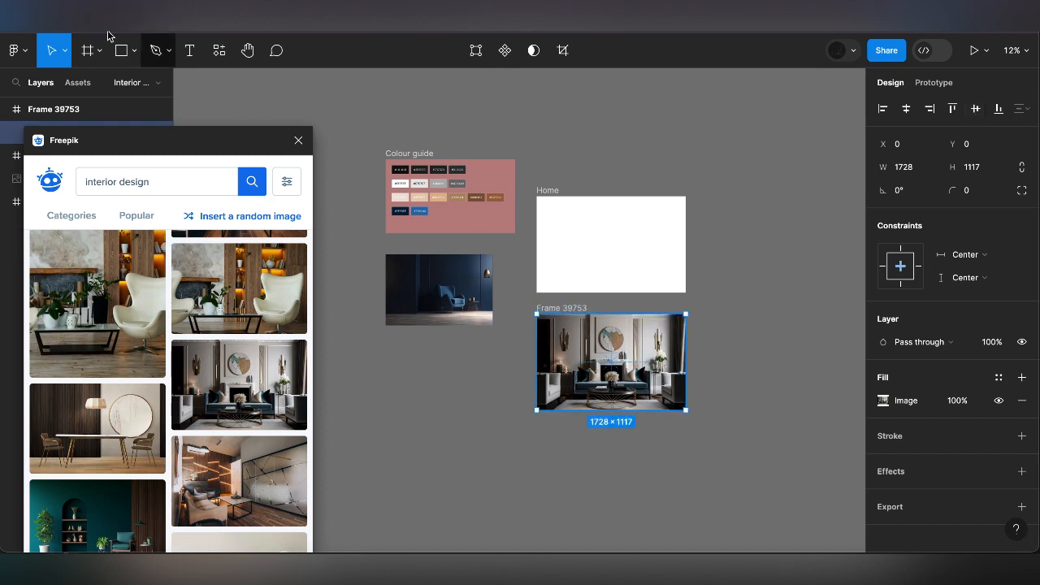
Draw a rectangle about 1097 × 727 over the living room image inside the second frame
{"action": "left_click", "coordinate": [133, 52]}
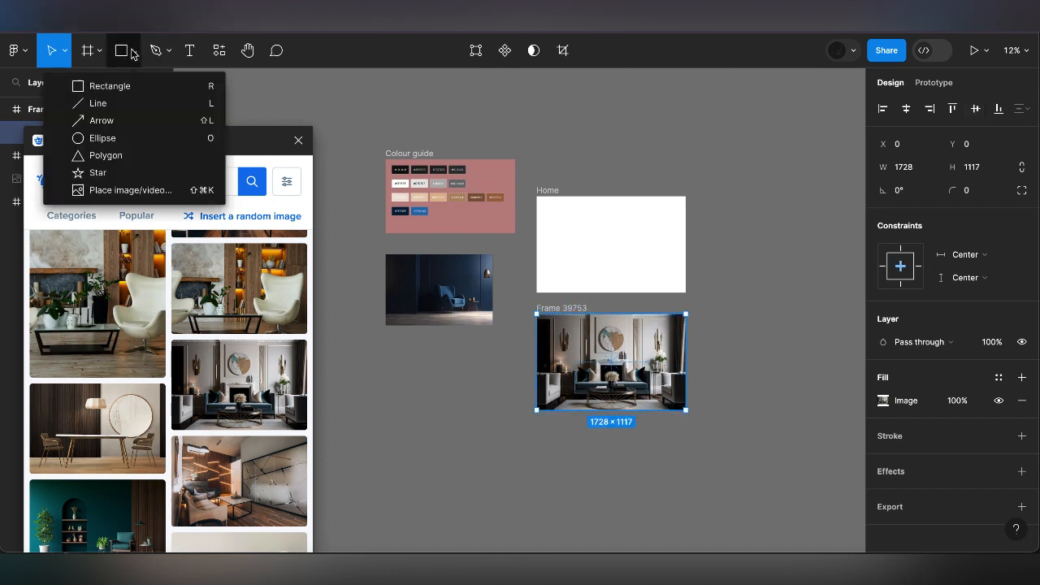
{"action": "key", "text": "r"}
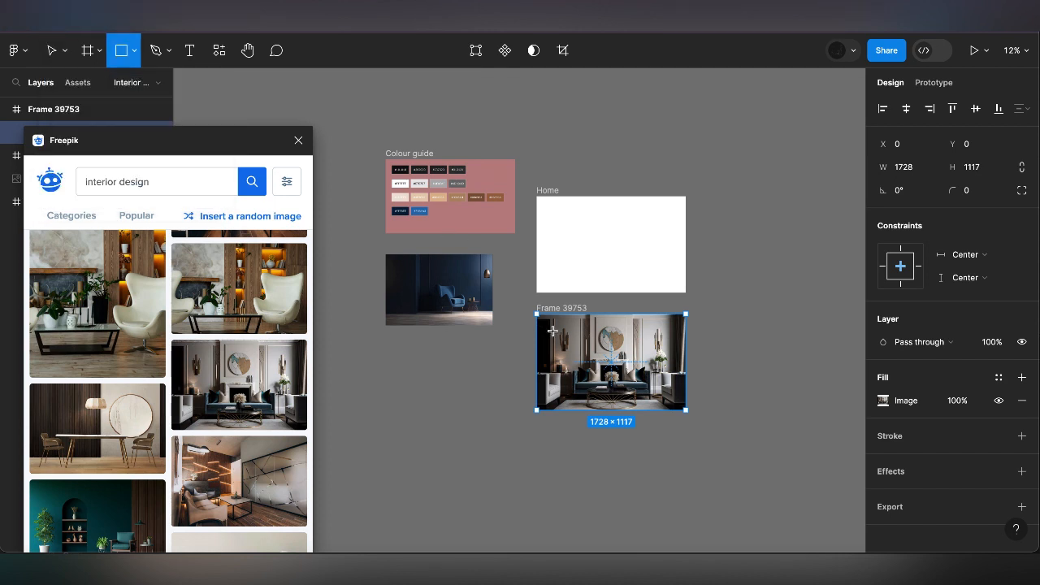
{"action": "left_click_drag", "start_coordinate": [551, 324], "coordinate": [647, 388]}
Resize the rectangle to 1728 × 1117 and centre it horizontally and vertically in the frame
{"action": "left_click", "coordinate": [910, 168]}
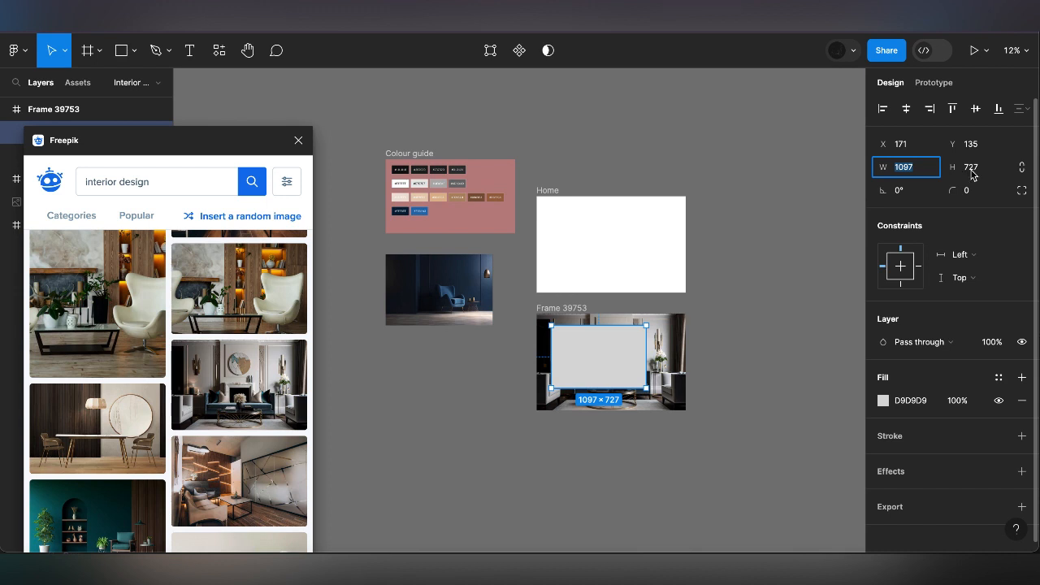
{"action": "type", "text": "1728"}
{"action": "left_click", "coordinate": [975, 169]}
{"action": "type", "text": "1117"}
{"action": "key", "text": "Return"}
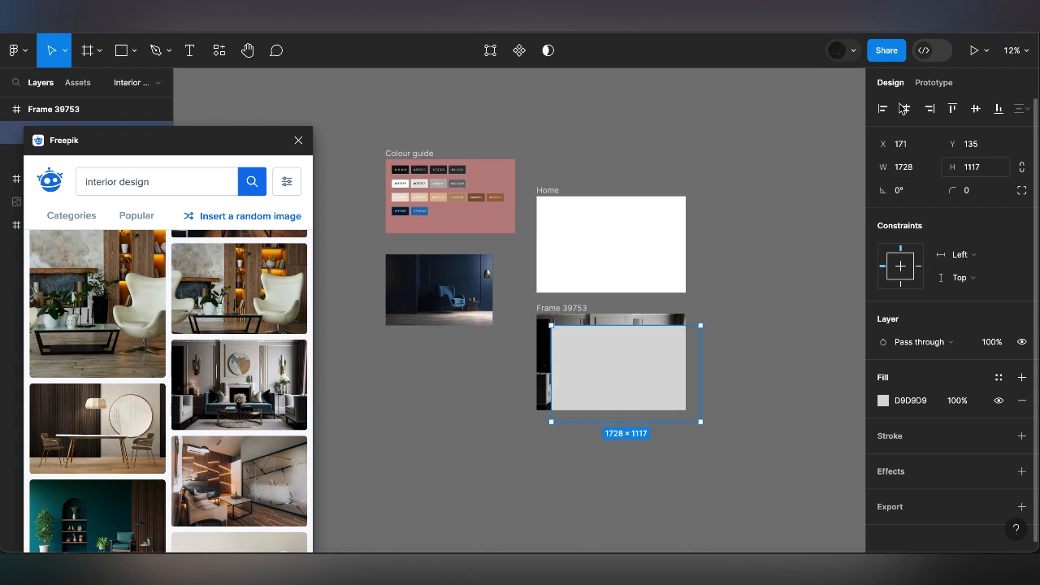
{"action": "left_click", "coordinate": [974, 109]}
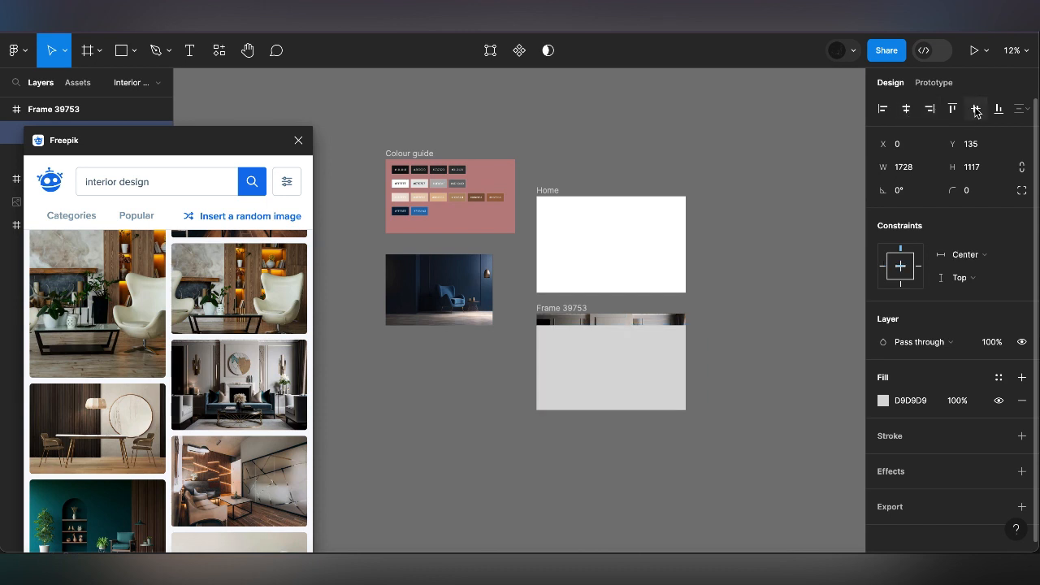
{"action": "left_click", "coordinate": [975, 110]}
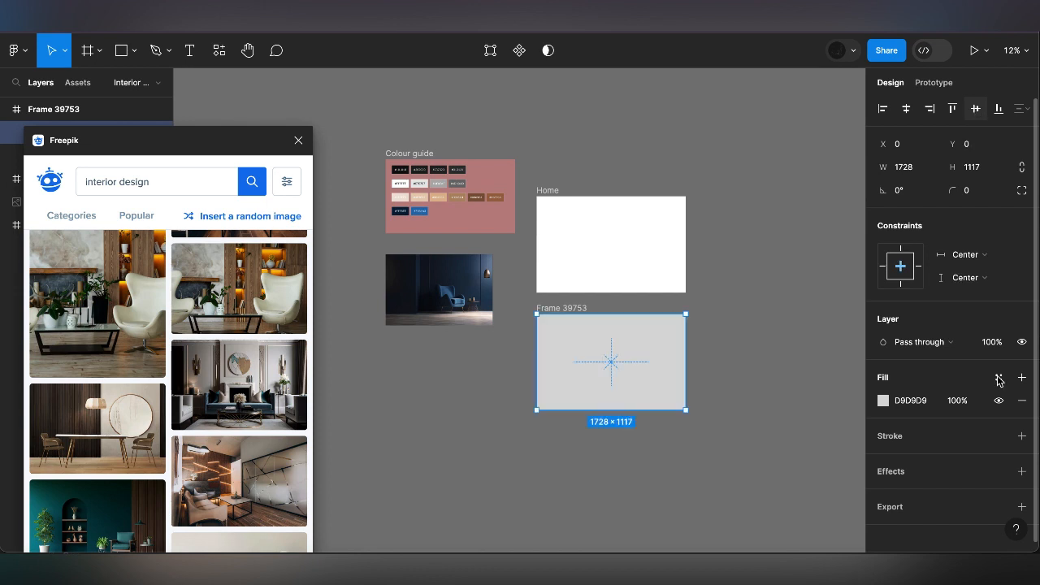
Fill the rectangle with the dark navy sampled from the colour guide's #EFF8FF swatch, lightened to 0B2B53
{"action": "left_click", "coordinate": [883, 400]}
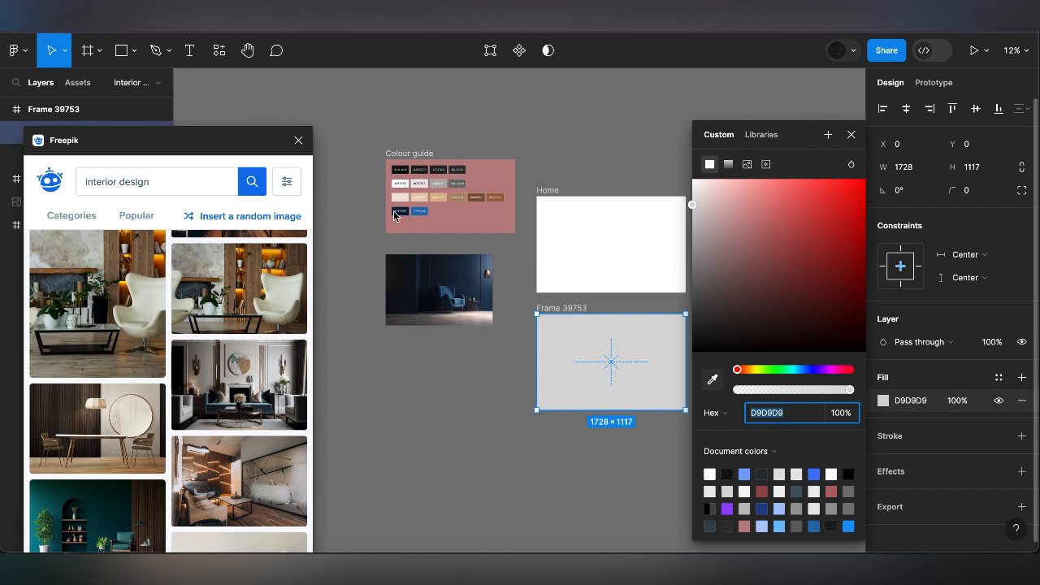
{"action": "key", "text": "i"}
{"action": "scroll", "coordinate": [399, 208], "scroll_direction": "up", "scroll_amount": 1}
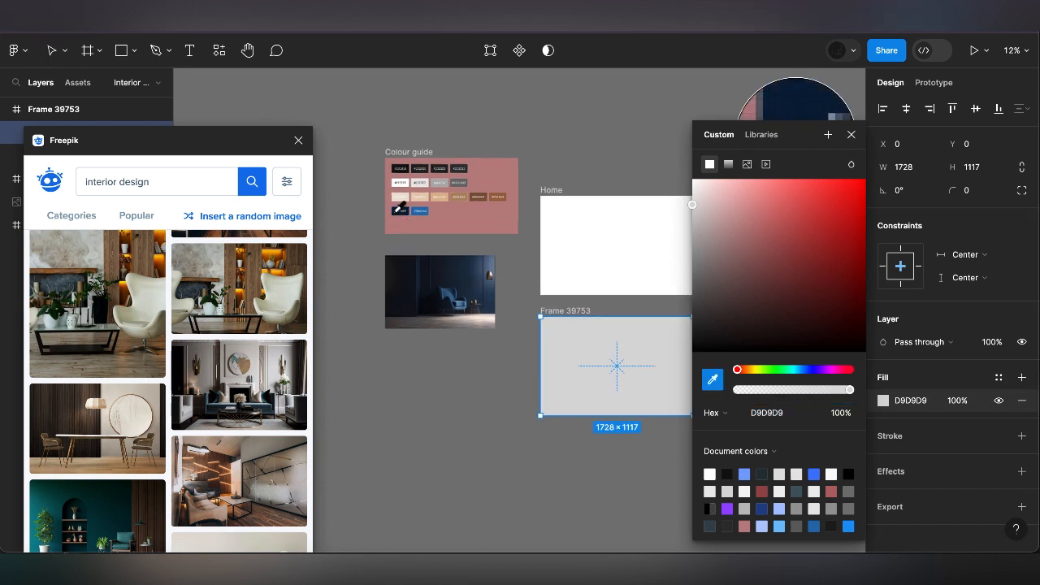
{"action": "scroll", "coordinate": [399, 208], "scroll_direction": "up", "scroll_amount": 5}
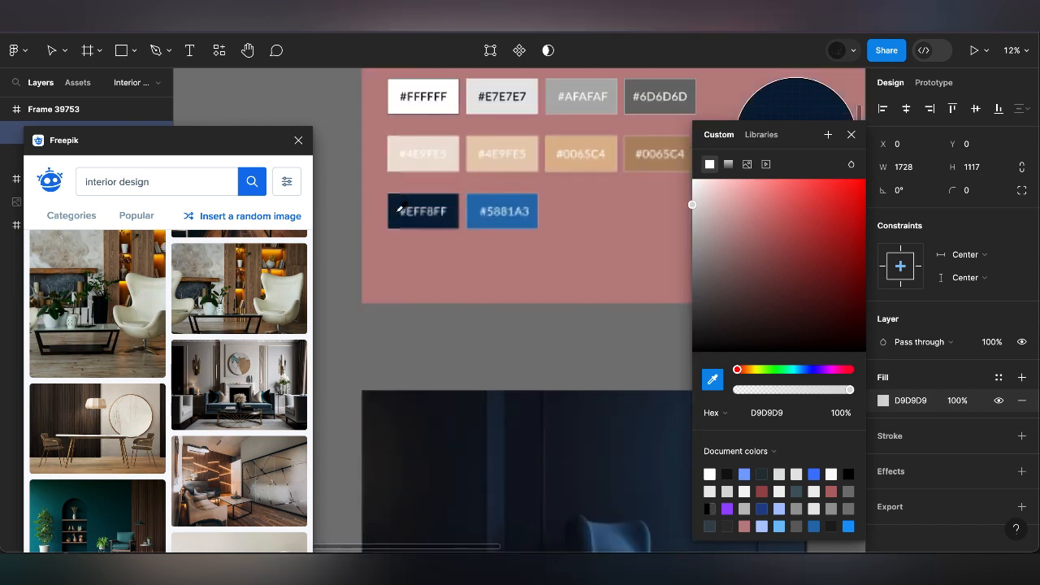
{"action": "scroll", "coordinate": [399, 208], "scroll_direction": "up", "scroll_amount": 2}
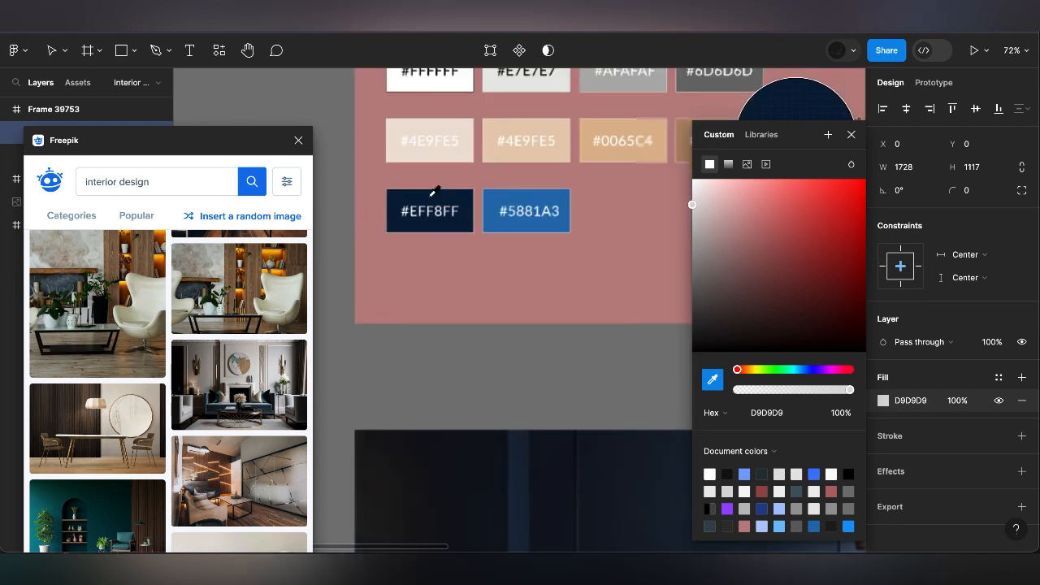
{"action": "left_click", "coordinate": [431, 195]}
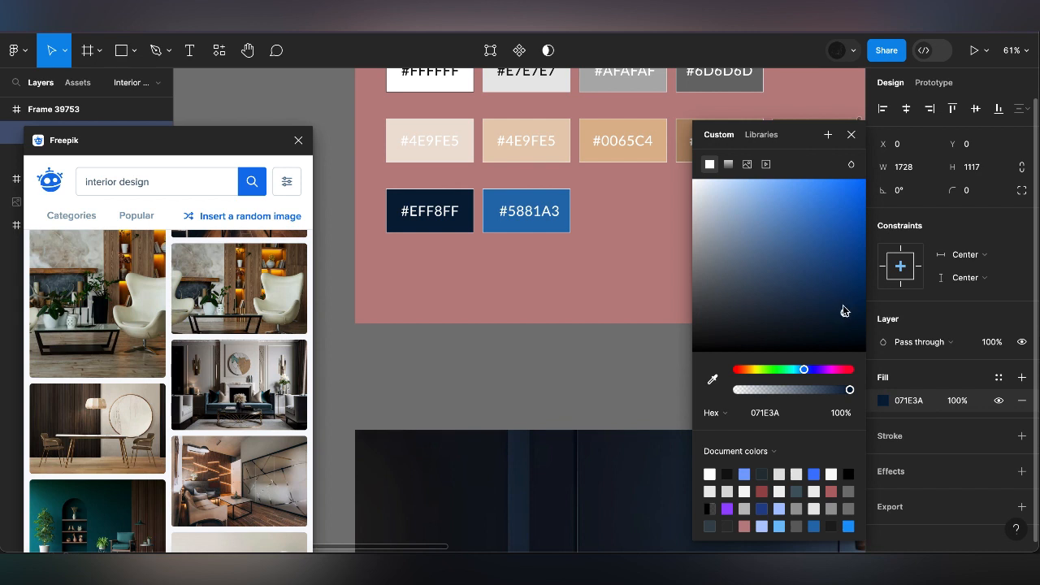
{"action": "left_click_drag", "start_coordinate": [844, 312], "coordinate": [843, 296]}
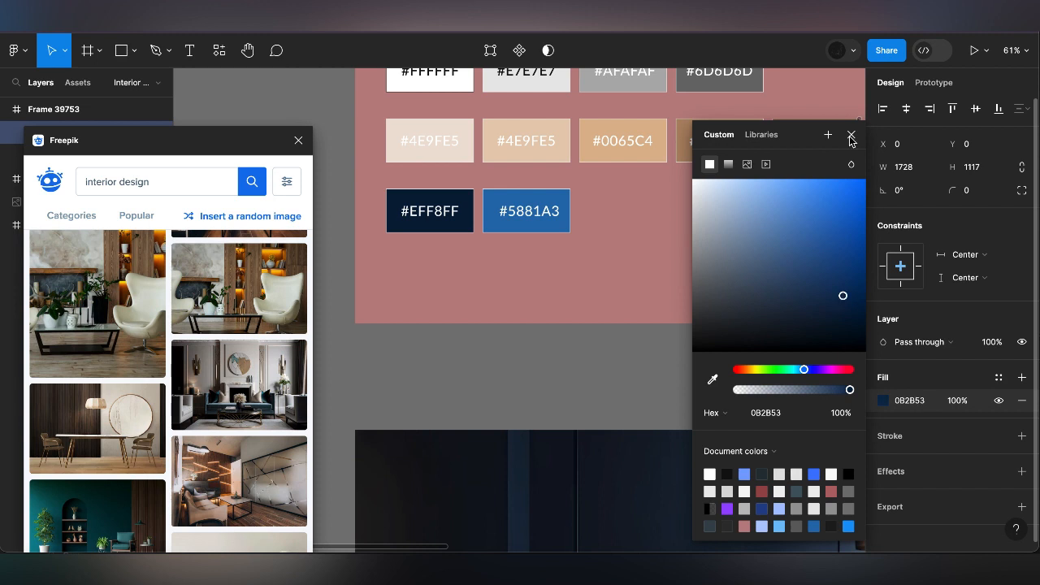
{"action": "left_click", "coordinate": [851, 135]}
Set the navy rectangle's fill opacity to 70%
{"action": "scroll", "coordinate": [722, 330], "scroll_direction": "down", "scroll_amount": 5}
{"action": "scroll", "coordinate": [668, 329], "scroll_direction": "up", "scroll_amount": 3}
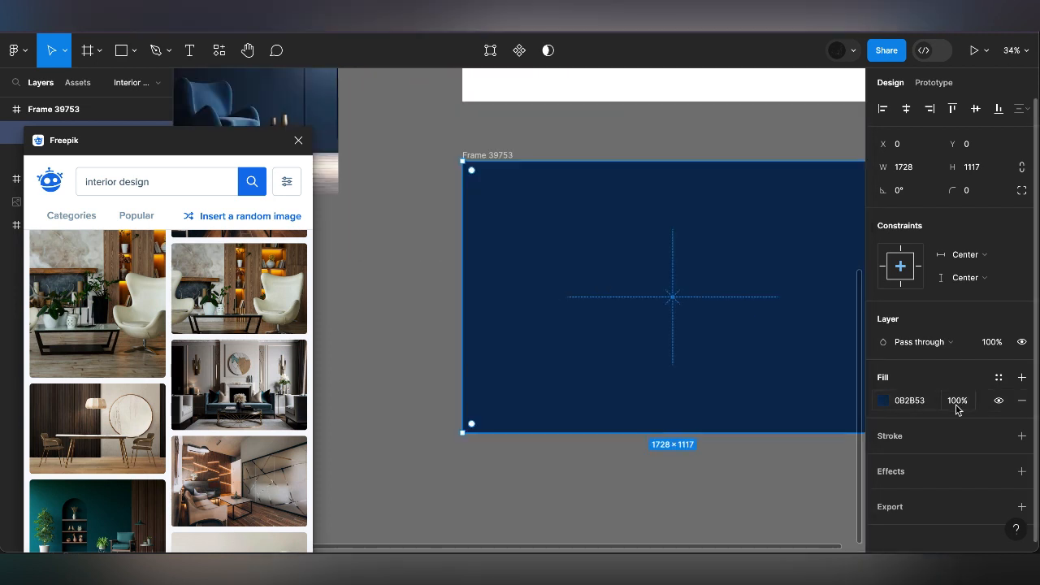
{"action": "left_click", "coordinate": [956, 406]}
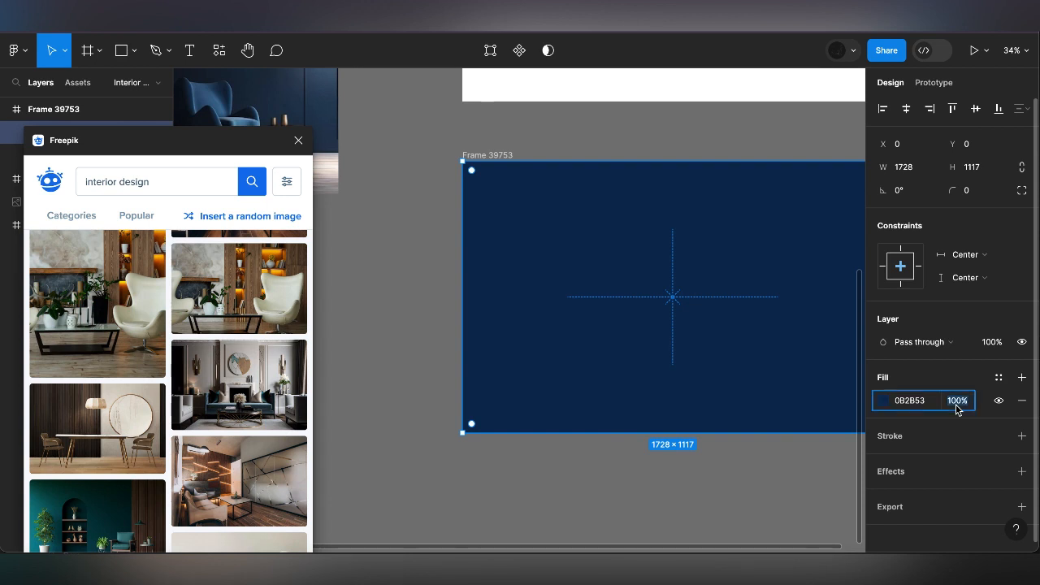
{"action": "key", "text": "Return"}
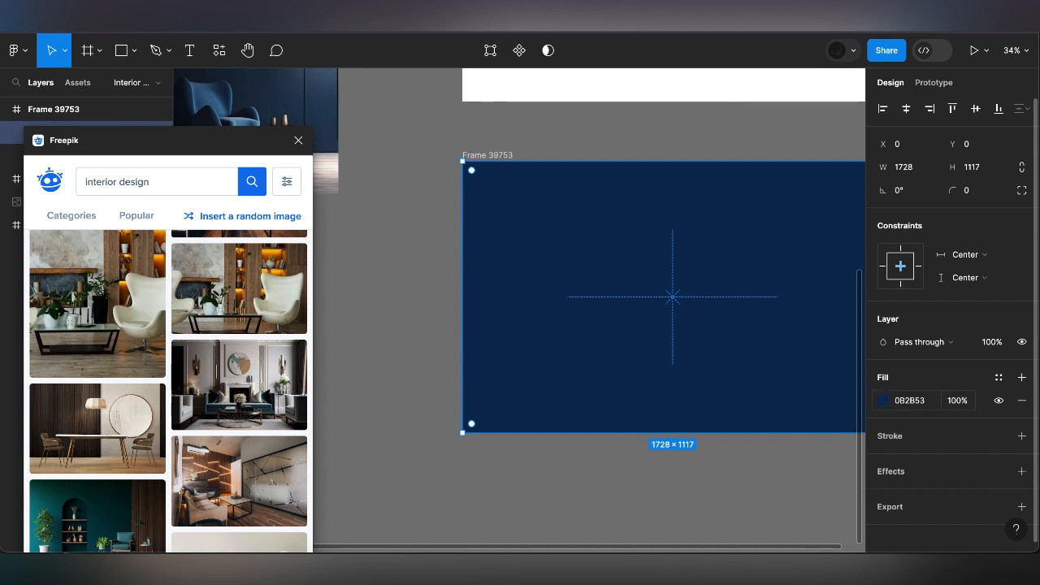
{"action": "left_click", "coordinate": [955, 405]}
{"action": "type", "text": "70"}
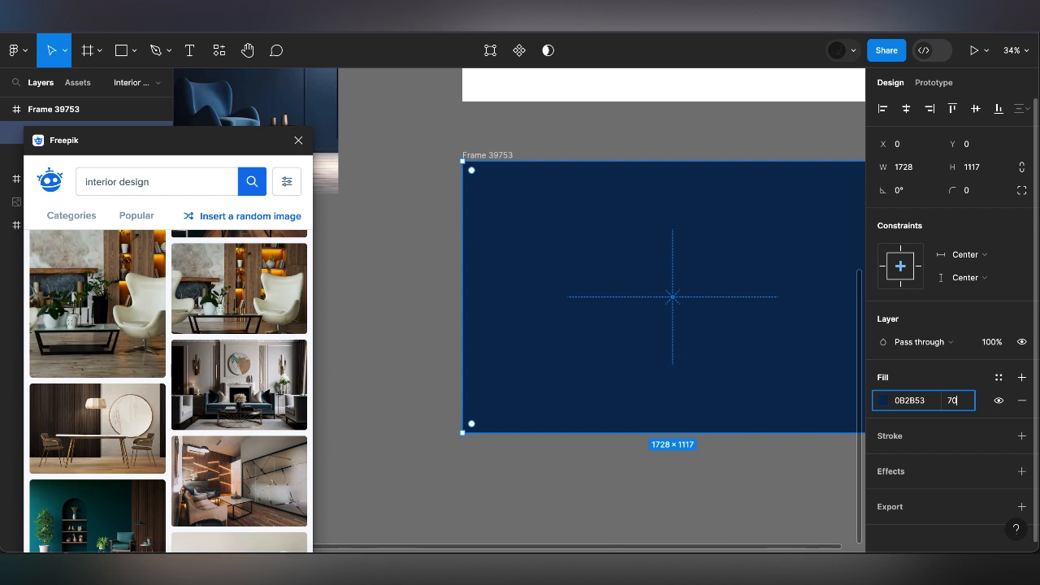
{"action": "key", "text": "Return"}
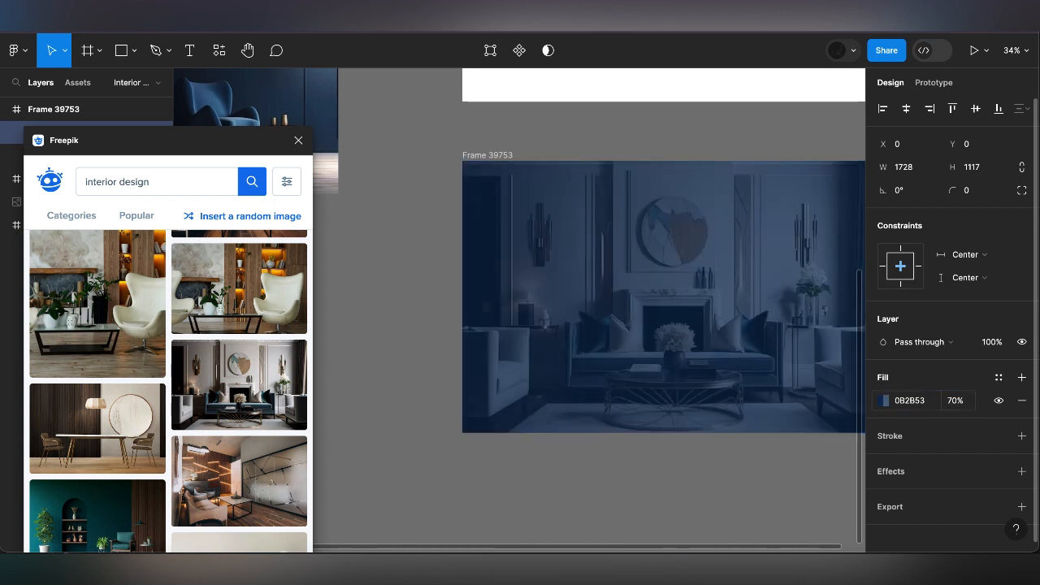
Add a background blur effect of 10 to the navy overlay rectangle
{"action": "scroll", "coordinate": [750, 344], "scroll_direction": "right", "scroll_amount": 1}
{"action": "scroll", "coordinate": [751, 344], "scroll_direction": "down", "scroll_amount": 1}
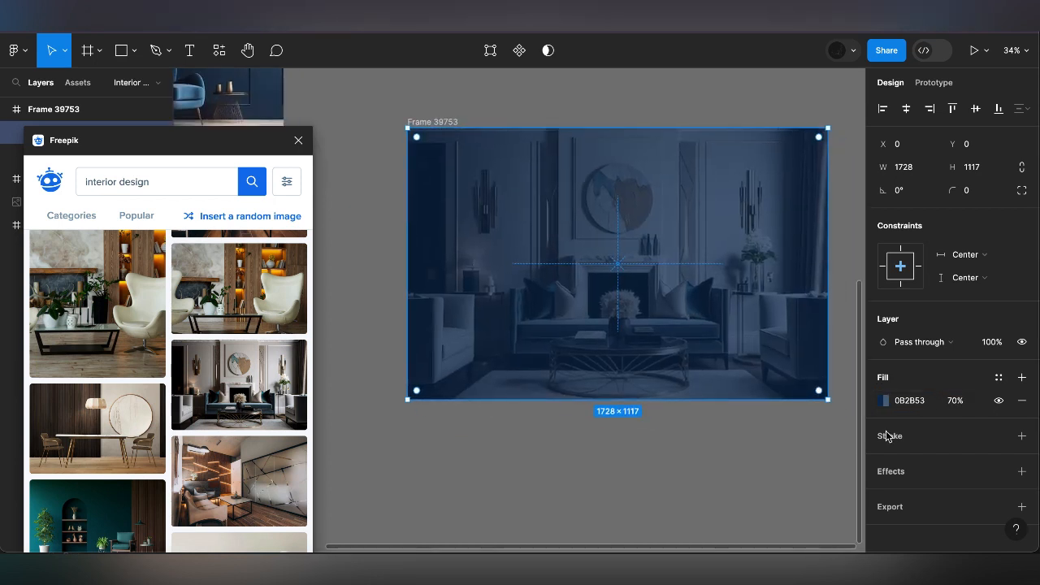
{"action": "left_click", "coordinate": [1022, 471]}
{"action": "left_click", "coordinate": [934, 494]}
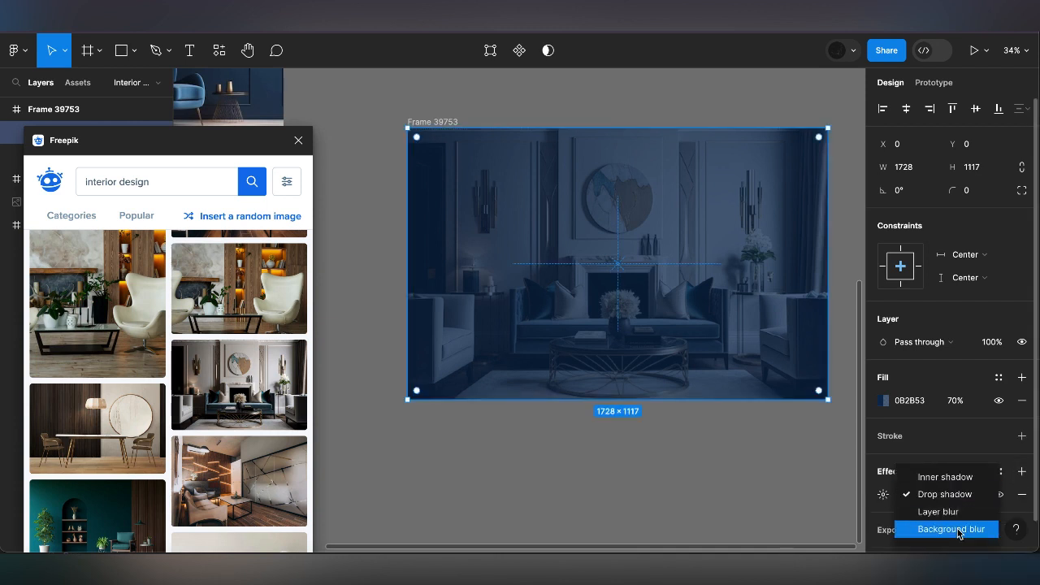
{"action": "key", "text": "Return"}
{"action": "left_click", "coordinate": [883, 494]}
{"action": "type", "text": "10"}
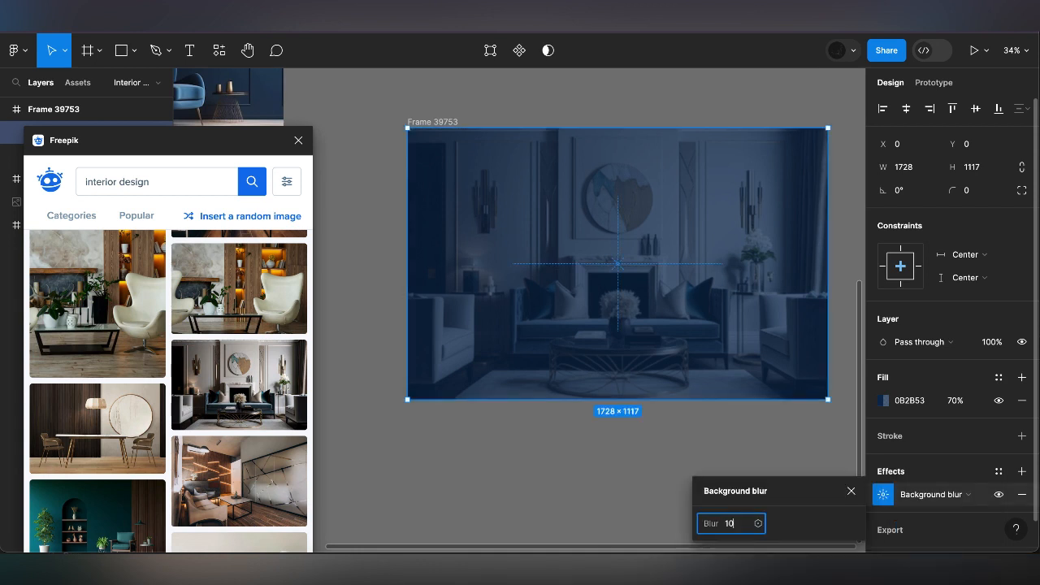
{"action": "key", "text": "Return"}
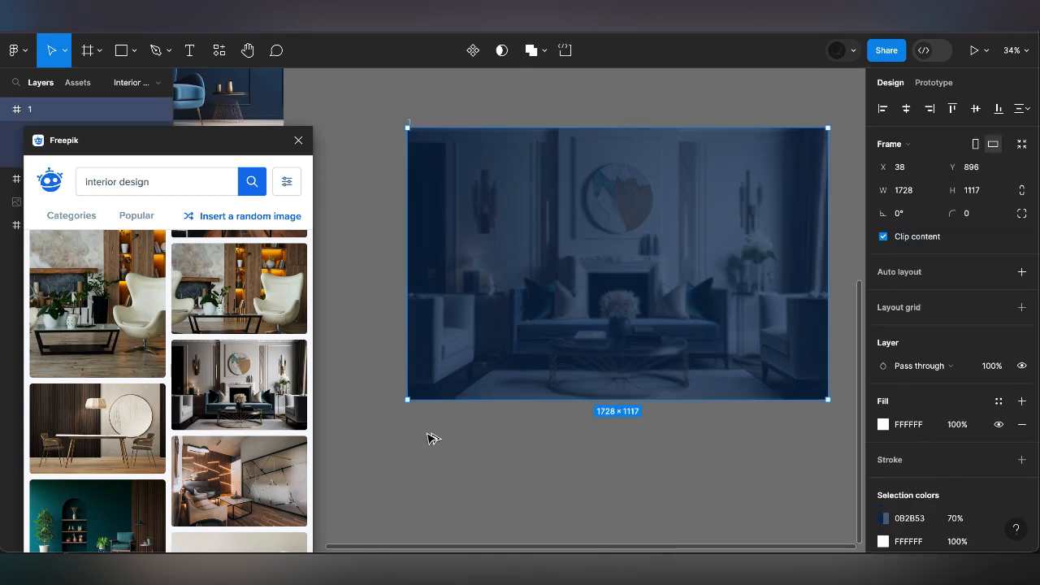
Duplicate the hero frame directly below the original and name the two frames 1 and 2
{"action": "key", "text": "ctrl+d"}
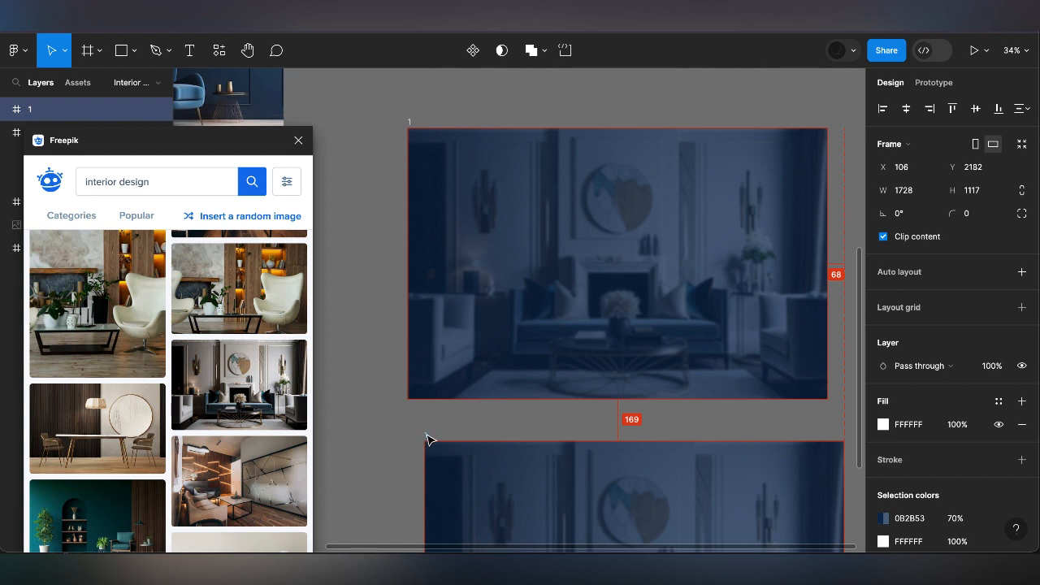
{"action": "left_click_drag", "start_coordinate": [426, 434], "coordinate": [424, 434]}
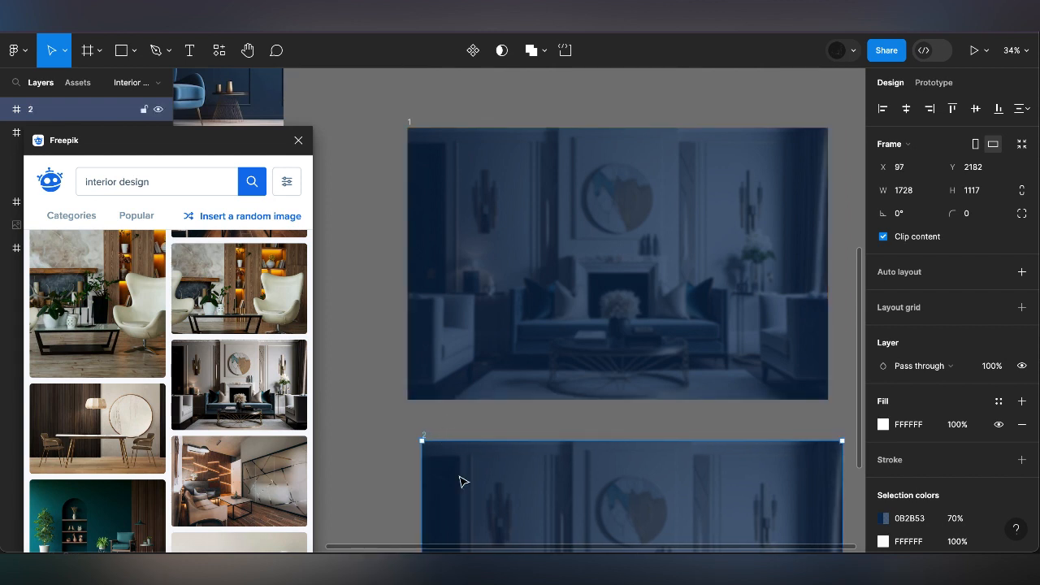
{"action": "left_click", "coordinate": [449, 411]}
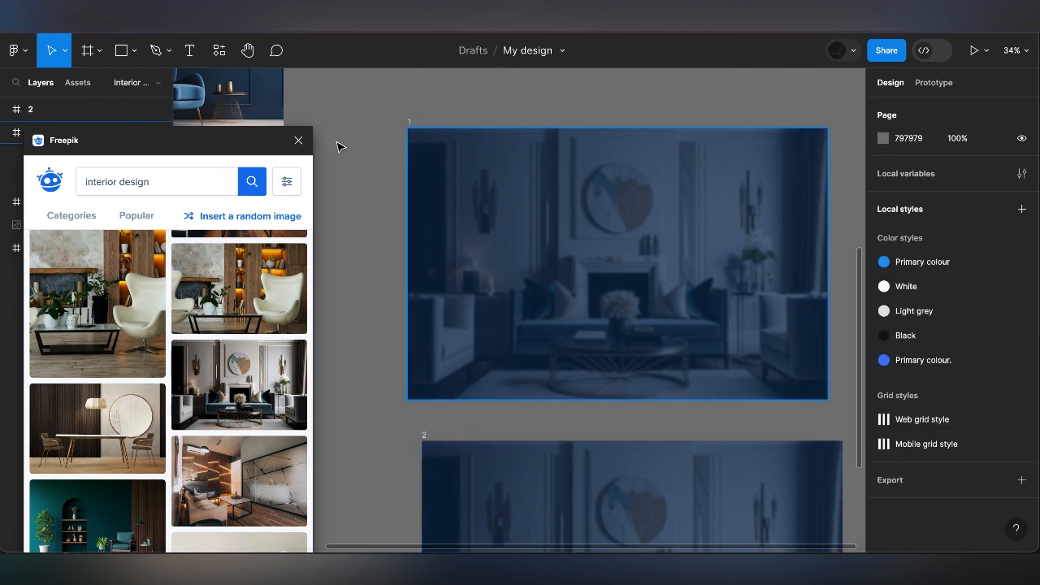
Enlarge the living room image in frame 1 to 1873 × 1211 and centre it horizontally and vertically
{"action": "left_click", "coordinate": [234, 327]}
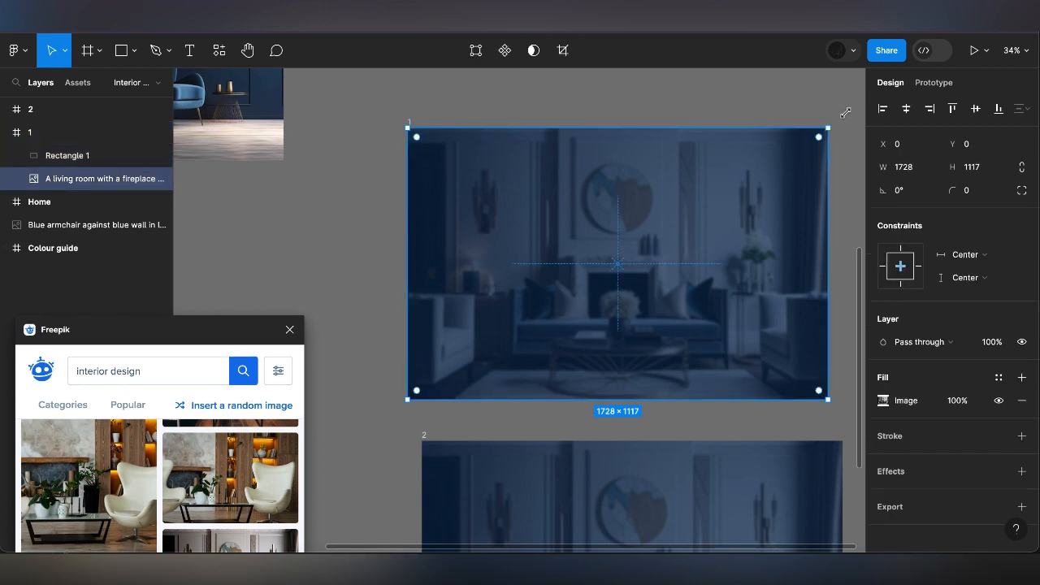
{"action": "left_click_drag", "start_coordinate": [847, 112], "coordinate": [863, 105]}
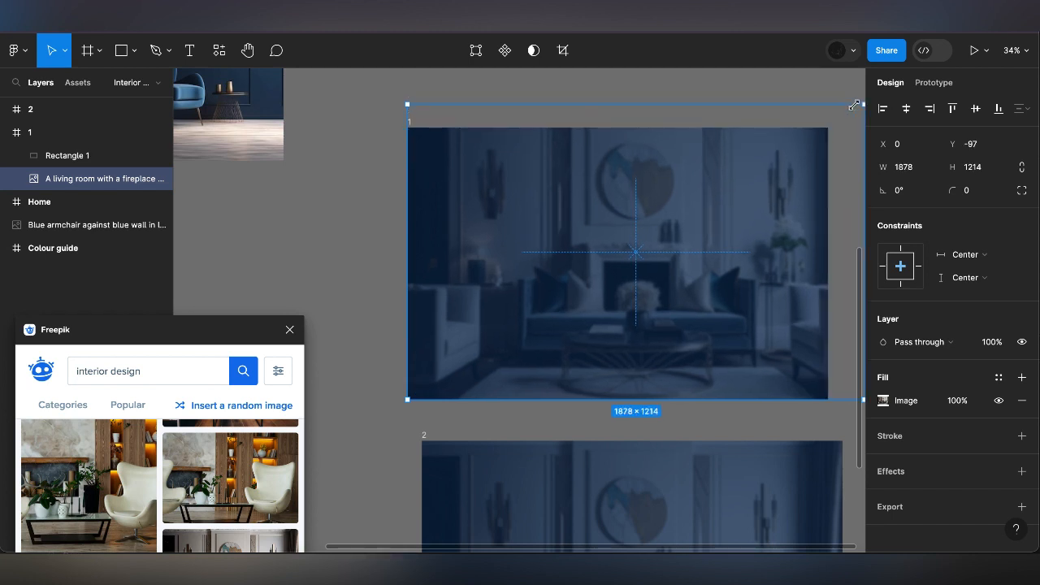
{"action": "left_click", "coordinate": [906, 108]}
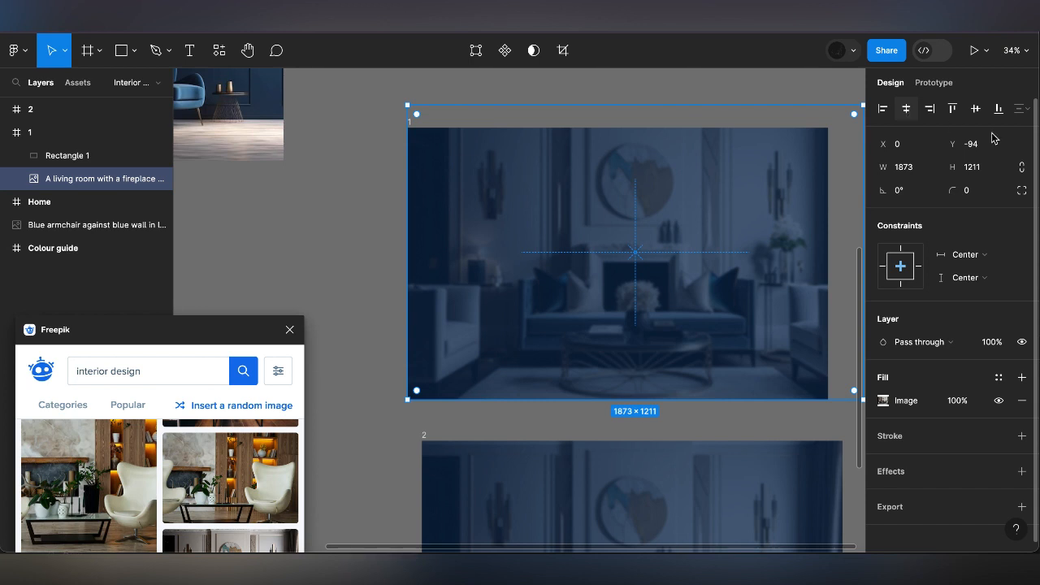
{"action": "left_click", "coordinate": [975, 109]}
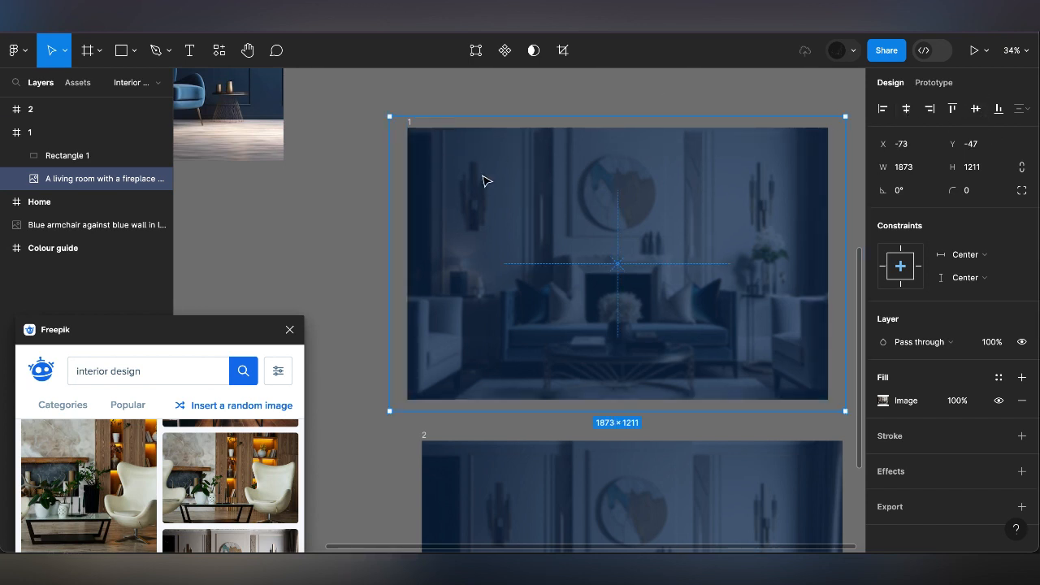
Move frame 2 to about 95 below frame 1 and combine both frames into a component set
{"action": "left_click", "coordinate": [427, 437]}
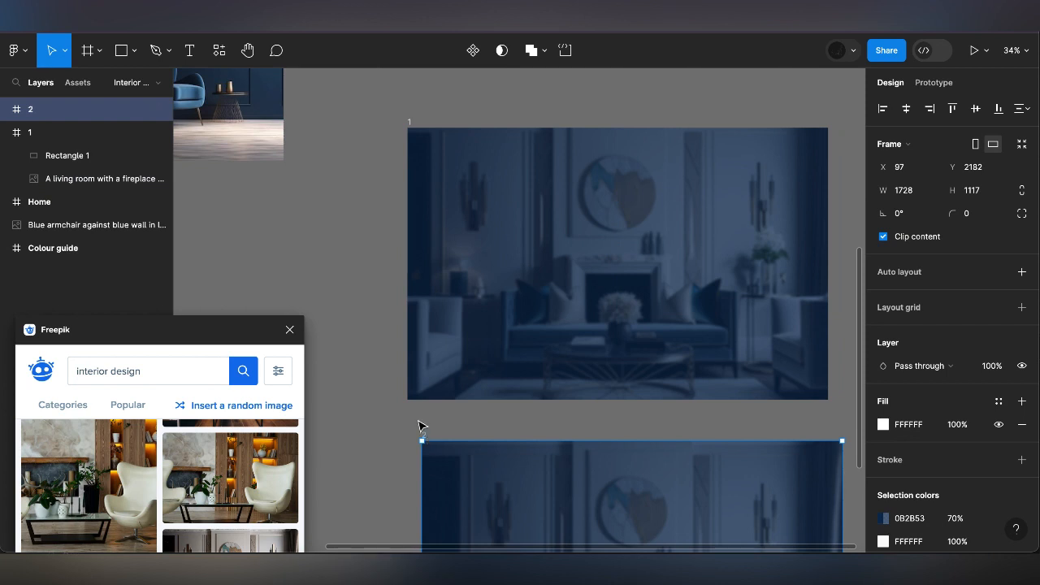
{"action": "left_click_drag", "start_coordinate": [408, 416], "coordinate": [412, 415]}
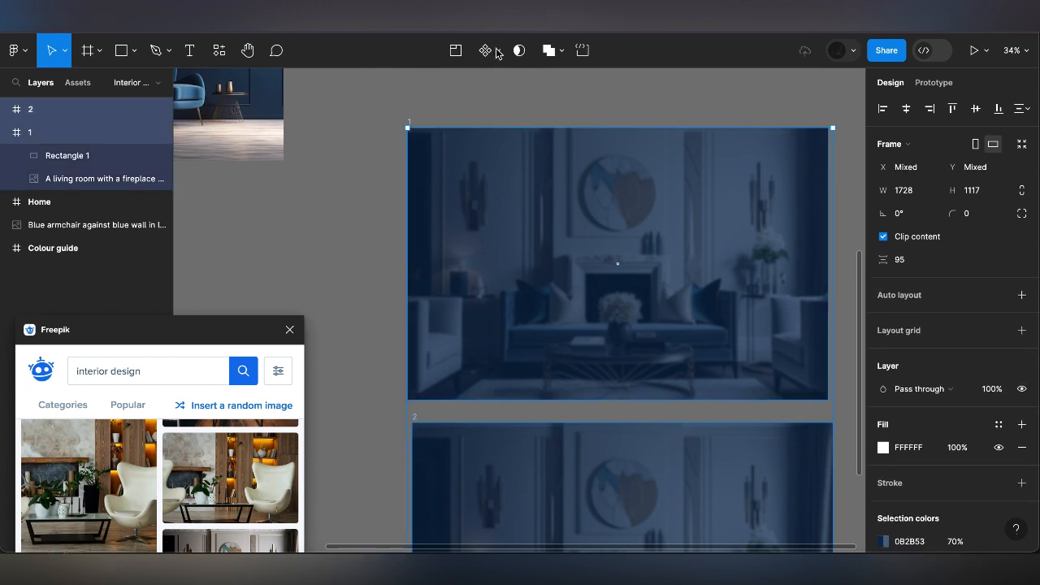
{"action": "left_click", "coordinate": [485, 50]}
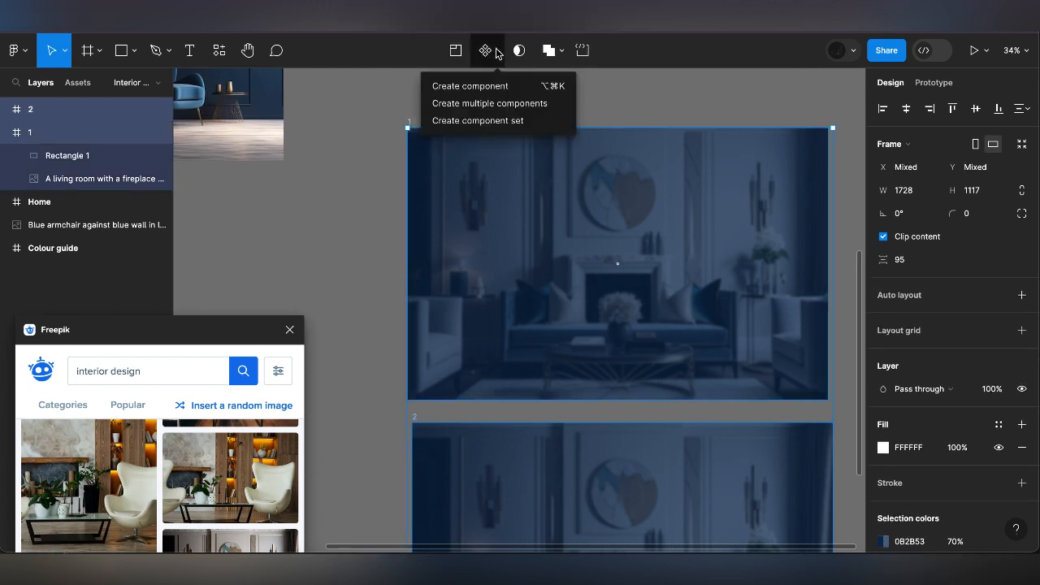
{"action": "left_click", "coordinate": [505, 122]}
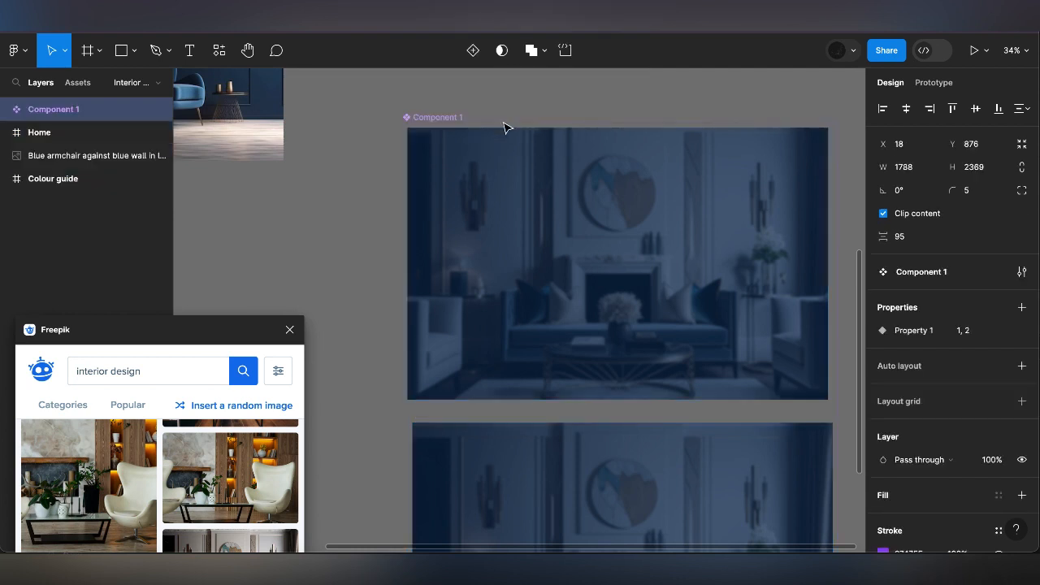
Place an instance of variant 1 inside the Home frame and centre it horizontally and vertically
{"action": "scroll", "coordinate": [559, 170], "scroll_direction": "down", "scroll_amount": 5}
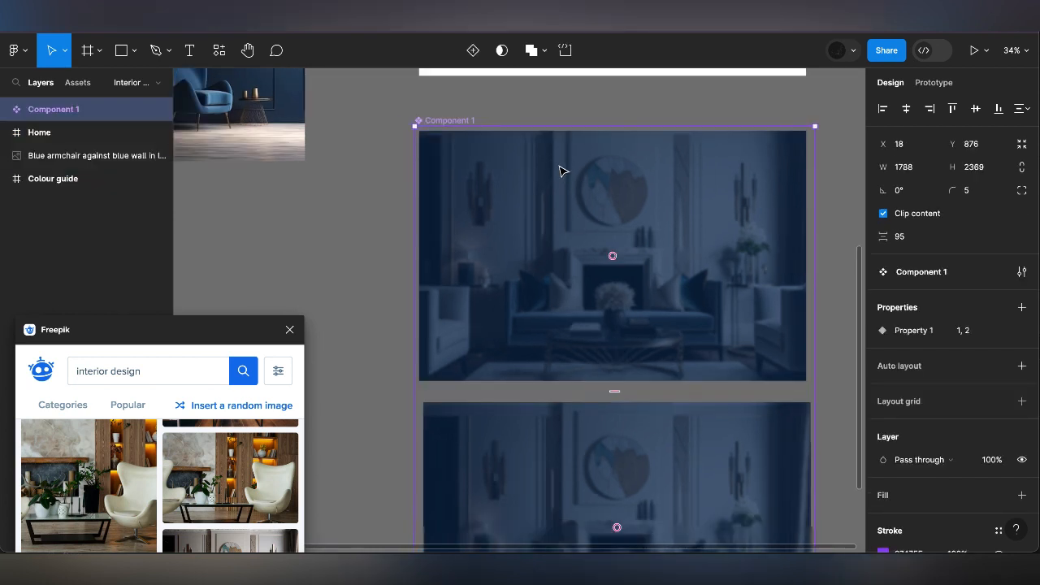
{"action": "scroll", "coordinate": [548, 180], "scroll_direction": "up", "scroll_amount": 2}
{"action": "left_click", "coordinate": [520, 125]}
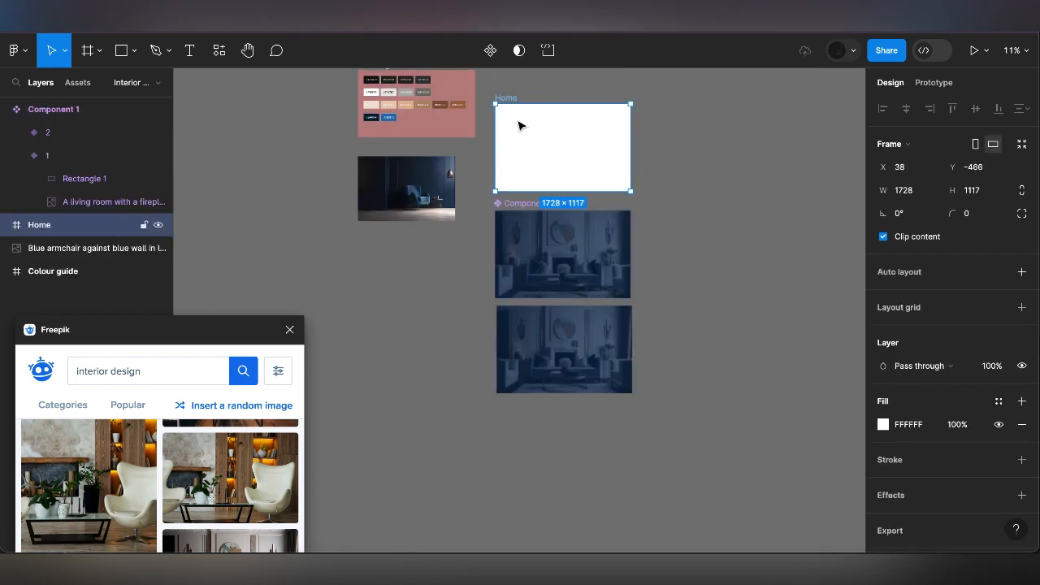
{"action": "right_click", "coordinate": [553, 150]}
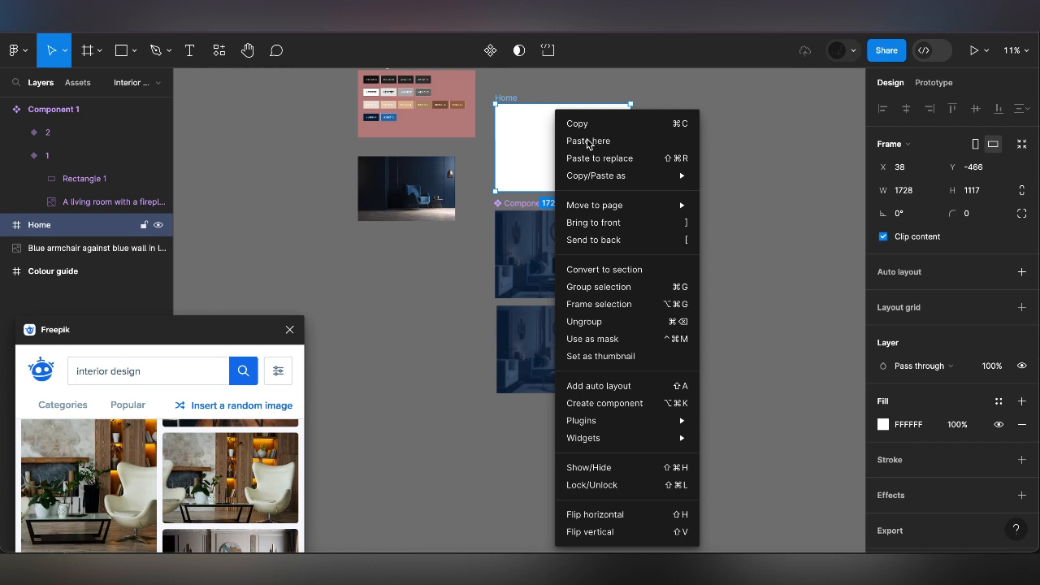
{"action": "left_click", "coordinate": [589, 144]}
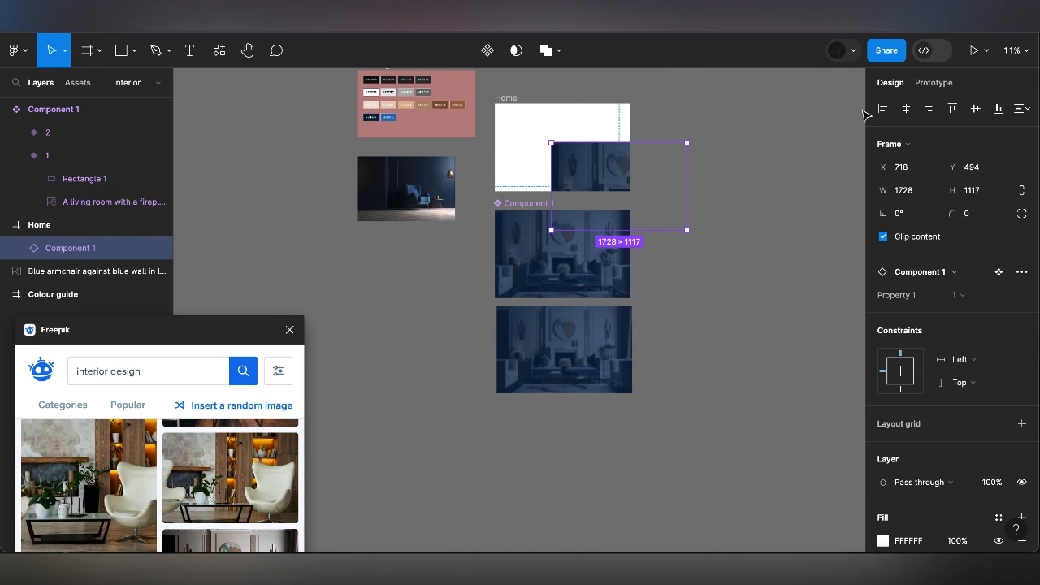
{"action": "left_click", "coordinate": [908, 110]}
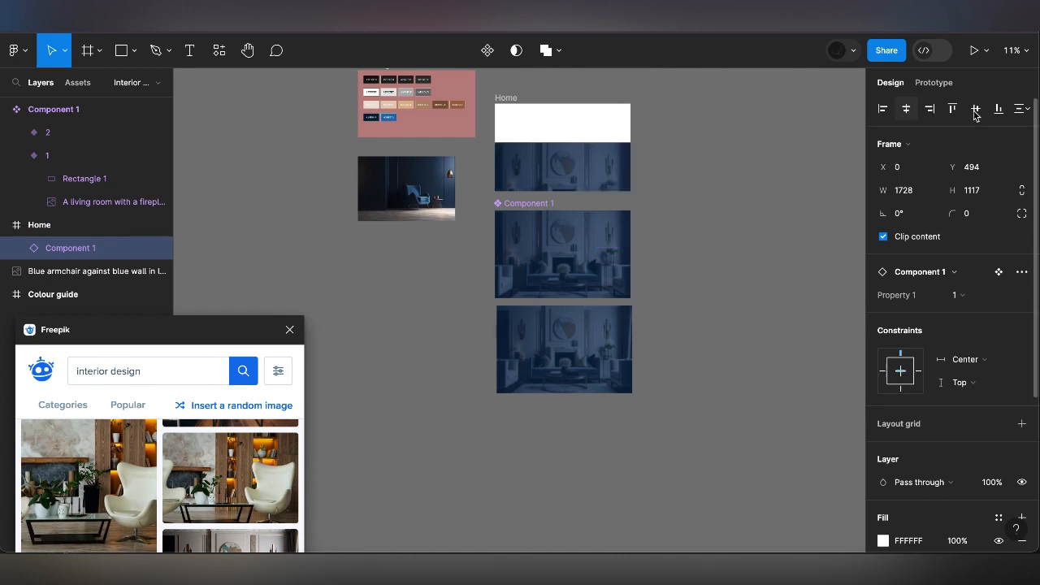
{"action": "left_click", "coordinate": [975, 109]}
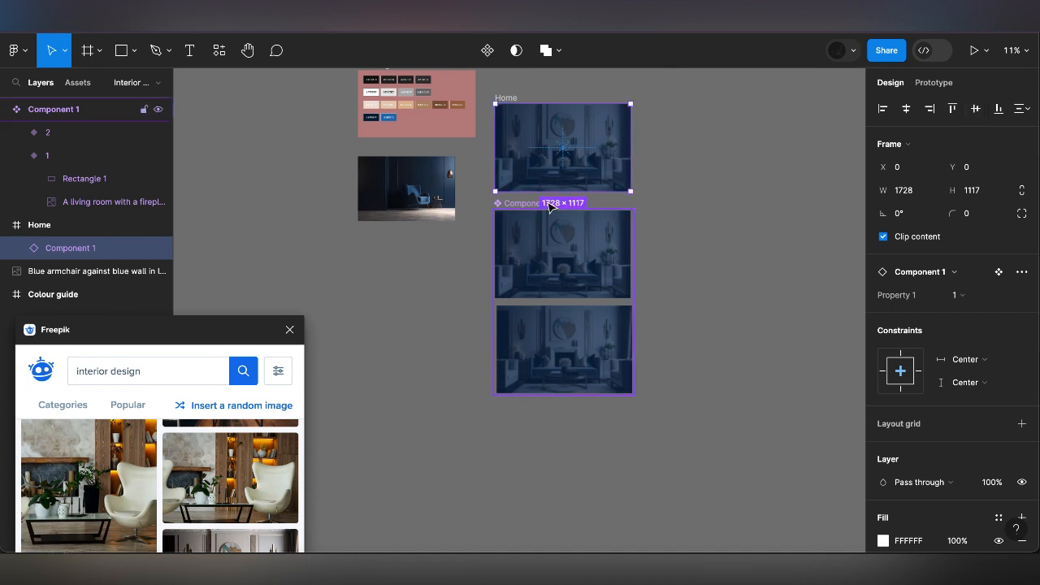
Move the Component 1 set away from the Home frame to the empty area below the armchair image
{"action": "left_click_drag", "start_coordinate": [551, 208], "coordinate": [425, 279]}
{"action": "left_click", "coordinate": [506, 98]}
{"action": "scroll", "coordinate": [564, 146], "scroll_direction": "up", "scroll_amount": 5}
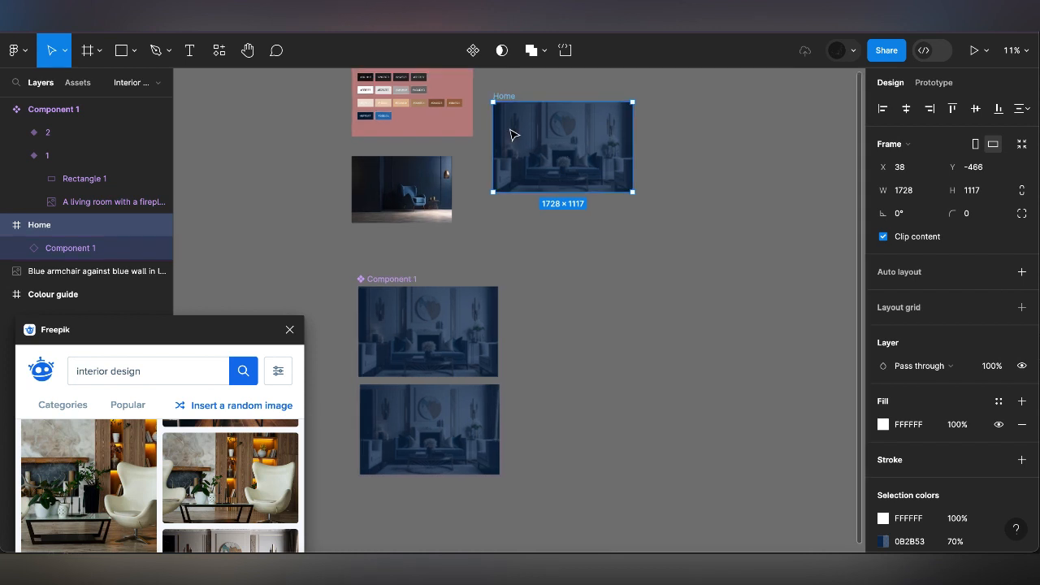
Draw a frame 1728 wide and 100 high below the Home frame and hide its white fill
{"action": "left_click", "coordinate": [102, 52]}
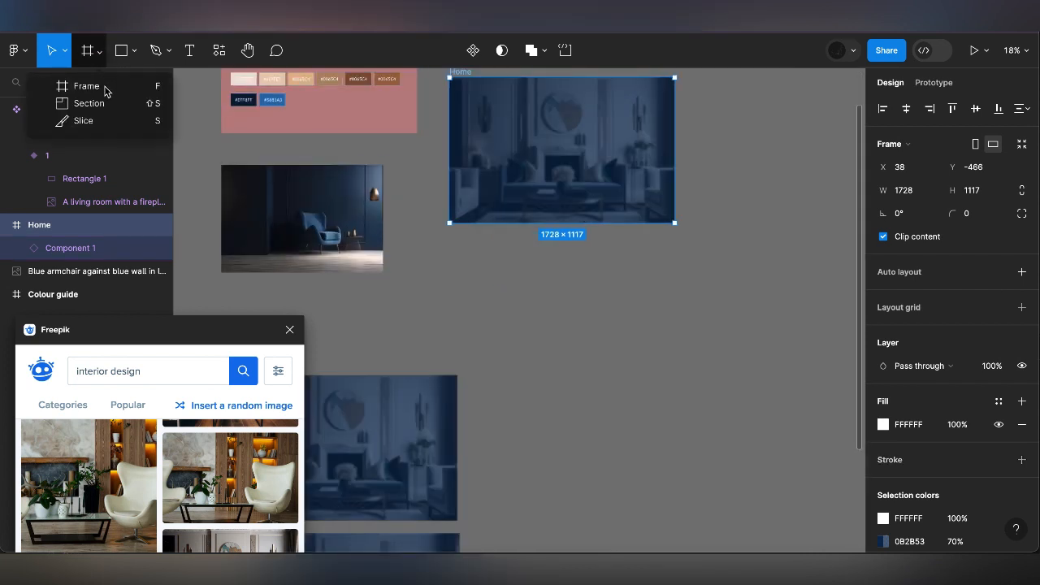
{"action": "left_click", "coordinate": [103, 88]}
{"action": "left_click_drag", "start_coordinate": [450, 262], "coordinate": [674, 285]}
{"action": "left_click", "coordinate": [980, 193]}
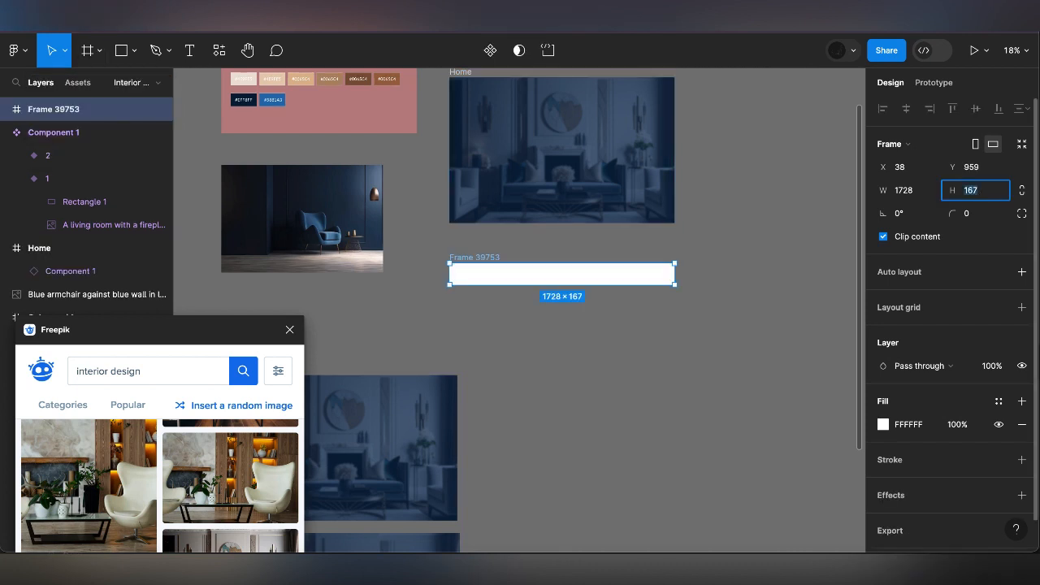
{"action": "type", "text": "100"}
{"action": "key", "text": "Return"}
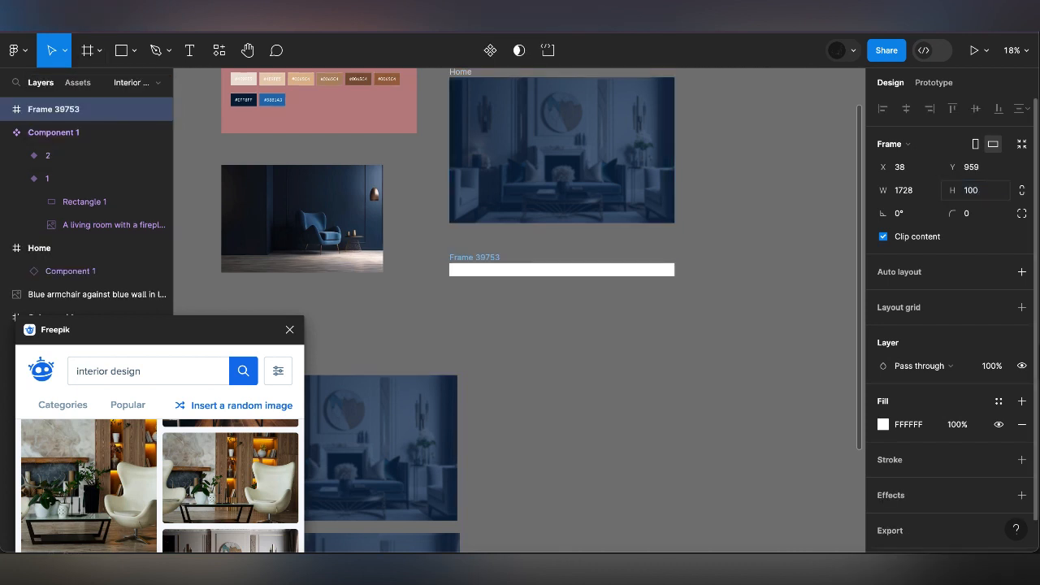
{"action": "scroll", "coordinate": [472, 257], "scroll_direction": "up", "scroll_amount": 5}
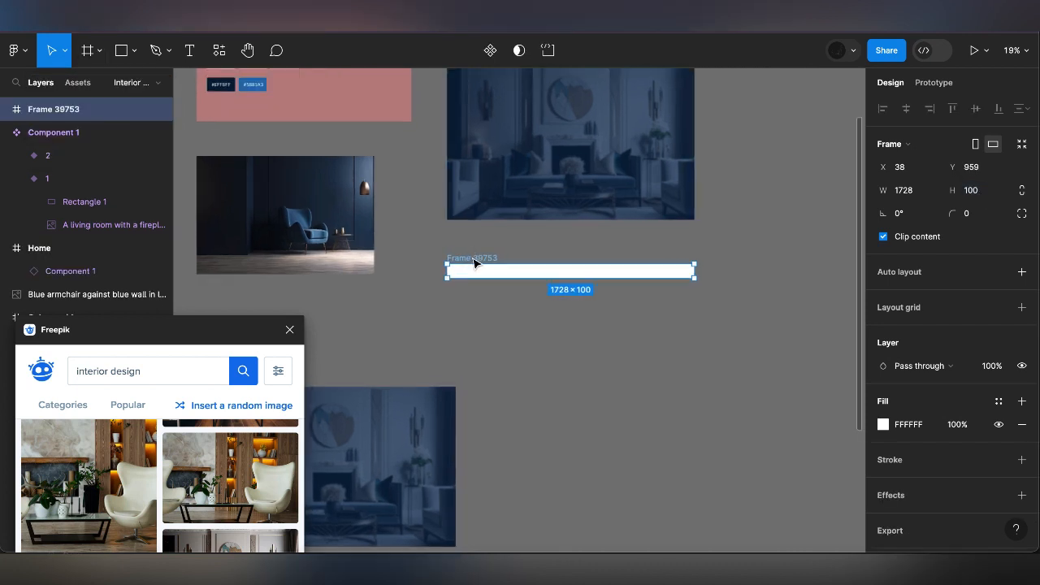
{"action": "left_click", "coordinate": [1000, 425]}
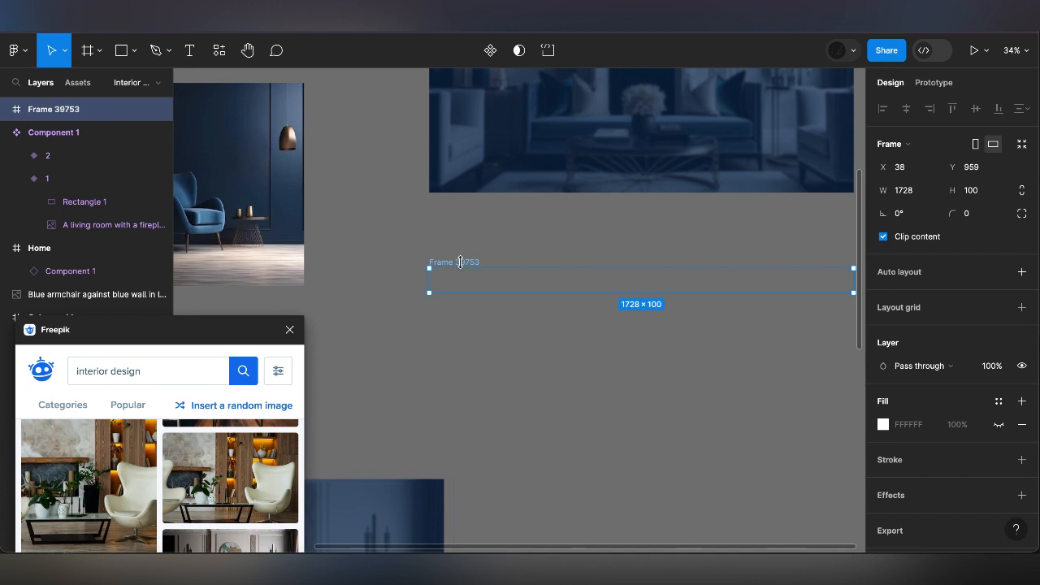
Paste the copied business name as a new text near the start of the 1728 × 100 frame
{"action": "scroll", "coordinate": [441, 227], "scroll_direction": "up", "scroll_amount": 1}
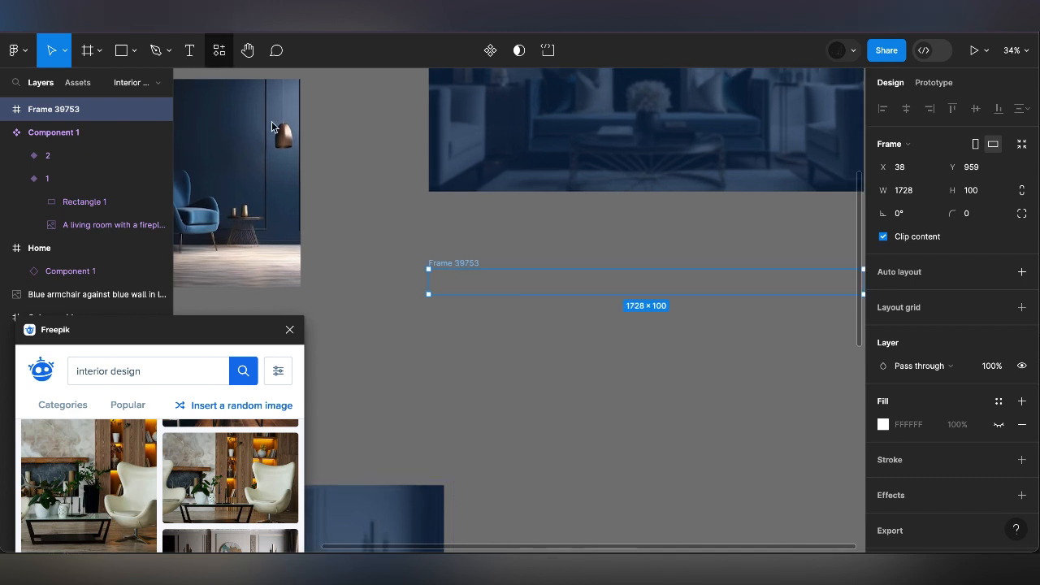
{"action": "key", "text": "t"}
{"action": "scroll", "coordinate": [454, 260], "scroll_direction": "up", "scroll_amount": 5}
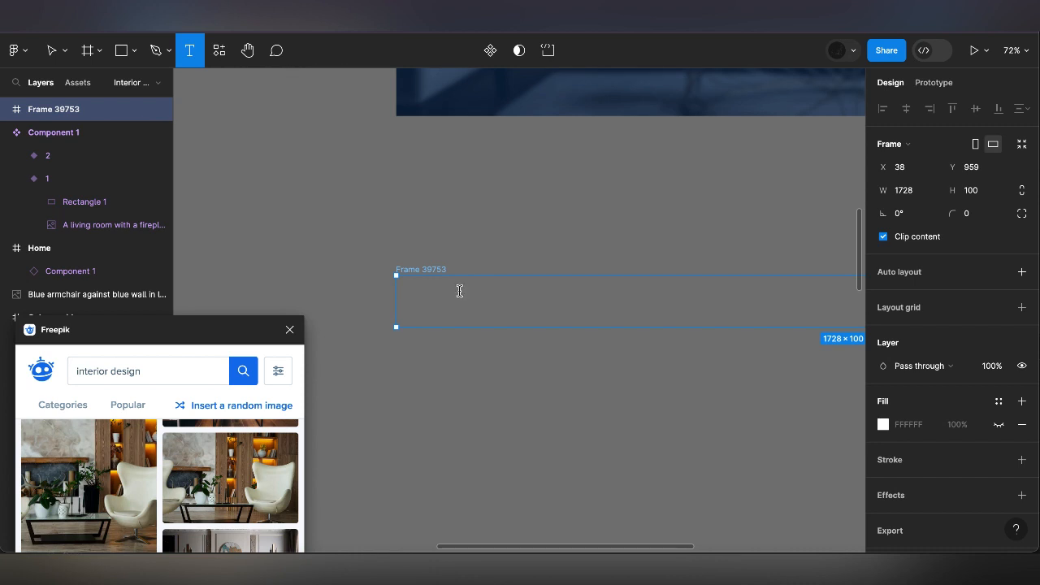
{"action": "left_click", "coordinate": [459, 291]}
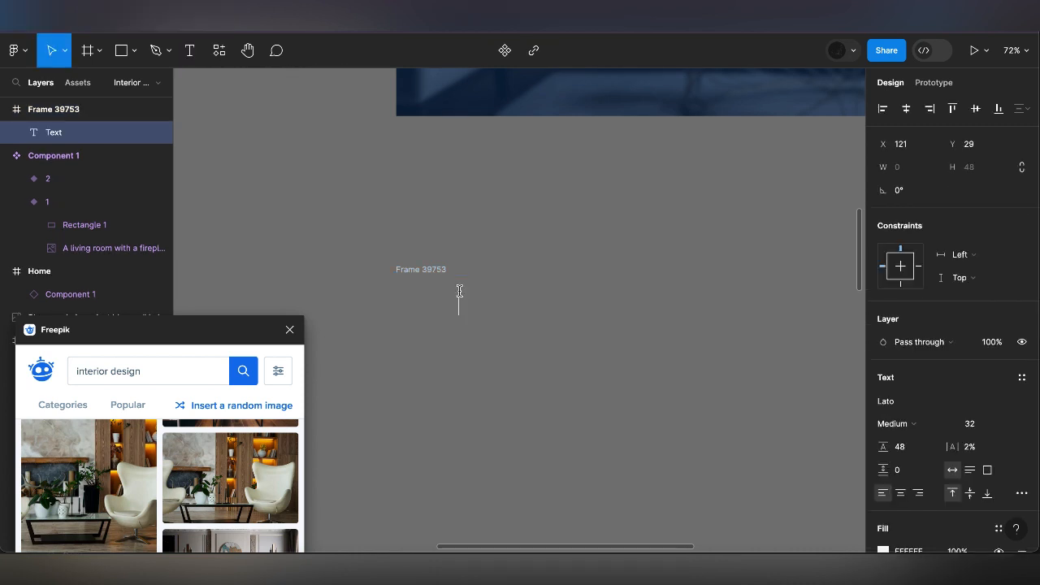
{"action": "type", "text": "INTERIOR BY SEUNFUNMI"}
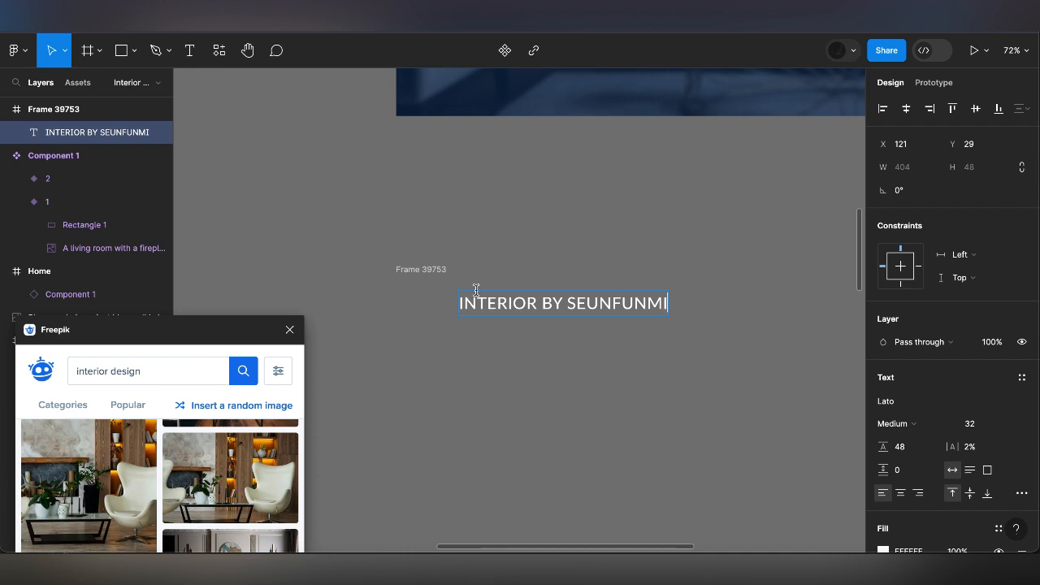
Change the business name text's font to Raleway
{"action": "left_click", "coordinate": [906, 404]}
{"action": "type", "text": "RALE"}
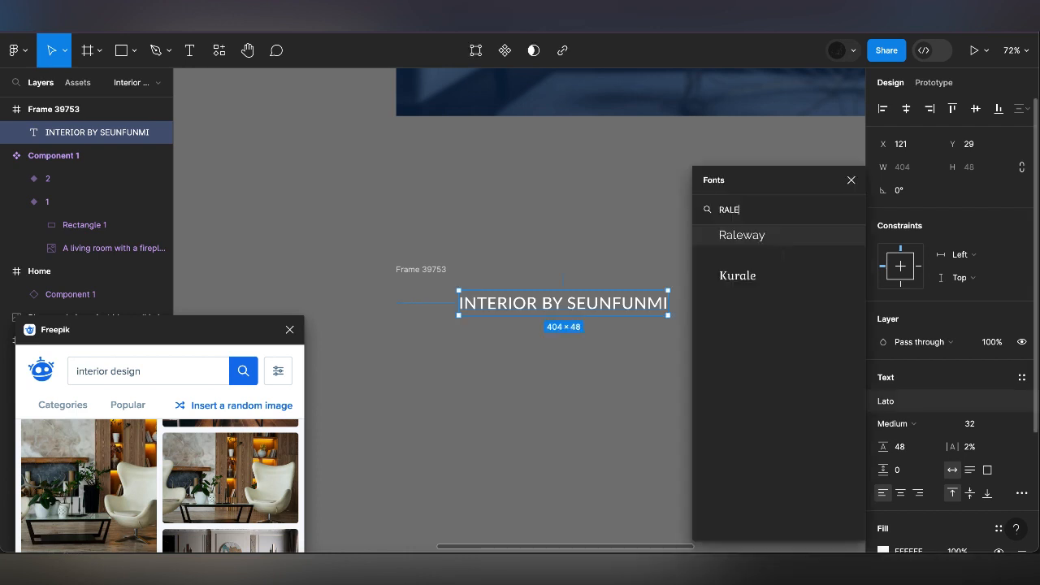
{"action": "left_click", "coordinate": [742, 236]}
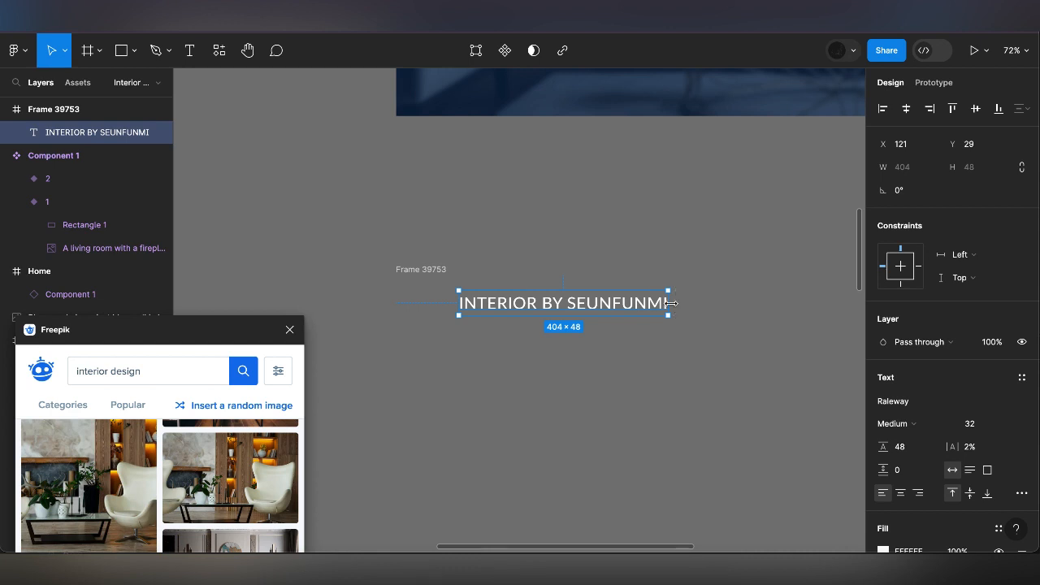
Narrow the business name's text box to 203 wide and set its font size to 20
{"action": "left_click_drag", "start_coordinate": [670, 303], "coordinate": [566, 303]}
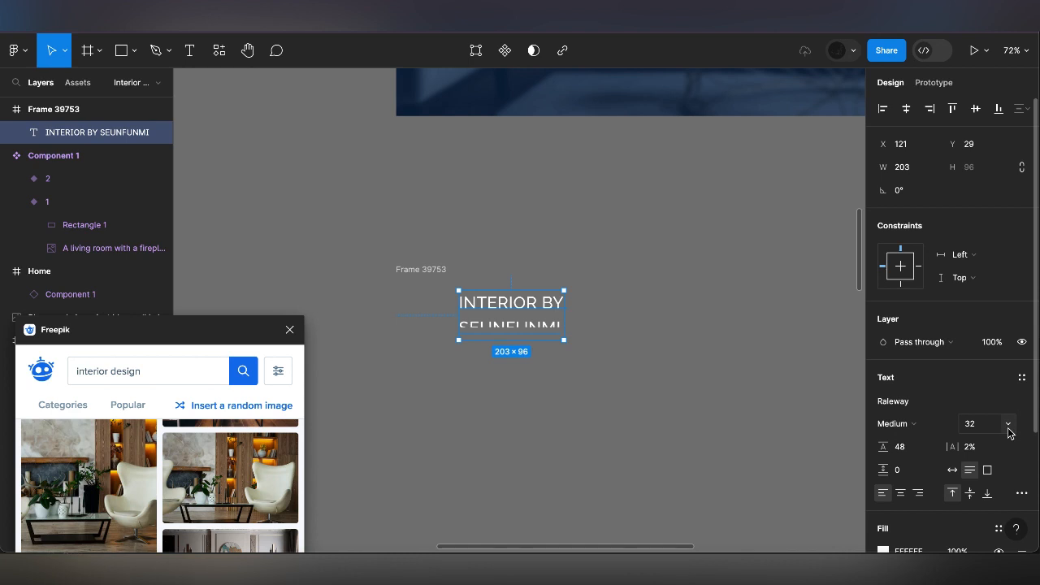
{"action": "left_click", "coordinate": [1008, 424]}
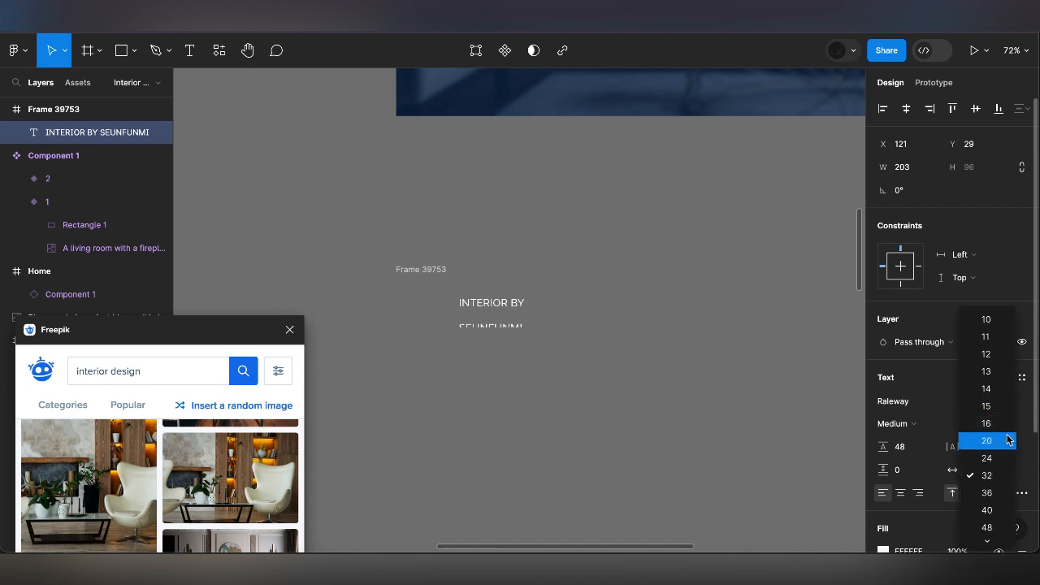
{"action": "left_click", "coordinate": [1006, 438]}
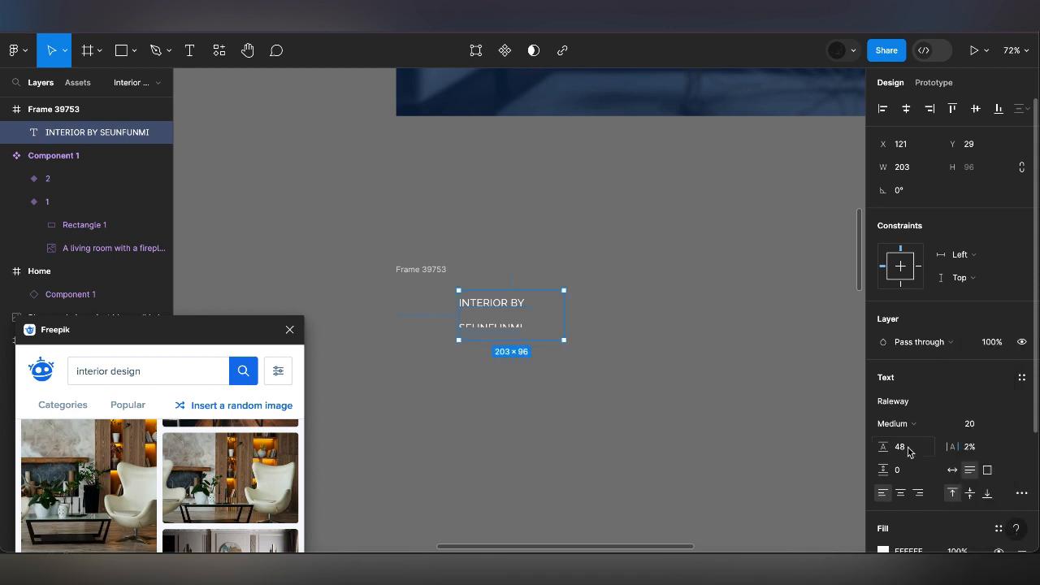
Set the business name text's line height to 28 and centre-align its lines
{"action": "left_click", "coordinate": [908, 453]}
{"action": "type", "text": "28"}
{"action": "key", "text": "Return"}
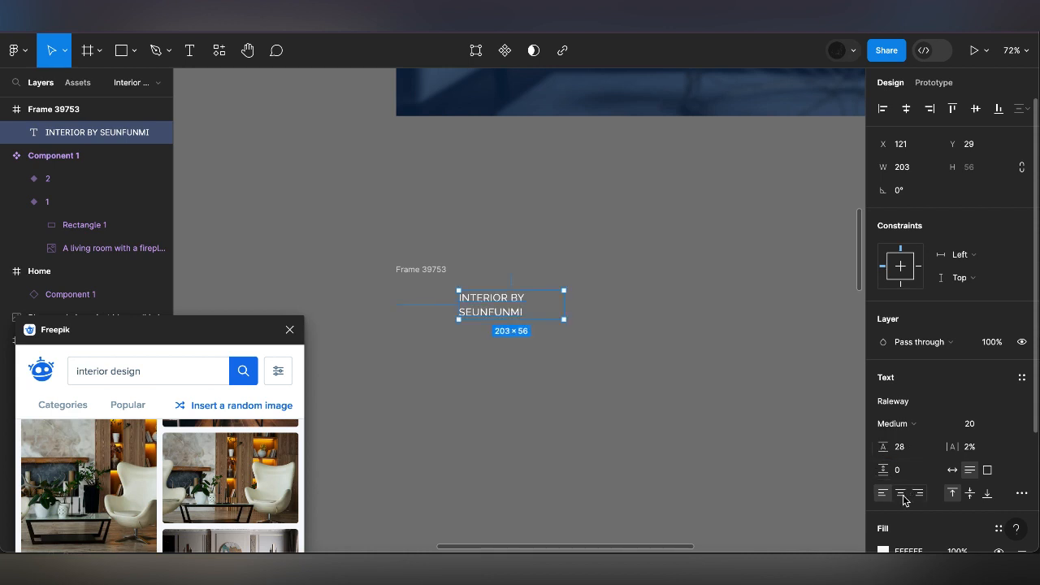
{"action": "left_click", "coordinate": [900, 493]}
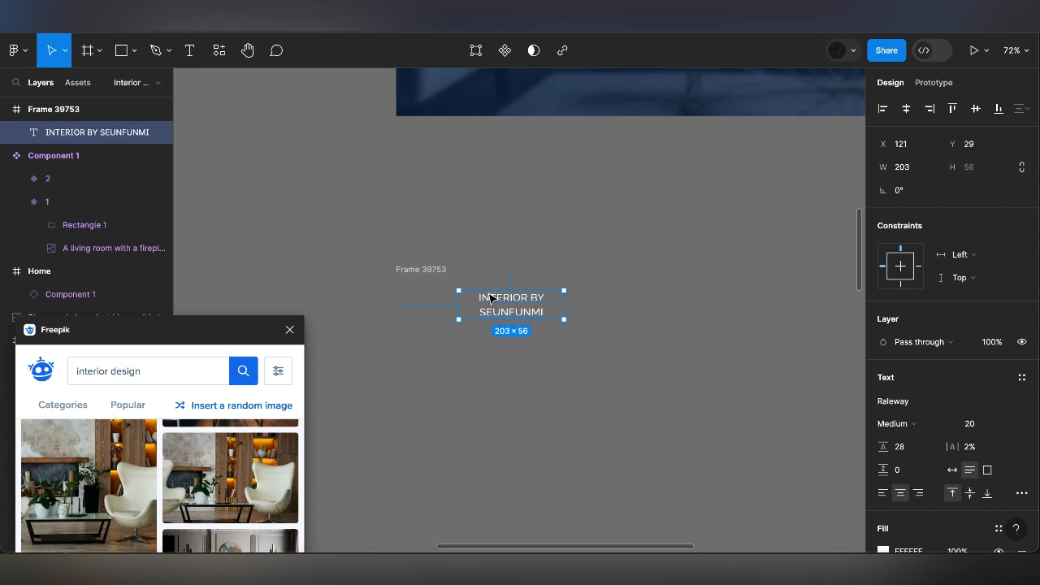
Move the business name text to X 94 and centre it vertically within the 1728 × 100 frame
{"action": "left_click_drag", "start_coordinate": [490, 298], "coordinate": [476, 289]}
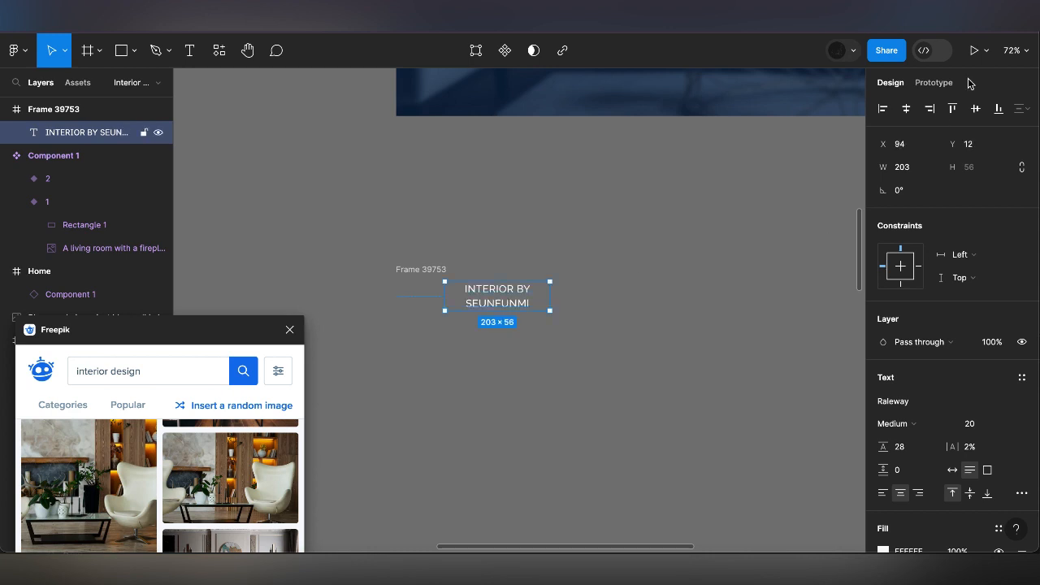
{"action": "left_click", "coordinate": [975, 108]}
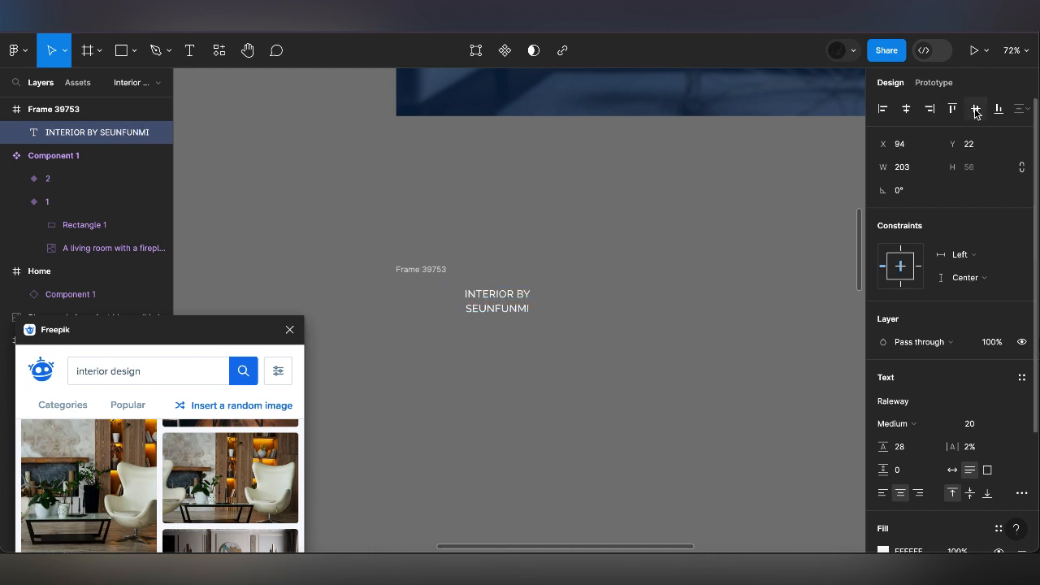
Make the navigation frame's fill visible and change its colour to dark brown 423A3A
{"action": "left_click", "coordinate": [430, 272]}
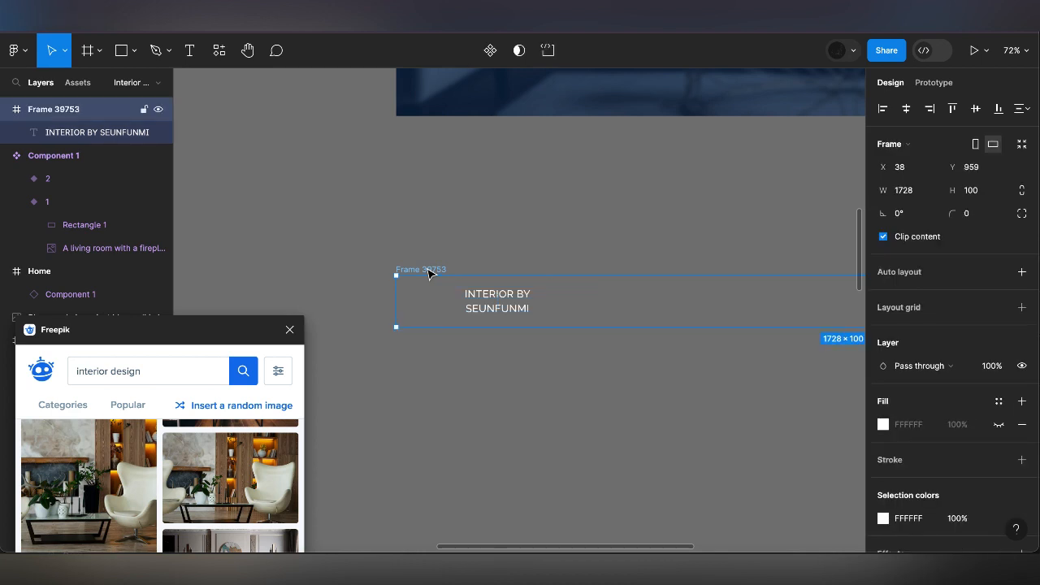
{"action": "left_click", "coordinate": [999, 425]}
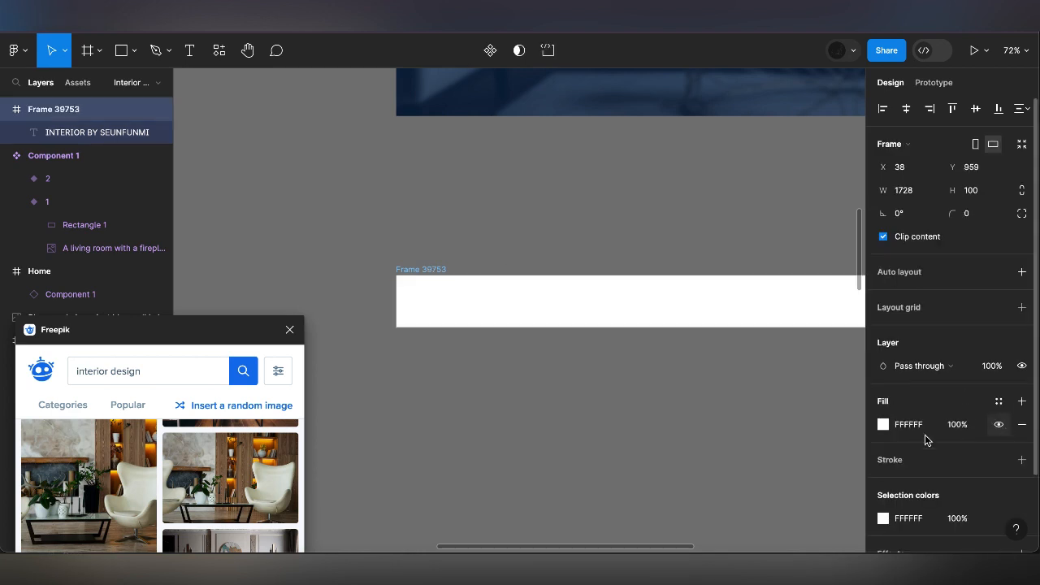
{"action": "left_click", "coordinate": [883, 425]}
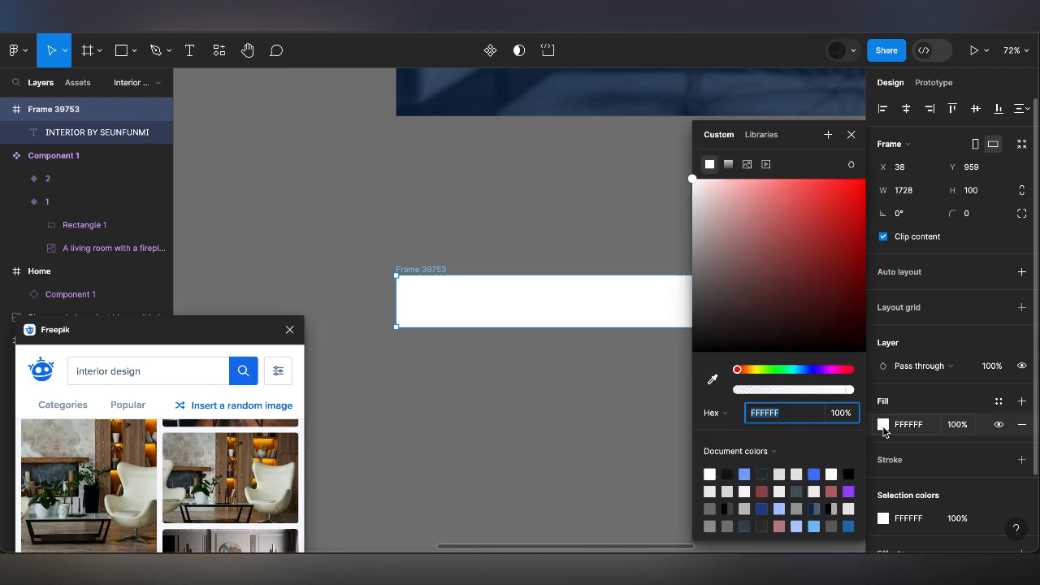
{"action": "left_click", "coordinate": [747, 290]}
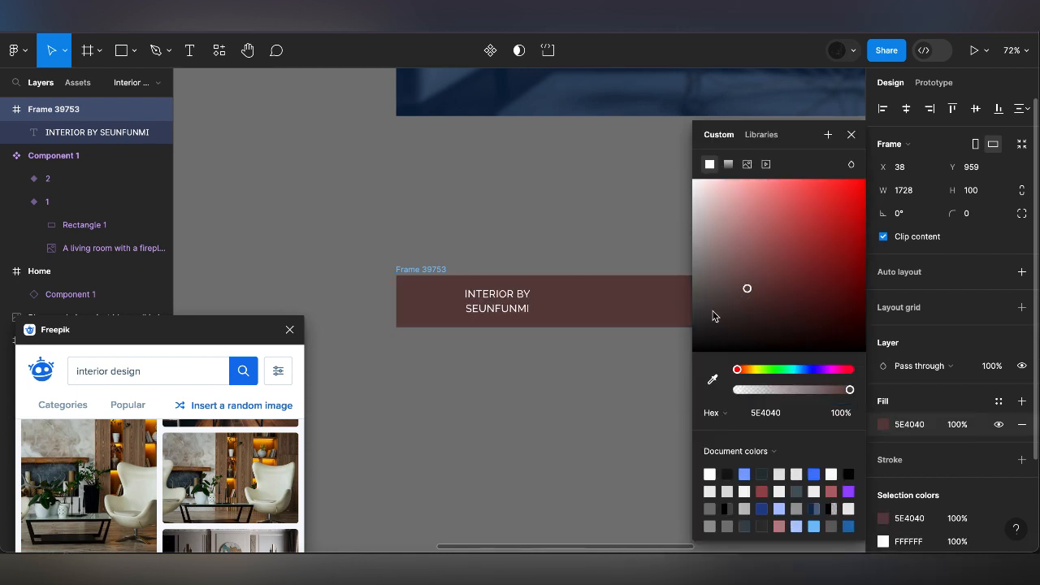
{"action": "left_click", "coordinate": [713, 307]}
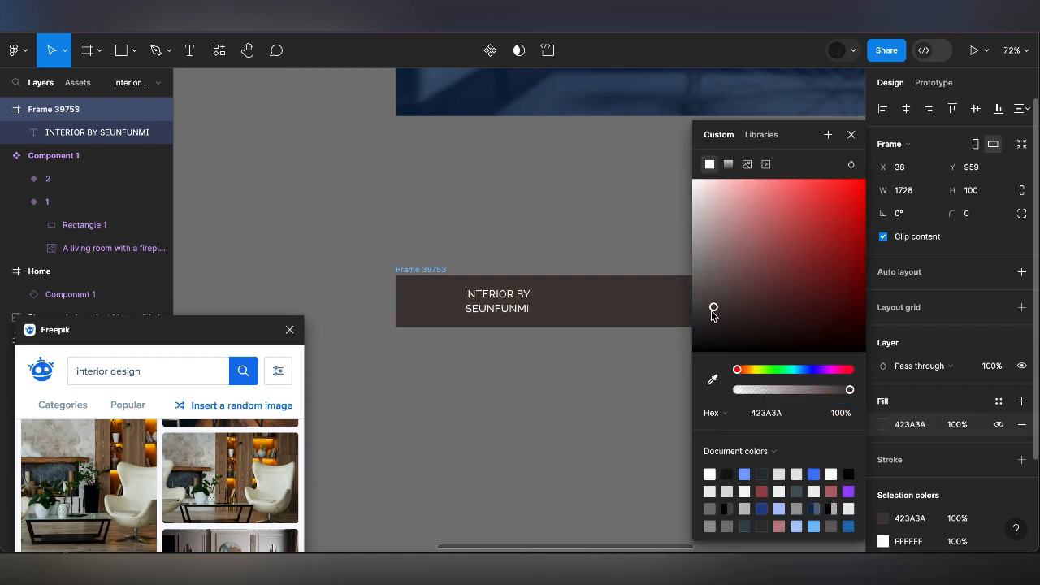
{"action": "left_click", "coordinate": [851, 134]}
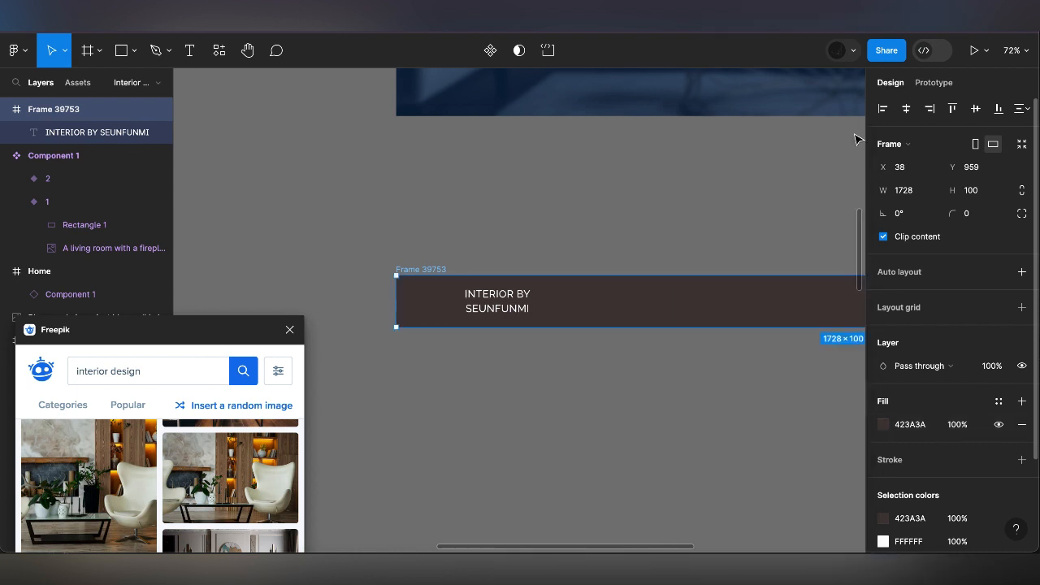
Paste the Home link text into the navigation frame and place a copy of it above the frame at about X 862, Y 822
{"action": "scroll", "coordinate": [566, 274], "scroll_direction": "right", "scroll_amount": 5}
{"action": "scroll", "coordinate": [566, 274], "scroll_direction": "down", "scroll_amount": 2}
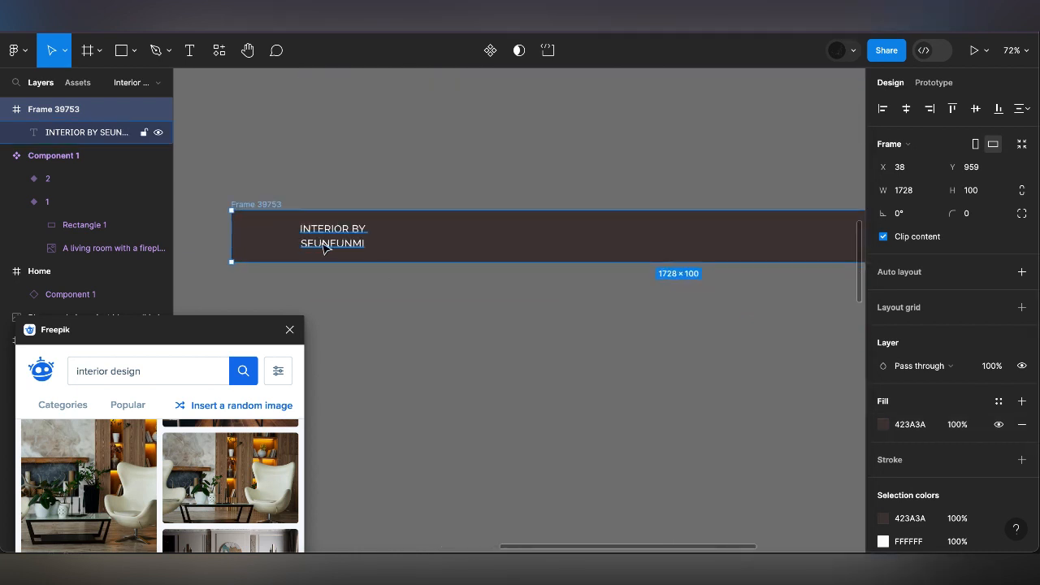
{"action": "left_click", "coordinate": [323, 247]}
{"action": "key", "text": "ctrl+v"}
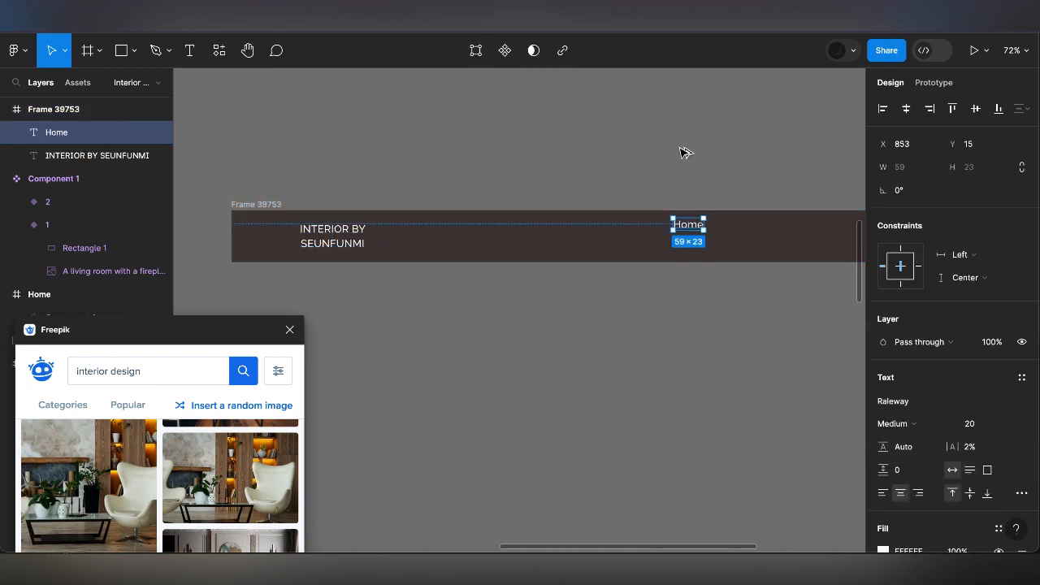
{"action": "left_click_drag", "start_coordinate": [688, 225], "coordinate": [683, 151]}
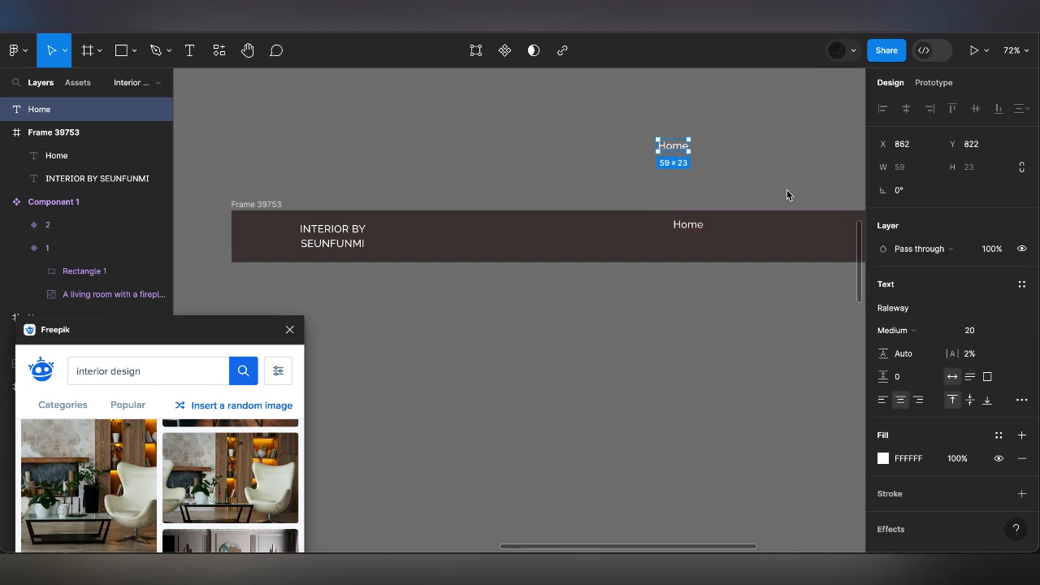
Add auto layout to the Home text above the navigation frame, with horizontal and vertical padding of 8
{"action": "right_click", "coordinate": [680, 144]}
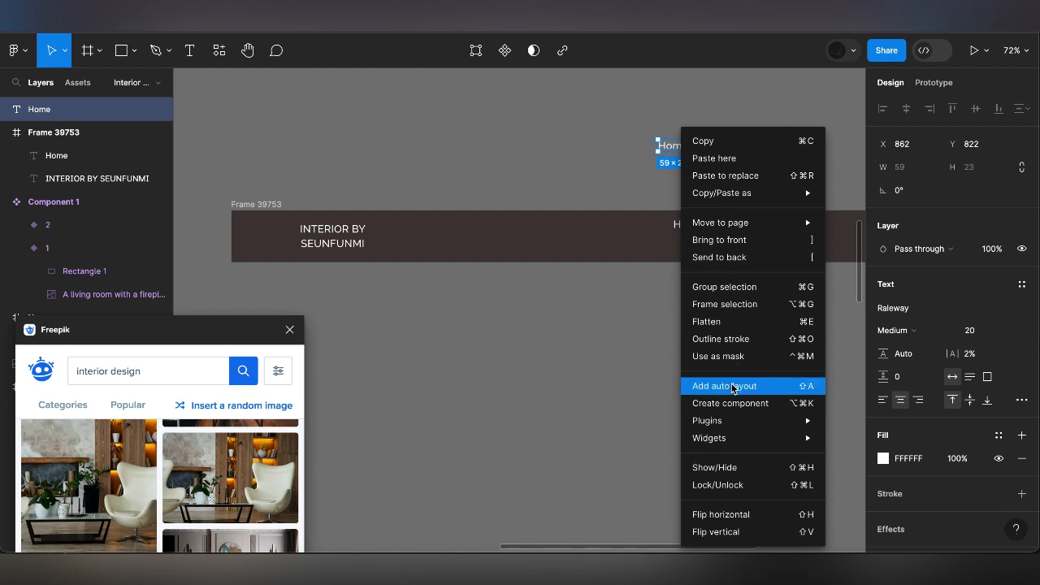
{"action": "left_click", "coordinate": [732, 387]}
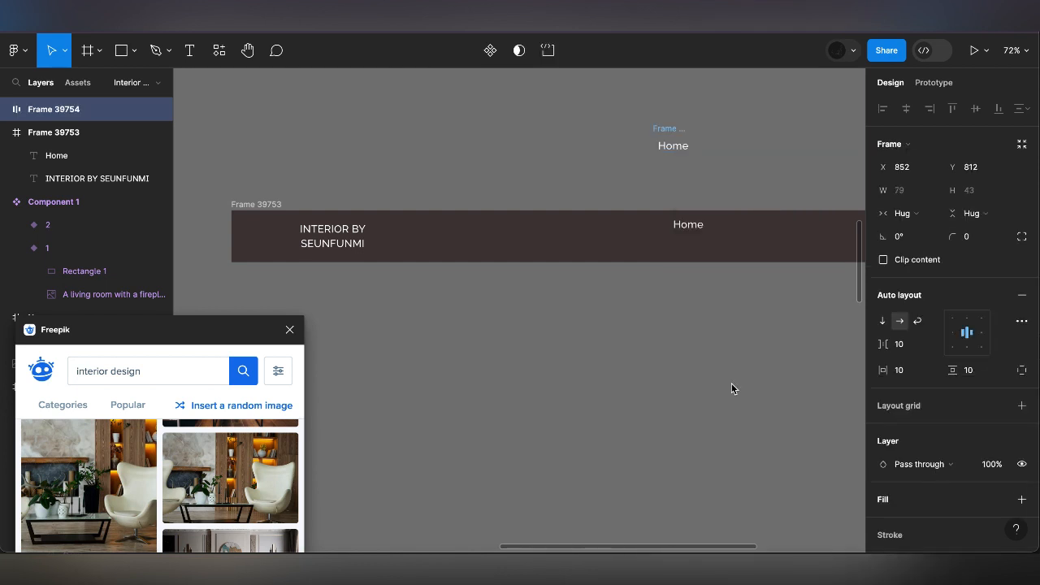
{"action": "left_click", "coordinate": [906, 370]}
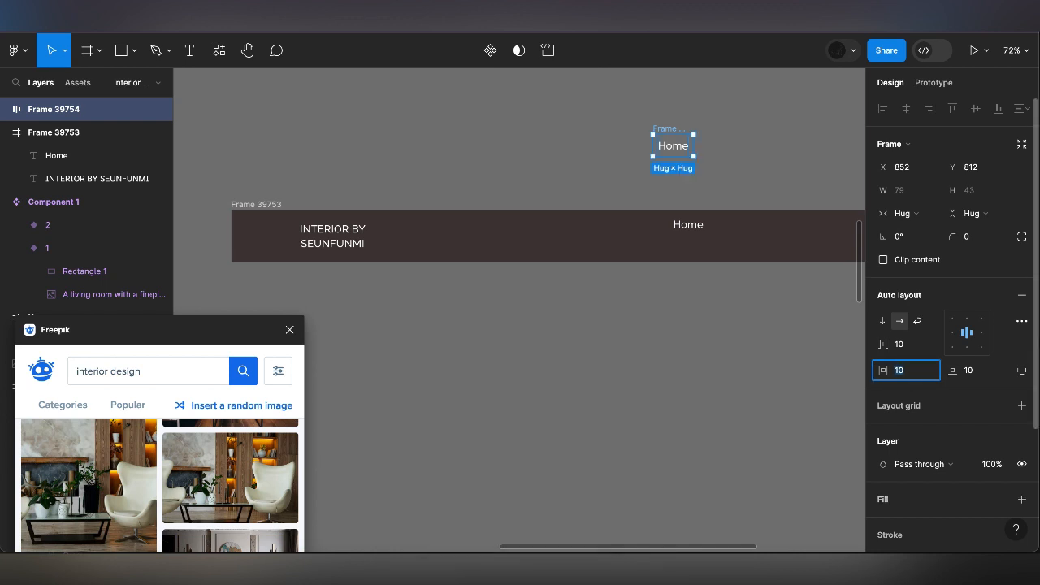
{"action": "type", "text": "8"}
{"action": "left_click", "coordinate": [972, 372]}
{"action": "type", "text": "8"}
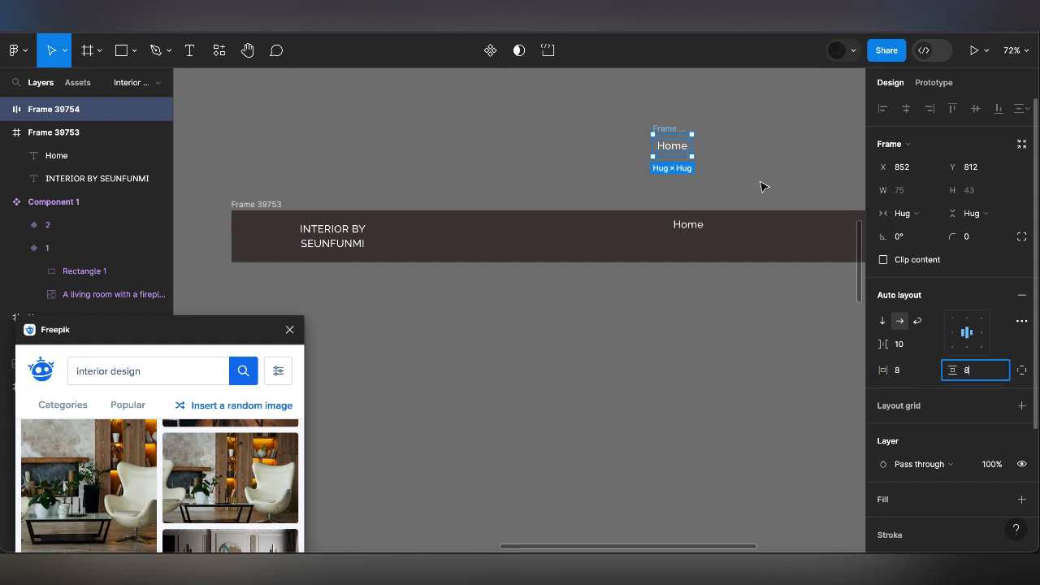
{"action": "left_click", "coordinate": [668, 126]}
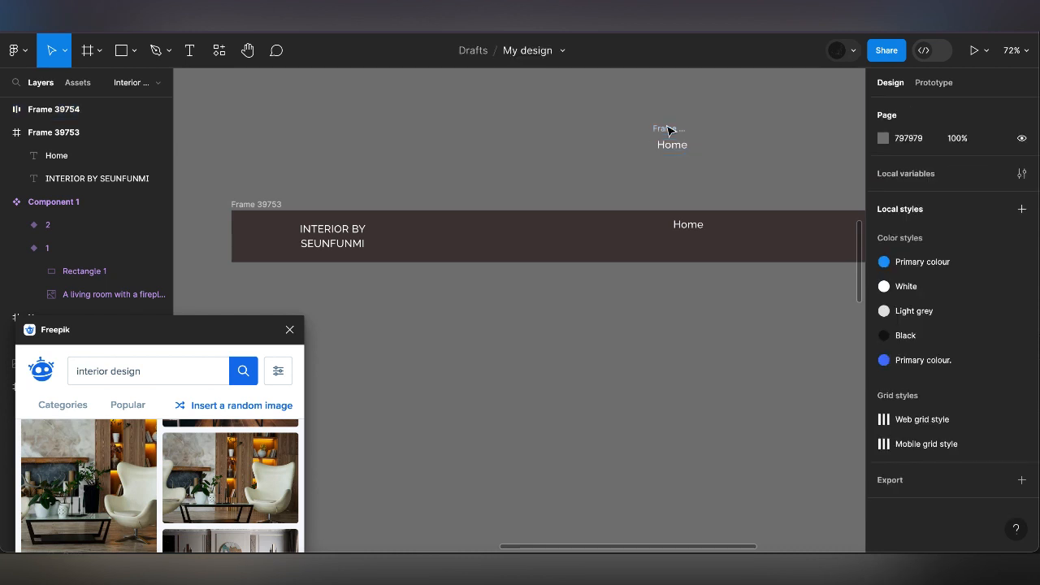
Duplicate the Home auto layout frame and line the copy up beside the original at X 960, Y 812
{"action": "left_click", "coordinate": [668, 129]}
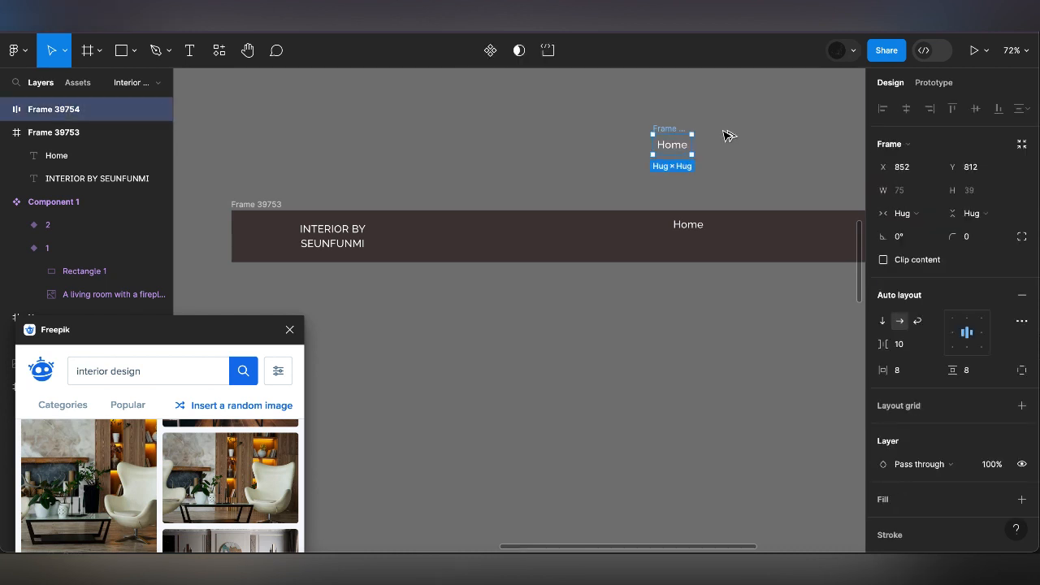
{"action": "key", "text": "ctrl+d"}
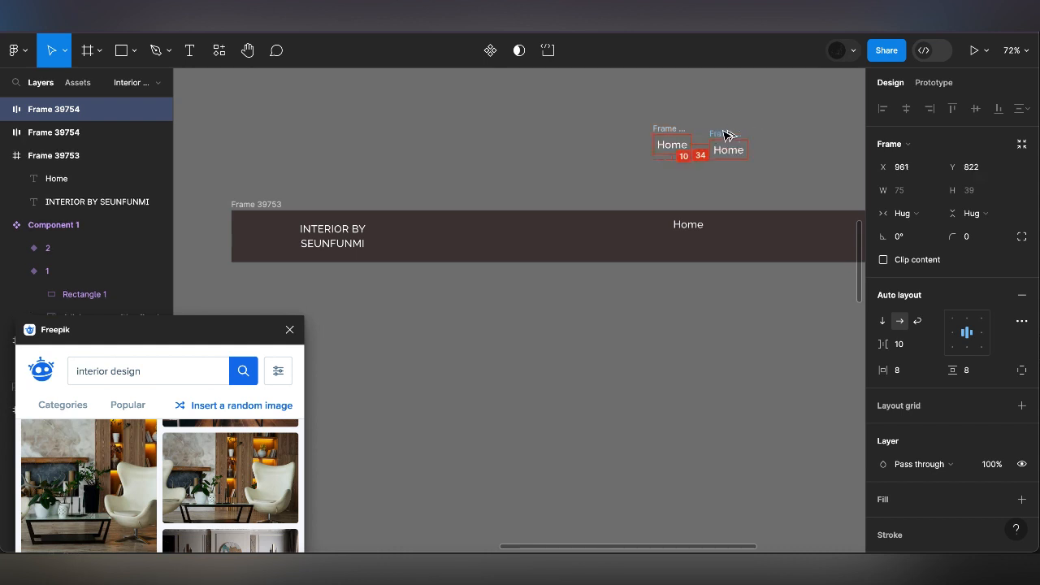
{"action": "left_click_drag", "start_coordinate": [725, 134], "coordinate": [733, 140]}
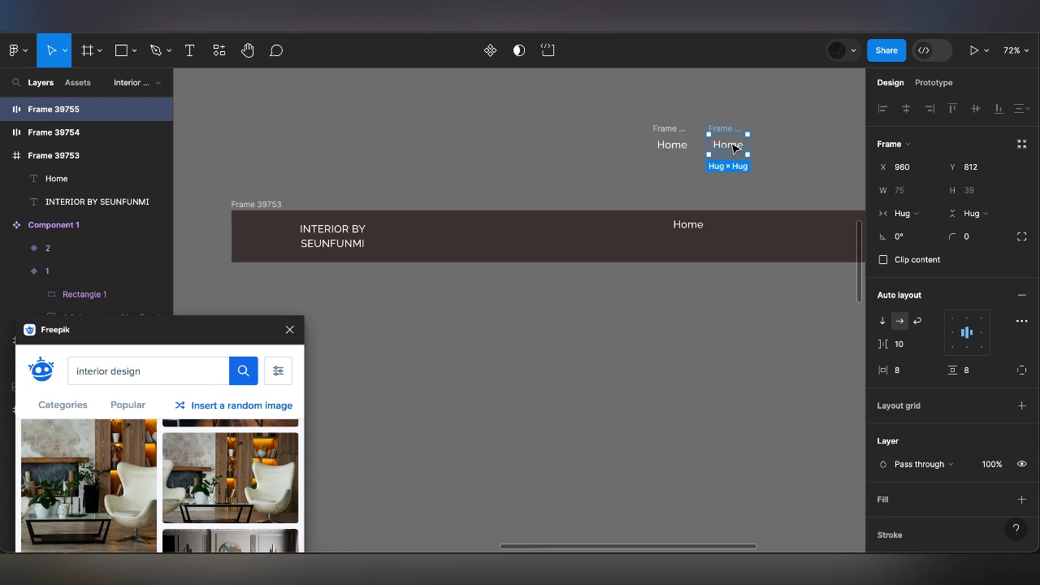
Recolour the duplicated Home text to B08968 by sampling the tan swatch in the Colour guide with the eyedropper
{"action": "left_click", "coordinate": [734, 148]}
{"action": "key", "text": "i"}
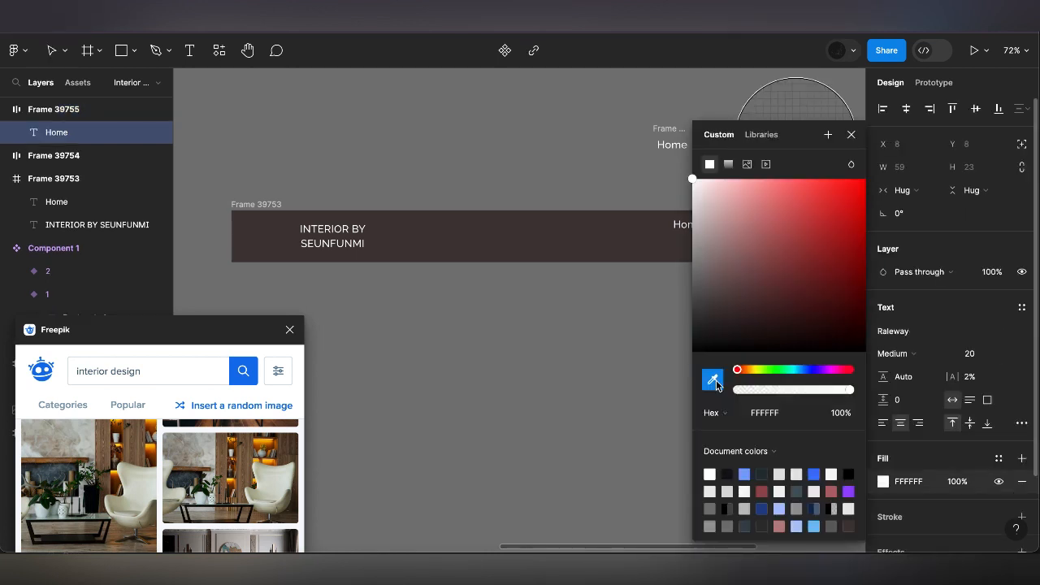
{"action": "left_click", "coordinate": [717, 385]}
{"action": "scroll", "coordinate": [590, 323], "scroll_direction": "down", "scroll_amount": 5}
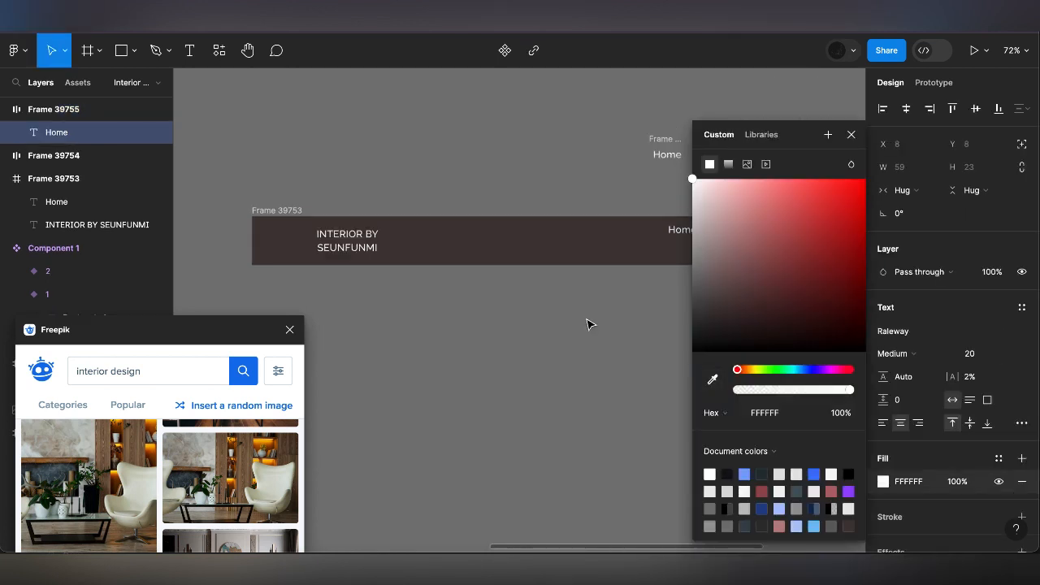
{"action": "left_click", "coordinate": [713, 380]}
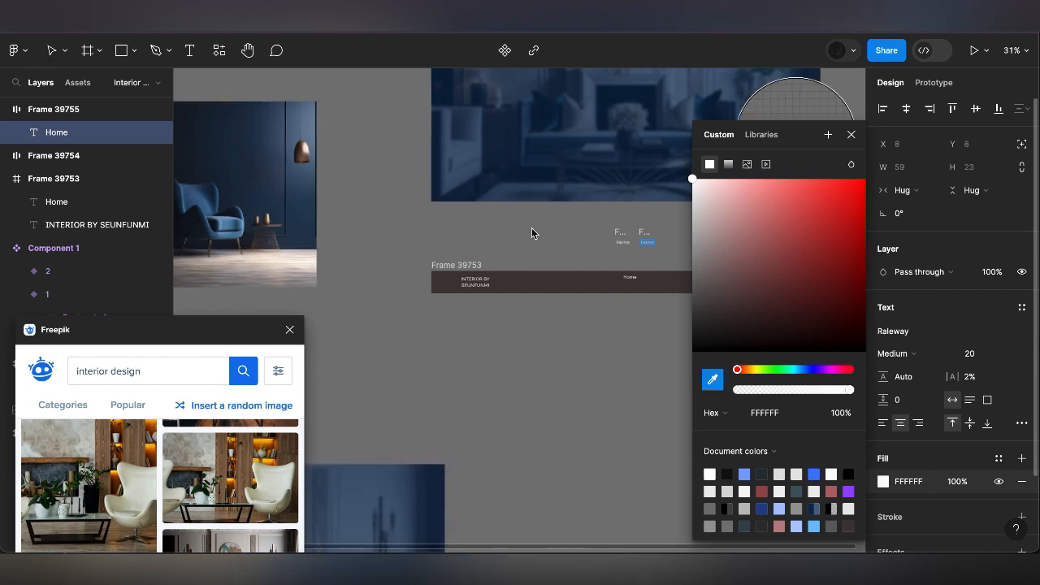
{"action": "scroll", "coordinate": [537, 225], "scroll_direction": "down", "scroll_amount": 1}
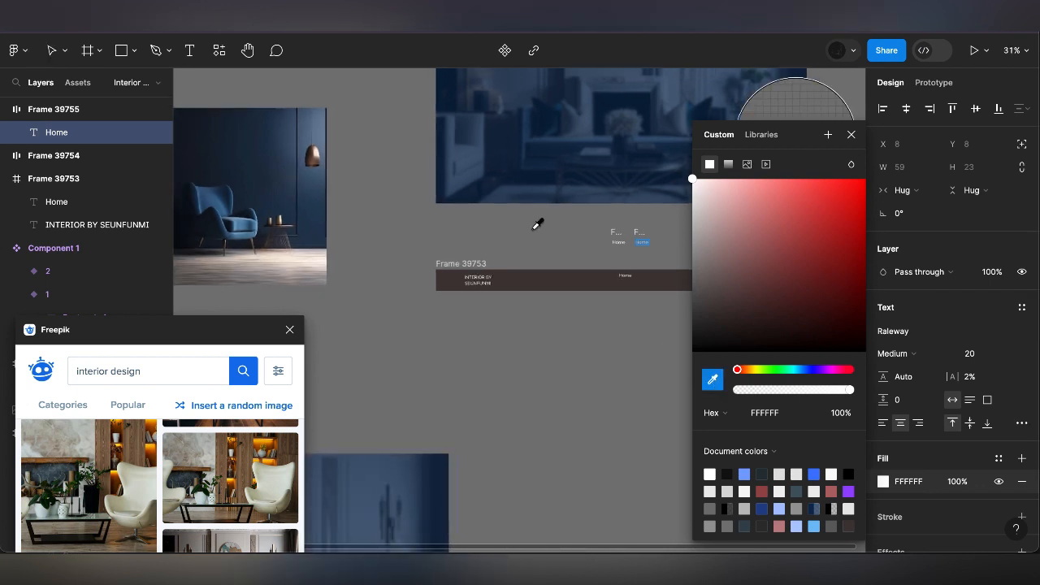
{"action": "scroll", "coordinate": [603, 154], "scroll_direction": "down", "scroll_amount": 5}
{"action": "scroll", "coordinate": [631, 195], "scroll_direction": "up", "scroll_amount": 5}
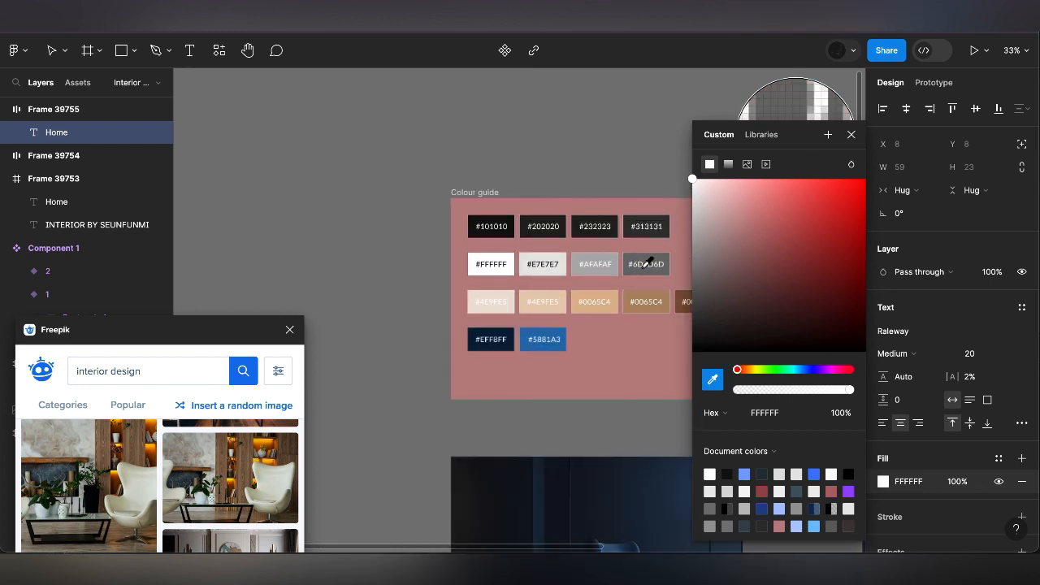
{"action": "scroll", "coordinate": [647, 262], "scroll_direction": "right", "scroll_amount": 2}
{"action": "scroll", "coordinate": [648, 262], "scroll_direction": "down", "scroll_amount": 1}
{"action": "scroll", "coordinate": [648, 262], "scroll_direction": "right", "scroll_amount": 2}
{"action": "scroll", "coordinate": [648, 262], "scroll_direction": "down", "scroll_amount": 1}
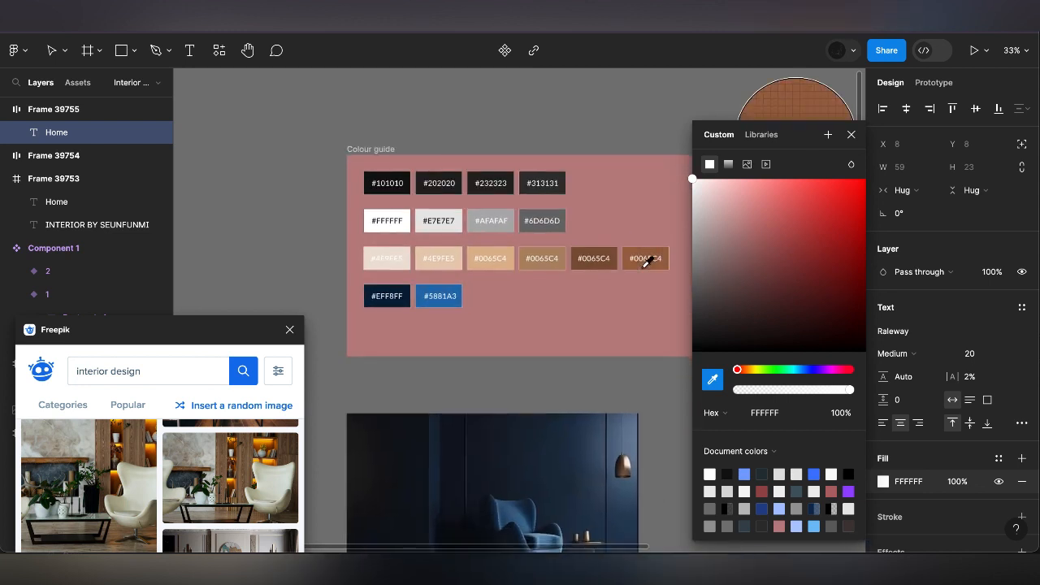
{"action": "left_click", "coordinate": [535, 240]}
{"action": "left_click", "coordinate": [852, 136]}
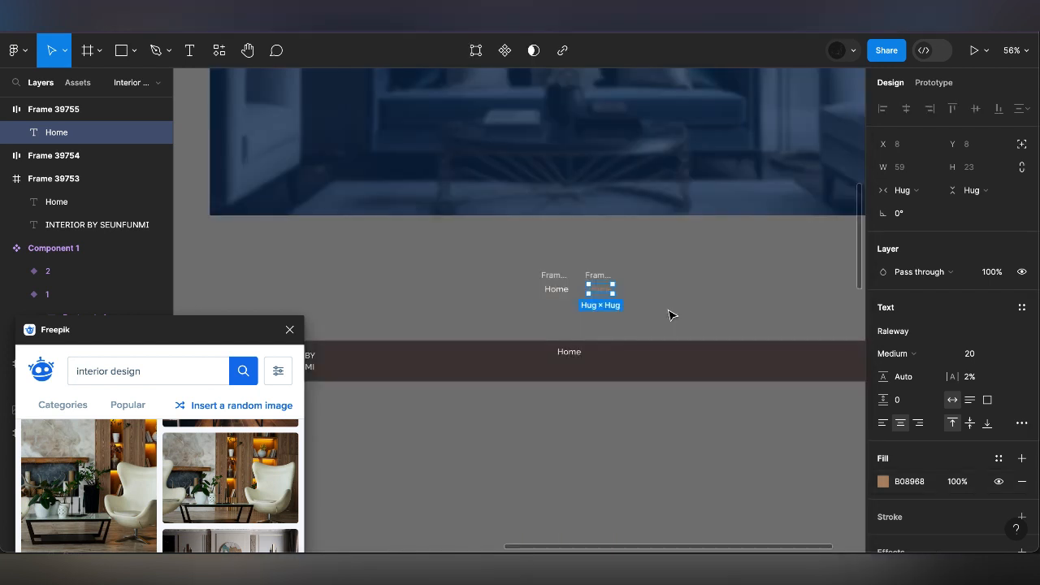
Combine the white and tan Home auto layout frames into one component set
{"action": "left_click_drag", "start_coordinate": [668, 310], "coordinate": [534, 260]}
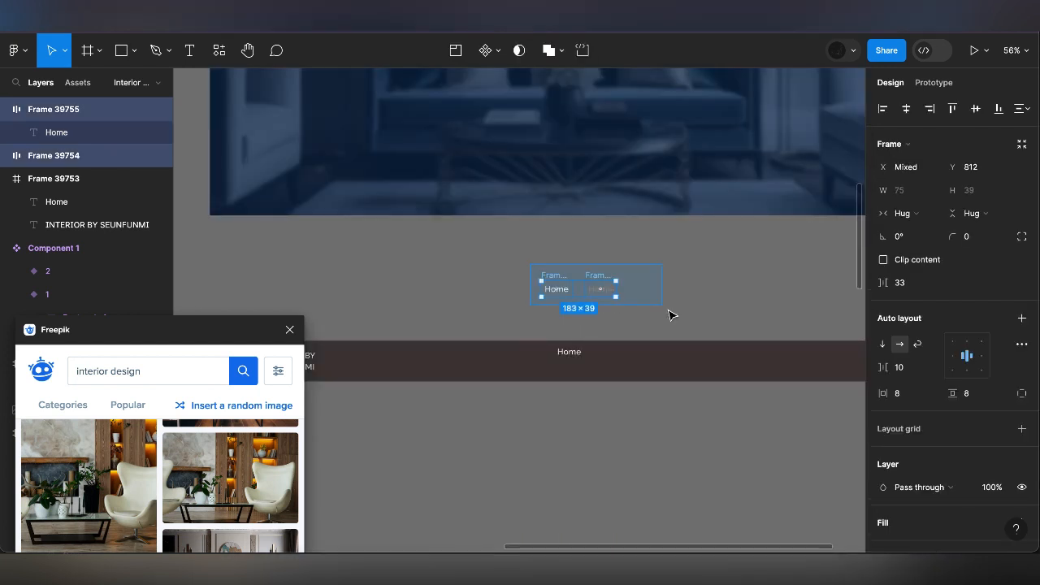
{"action": "left_click", "coordinate": [499, 51]}
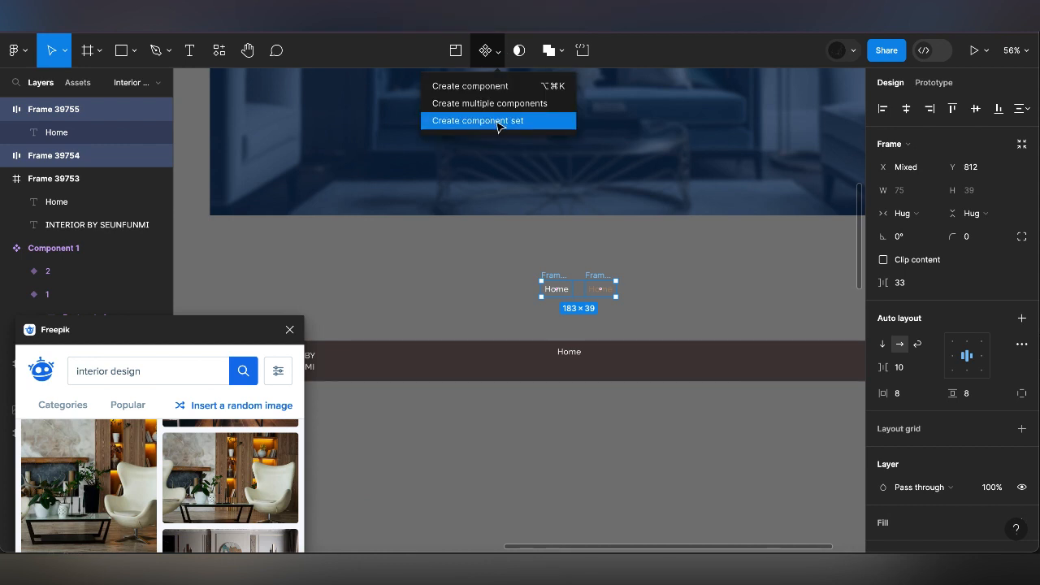
{"action": "key", "text": "Return"}
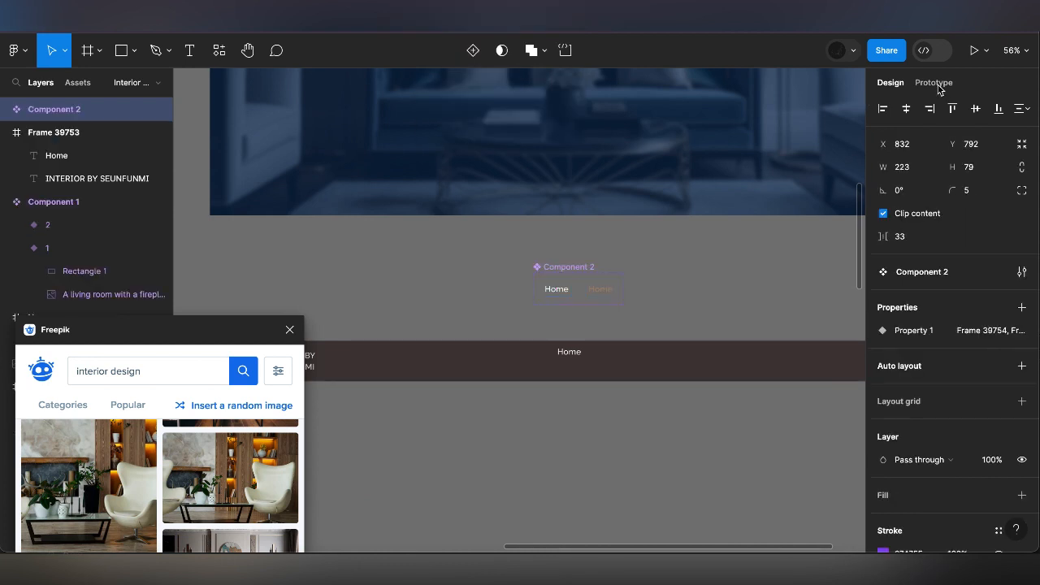
Connect the white Home variant to the tan one with a While hovering interaction that changes to it
{"action": "left_click", "coordinate": [936, 83]}
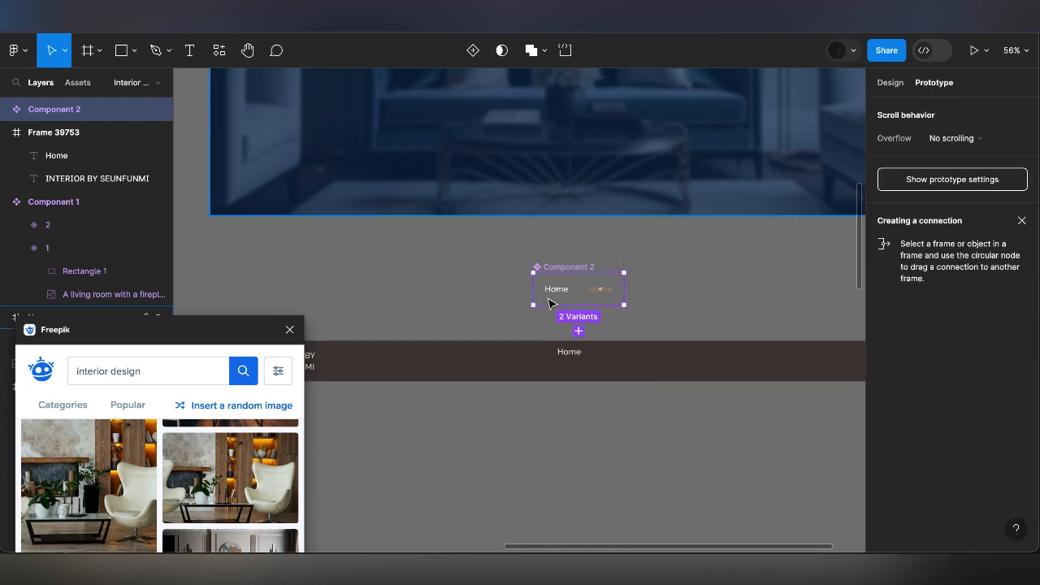
{"action": "left_click_drag", "start_coordinate": [571, 289], "coordinate": [600, 289]}
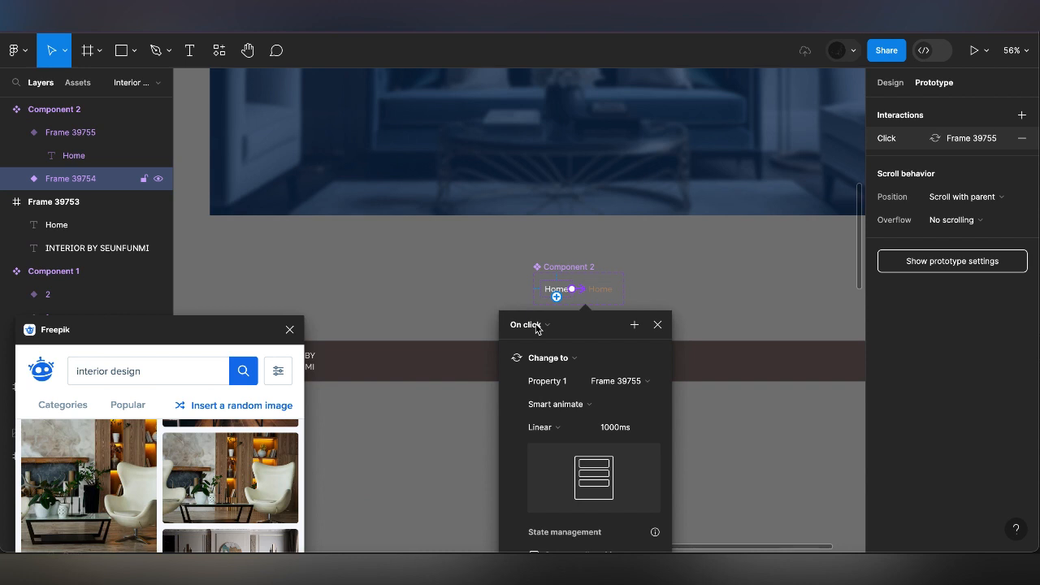
{"action": "left_click", "coordinate": [528, 324]}
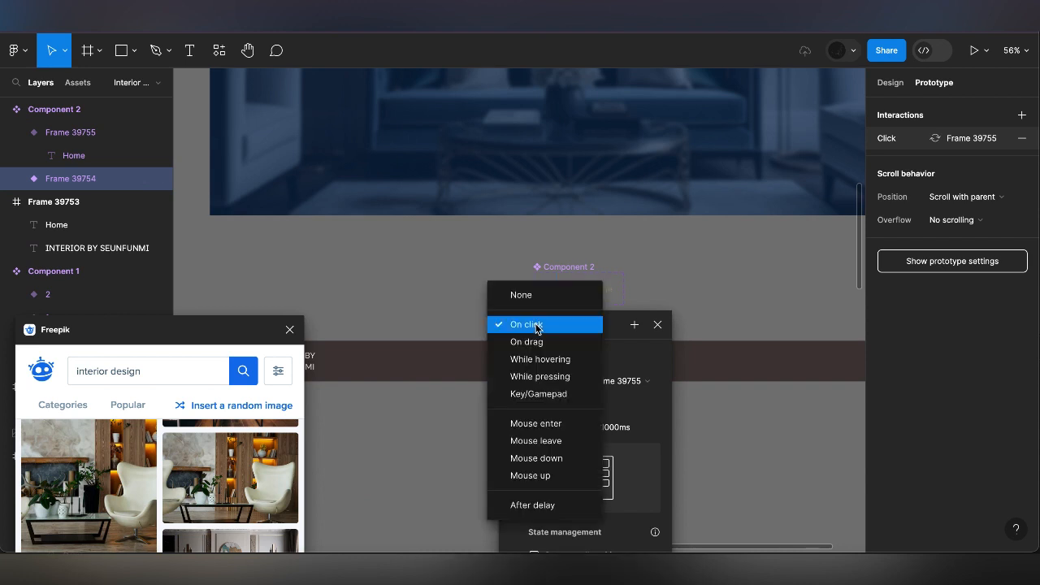
{"action": "left_click", "coordinate": [546, 364]}
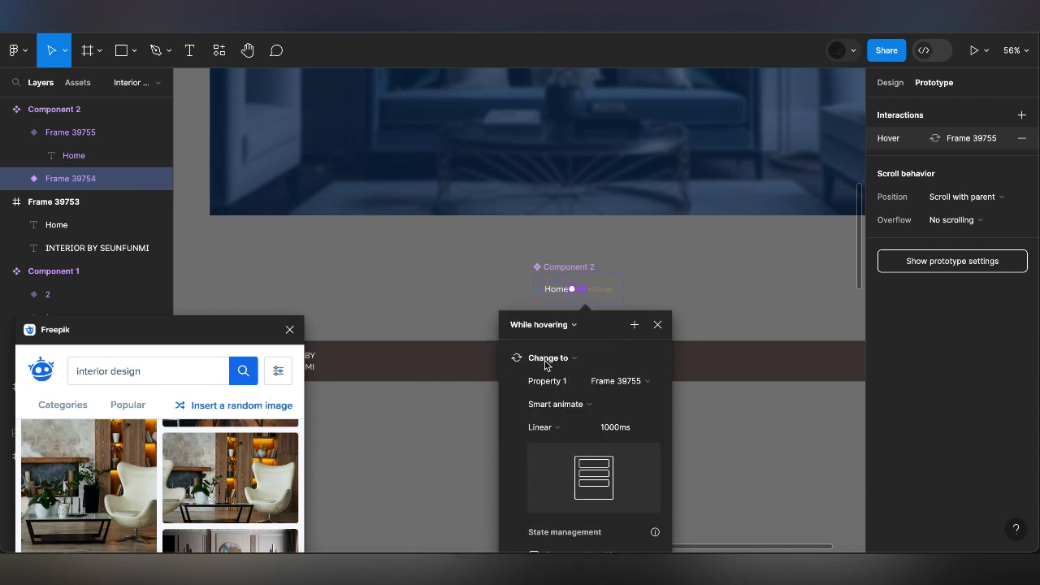
Set the Home hover interaction's animation duration to 300 ms and return to the design properties
{"action": "type", "text": "300"}
{"action": "key", "text": "Return"}
{"action": "left_click", "coordinate": [658, 325]}
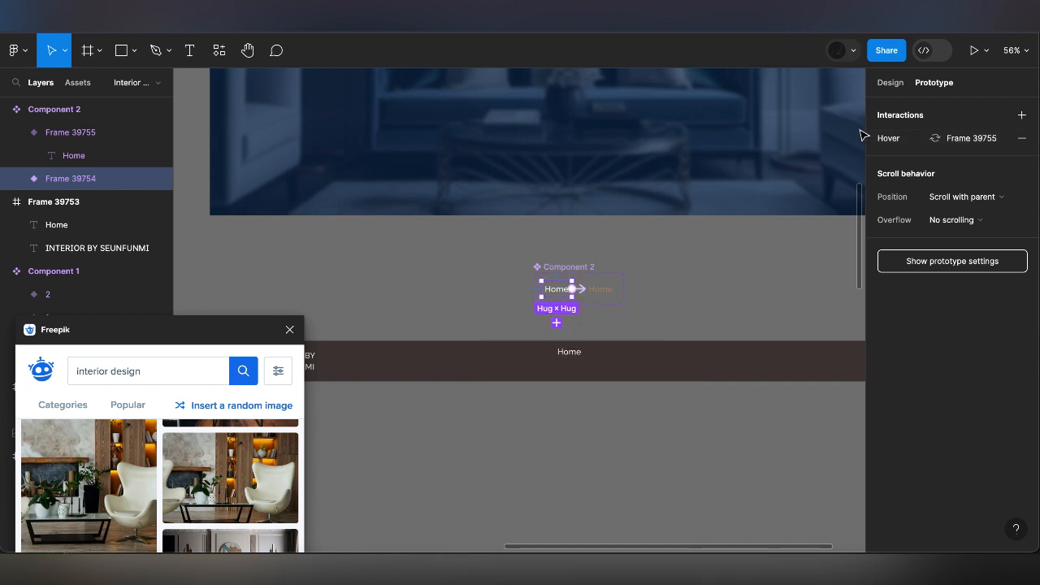
{"action": "left_click", "coordinate": [890, 83]}
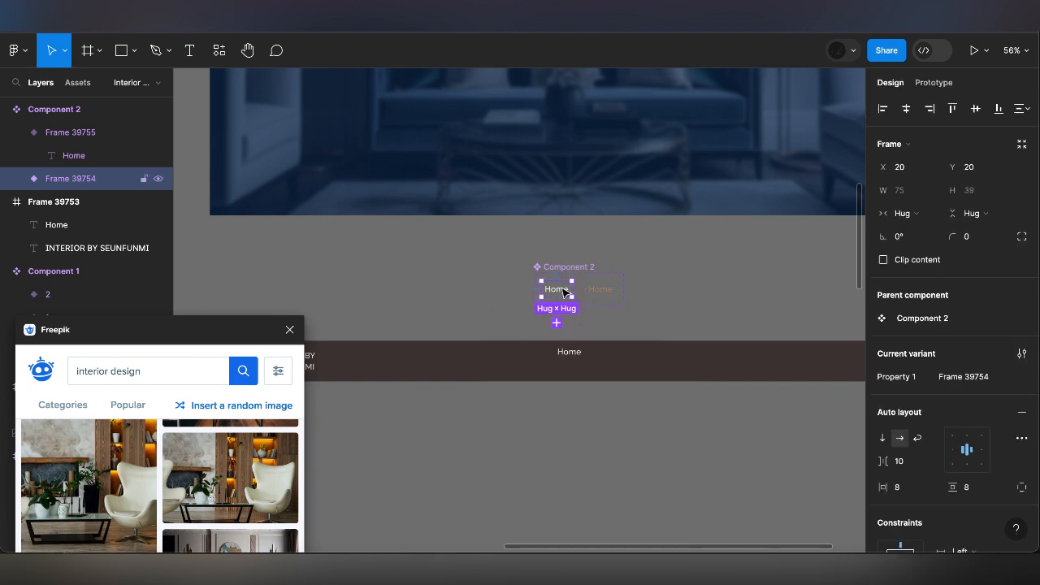
Replace the plain Home text in the navigation bar with the copied white Home variant and centre it vertically in the bar
{"action": "right_click", "coordinate": [571, 360]}
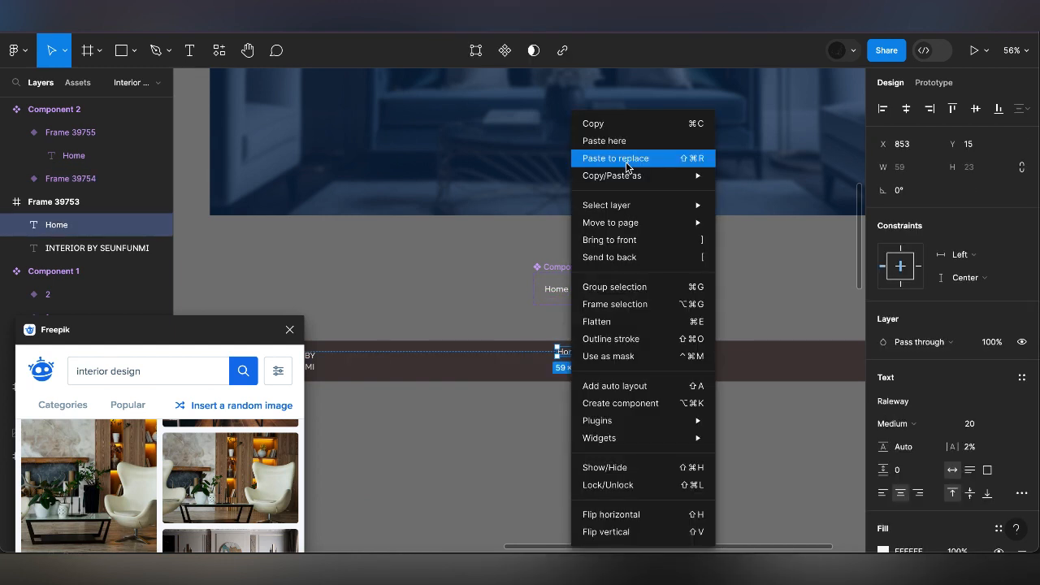
{"action": "left_click", "coordinate": [625, 158]}
{"action": "left_click_drag", "start_coordinate": [567, 353], "coordinate": [568, 363]}
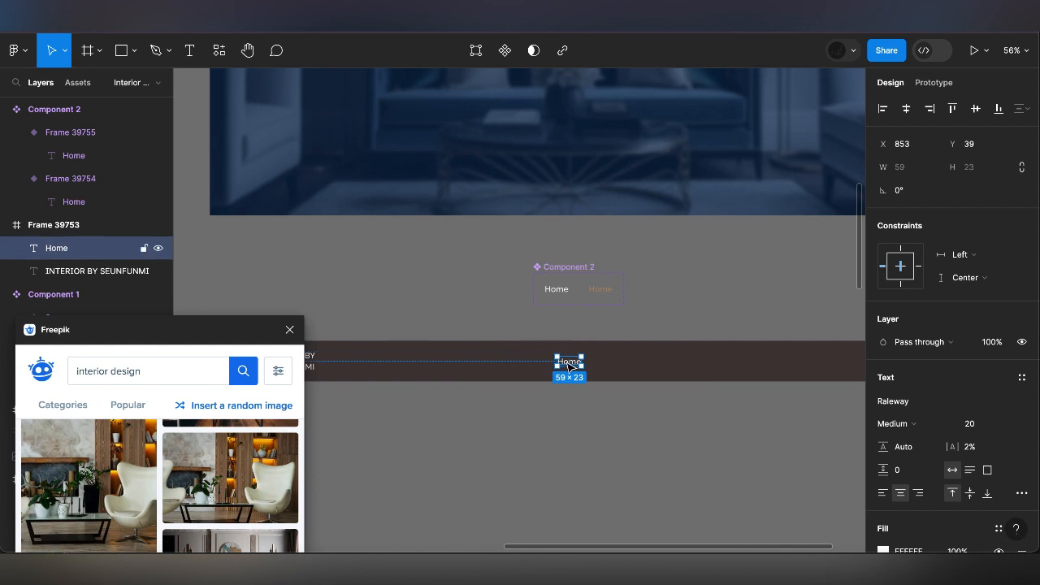
Duplicate the Home link instance beside the original in the navigation bar and change the copy's text to About
{"action": "double_click", "coordinate": [623, 366]}
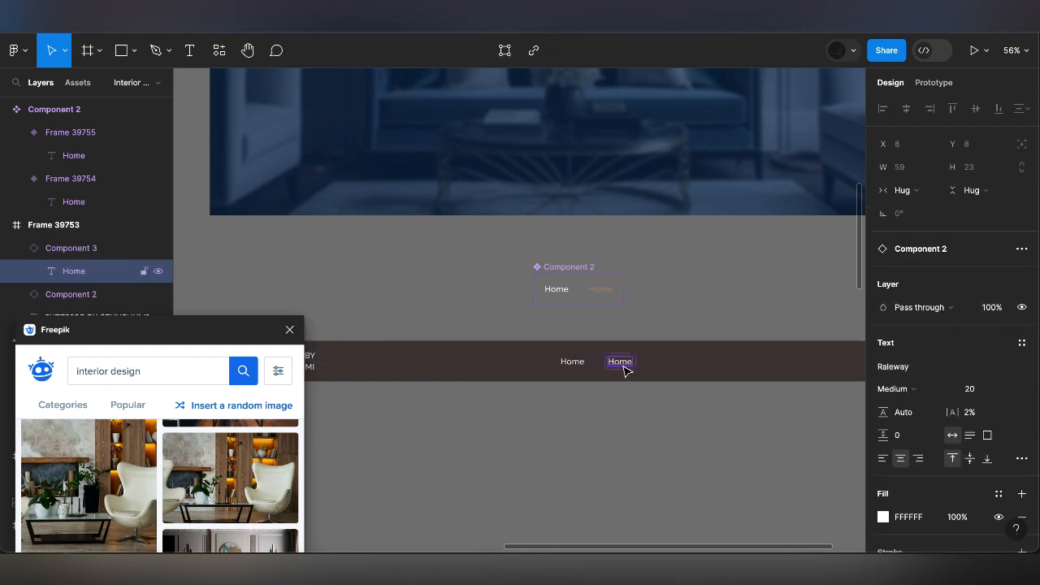
{"action": "double_click", "coordinate": [623, 368]}
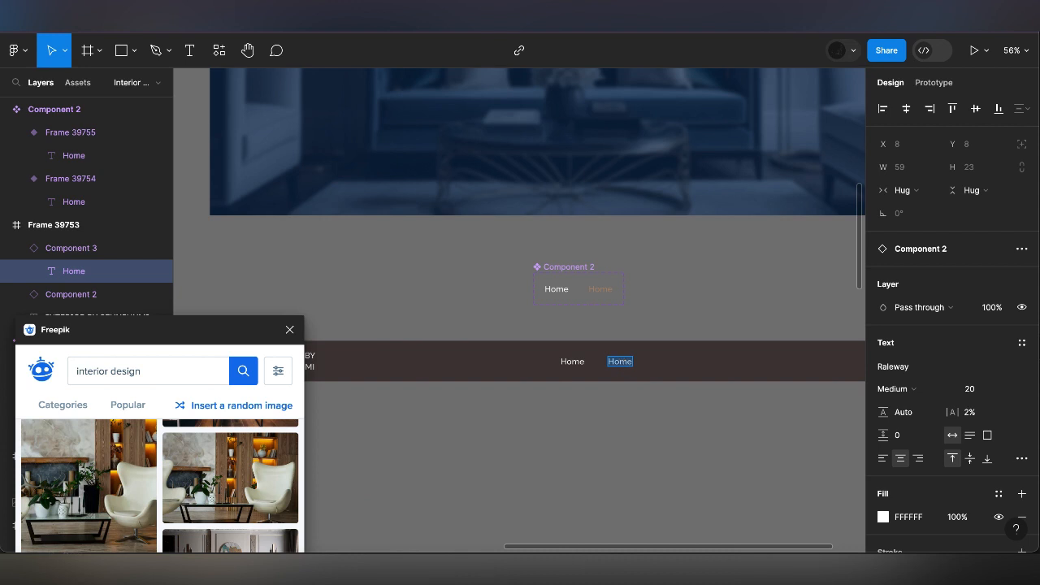
{"action": "type", "text": "About"}
Wrap the Home and About links in a horizontal auto layout with a gap of 40
{"action": "left_click", "coordinate": [573, 362]}
{"action": "left_click", "coordinate": [632, 367], "text": "shift"}
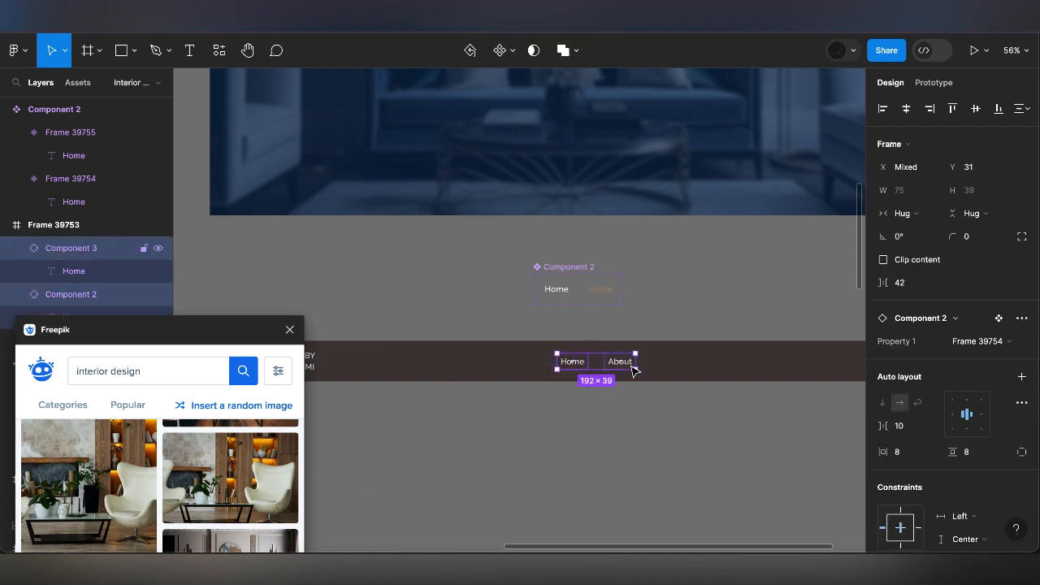
{"action": "left_click", "coordinate": [1022, 378]}
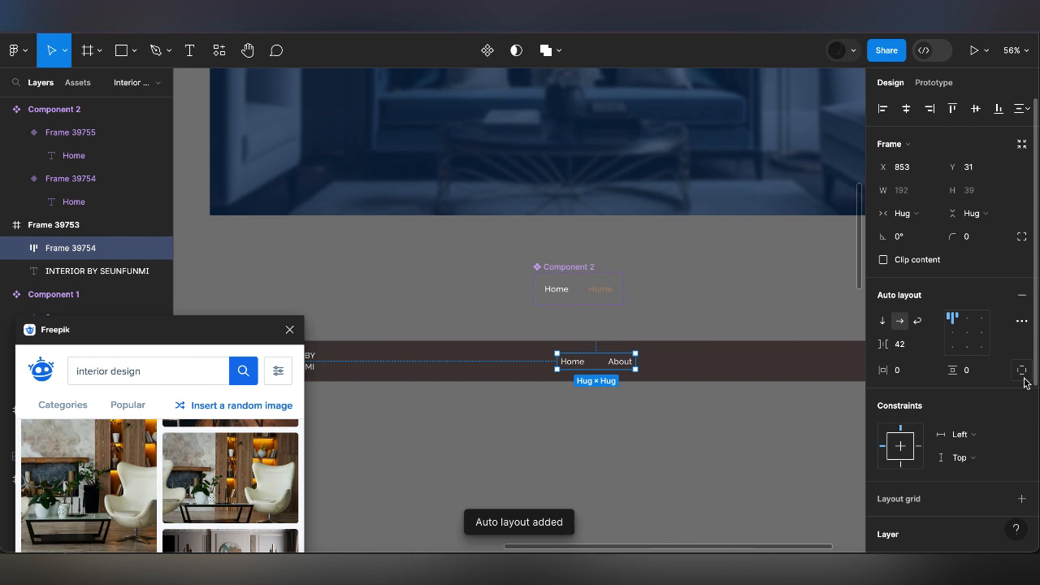
{"action": "left_click", "coordinate": [905, 349]}
{"action": "type", "text": "10"}
{"action": "key", "text": "Return"}
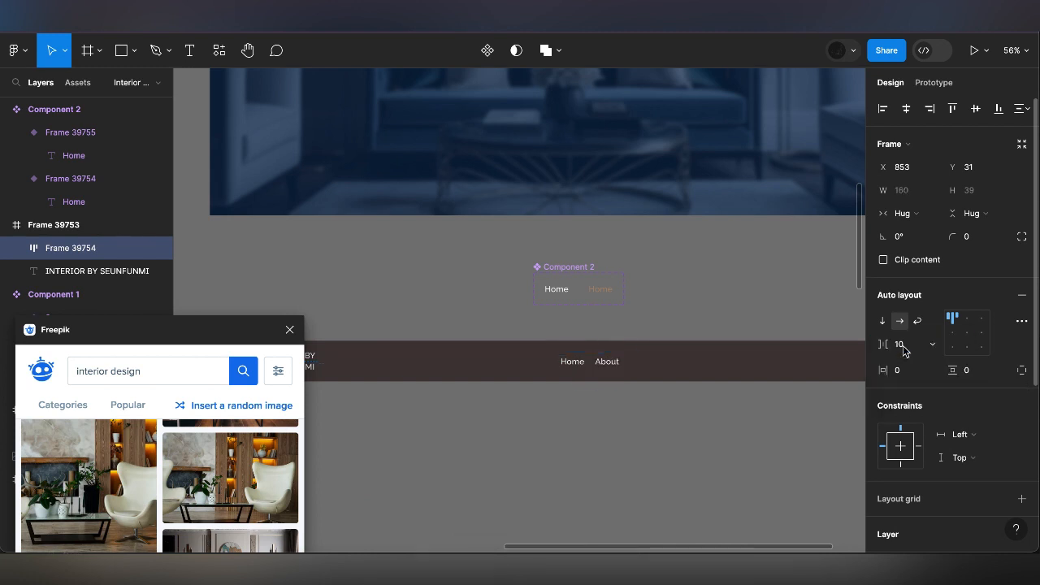
{"action": "type", "text": "40"}
{"action": "key", "text": "Return"}
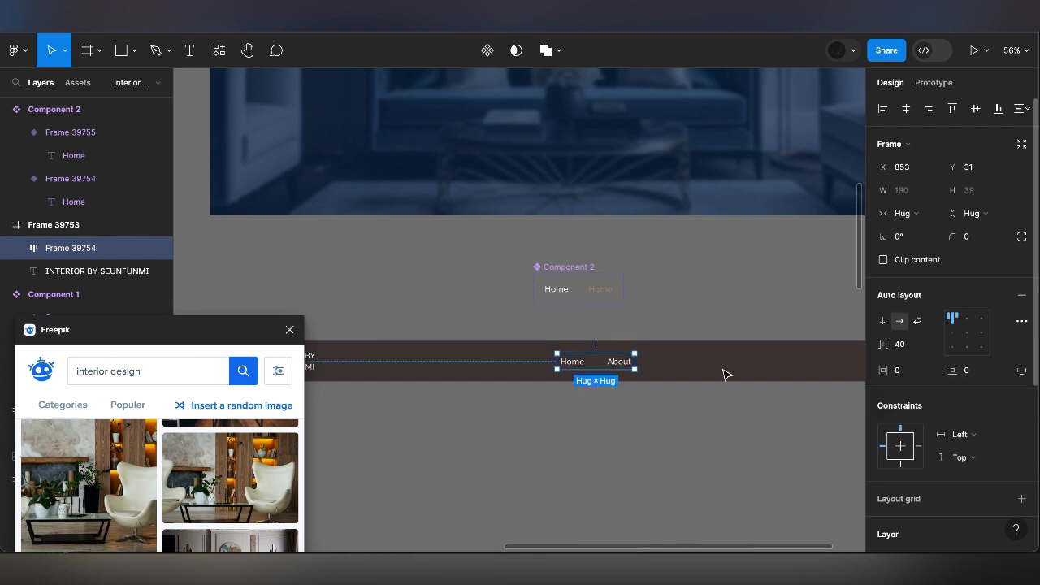
Draw a white horizontal line about 48 px long in the navigation bar, beyond the About link
{"action": "left_click", "coordinate": [725, 373]}
{"action": "scroll", "coordinate": [725, 374], "scroll_direction": "right", "scroll_amount": 2}
{"action": "left_click", "coordinate": [133, 51]}
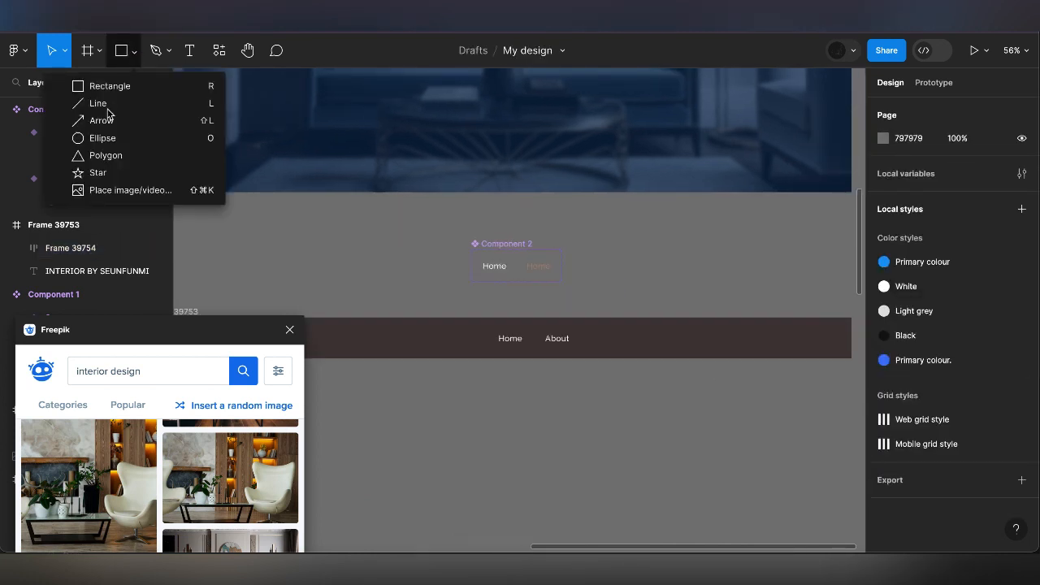
{"action": "left_click", "coordinate": [108, 103]}
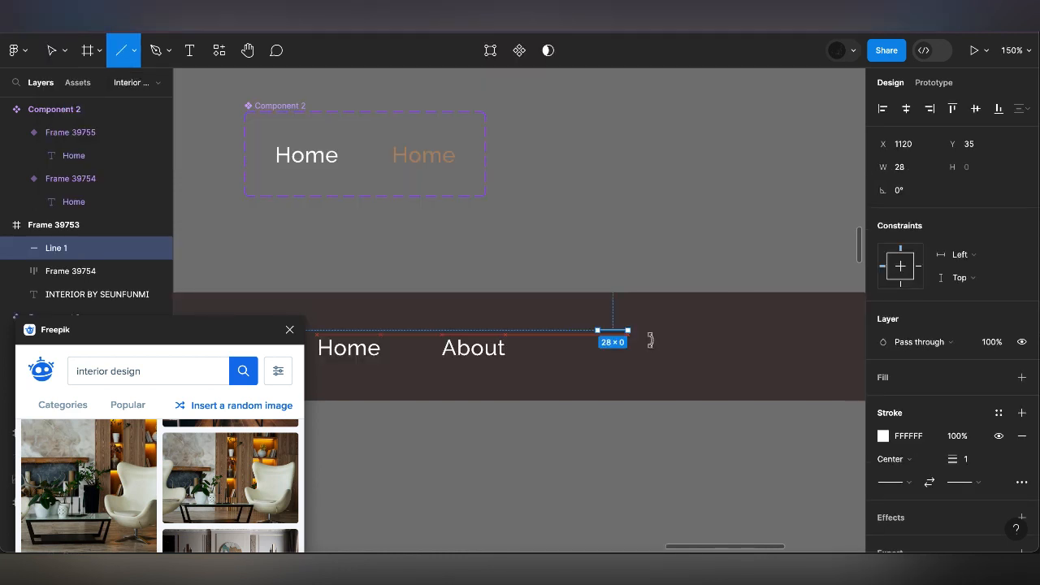
{"action": "left_click_drag", "start_coordinate": [649, 339], "coordinate": [649, 340]}
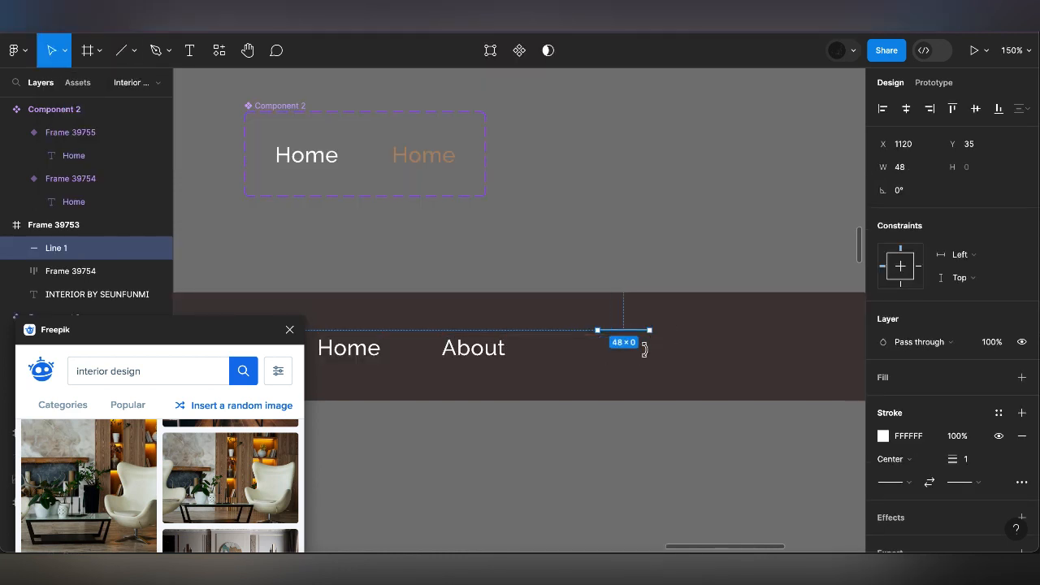
Set the new line's width to 32 px
{"action": "left_click", "coordinate": [913, 169]}
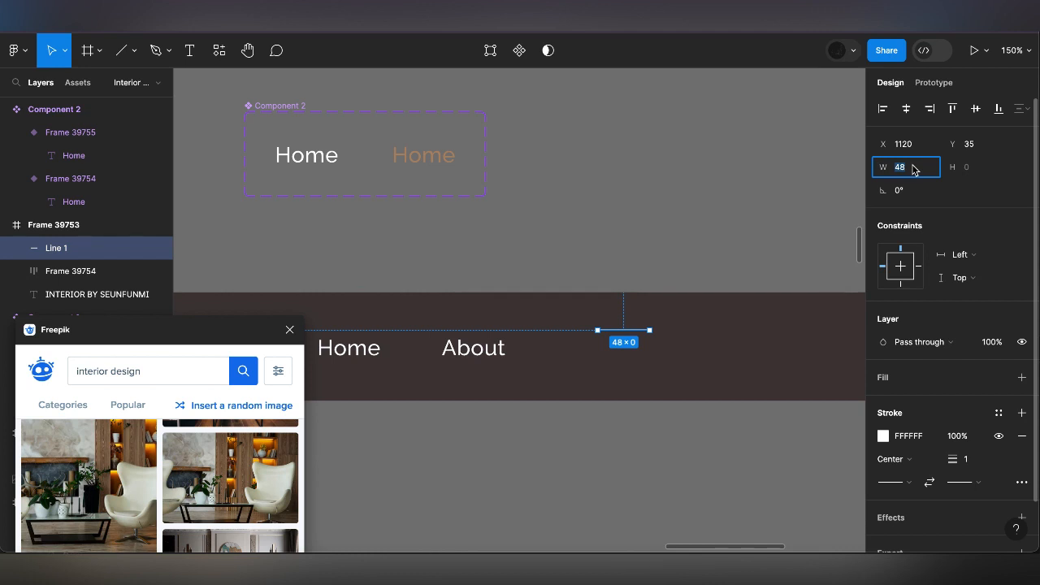
{"action": "type", "text": "32"}
{"action": "key", "text": "Return"}
{"action": "scroll", "coordinate": [622, 333], "scroll_direction": "up", "scroll_amount": 5}
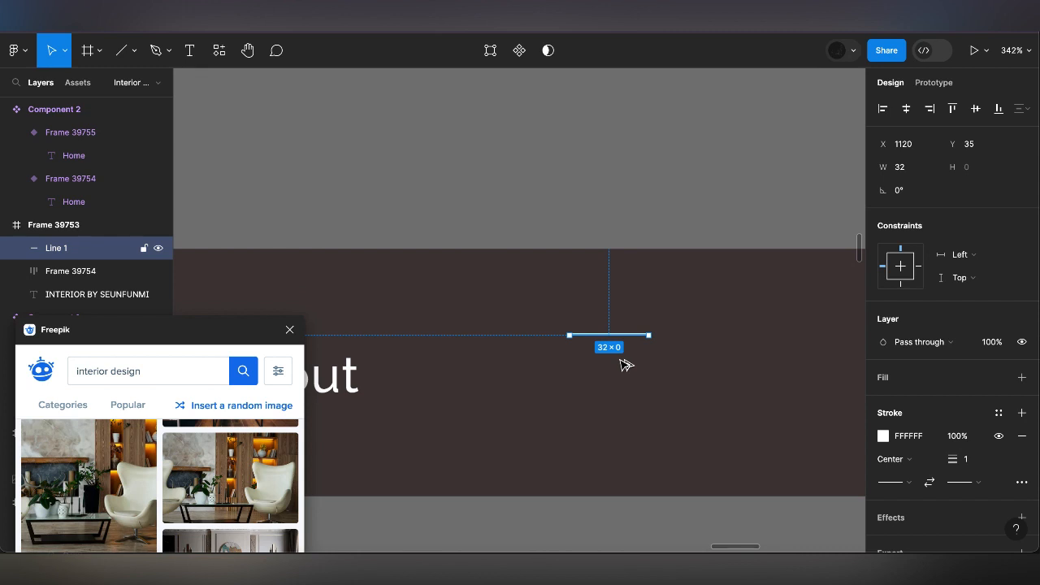
{"action": "left_click_drag", "start_coordinate": [620, 334], "coordinate": [619, 361]}
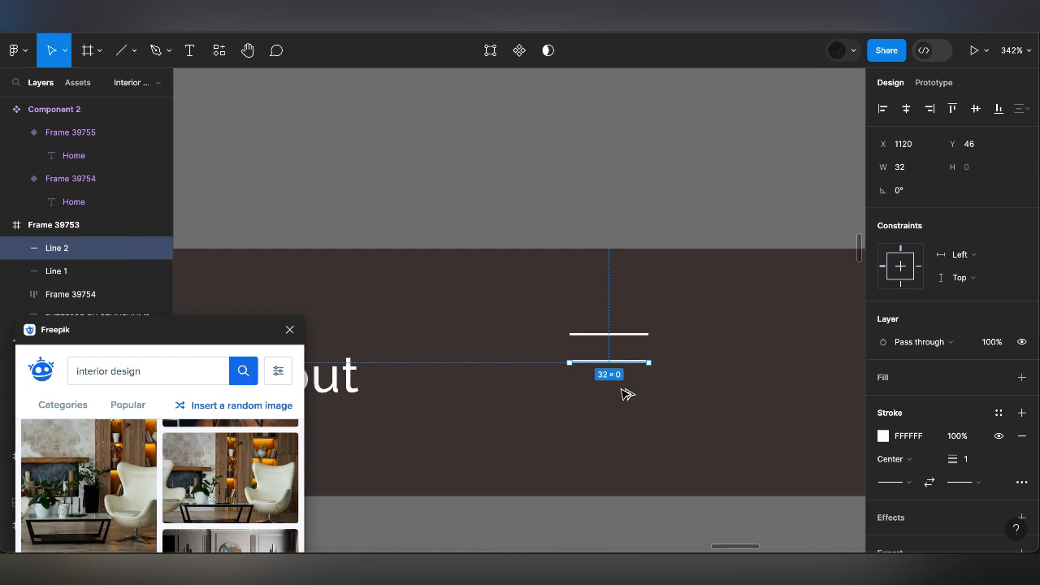
{"action": "key", "text": "super+d"}
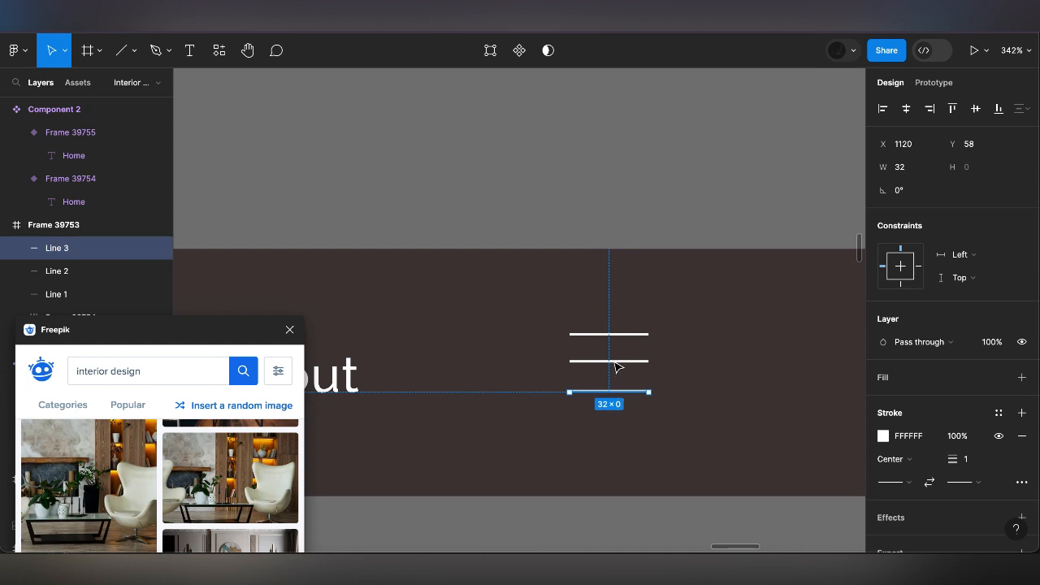
{"action": "key", "text": "super+z"}
{"action": "key", "text": "super+z"}
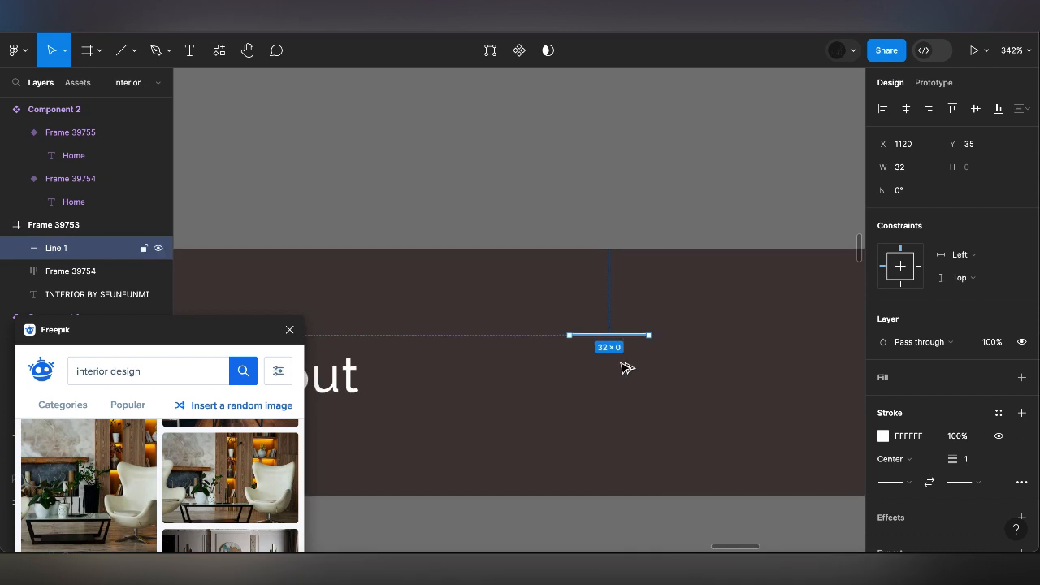
Duplicate the 32 px line twice straight below it, at Y 46 and Y 58, to form a hamburger menu icon
{"action": "key", "text": "super+d"}
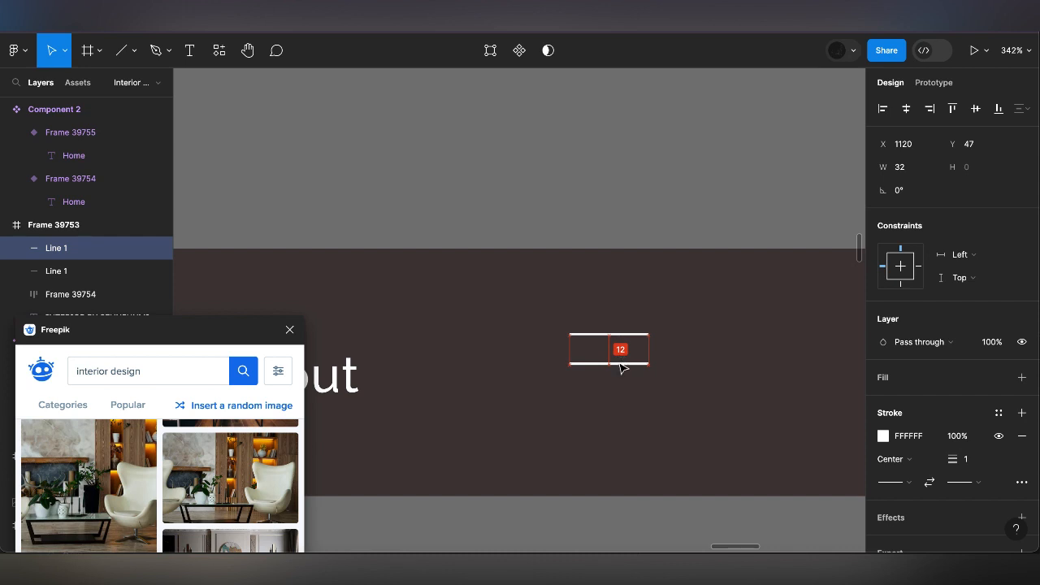
{"action": "left_click_drag", "start_coordinate": [620, 365], "coordinate": [623, 367]}
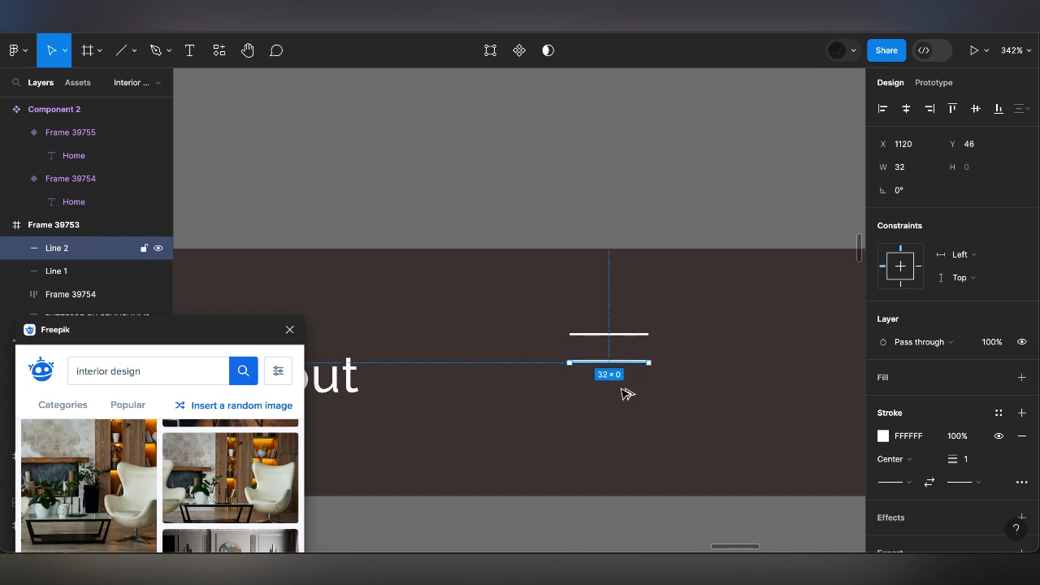
{"action": "key", "text": "super+d"}
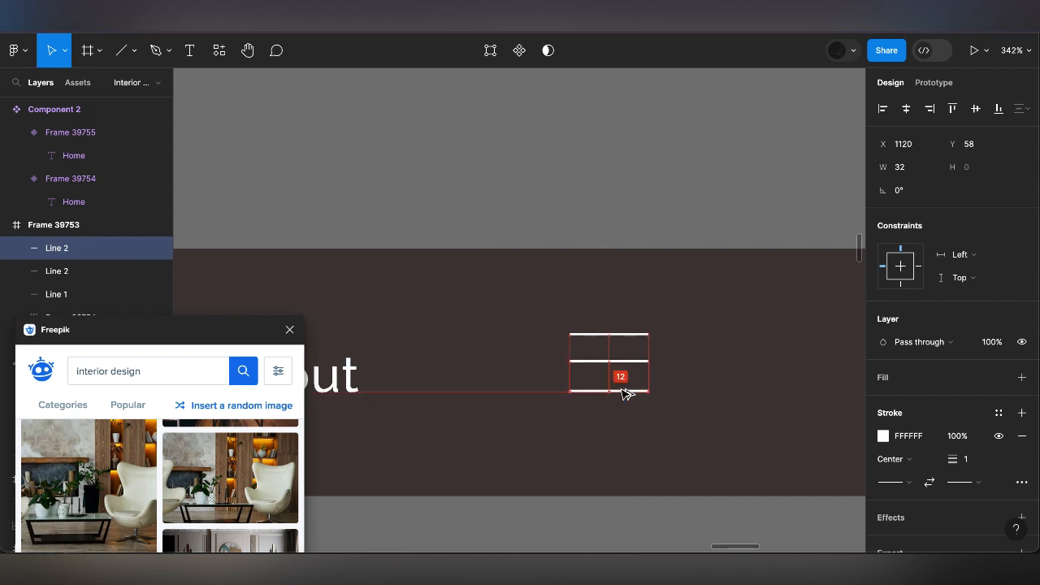
{"action": "left_click_drag", "start_coordinate": [621, 389], "coordinate": [621, 389]}
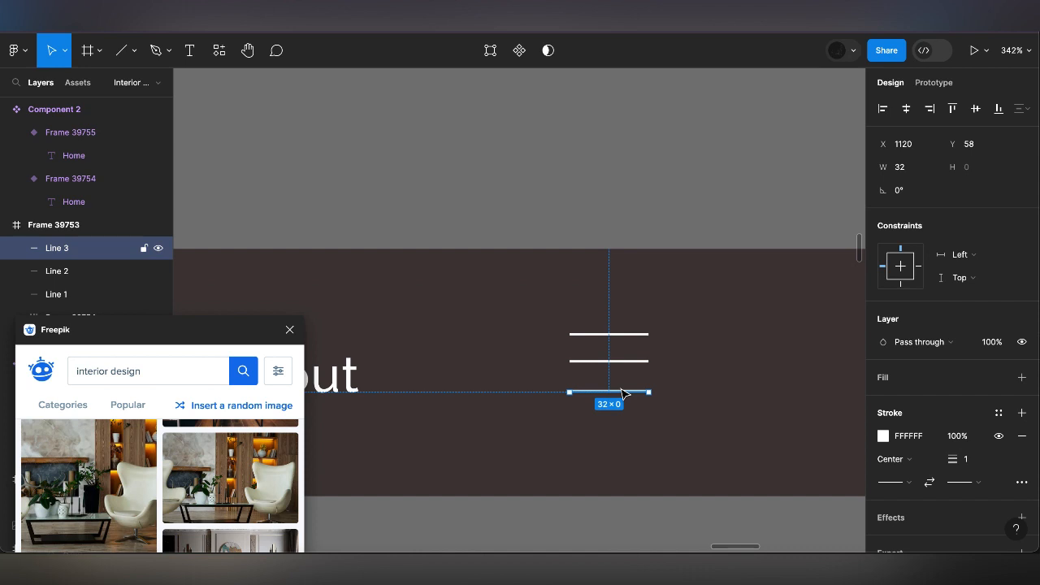
Combine the three menu icon lines into one vertical auto layout frame
{"action": "left_click", "coordinate": [622, 339], "text": "shift"}
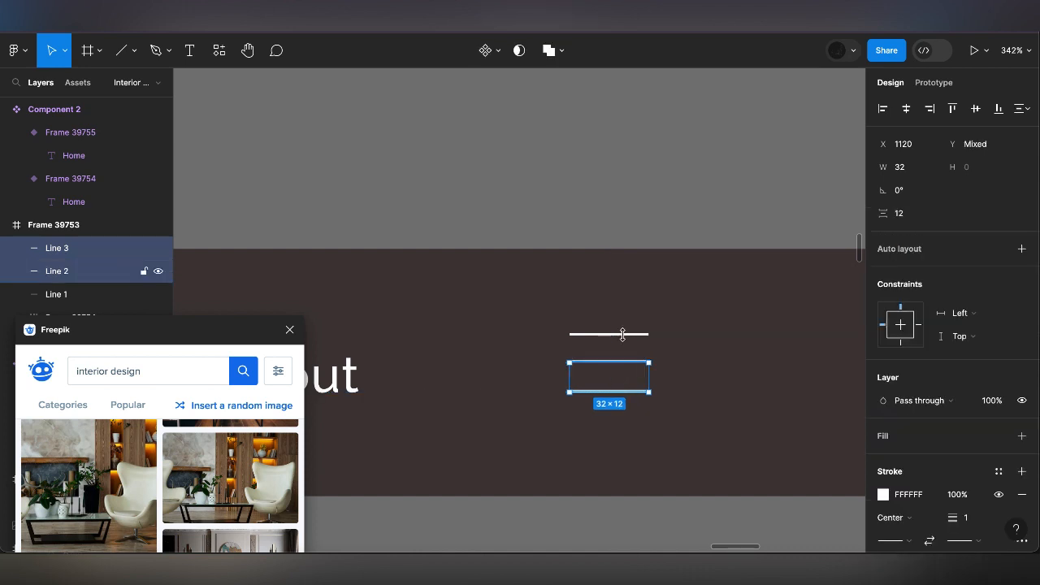
{"action": "left_click", "coordinate": [622, 334], "text": "shift"}
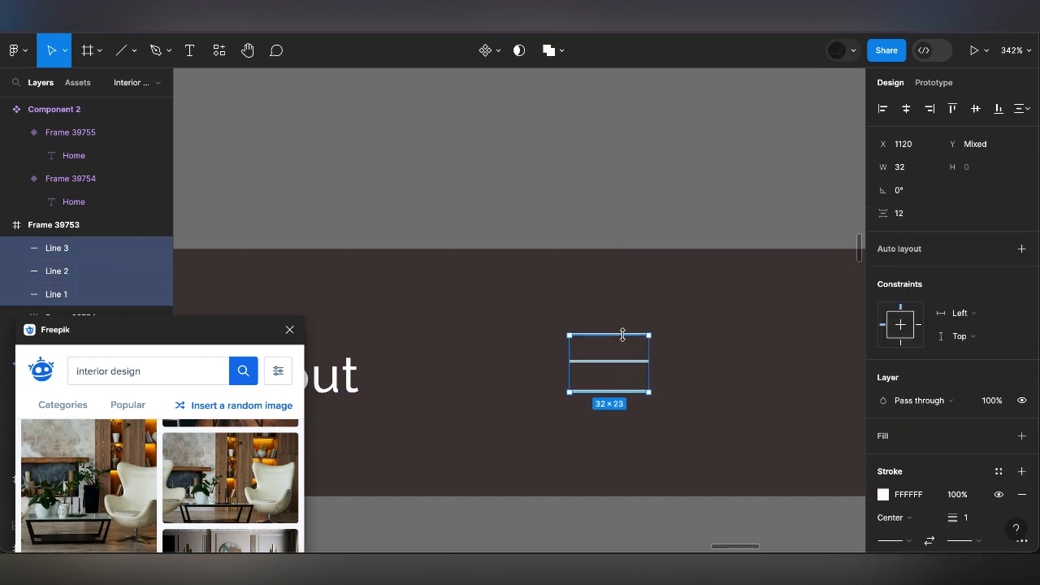
{"action": "left_click", "coordinate": [1021, 249]}
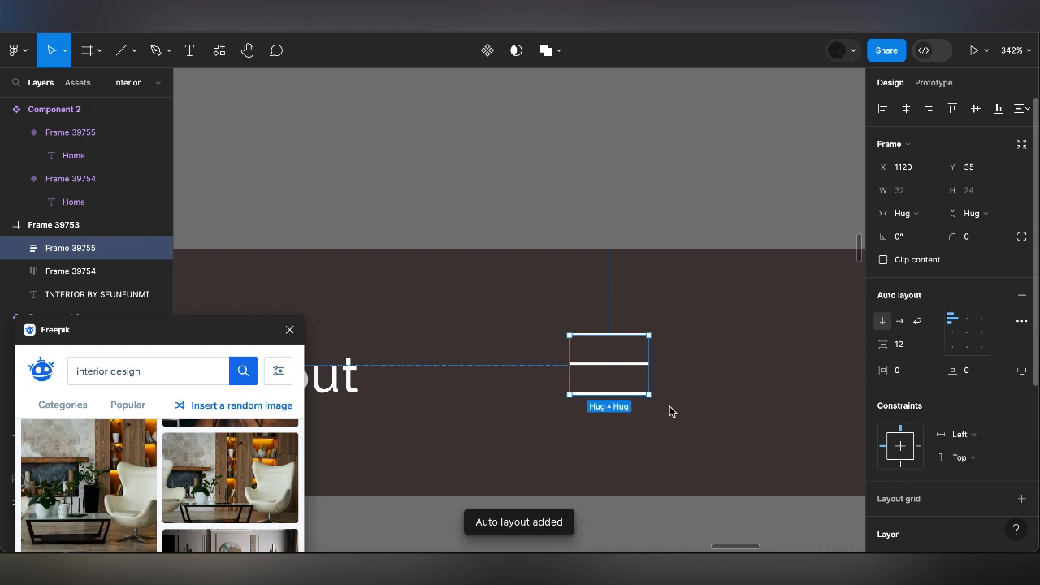
Add a layout grid to the navigation bar frame and change its type to Columns
{"action": "scroll", "coordinate": [670, 411], "scroll_direction": "down", "scroll_amount": 10}
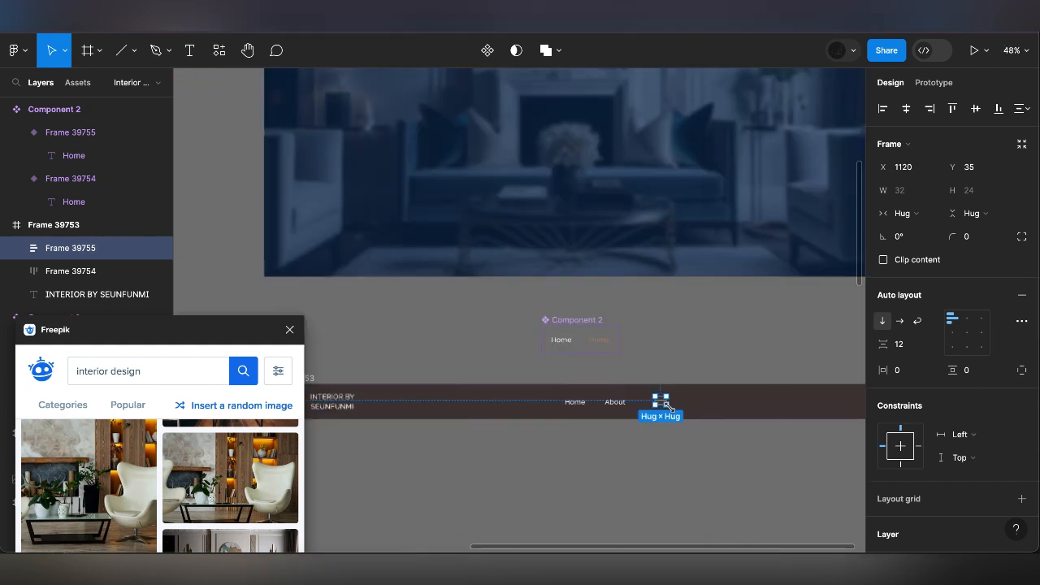
{"action": "scroll", "coordinate": [667, 406], "scroll_direction": "up", "scroll_amount": 4}
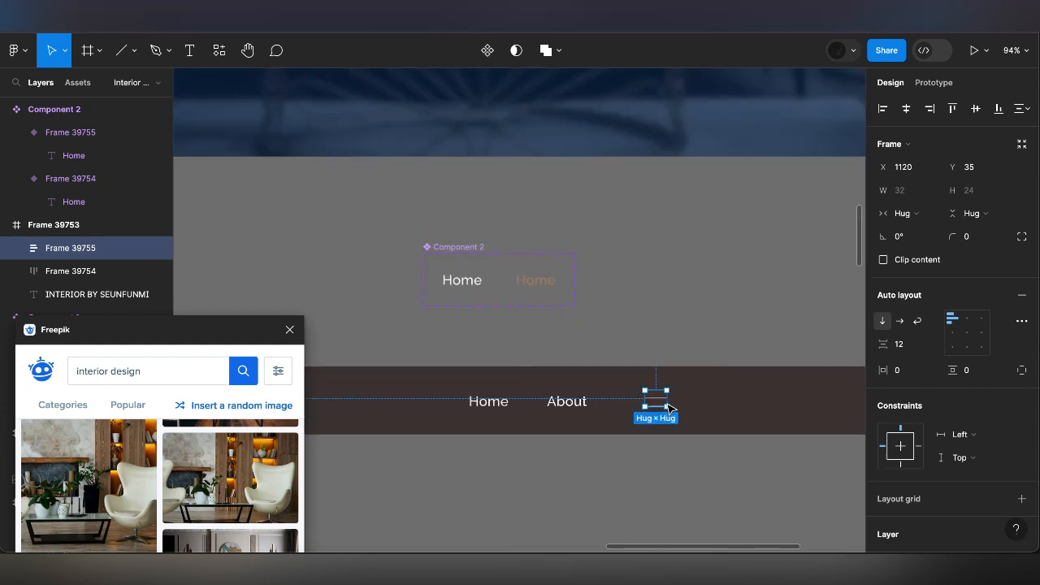
{"action": "scroll", "coordinate": [667, 405], "scroll_direction": "down", "scroll_amount": 5}
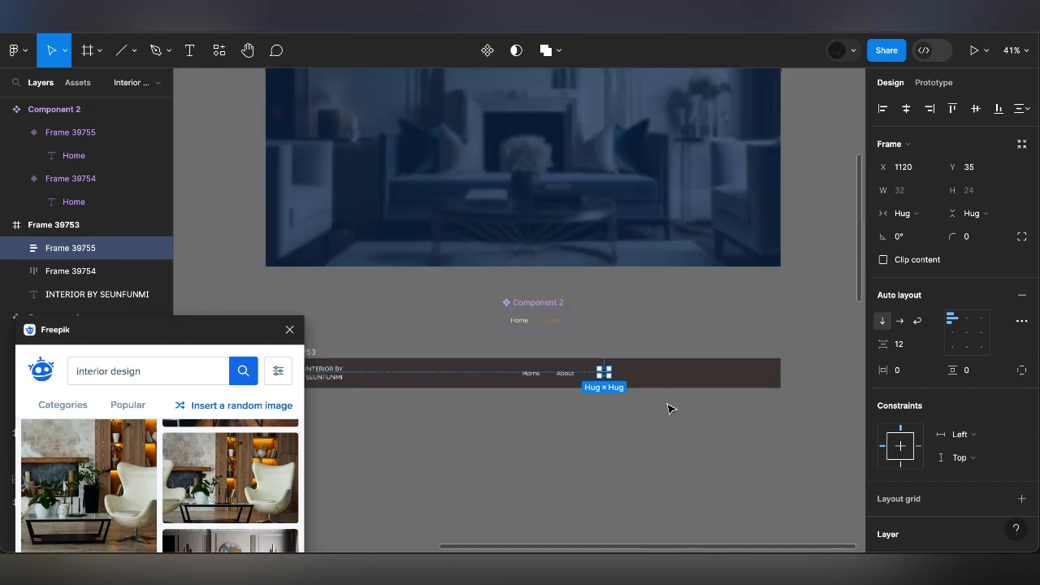
{"action": "scroll", "coordinate": [381, 306], "scroll_direction": "left", "scroll_amount": 3}
{"action": "scroll", "coordinate": [381, 305], "scroll_direction": "down", "scroll_amount": 2}
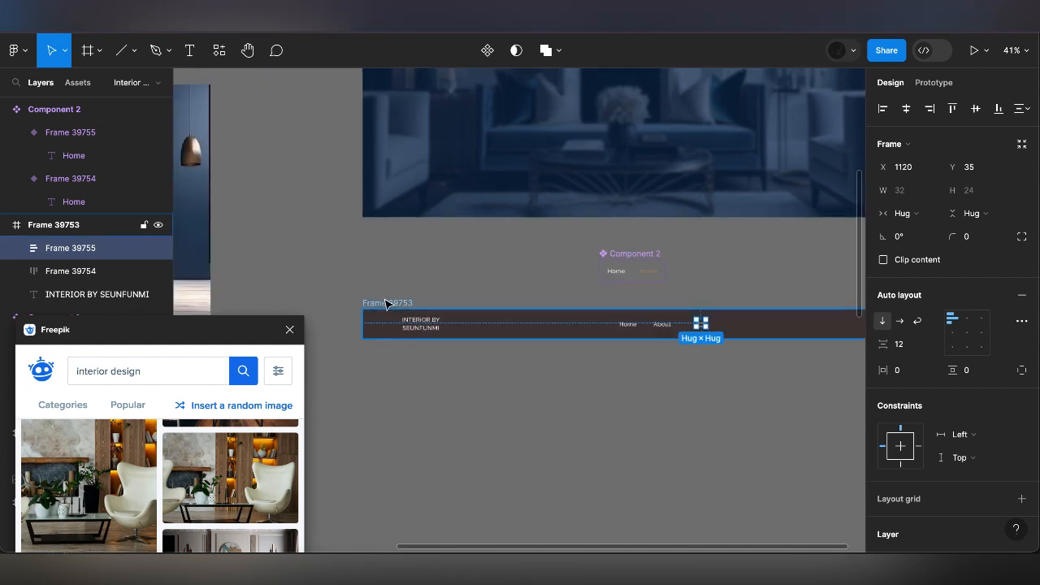
{"action": "left_click", "coordinate": [388, 303]}
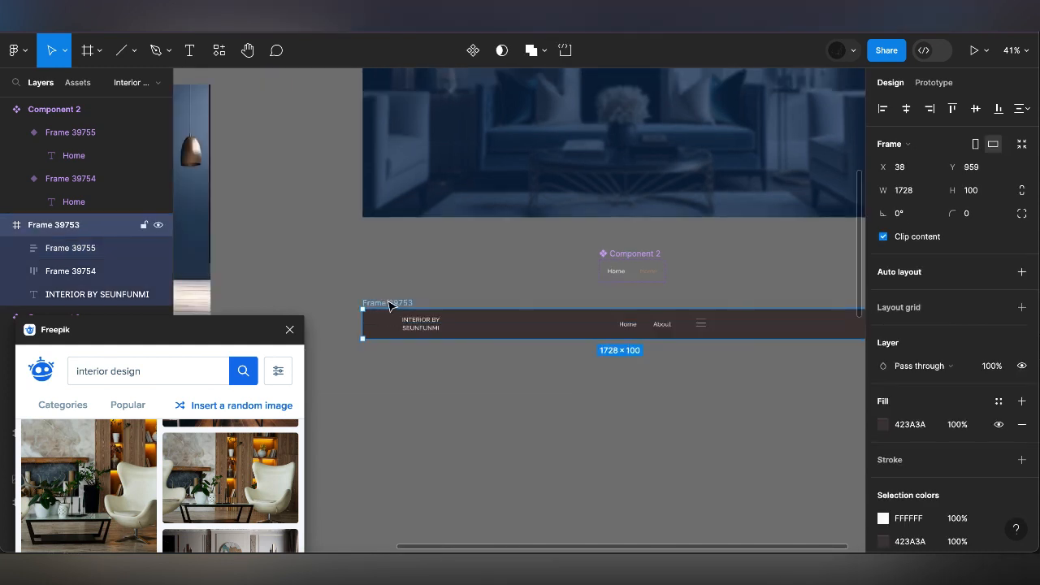
{"action": "left_click", "coordinate": [1021, 308]}
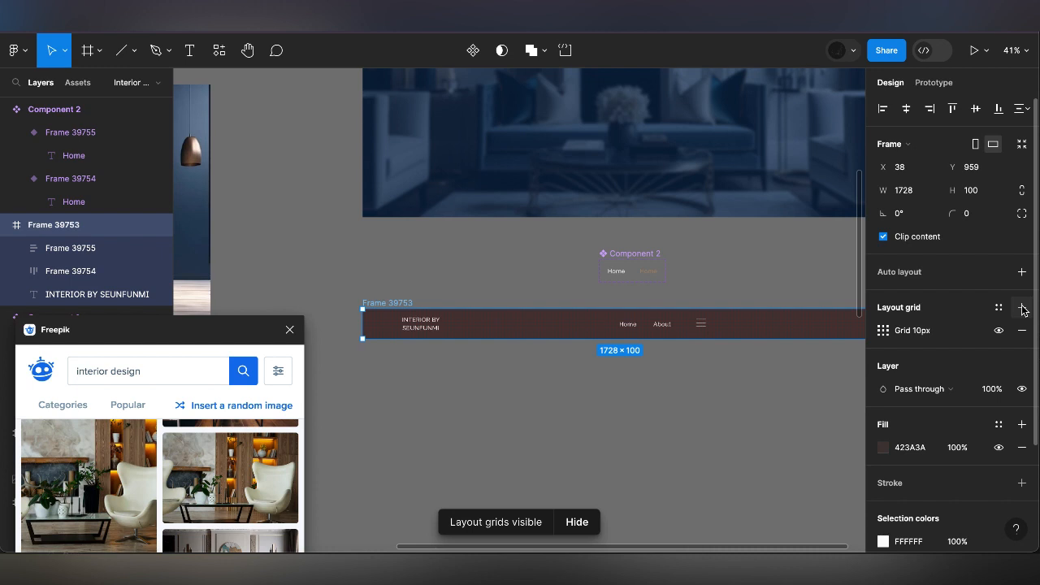
{"action": "left_click", "coordinate": [884, 337]}
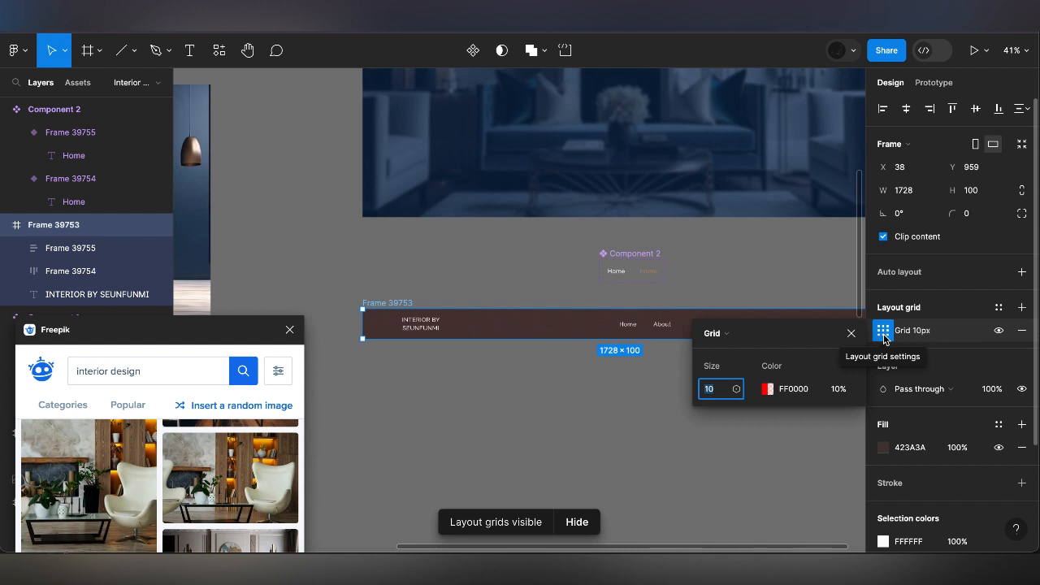
{"action": "left_click", "coordinate": [729, 333]}
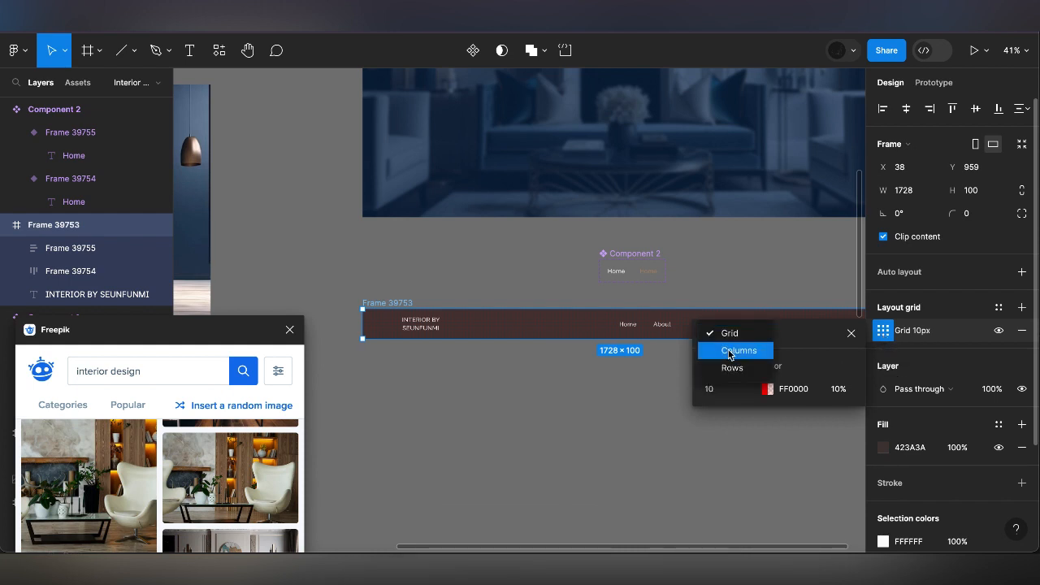
{"action": "left_click", "coordinate": [728, 355]}
Set the navigation bar's column grid to a count of 12 with a margin of 150
{"action": "left_click", "coordinate": [708, 388]}
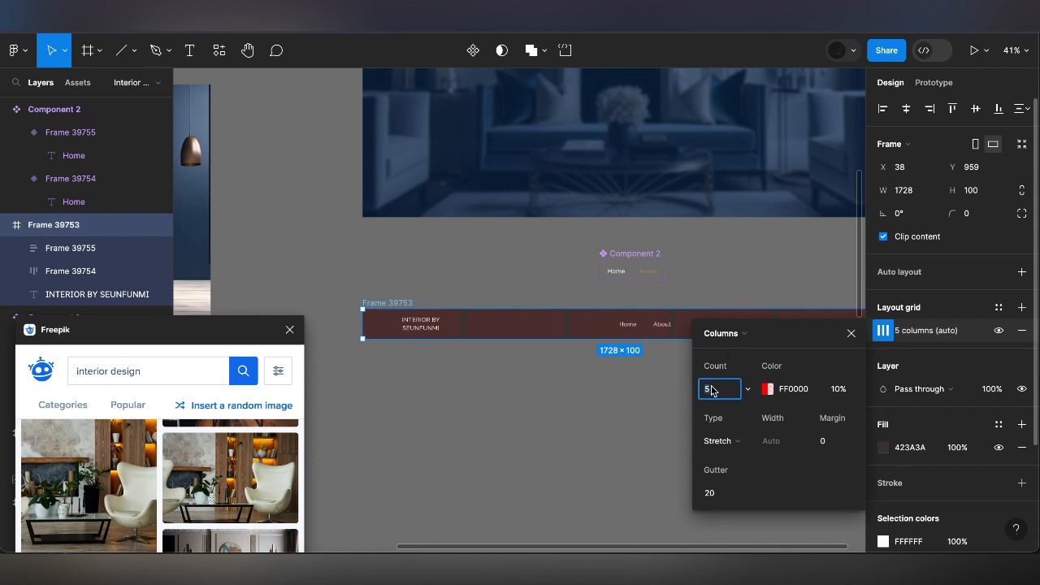
{"action": "type", "text": "12"}
{"action": "key", "text": "Return"}
{"action": "left_click", "coordinate": [823, 441]}
{"action": "type", "text": "15"}
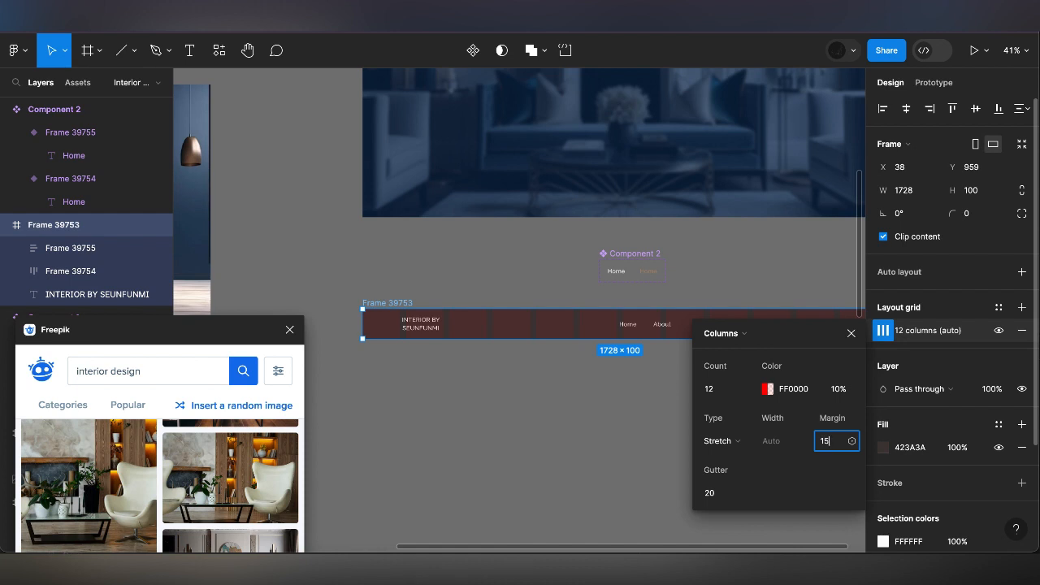
{"action": "type", "text": "0"}
{"action": "key", "text": "Return"}
Combine the navigation links and menu icon in a horizontal auto layout frame with 80 spacing, vertically centred in the navigation bar
{"action": "left_click", "coordinate": [850, 335]}
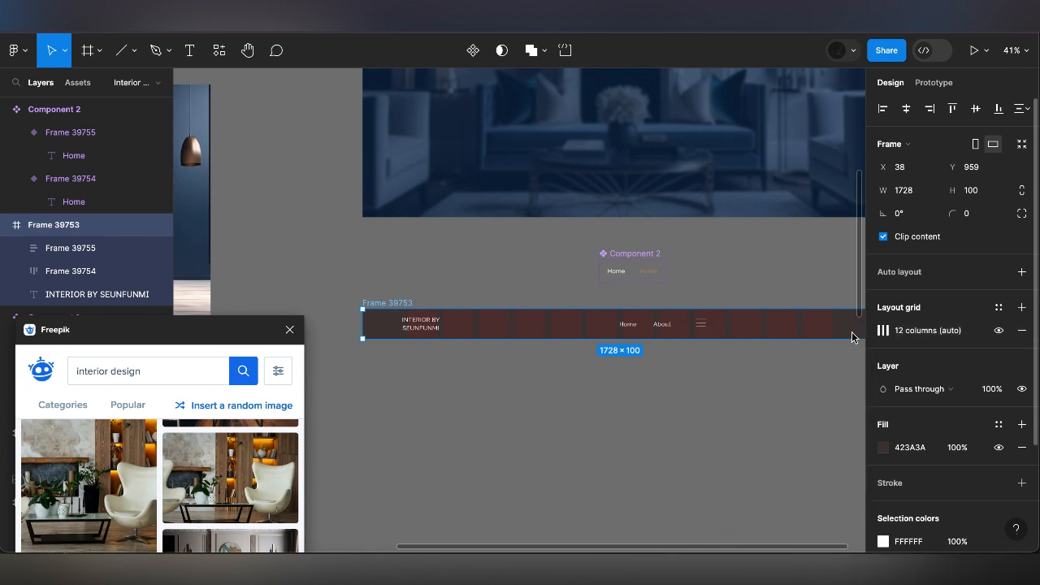
{"action": "left_click", "coordinate": [420, 328]}
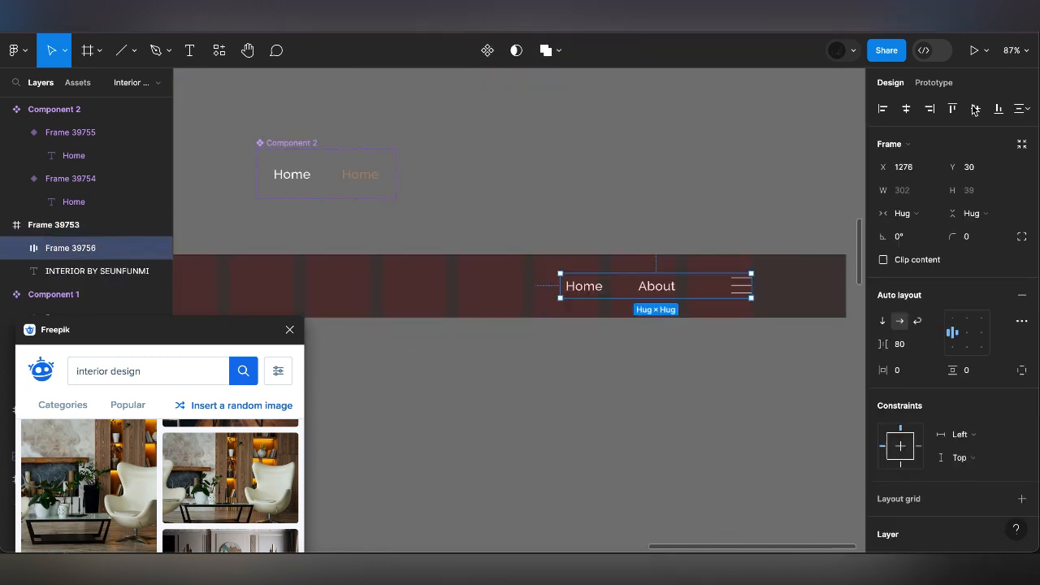
{"action": "left_click", "coordinate": [974, 109]}
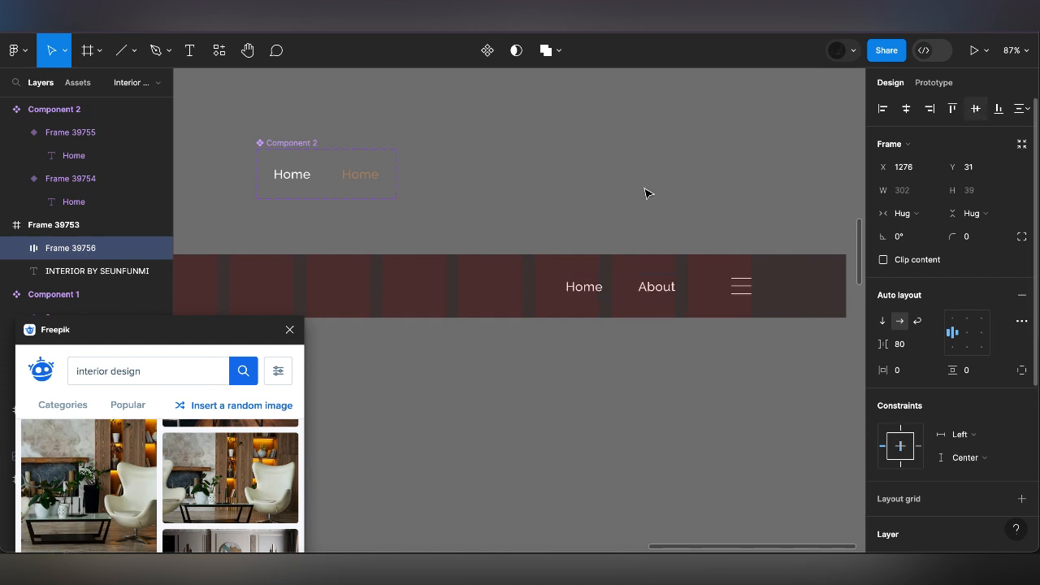
{"action": "scroll", "coordinate": [662, 206], "scroll_direction": "down", "scroll_amount": 5}
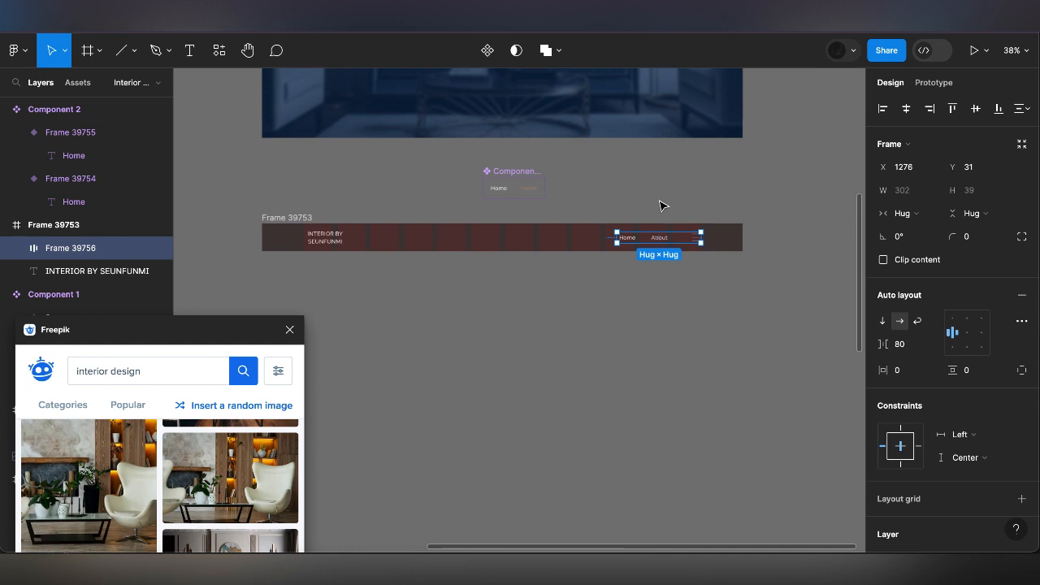
Hide the navigation bar's column grid and place the bar at the top of the Home frame, at X 0, Y 0
{"action": "left_click", "coordinate": [305, 221]}
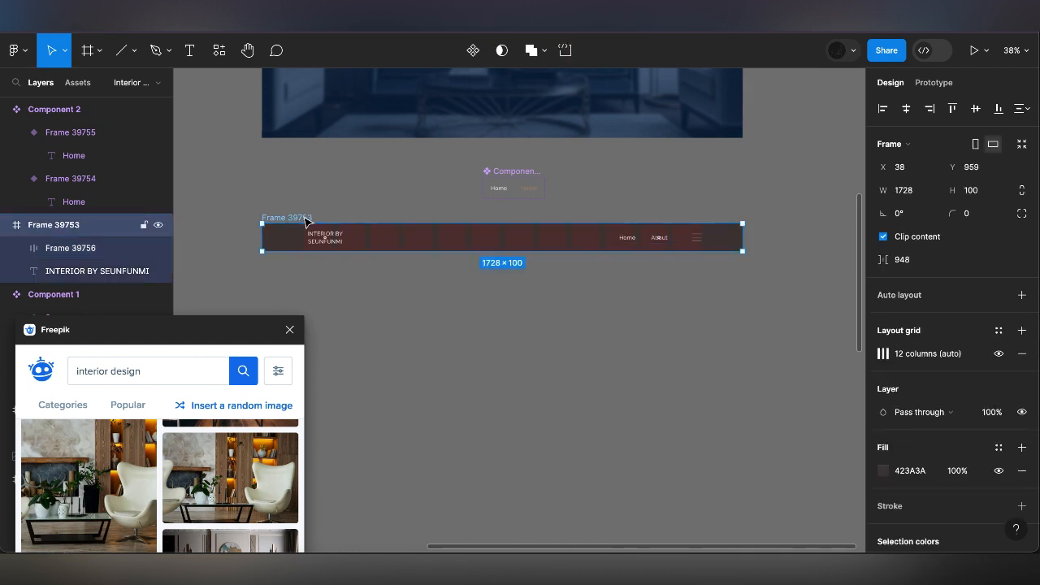
{"action": "left_click", "coordinate": [999, 357]}
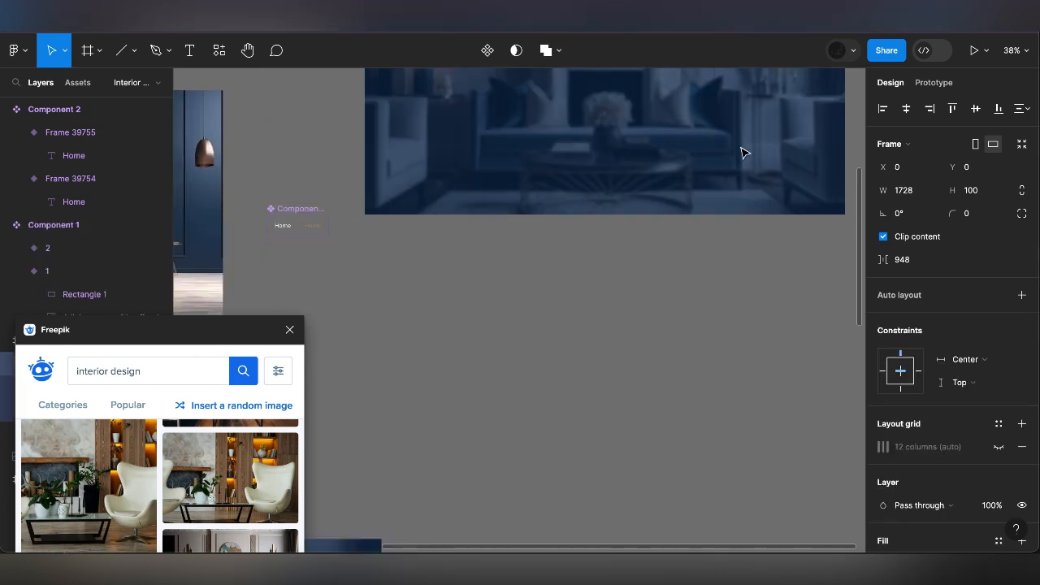
{"action": "scroll", "coordinate": [743, 152], "scroll_direction": "up", "scroll_amount": 3}
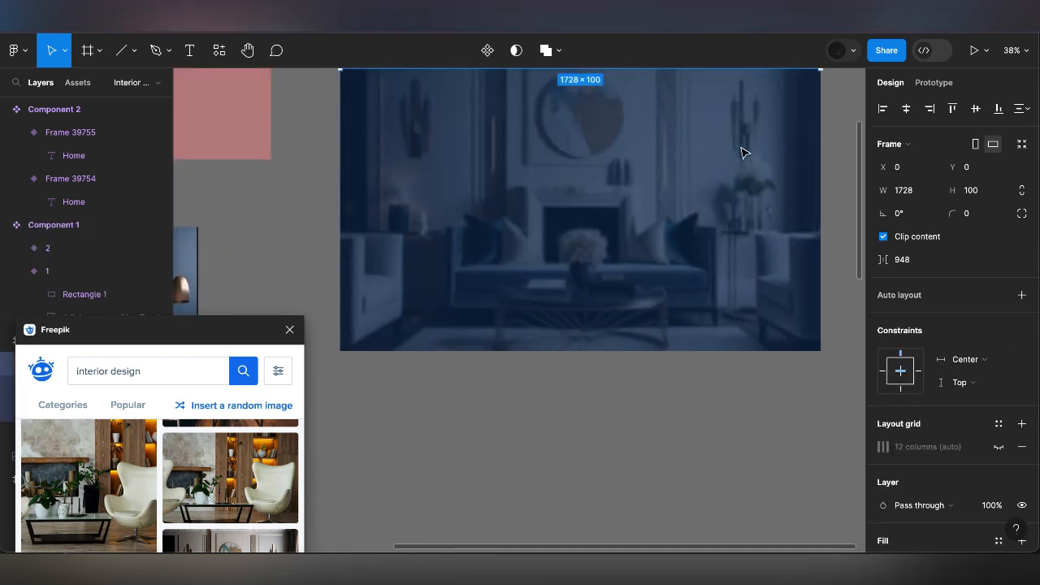
{"action": "scroll", "coordinate": [744, 152], "scroll_direction": "up", "scroll_amount": 3}
{"action": "scroll", "coordinate": [739, 147], "scroll_direction": "up", "scroll_amount": 1}
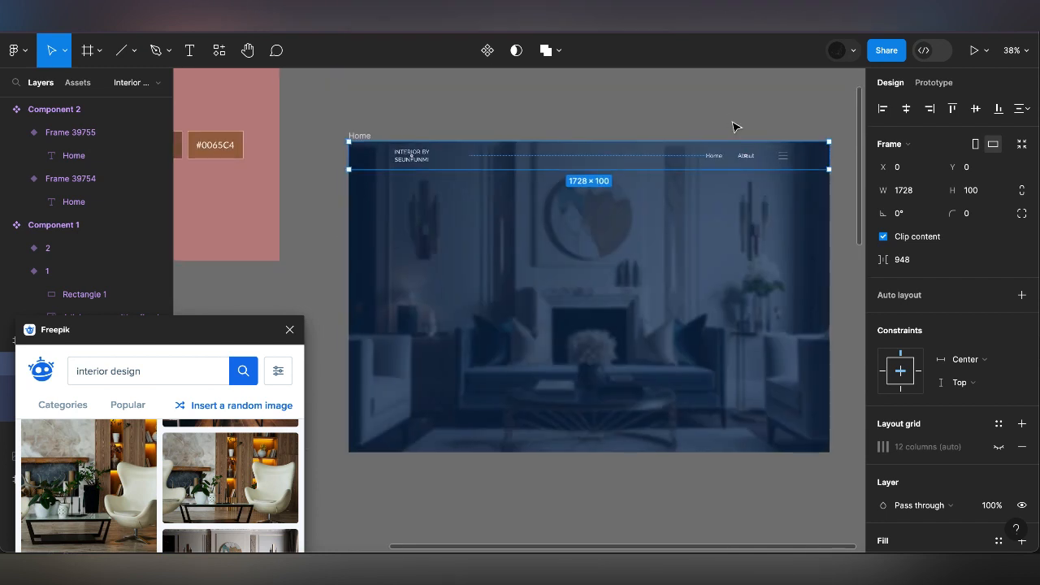
{"action": "left_click", "coordinate": [732, 126]}
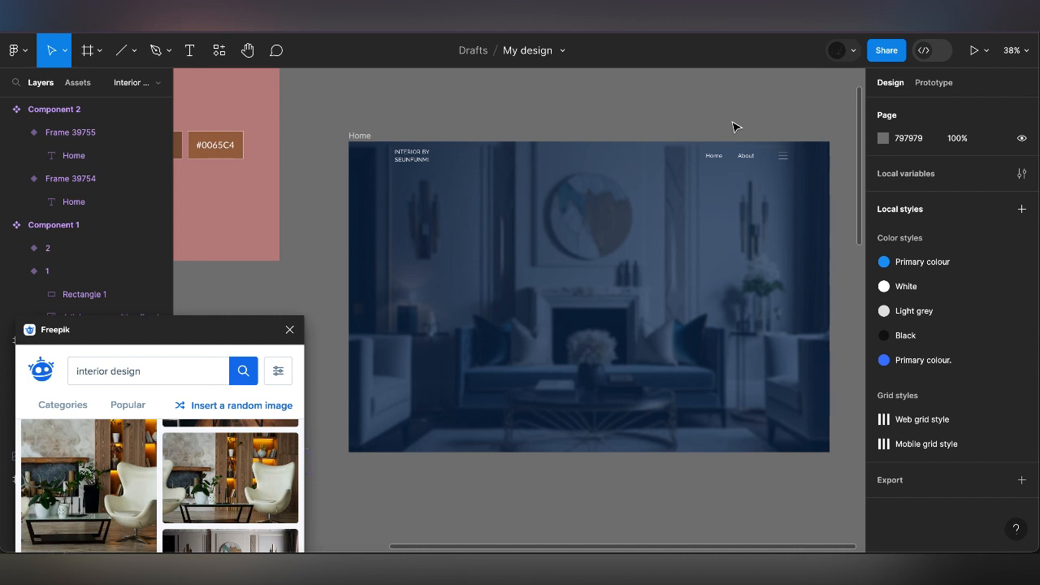
Duplicate the Home frame upward to X -19, Y -1060, partly overlapping the original
{"action": "left_click", "coordinate": [591, 165]}
{"action": "scroll", "coordinate": [590, 165], "scroll_direction": "down", "scroll_amount": 10}
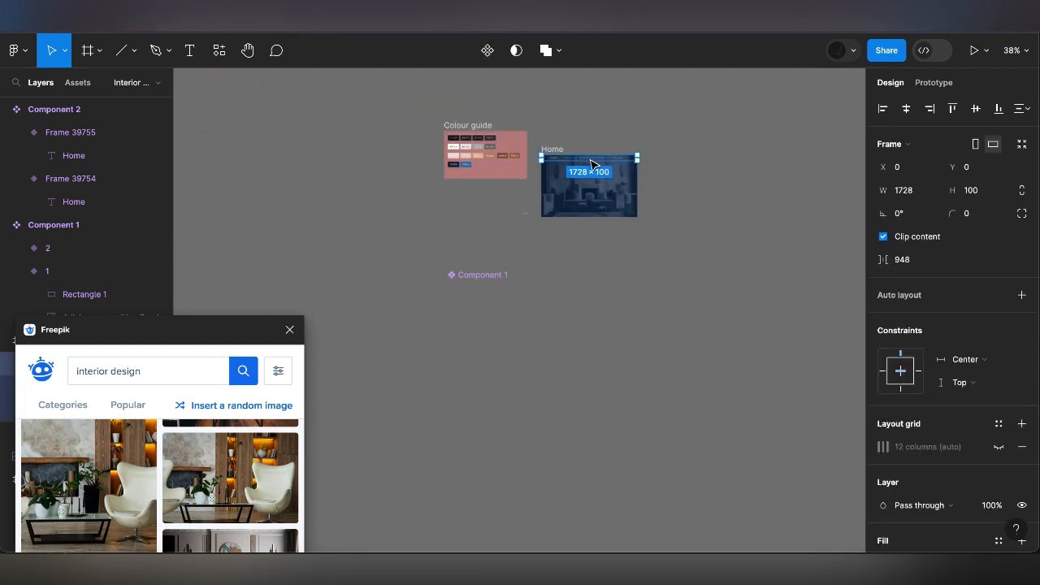
{"action": "scroll", "coordinate": [590, 165], "scroll_direction": "up", "scroll_amount": 5}
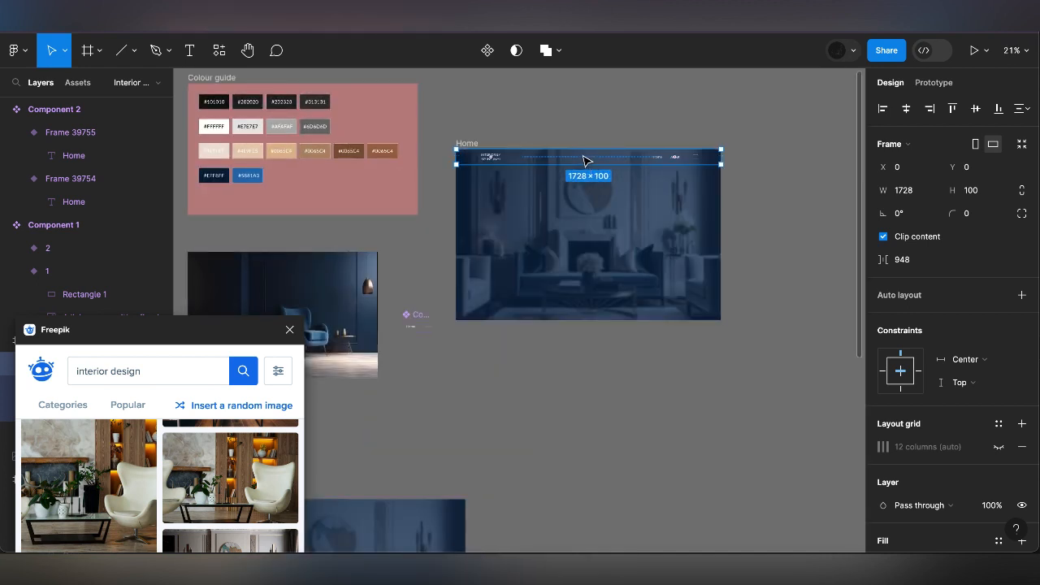
{"action": "left_click", "coordinate": [469, 145]}
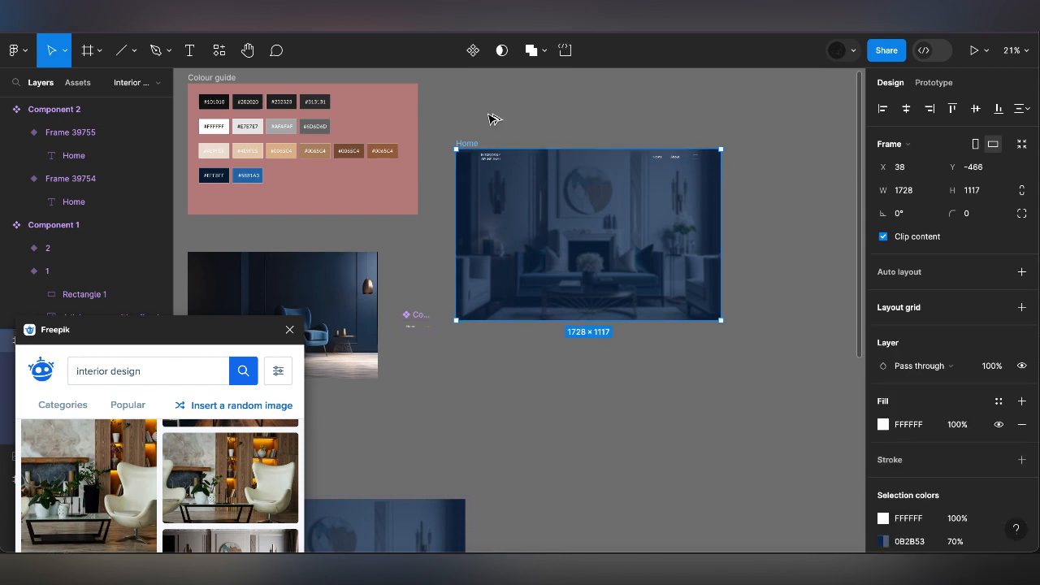
{"action": "left_click_drag", "start_coordinate": [489, 114], "coordinate": [486, 112]}
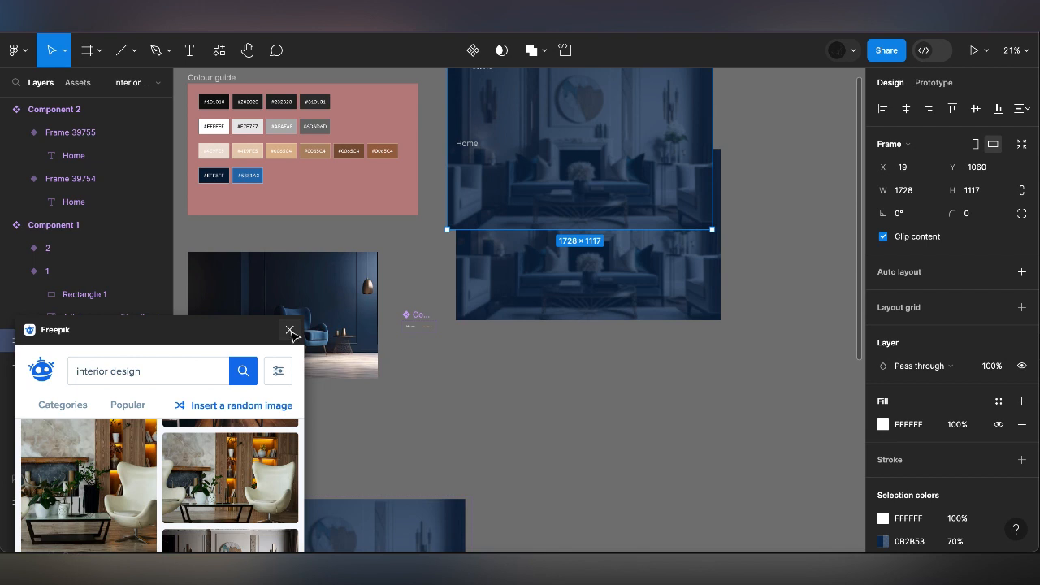
Close the Freepik plugin and move the duplicate Home frame directly above the original, to X 38, Y -1715
{"action": "left_click", "coordinate": [290, 332]}
{"action": "left_click", "coordinate": [294, 336]}
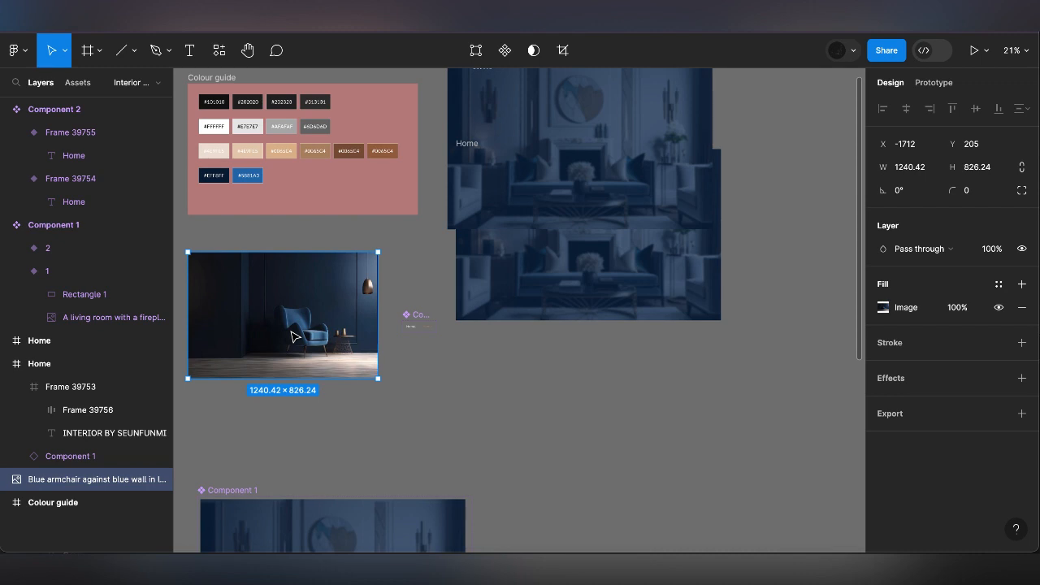
{"action": "scroll", "coordinate": [510, 395], "scroll_direction": "down", "scroll_amount": 5}
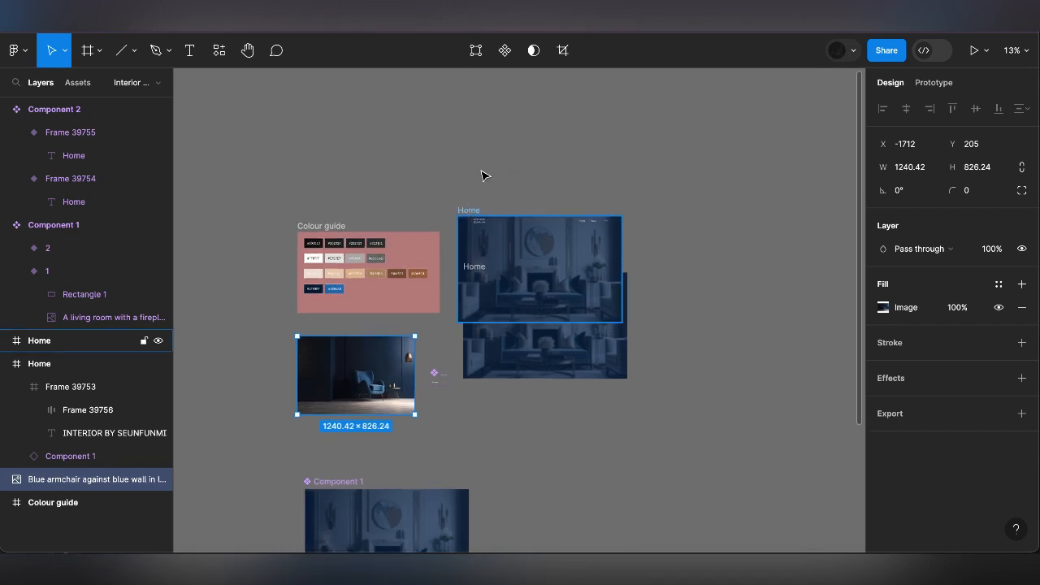
{"action": "left_click", "coordinate": [476, 210]}
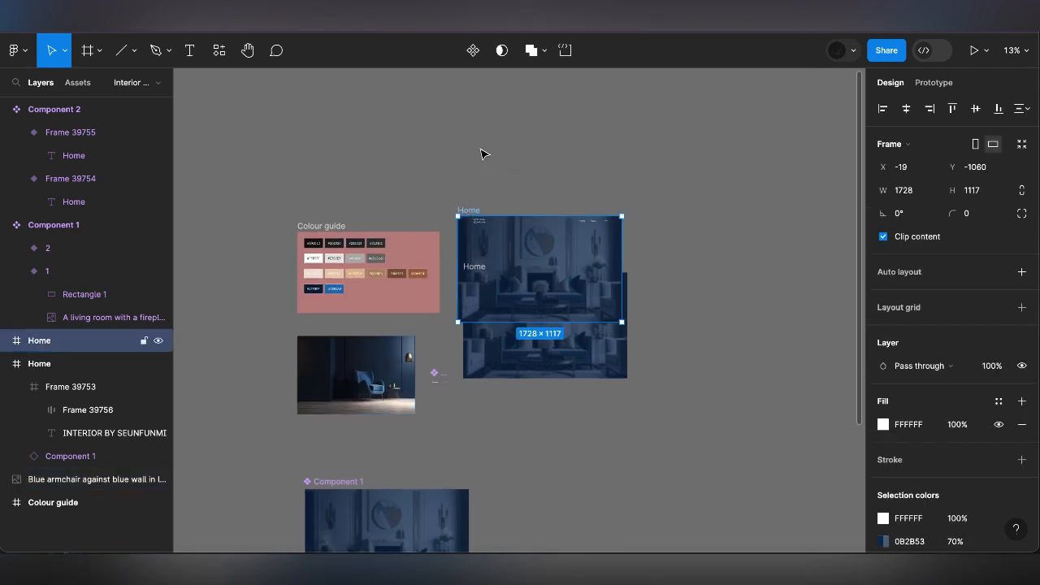
{"action": "left_click_drag", "start_coordinate": [458, 212], "coordinate": [474, 151]}
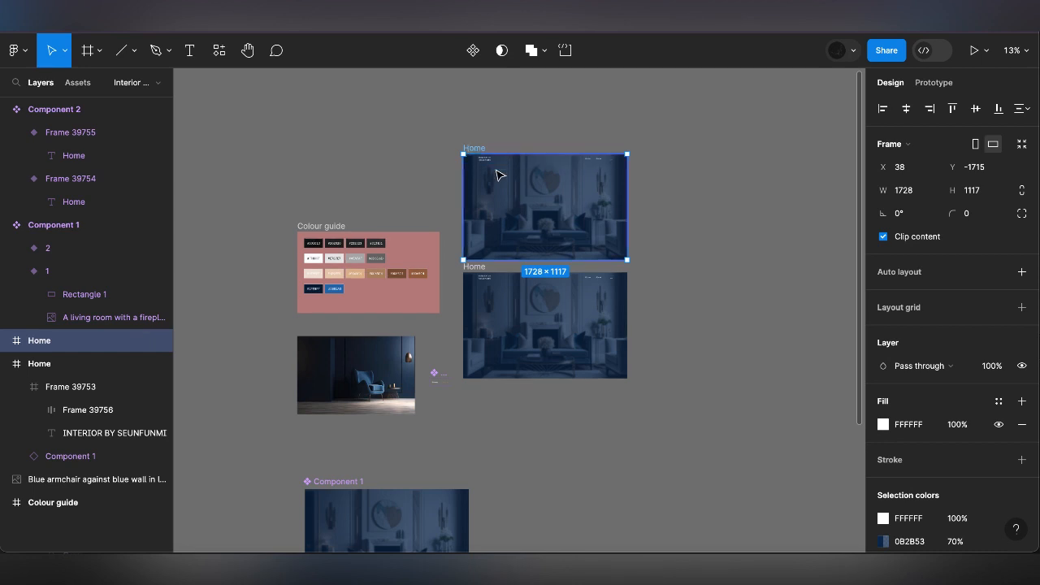
Delete the navigation bar and the hero background instance from the duplicate Home frame
{"action": "left_click", "coordinate": [498, 175]}
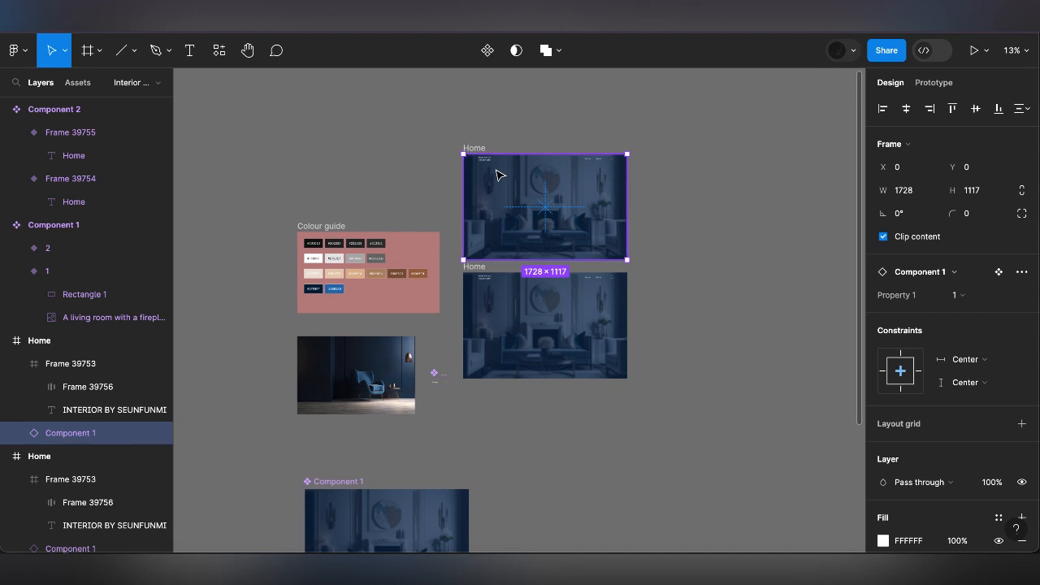
{"action": "left_click", "coordinate": [499, 175], "text": "shift"}
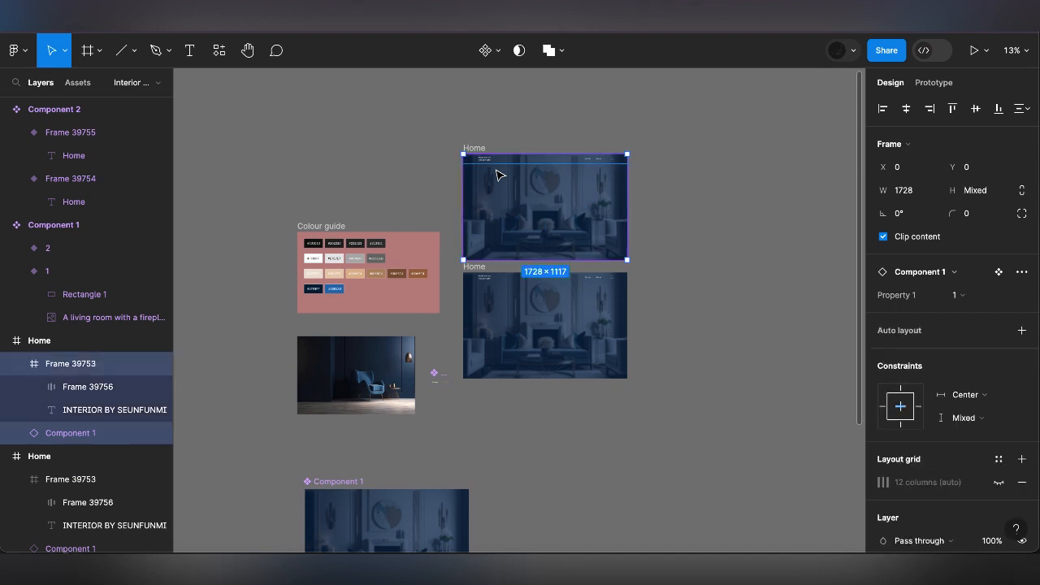
{"action": "key", "text": "Delete"}
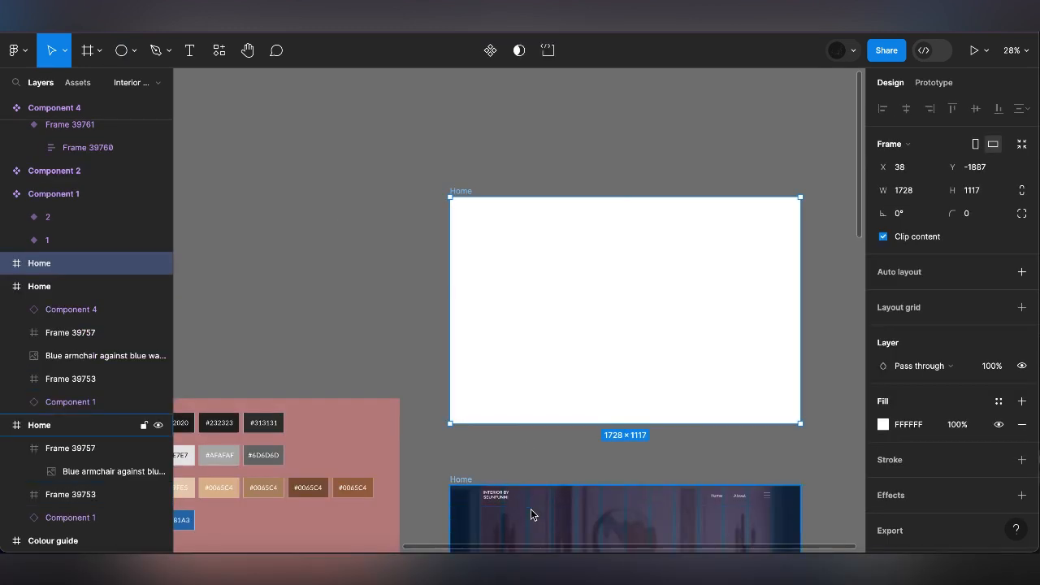
Copy the hero background instance from the lower Home frame into the blank Home frame, at X 0, Y 0
{"action": "left_click", "coordinate": [530, 508]}
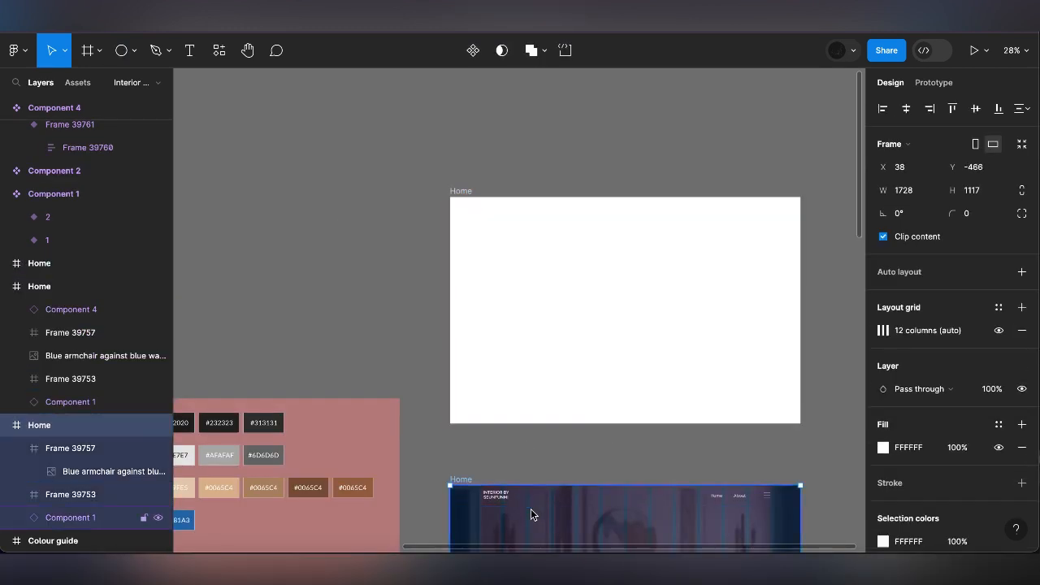
{"action": "double_click", "coordinate": [530, 508]}
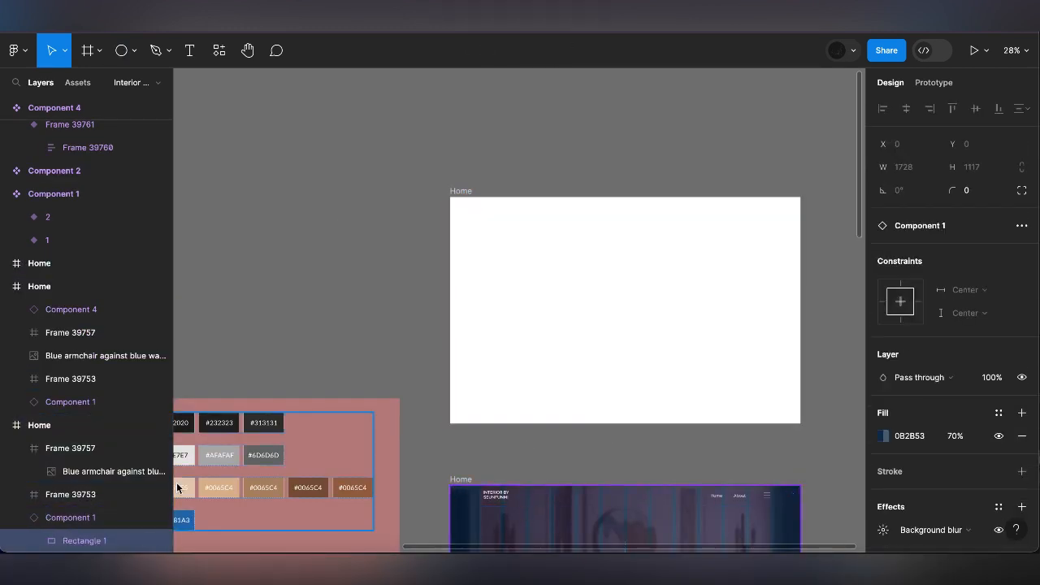
{"action": "left_click", "coordinate": [79, 521]}
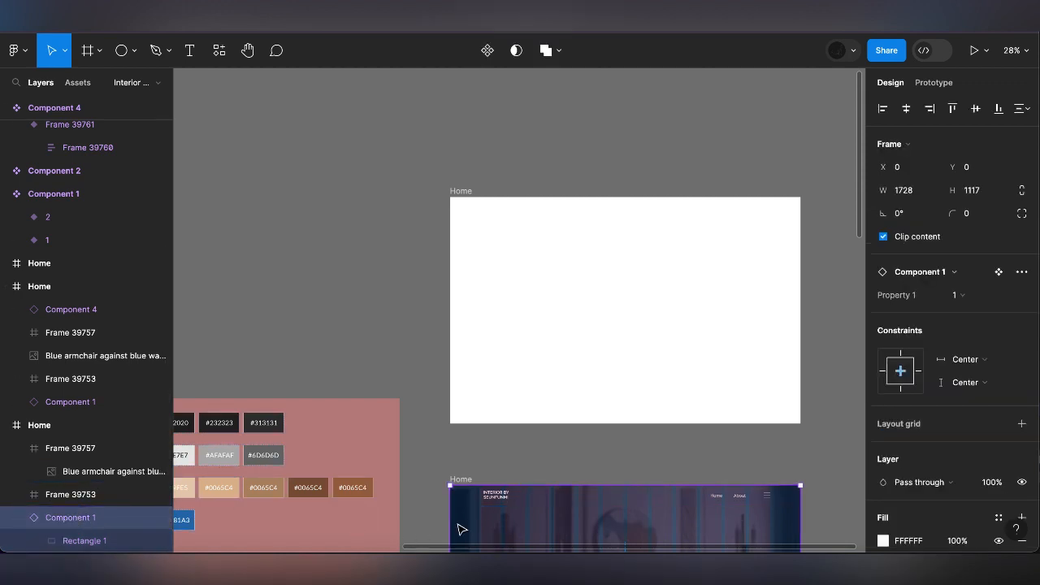
{"action": "left_click_drag", "start_coordinate": [529, 523], "coordinate": [529, 234]}
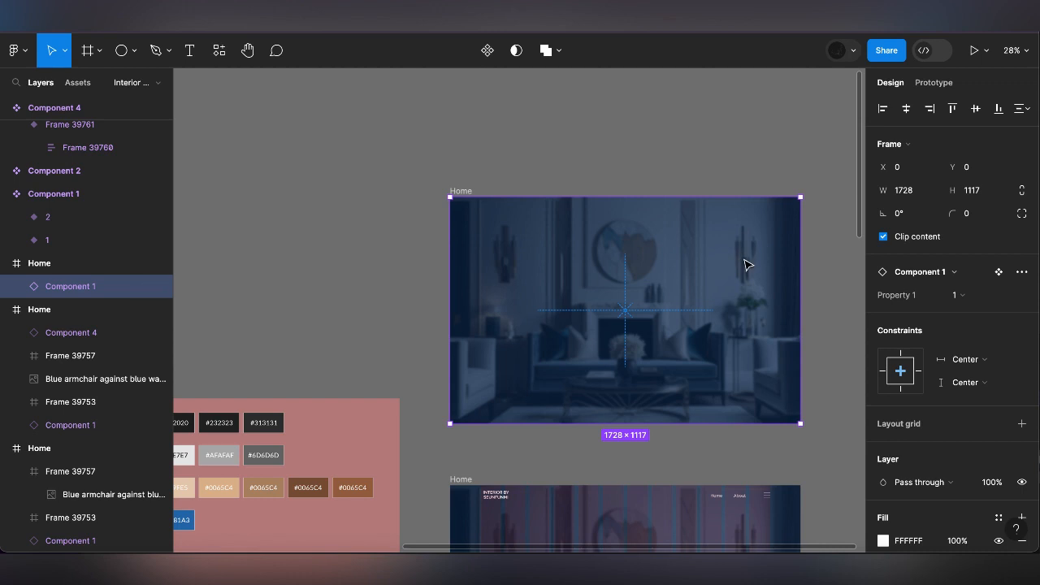
Set the copied hero background's Y position to -1200, outside the blank Home frame's visible area
{"action": "left_click_drag", "start_coordinate": [745, 265], "coordinate": [747, 262]}
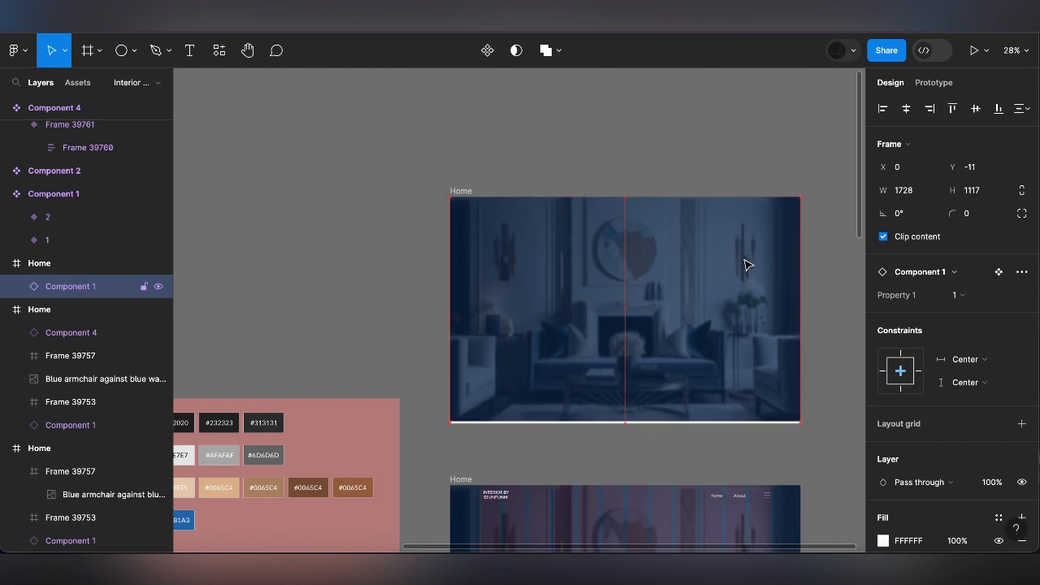
{"action": "left_click", "coordinate": [995, 168]}
{"action": "type", "text": "-18"}
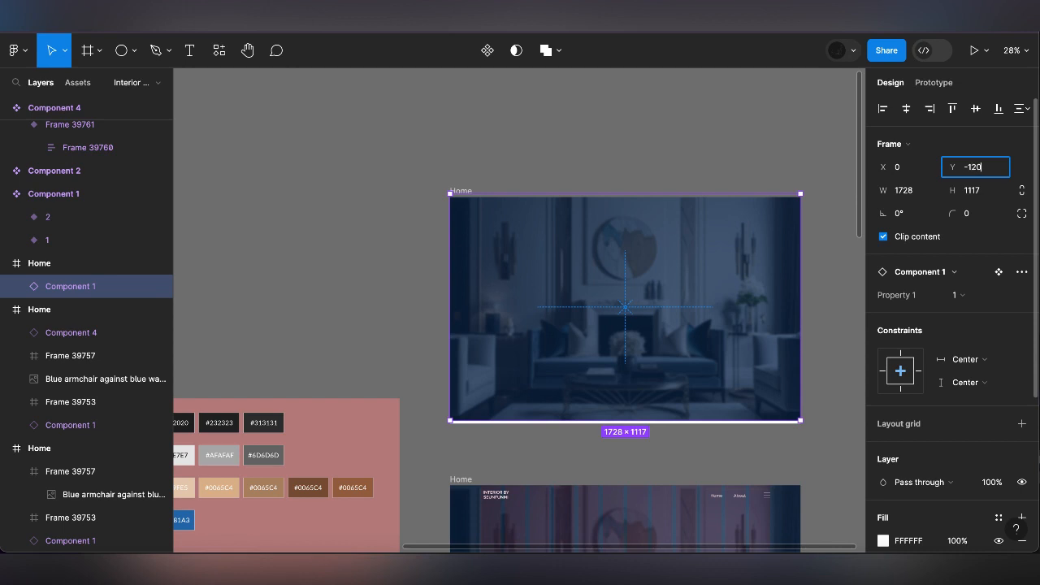
{"action": "key", "text": "BackSpace"}
{"action": "type", "text": "00"}
{"action": "key", "text": "Return"}
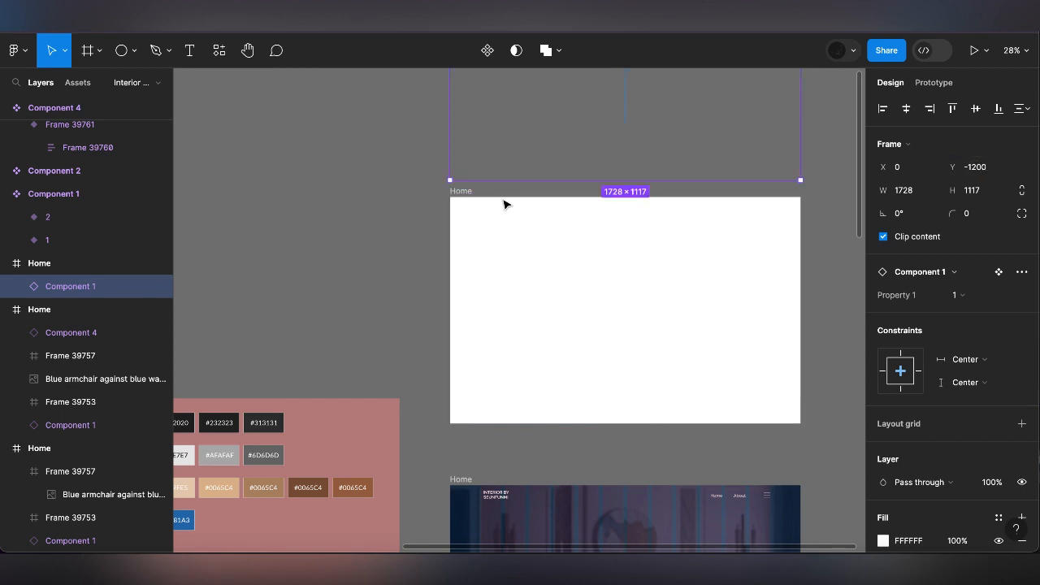
Turn content clipping off and back on for the blank Home frame
{"action": "left_click", "coordinate": [426, 199]}
{"action": "left_click", "coordinate": [468, 200]}
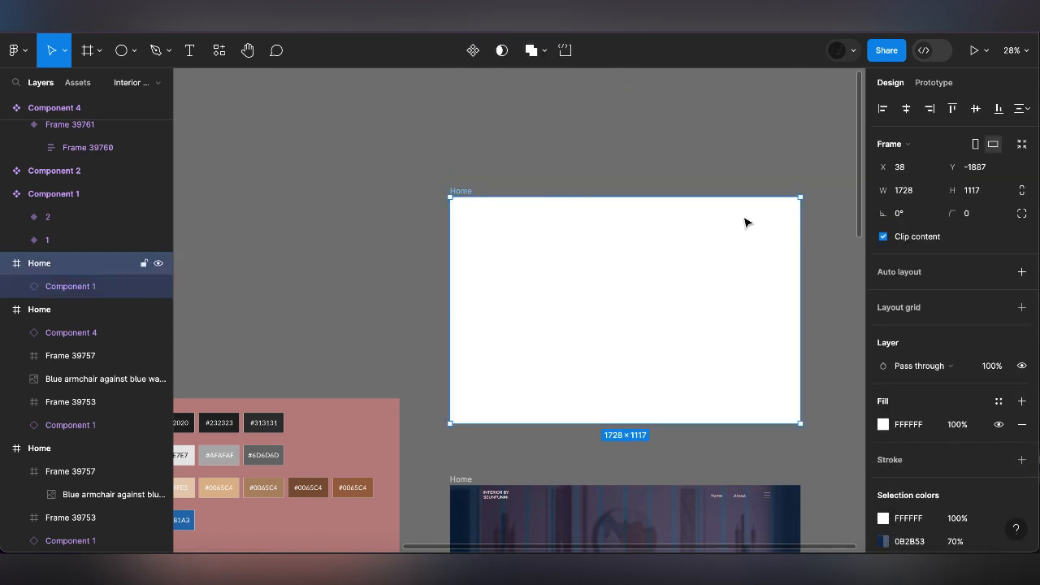
{"action": "left_click", "coordinate": [900, 238]}
{"action": "left_click", "coordinate": [903, 237]}
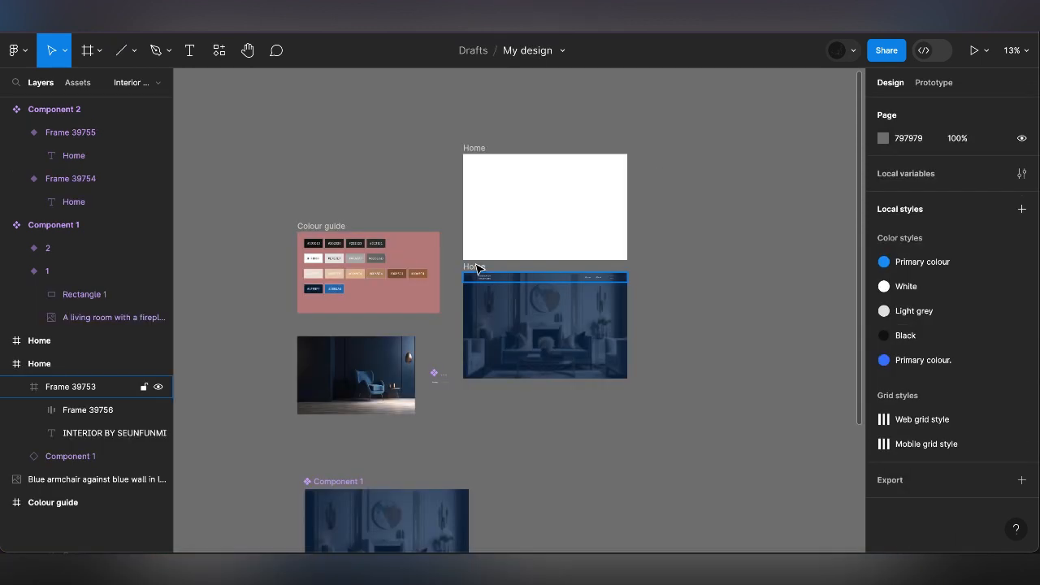
Move the blank Home frame slightly higher above the original, to Y -1745
{"action": "left_click", "coordinate": [477, 277]}
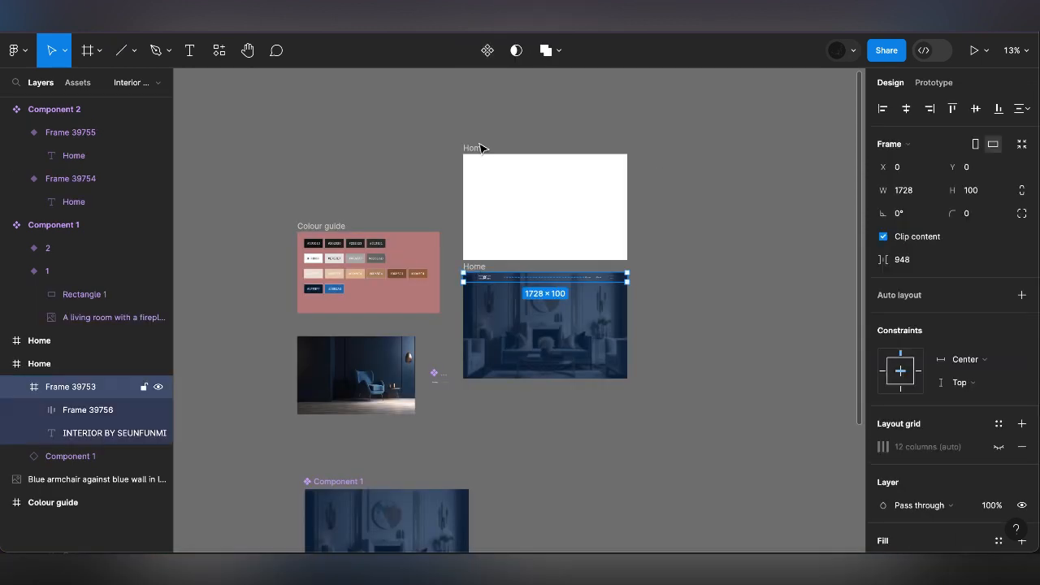
{"action": "left_click", "coordinate": [479, 148]}
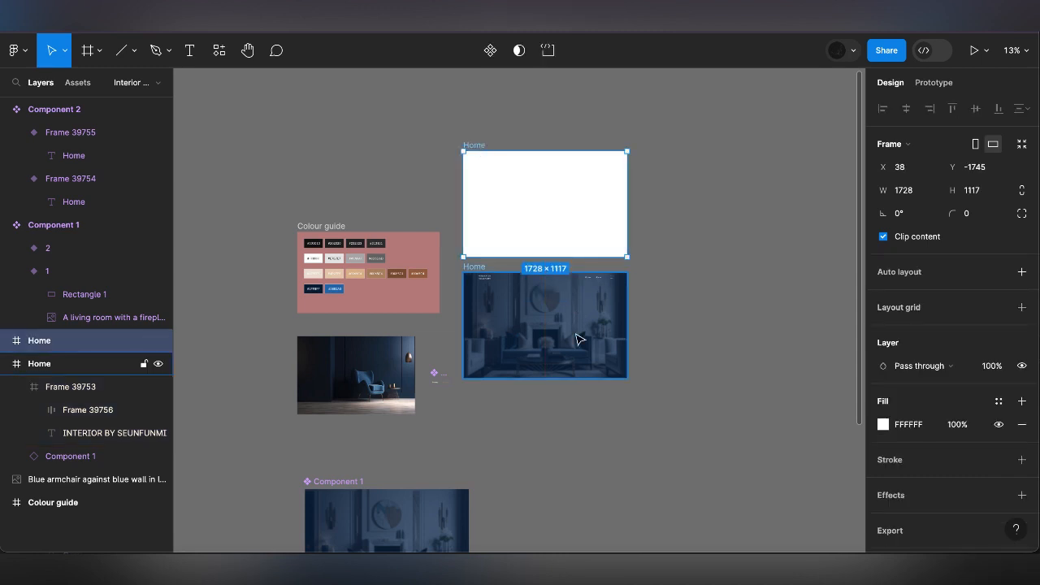
Add a layout grid to the Home frame that contains the hero background and navigation bar
{"action": "scroll", "coordinate": [576, 338], "scroll_direction": "down", "scroll_amount": 2}
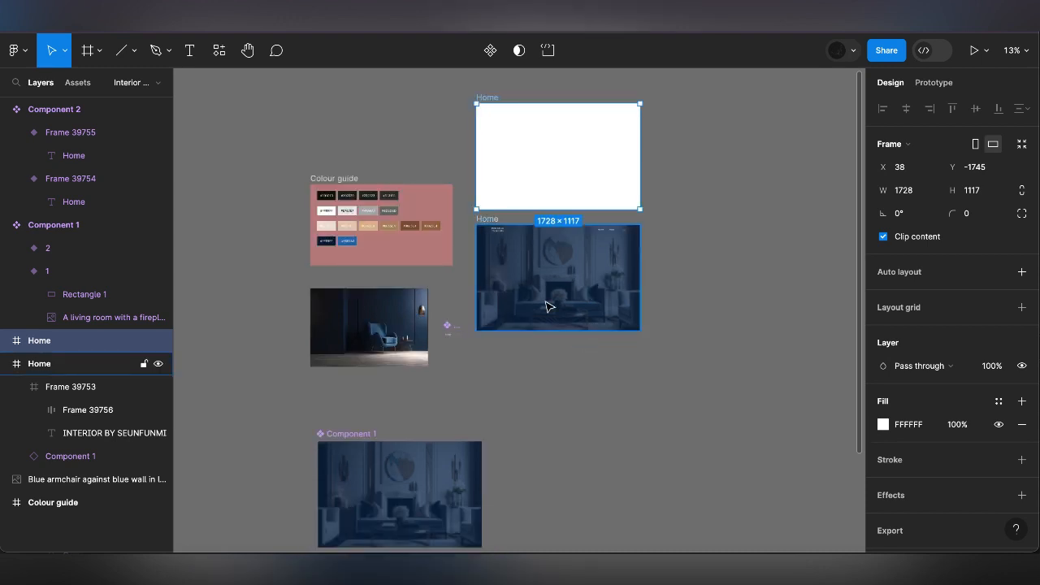
{"action": "scroll", "coordinate": [546, 306], "scroll_direction": "up", "scroll_amount": 1}
{"action": "scroll", "coordinate": [546, 306], "scroll_direction": "up", "scroll_amount": 3}
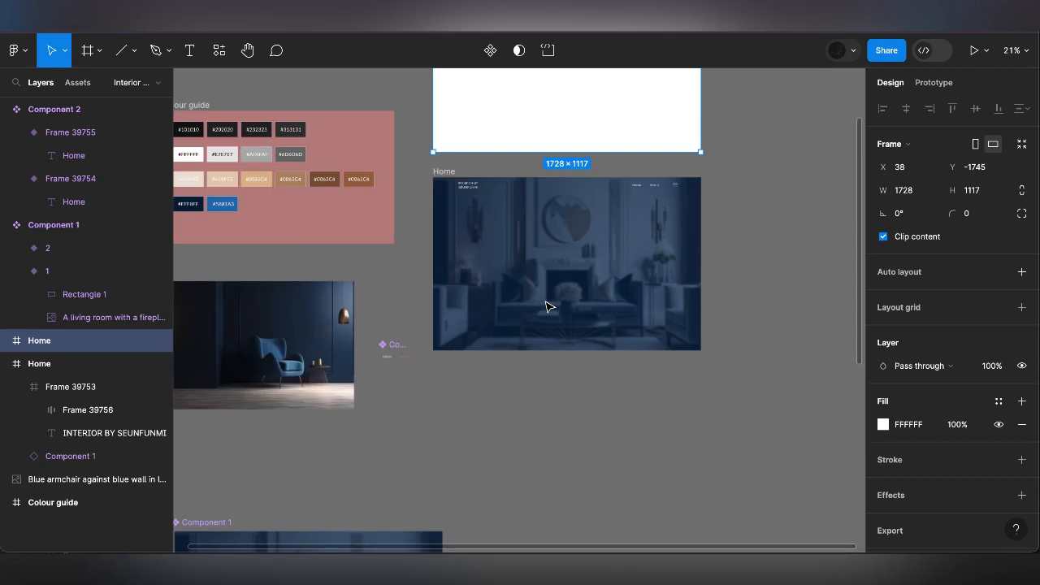
{"action": "scroll", "coordinate": [546, 306], "scroll_direction": "up", "scroll_amount": 1}
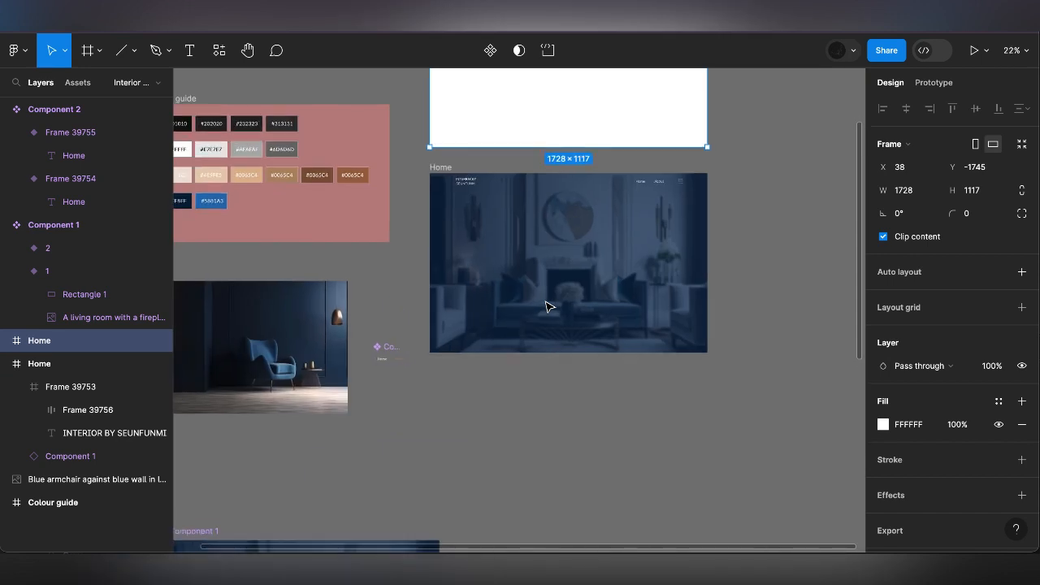
{"action": "left_click", "coordinate": [443, 171]}
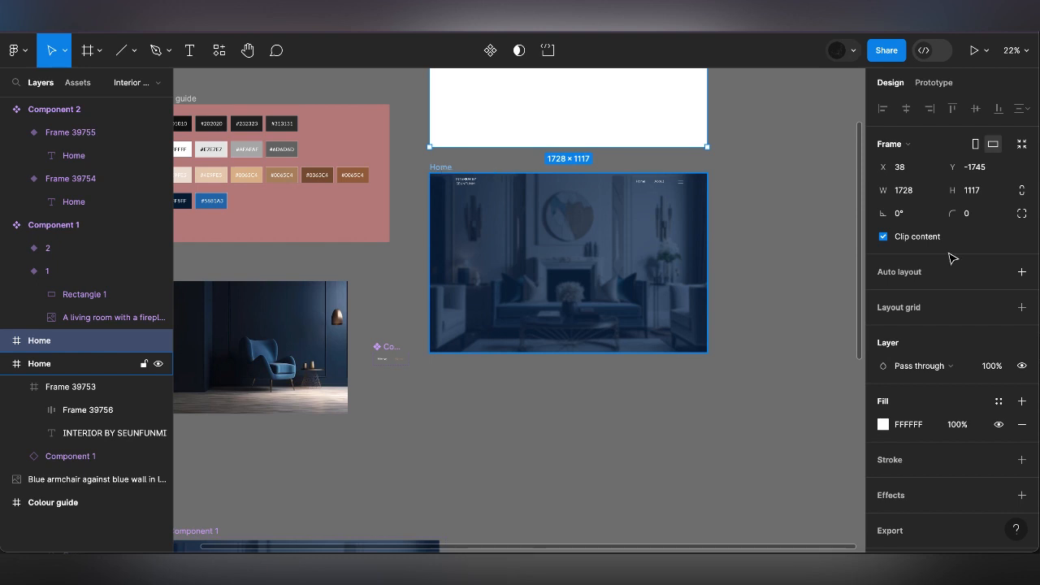
{"action": "left_click", "coordinate": [1021, 309]}
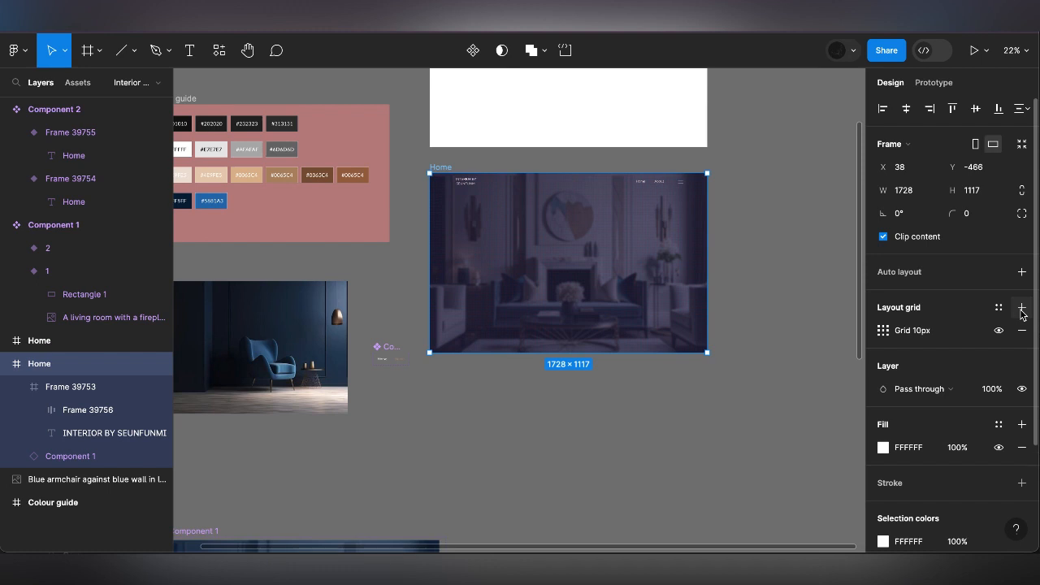
Change the Home frame's layout grid to 12 columns with a margin of 150
{"action": "left_click", "coordinate": [883, 331]}
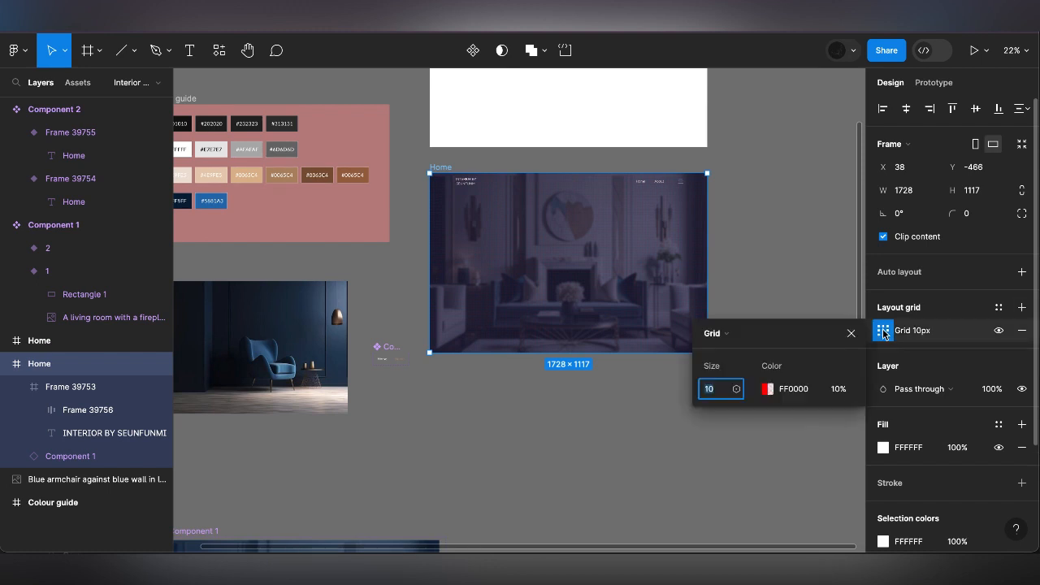
{"action": "left_click", "coordinate": [709, 333]}
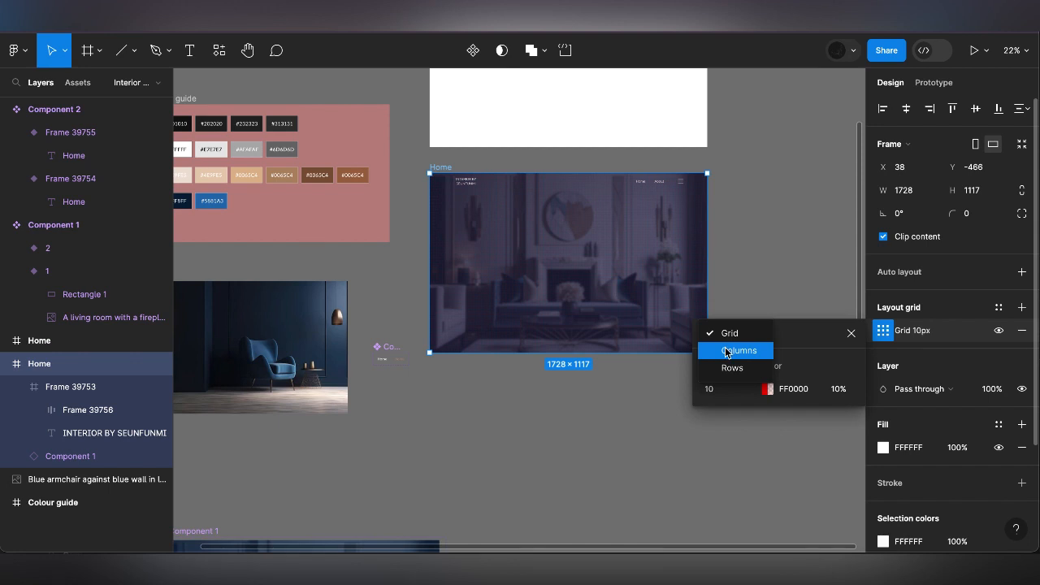
{"action": "left_click", "coordinate": [727, 351]}
{"action": "left_click", "coordinate": [714, 398]}
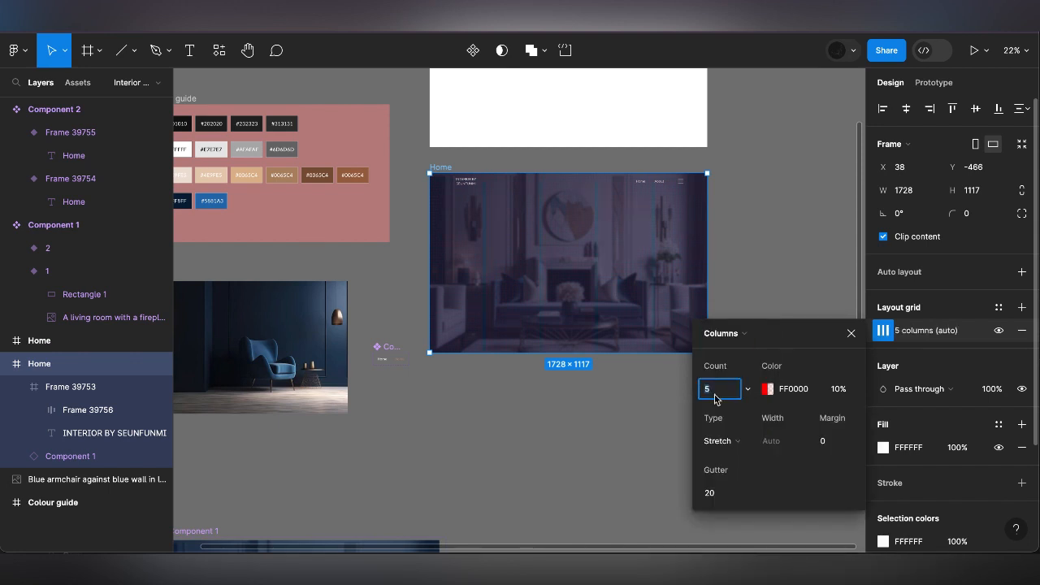
{"action": "type", "text": "12"}
{"action": "left_click", "coordinate": [836, 443]}
{"action": "type", "text": "15"}
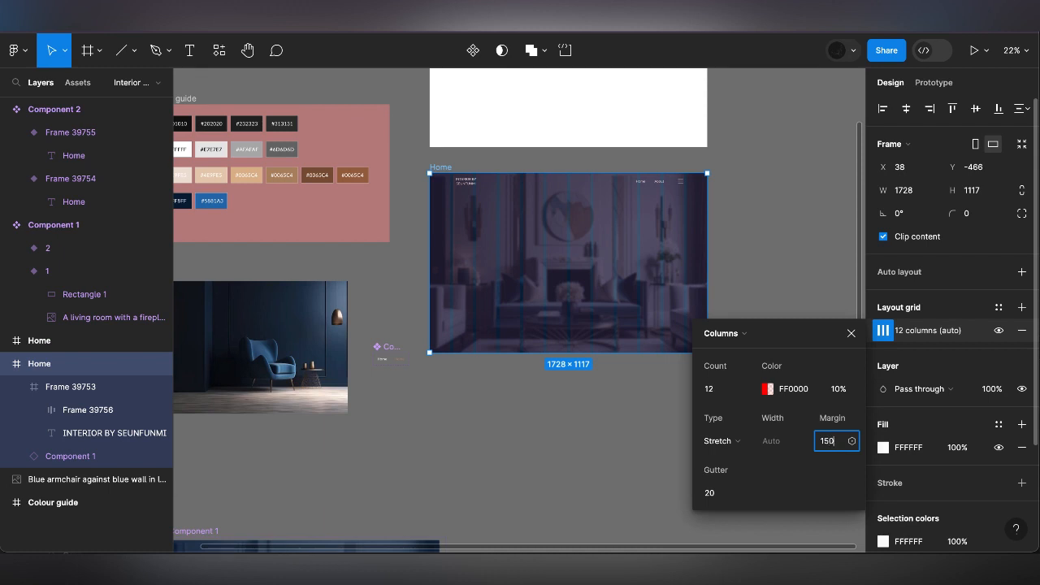
{"action": "key", "text": "Return"}
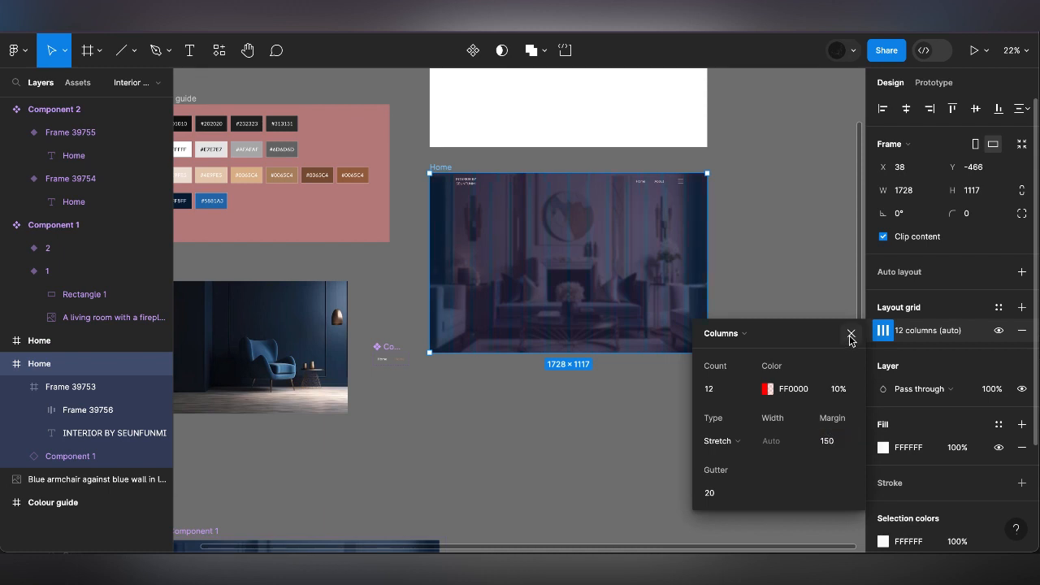
{"action": "left_click", "coordinate": [524, 225]}
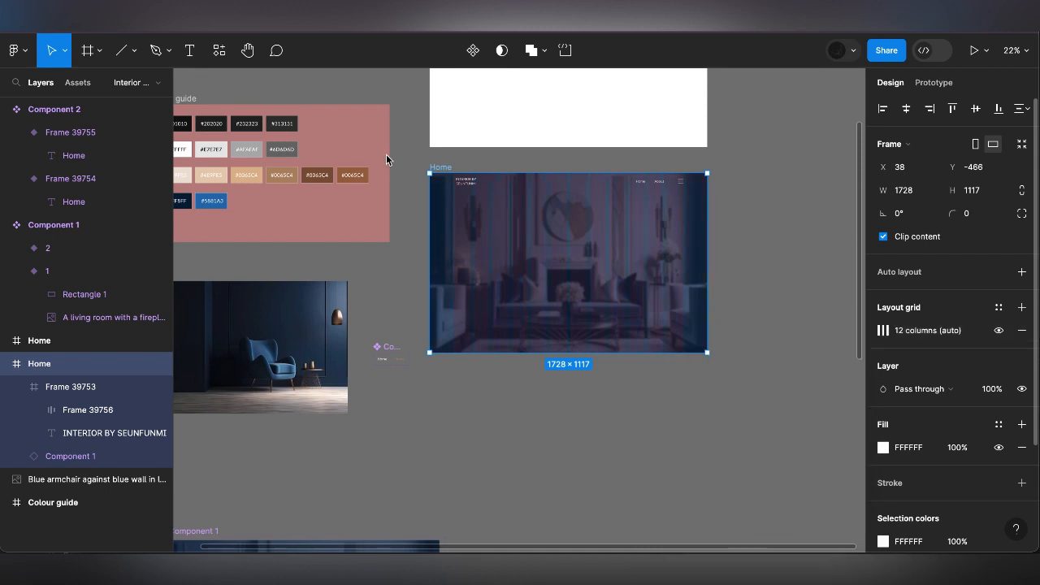
Draw a frame about 1087 × 721 below the Home frame and fit the blue armchair image inside it
{"action": "left_click", "coordinate": [99, 54]}
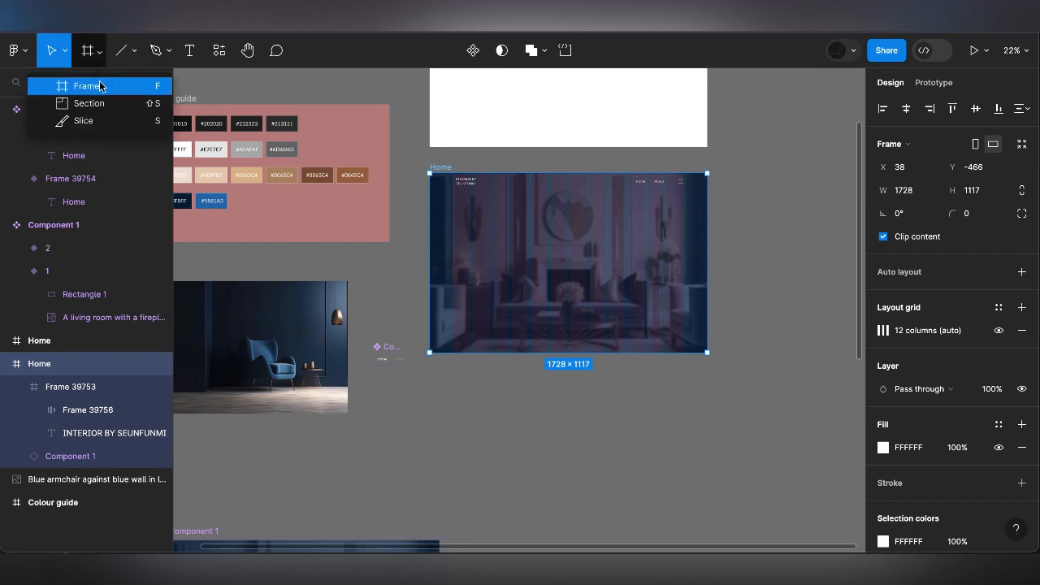
{"action": "left_click", "coordinate": [101, 86]}
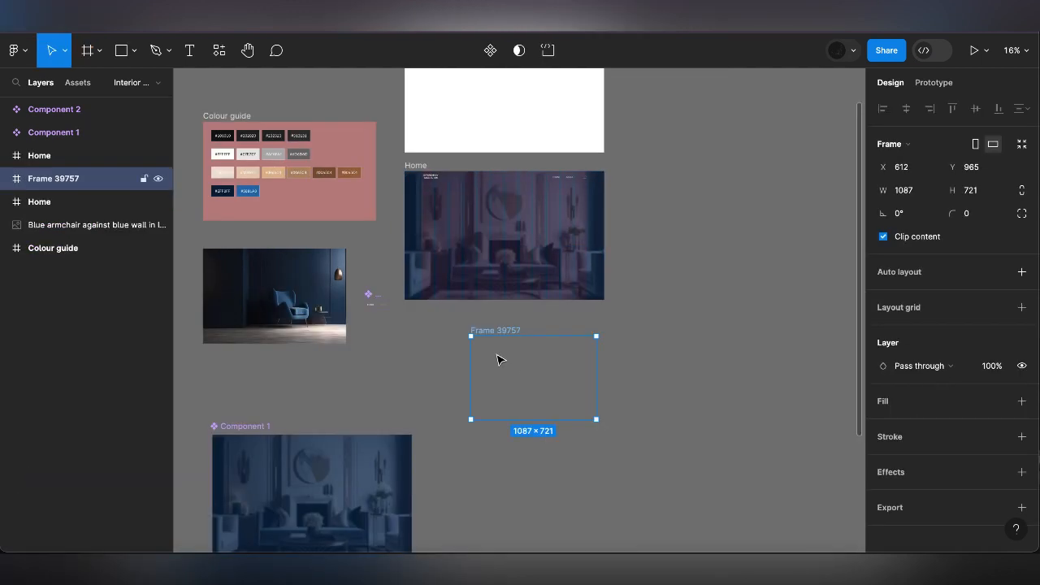
{"action": "left_click", "coordinate": [286, 281]}
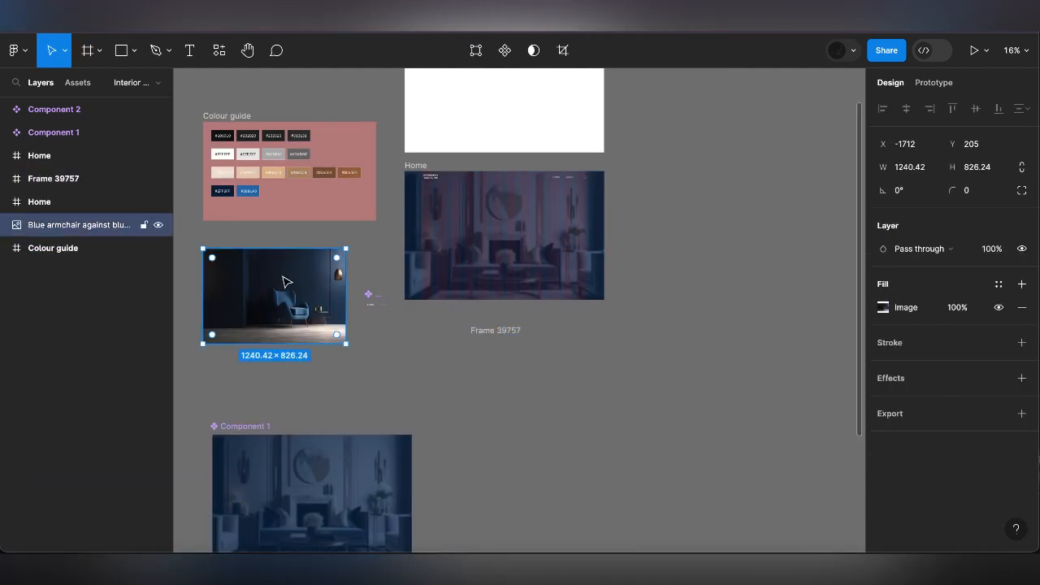
{"action": "left_click_drag", "start_coordinate": [286, 281], "coordinate": [550, 366]}
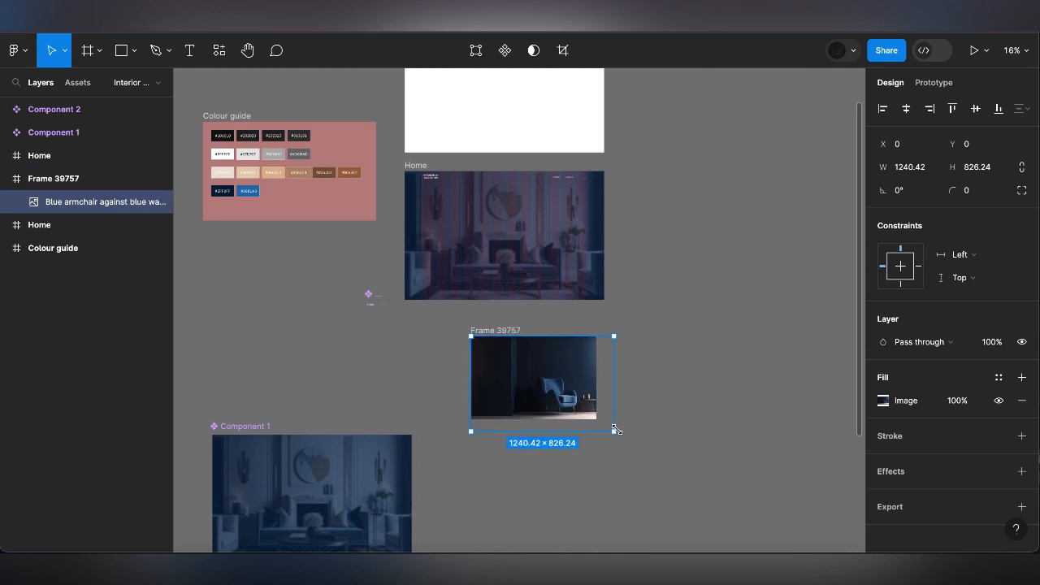
{"action": "left_click_drag", "start_coordinate": [614, 429], "coordinate": [596, 419]}
{"action": "left_click", "coordinate": [626, 399]}
Move the armchair image frame into the Home frame with the hero background, at about X 271, Y 198
{"action": "scroll", "coordinate": [624, 398], "scroll_direction": "up", "scroll_amount": 5}
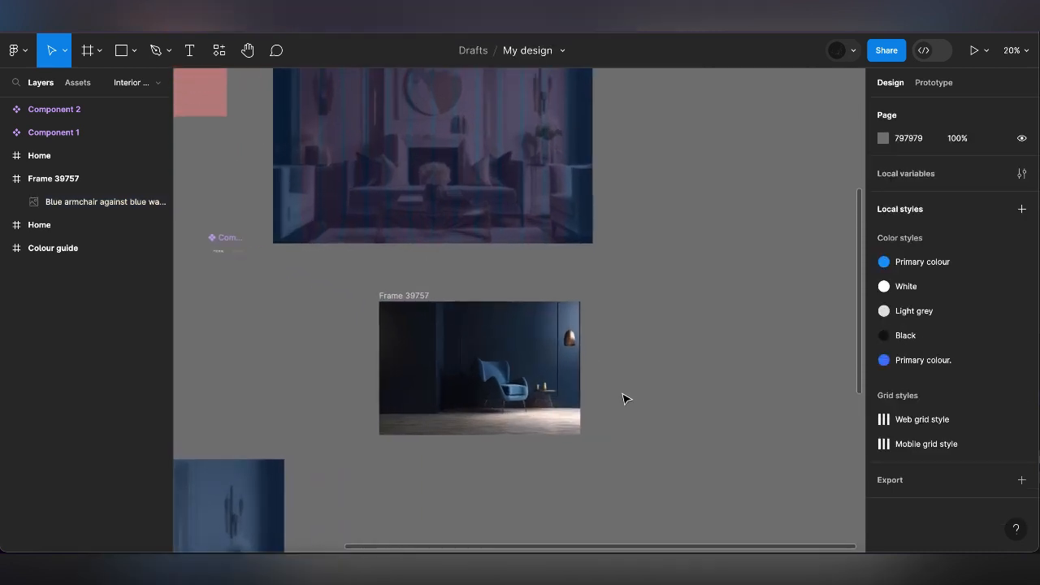
{"action": "scroll", "coordinate": [623, 398], "scroll_direction": "down", "scroll_amount": 3}
{"action": "scroll", "coordinate": [623, 398], "scroll_direction": "left", "scroll_amount": 3}
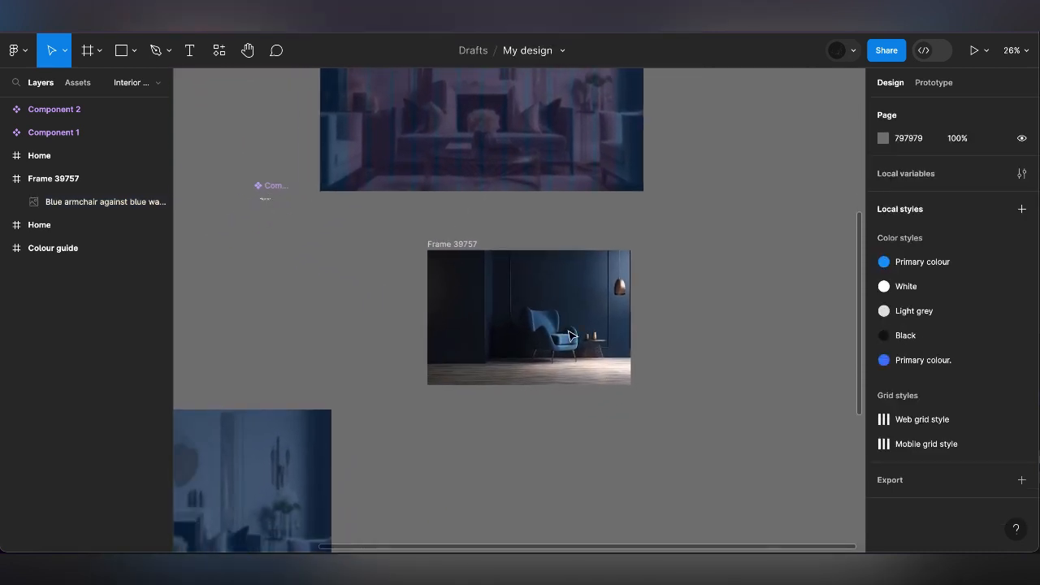
{"action": "left_click", "coordinate": [464, 246]}
{"action": "scroll", "coordinate": [464, 246], "scroll_direction": "up", "scroll_amount": 4}
{"action": "scroll", "coordinate": [464, 246], "scroll_direction": "left", "scroll_amount": 2}
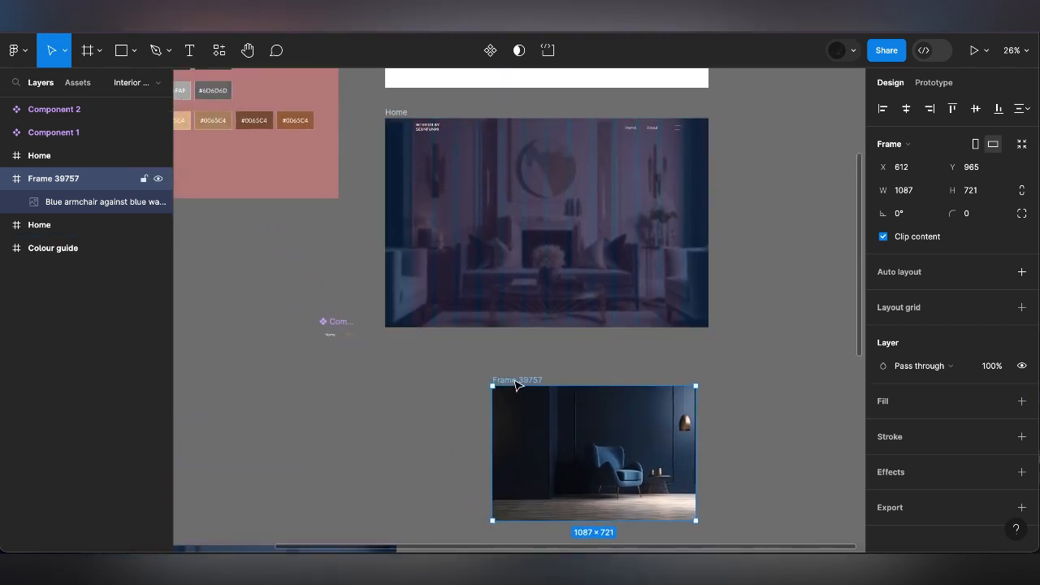
{"action": "left_click_drag", "start_coordinate": [516, 382], "coordinate": [457, 165]}
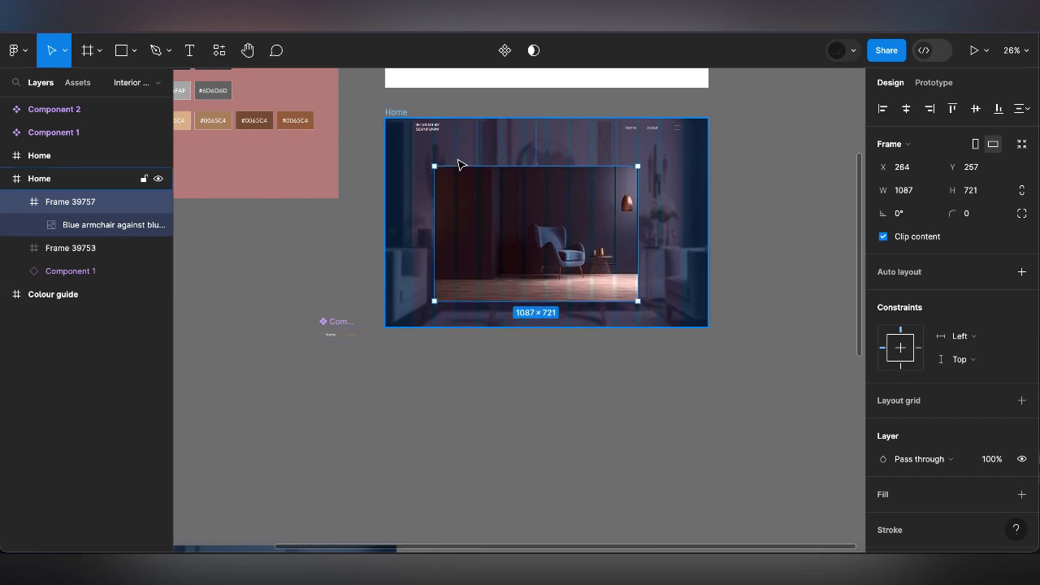
{"action": "left_click_drag", "start_coordinate": [466, 210], "coordinate": [469, 200]}
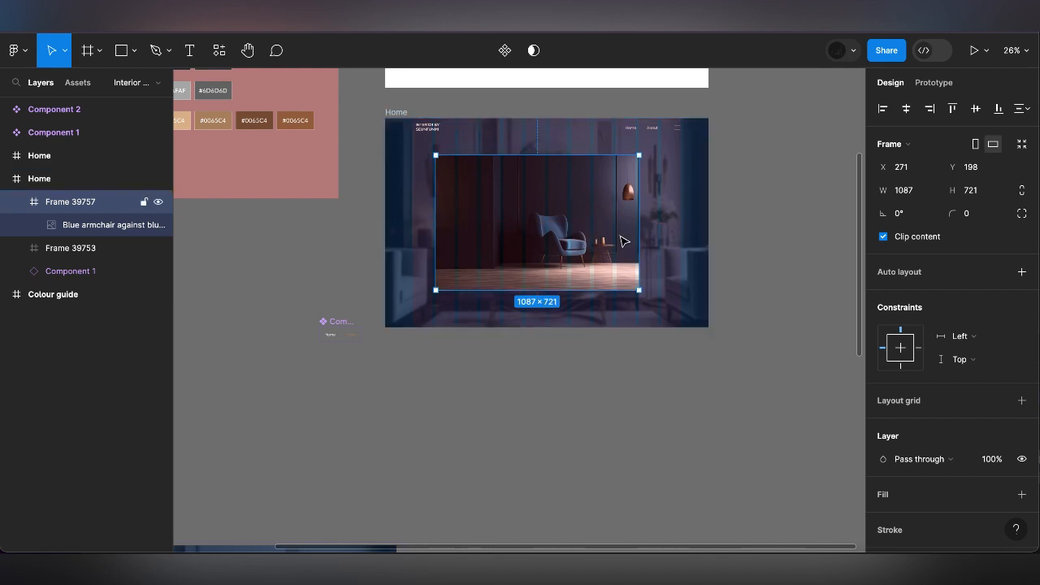
Widen the armchair frame to about 1186 and stretch the image inside it to the same width
{"action": "left_click_drag", "start_coordinate": [641, 232], "coordinate": [657, 232]}
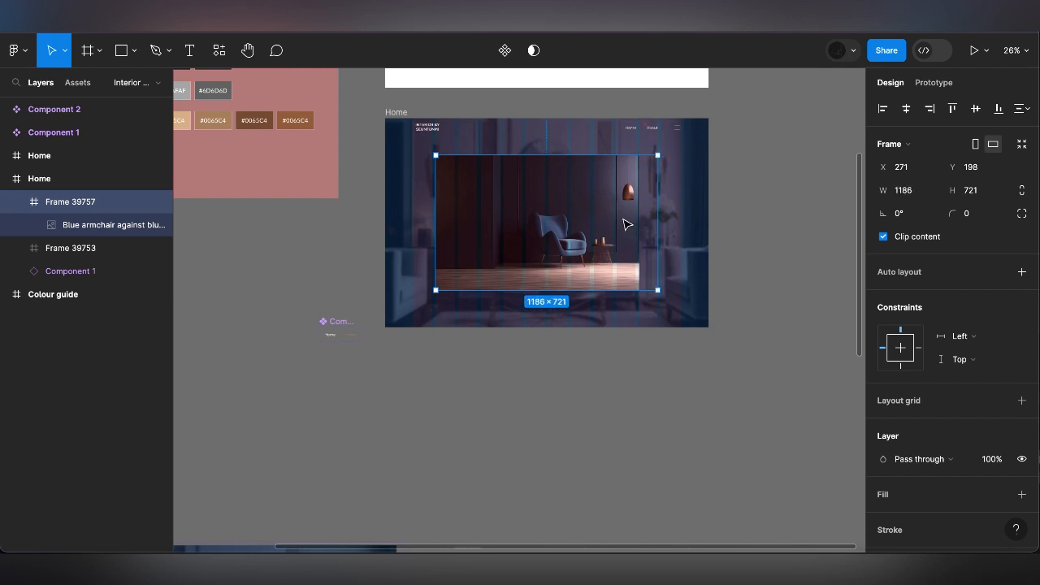
{"action": "left_click", "coordinate": [623, 225]}
{"action": "left_click_drag", "start_coordinate": [641, 234], "coordinate": [657, 234]}
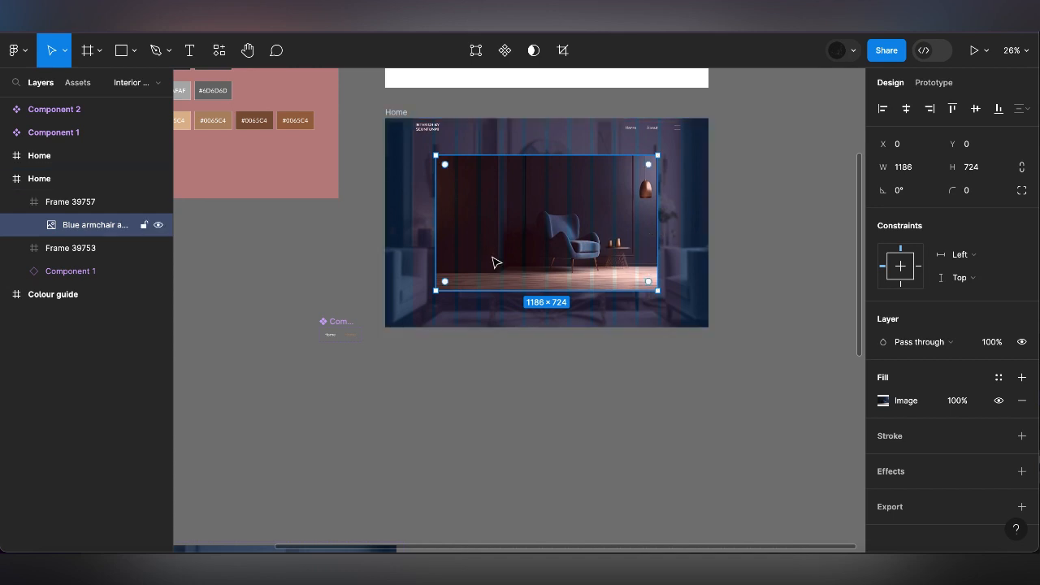
{"action": "left_click", "coordinate": [524, 374]}
Duplicate the Home frame containing the armchair image directly below the original, at Y 845
{"action": "scroll", "coordinate": [524, 374], "scroll_direction": "down", "scroll_amount": 3}
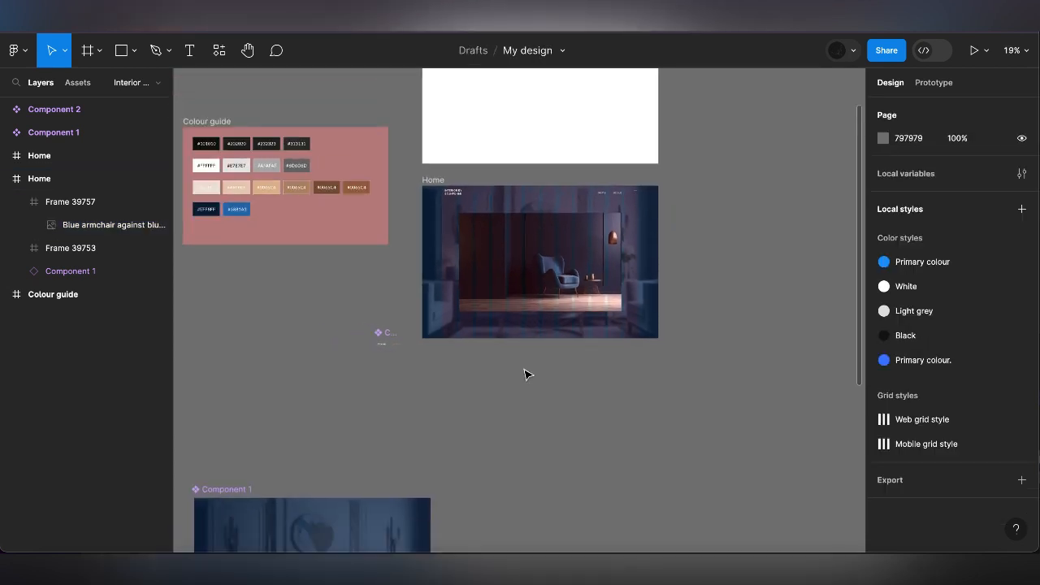
{"action": "left_click", "coordinate": [438, 182]}
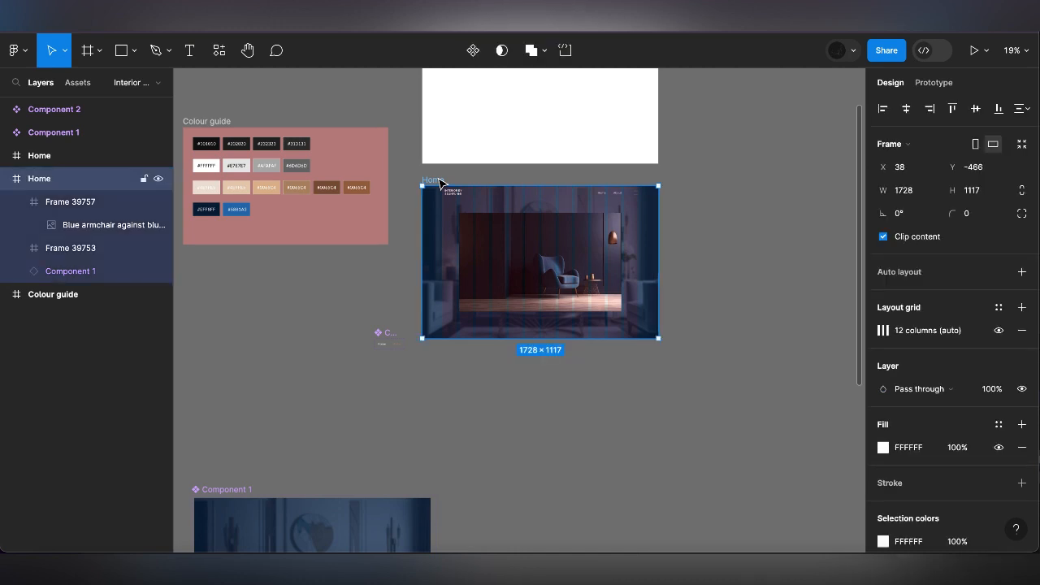
{"action": "left_click_drag", "start_coordinate": [438, 182], "coordinate": [442, 362]}
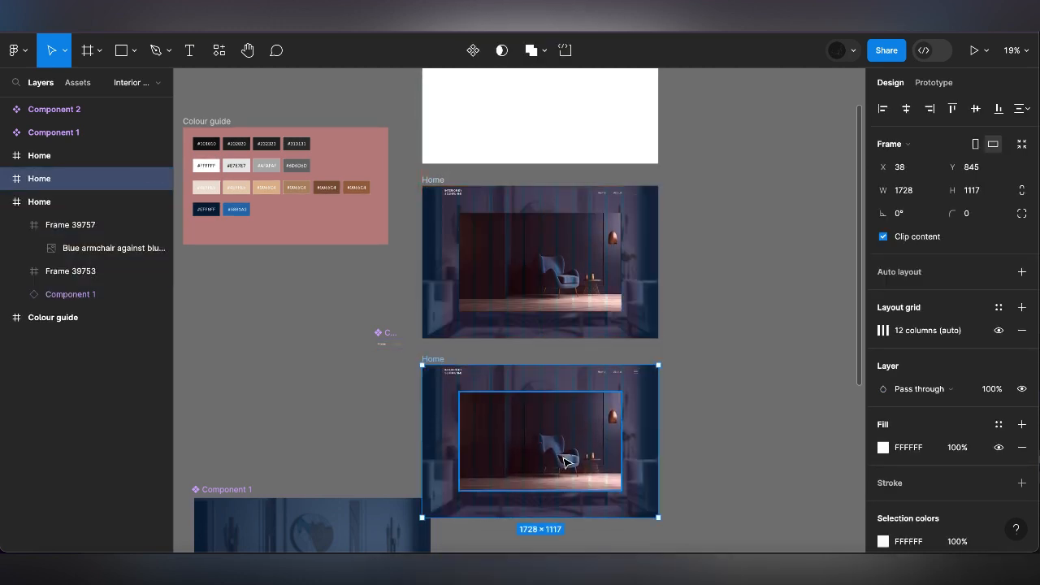
Move the Component 1 background variants farther left, clear of the duplicated Home frame
{"action": "scroll", "coordinate": [589, 484], "scroll_direction": "down", "scroll_amount": 5}
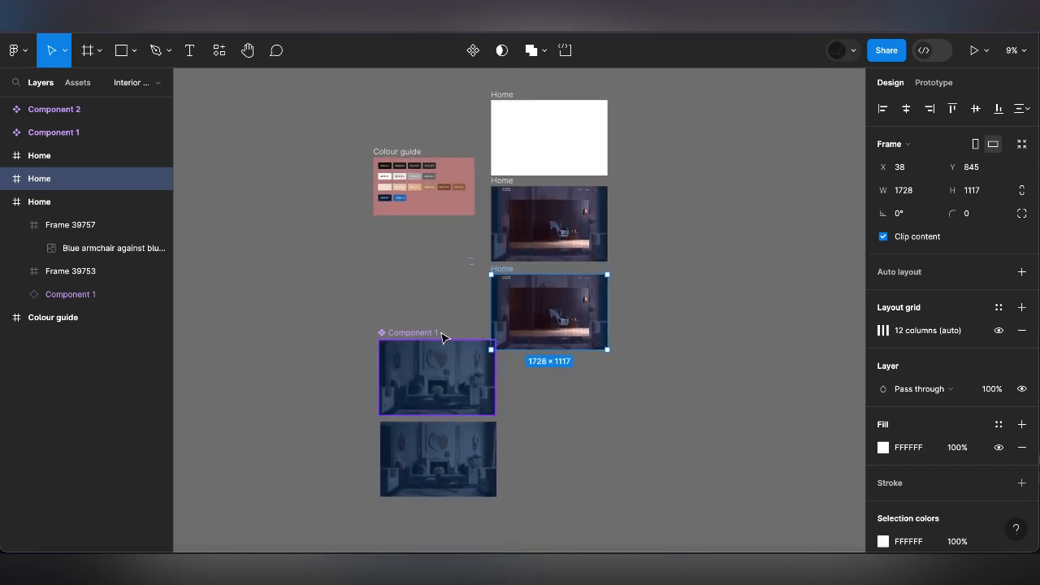
{"action": "left_click", "coordinate": [429, 332]}
{"action": "left_click_drag", "start_coordinate": [429, 332], "coordinate": [337, 328]}
Collapse the armchair image frame in the upper of the two armchair Home frames to a width of 1
{"action": "scroll", "coordinate": [505, 311], "scroll_direction": "up", "scroll_amount": 3}
{"action": "left_click", "coordinate": [578, 166]}
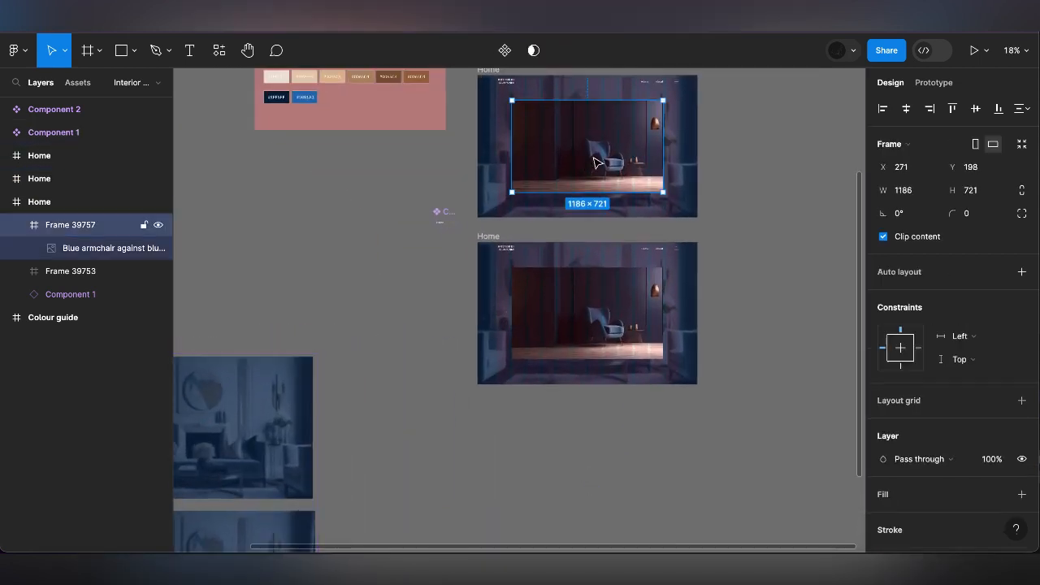
{"action": "left_click_drag", "start_coordinate": [664, 140], "coordinate": [601, 141]}
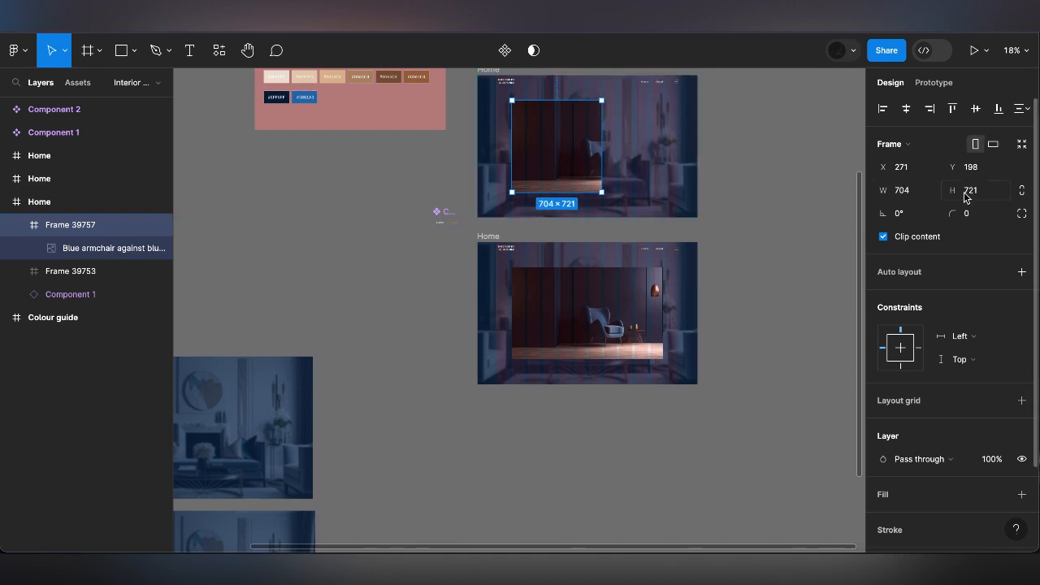
{"action": "left_click", "coordinate": [903, 190]}
{"action": "type", "text": "1"}
{"action": "key", "text": "Return"}
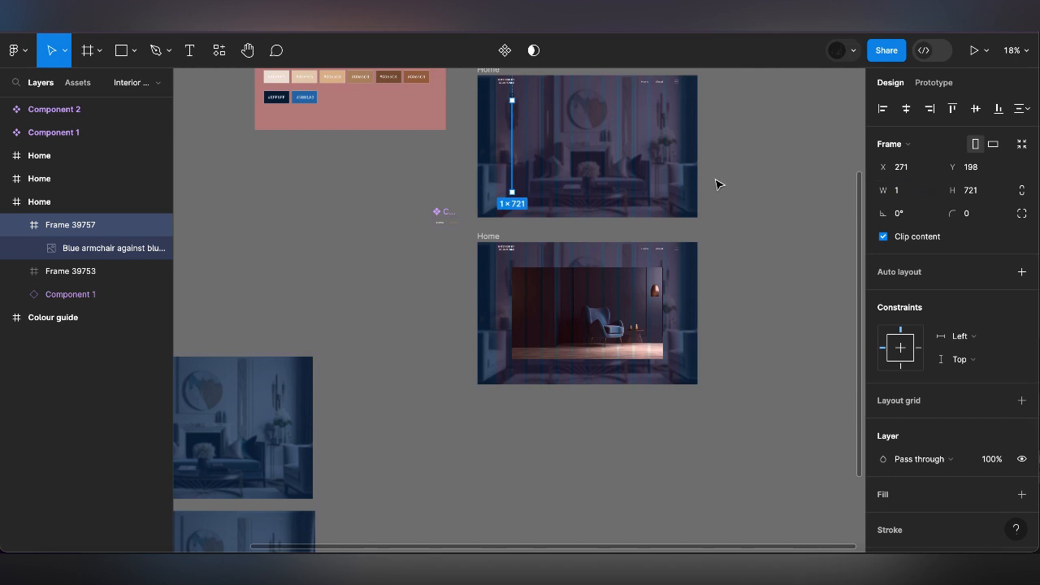
Add the text "The best INTERIOR decorations of all time" below the Home frames in Raleway Bold, size 96
{"action": "left_click", "coordinate": [740, 204]}
{"action": "left_click", "coordinate": [487, 236]}
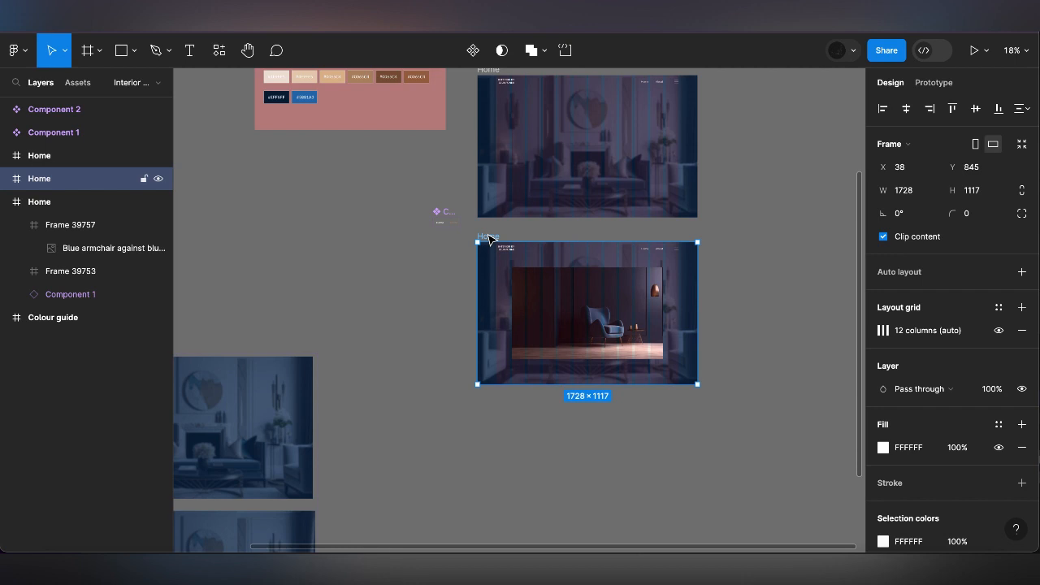
{"action": "left_click", "coordinate": [190, 54]}
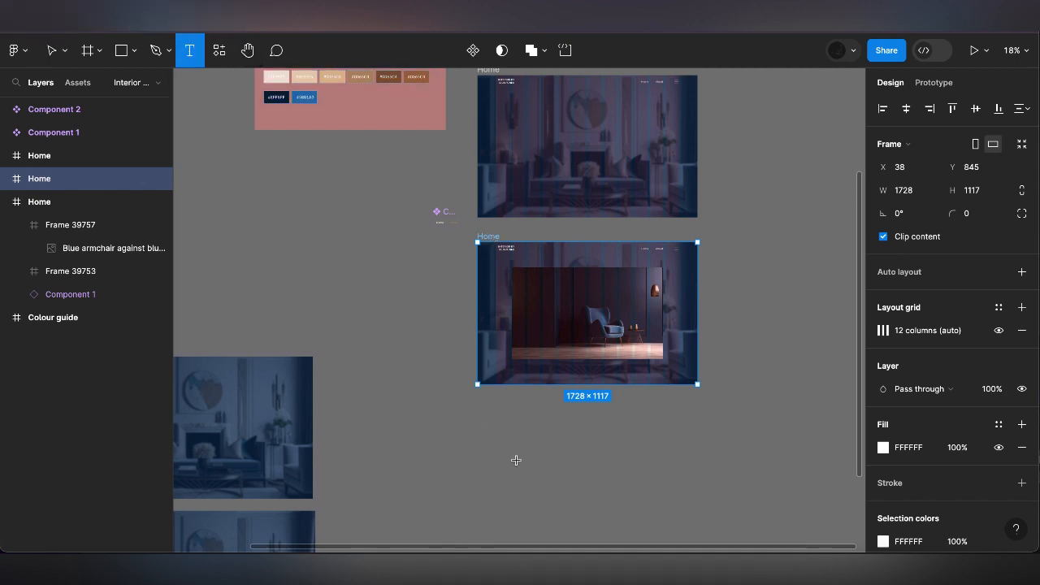
{"action": "scroll", "coordinate": [515, 460], "scroll_direction": "down", "scroll_amount": 2}
{"action": "scroll", "coordinate": [515, 459], "scroll_direction": "down", "scroll_amount": 2}
{"action": "left_click", "coordinate": [456, 414]}
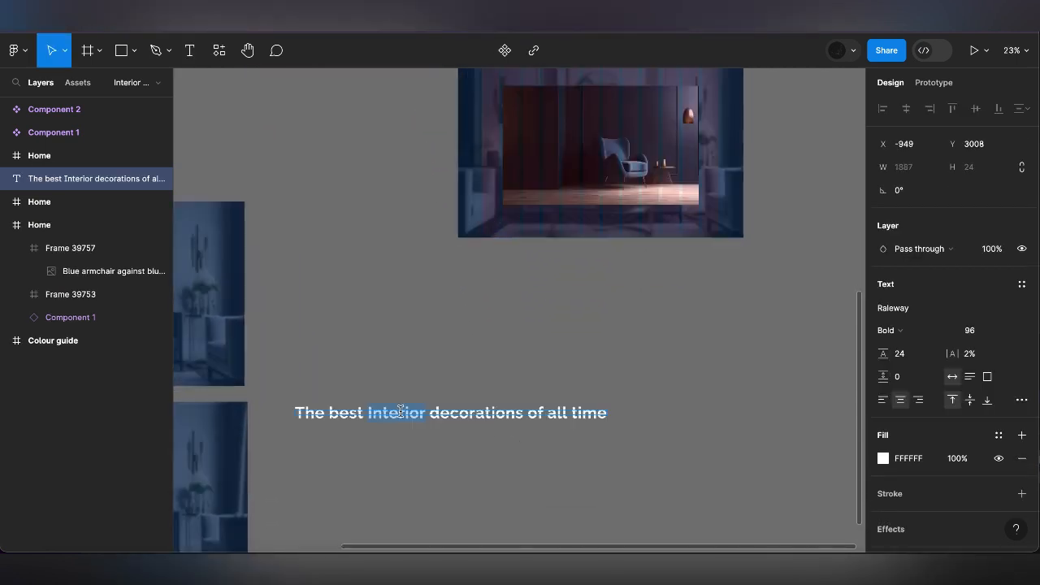
{"action": "type", "text": "INTERI"}
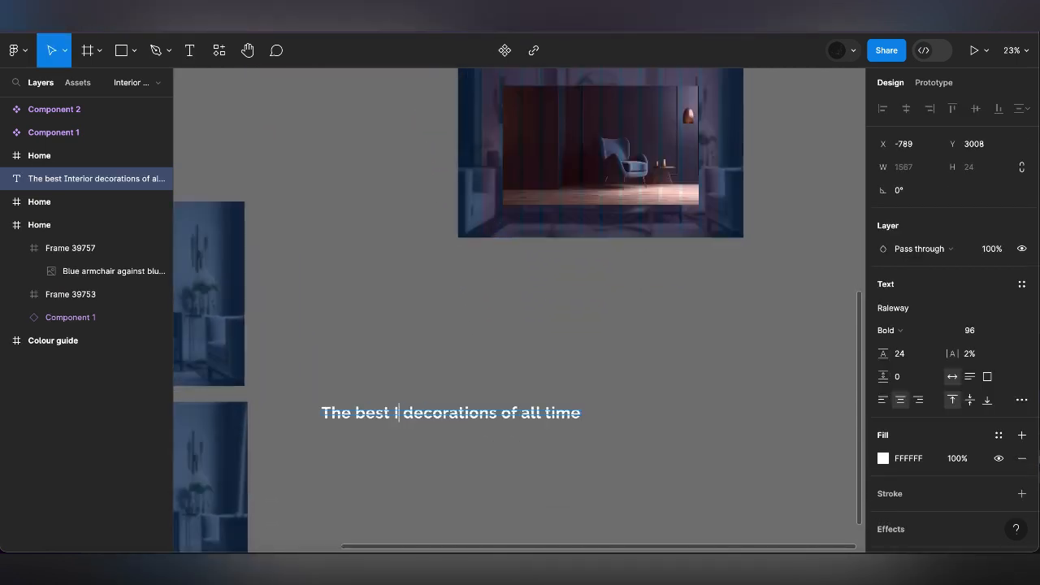
{"action": "type", "text": "OR"}
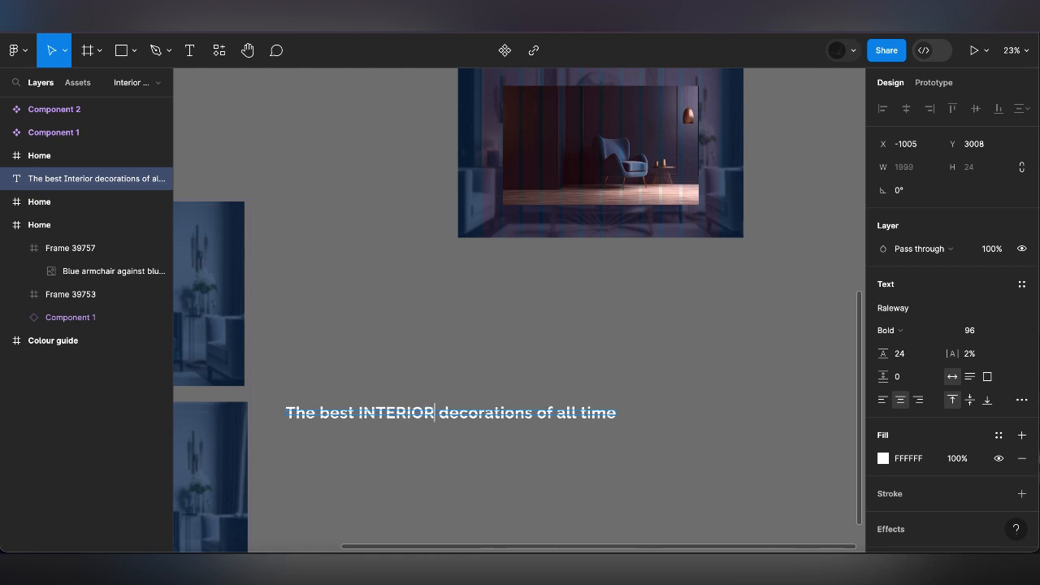
{"action": "key", "text": "Escape"}
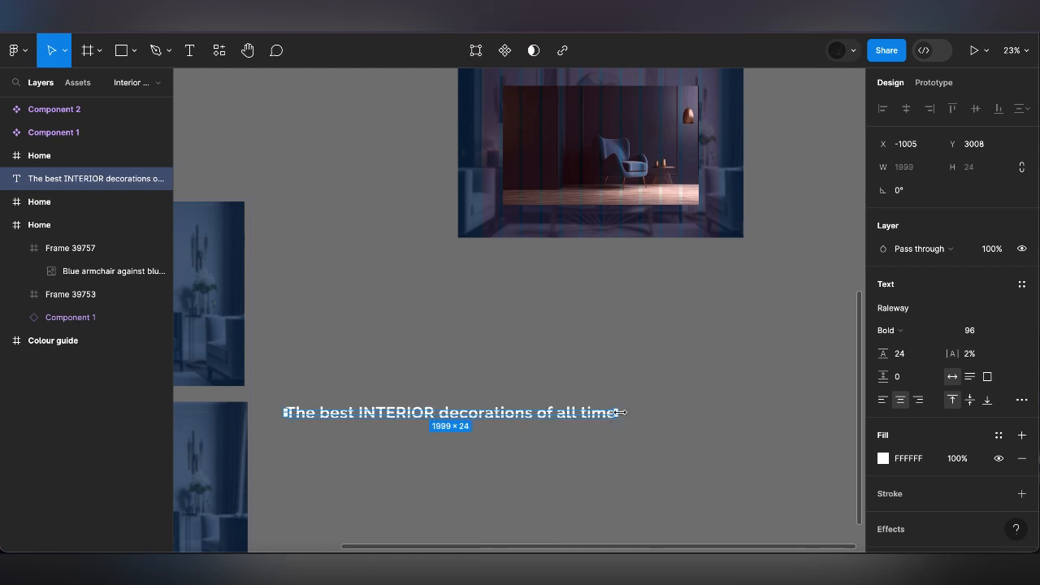
Narrow the heading's text box to about 1394 wide and set its line height to 128
{"action": "left_click_drag", "start_coordinate": [619, 412], "coordinate": [517, 411]}
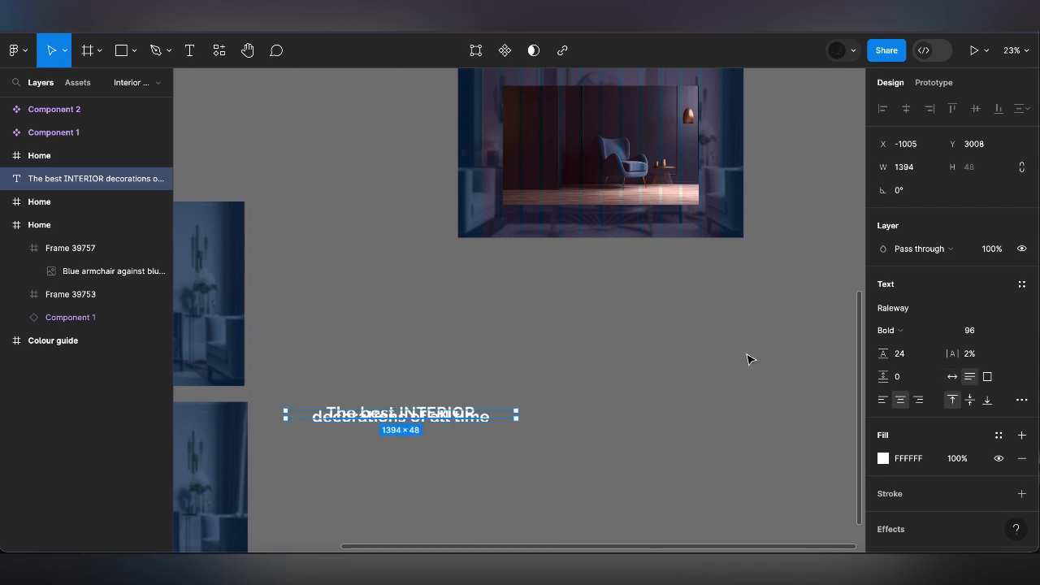
{"action": "left_click", "coordinate": [907, 356]}
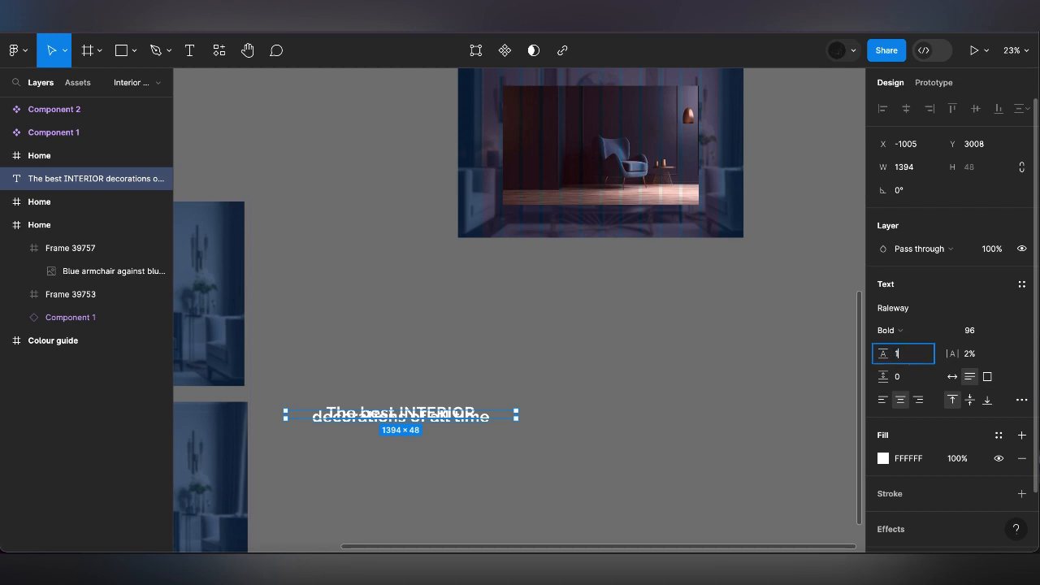
{"action": "type", "text": "128"}
{"action": "key", "text": "Return"}
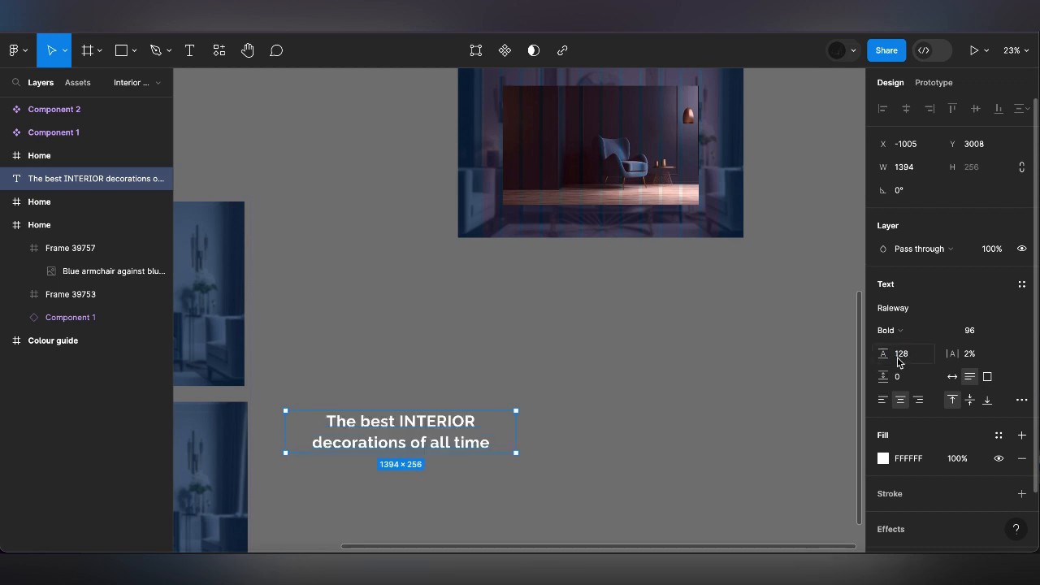
Left-align the heading text and narrow its box to about 883 wide
{"action": "left_click", "coordinate": [883, 400]}
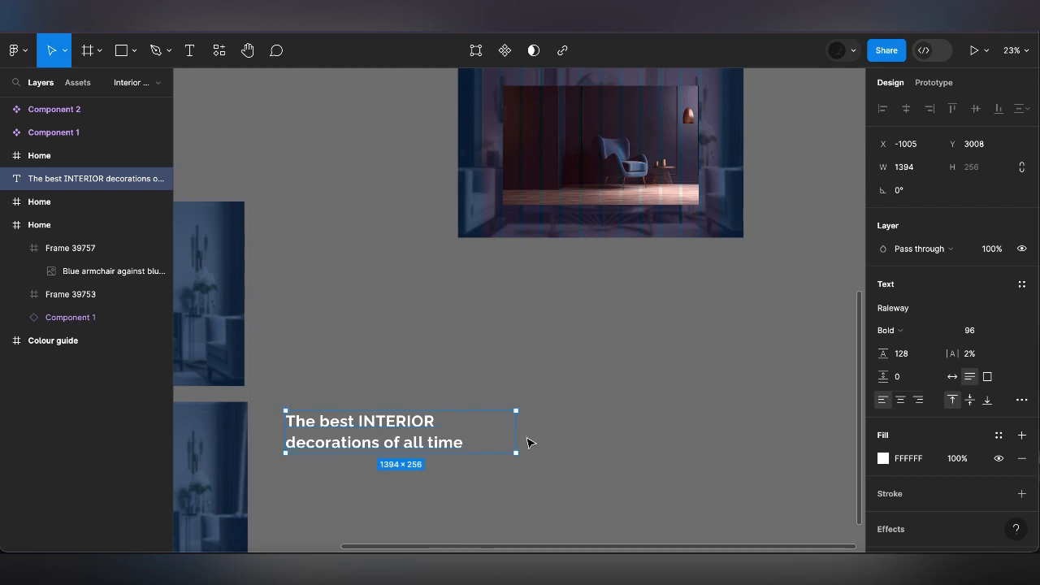
{"action": "left_click_drag", "start_coordinate": [510, 429], "coordinate": [443, 426]}
{"action": "left_click_drag", "start_coordinate": [436, 424], "coordinate": [432, 422]}
Change the font of the word INTERIOR in the heading to Ranga Bold
{"action": "double_click", "coordinate": [308, 439]}
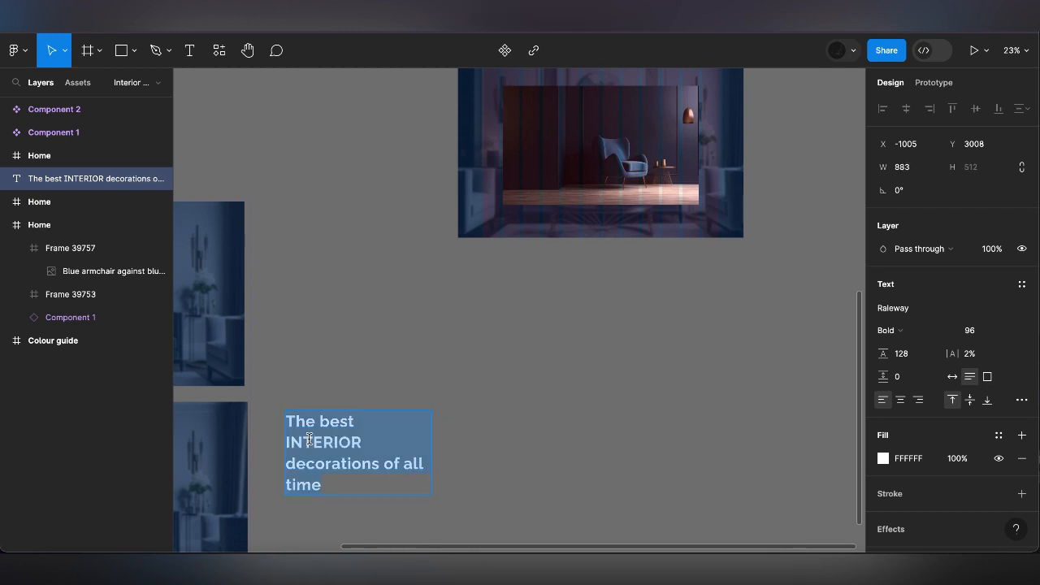
{"action": "left_click_drag", "start_coordinate": [363, 441], "coordinate": [278, 439]}
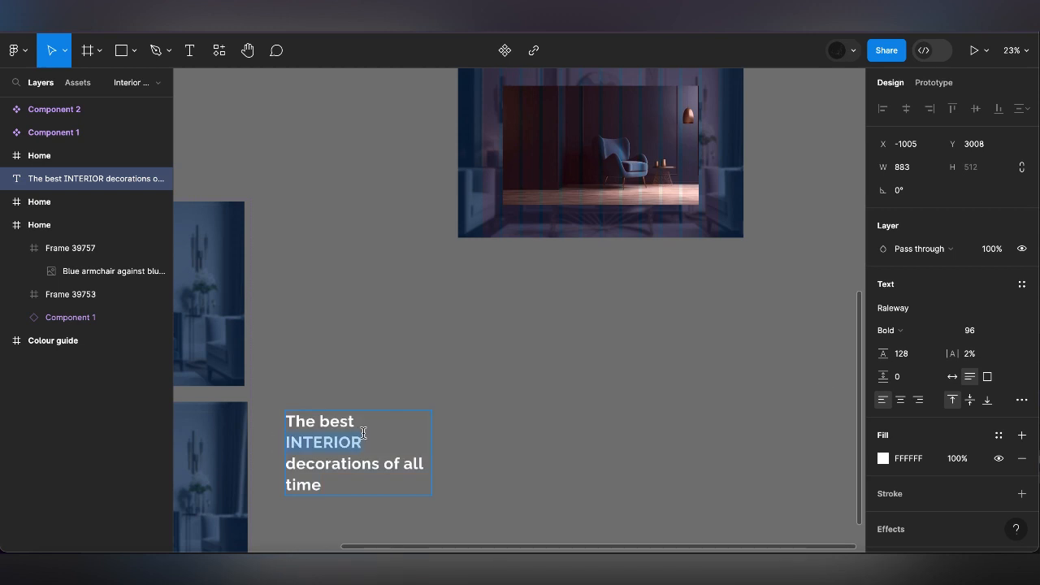
{"action": "left_click", "coordinate": [925, 309]}
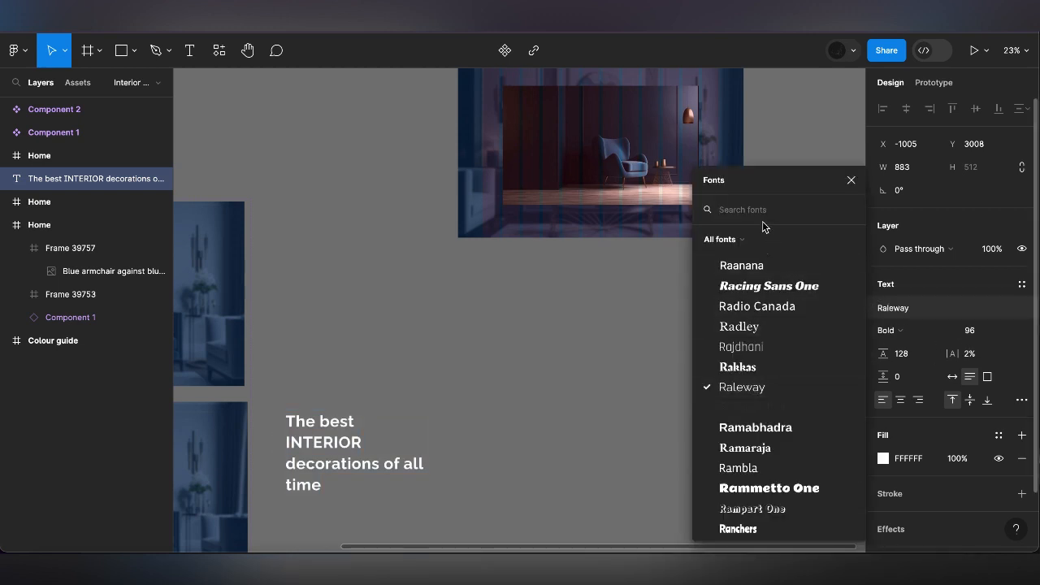
{"action": "type", "text": "RAN"}
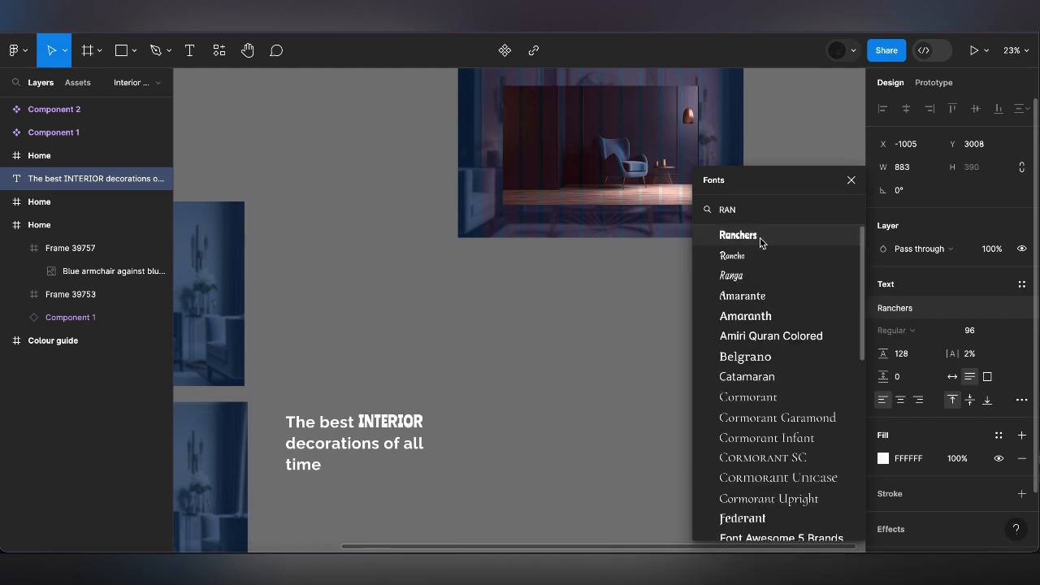
{"action": "left_click", "coordinate": [741, 277]}
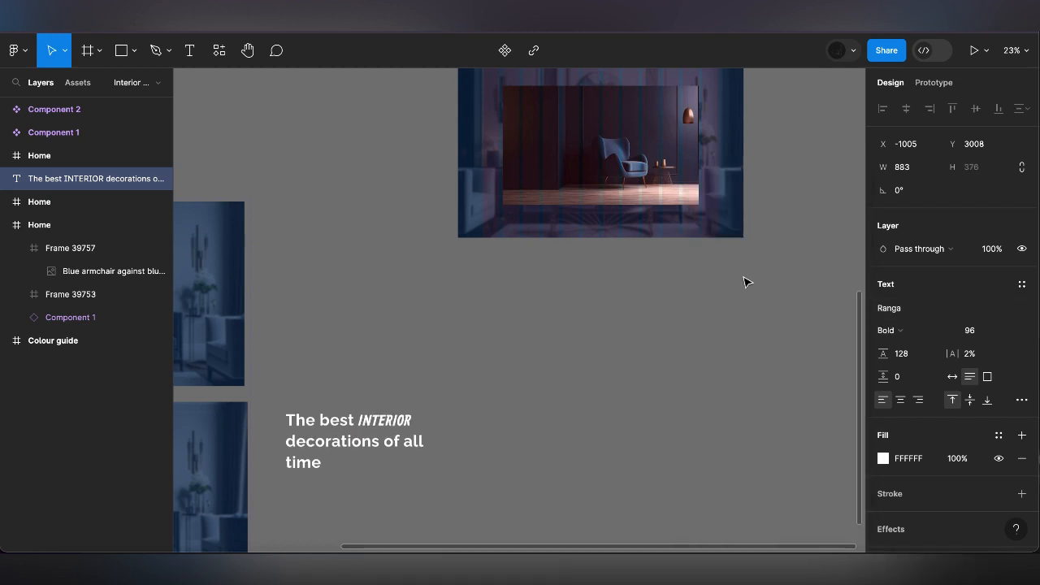
{"action": "left_click", "coordinate": [902, 331]}
{"action": "left_click", "coordinate": [901, 331]}
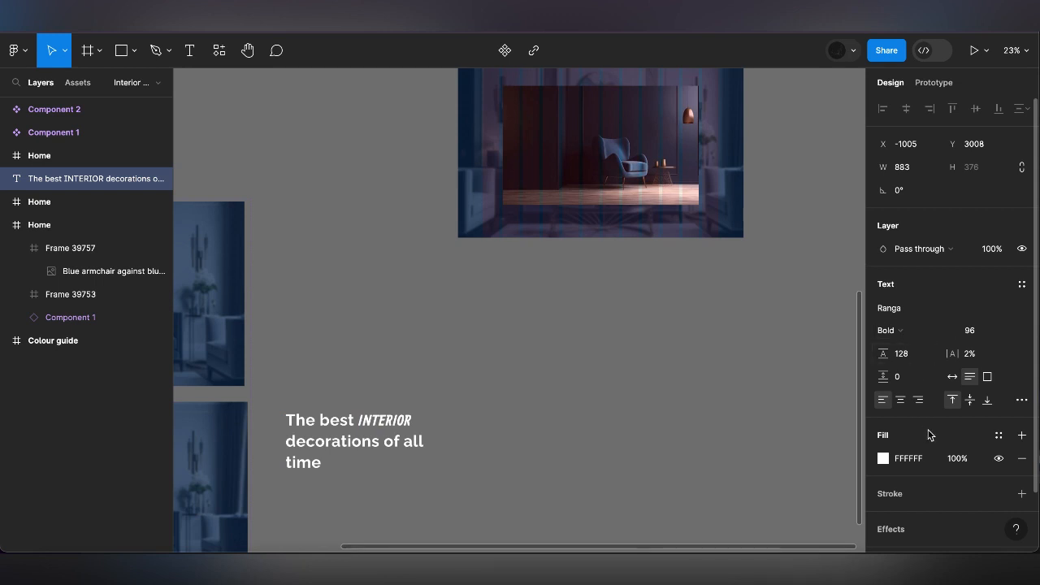
Fill the word INTERIOR with the brown document color B08968
{"action": "left_click", "coordinate": [998, 434]}
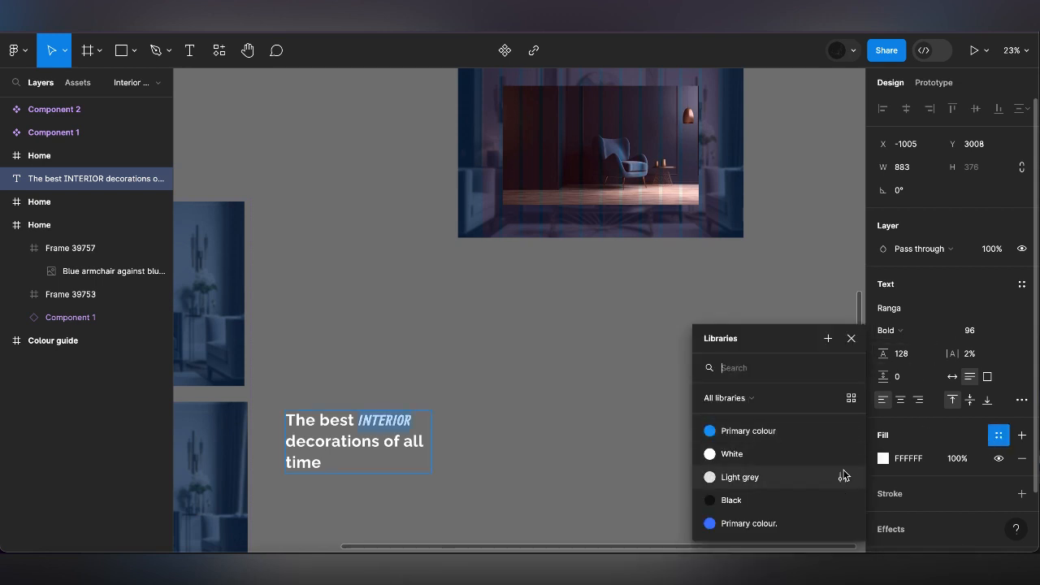
{"action": "left_click", "coordinate": [988, 443]}
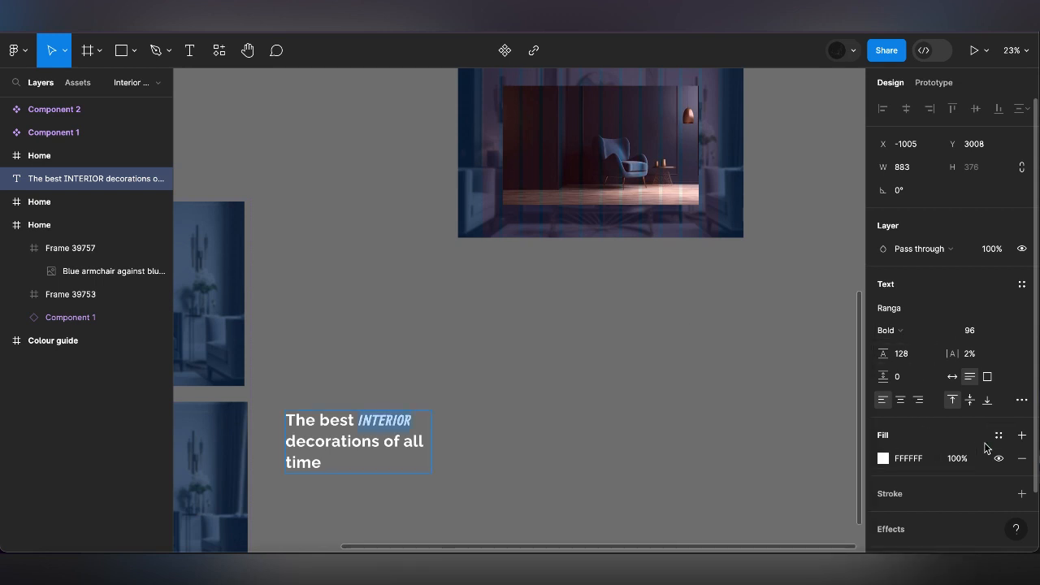
{"action": "left_click", "coordinate": [883, 458]}
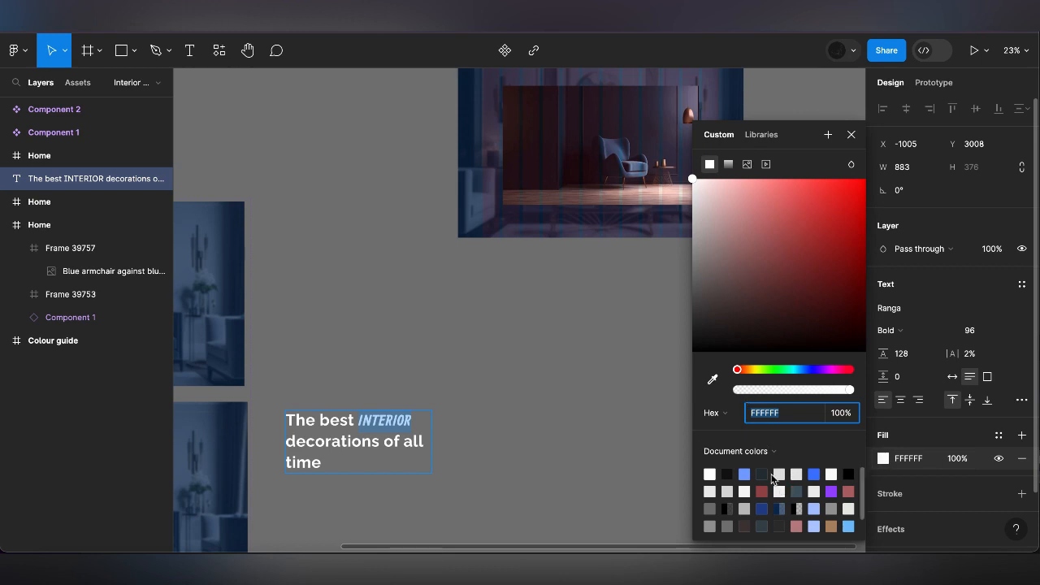
{"action": "left_click", "coordinate": [831, 524]}
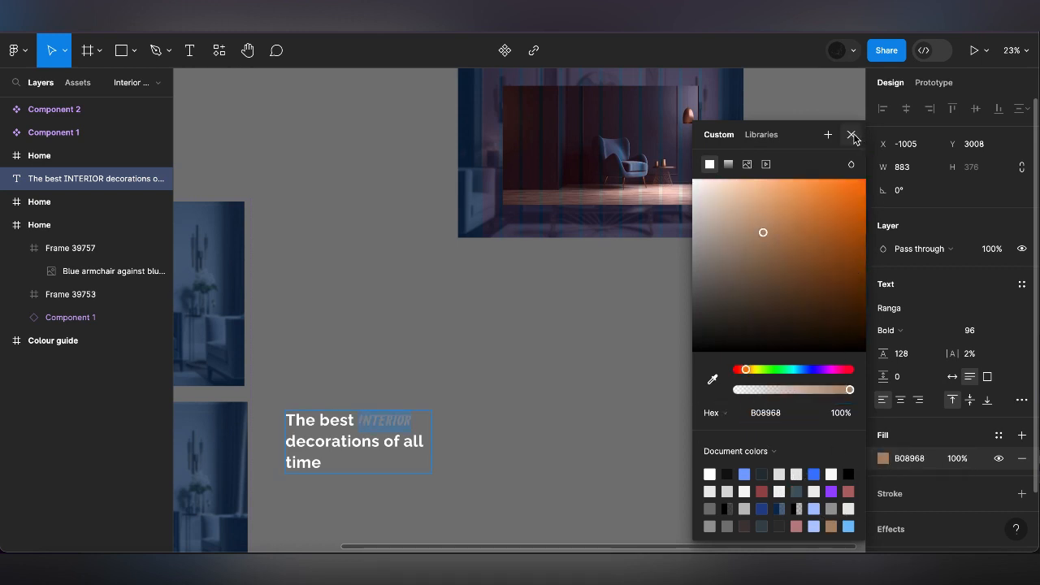
Lighten the fill of the word INTERIOR to the pale tan E6CAB2
{"action": "left_click_drag", "start_coordinate": [750, 226], "coordinate": [731, 195]}
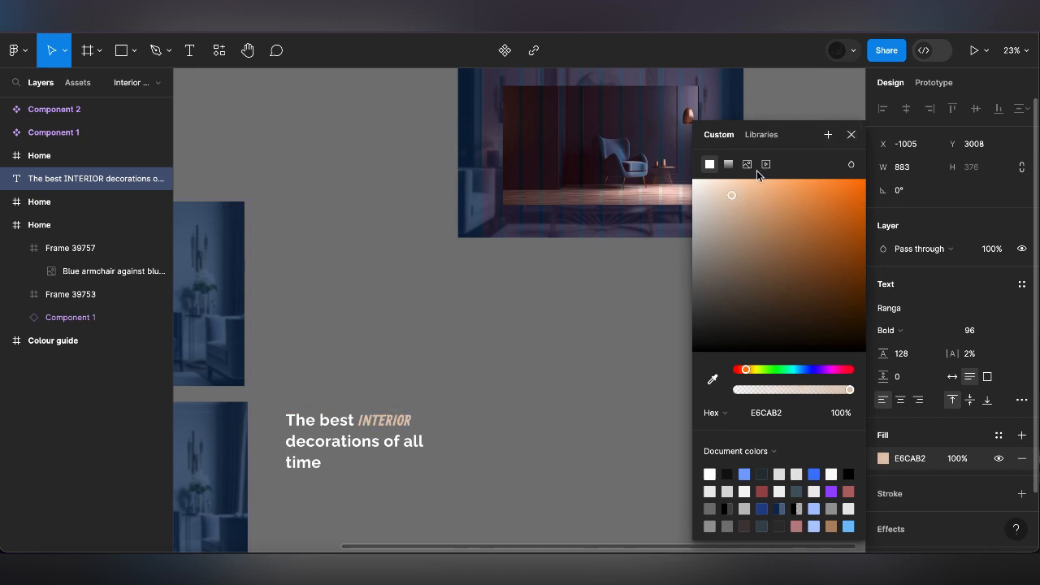
{"action": "left_click", "coordinate": [849, 136]}
{"action": "key", "text": "Escape"}
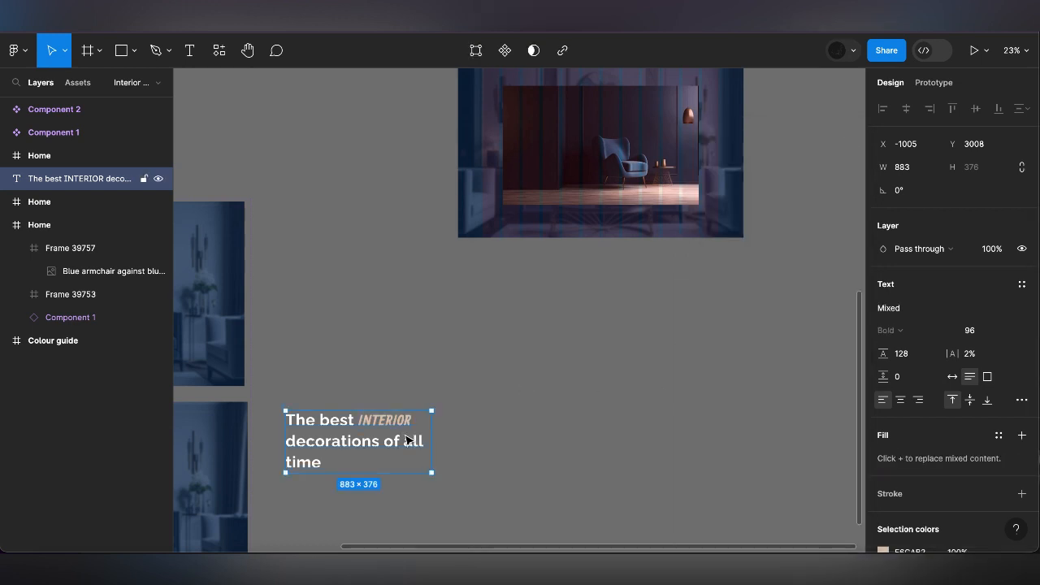
Move the heading onto the lower Home frame and place its layer directly in Home, above Frame 39757
{"action": "left_click_drag", "start_coordinate": [322, 465], "coordinate": [535, 166]}
{"action": "scroll", "coordinate": [502, 351], "scroll_direction": "up", "scroll_amount": 3}
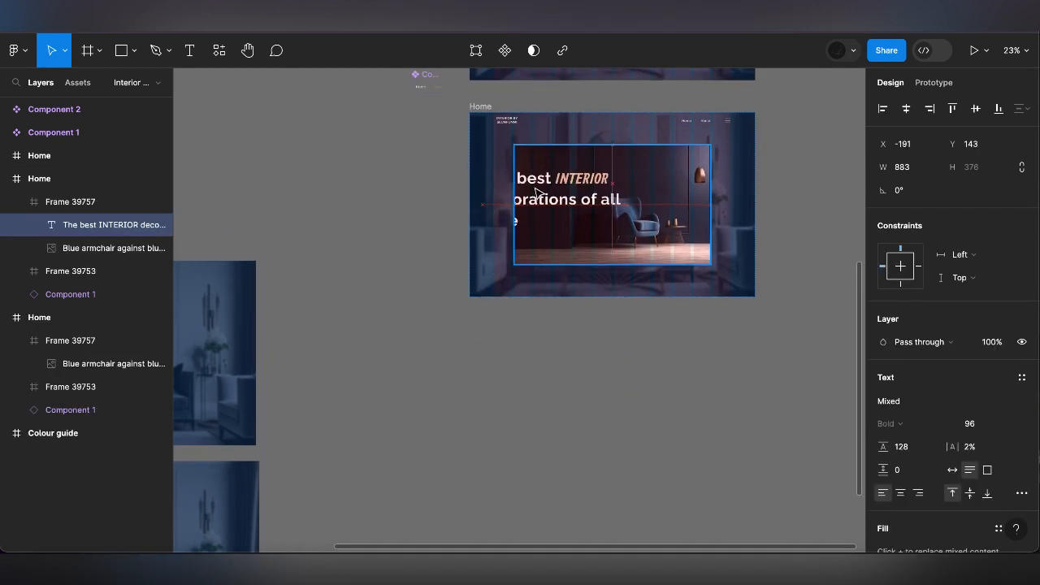
{"action": "left_click_drag", "start_coordinate": [69, 225], "coordinate": [63, 200]}
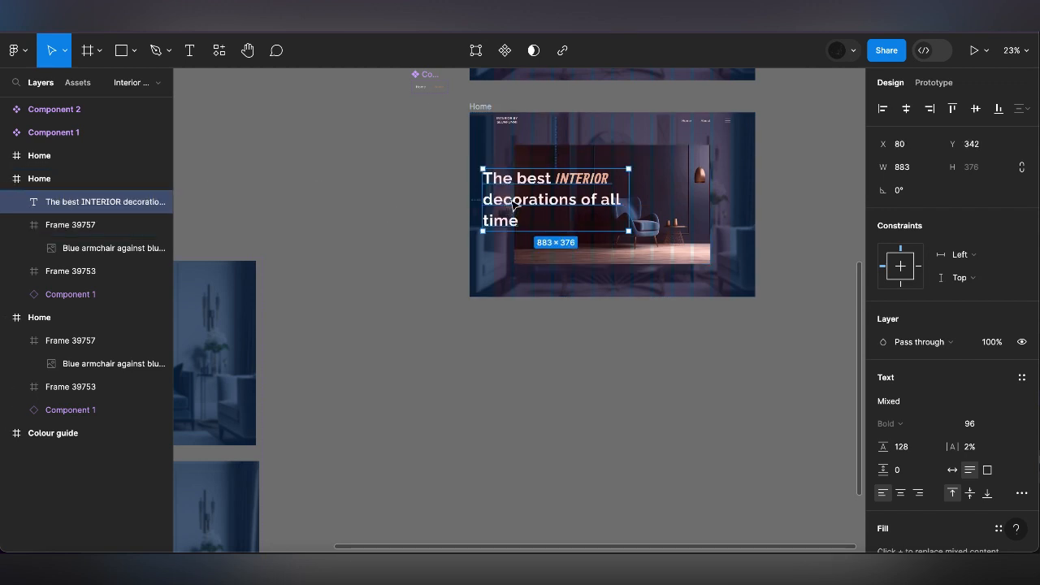
Position the heading in the Home frame at about X 142, Y 255
{"action": "left_click_drag", "start_coordinate": [512, 206], "coordinate": [516, 193]}
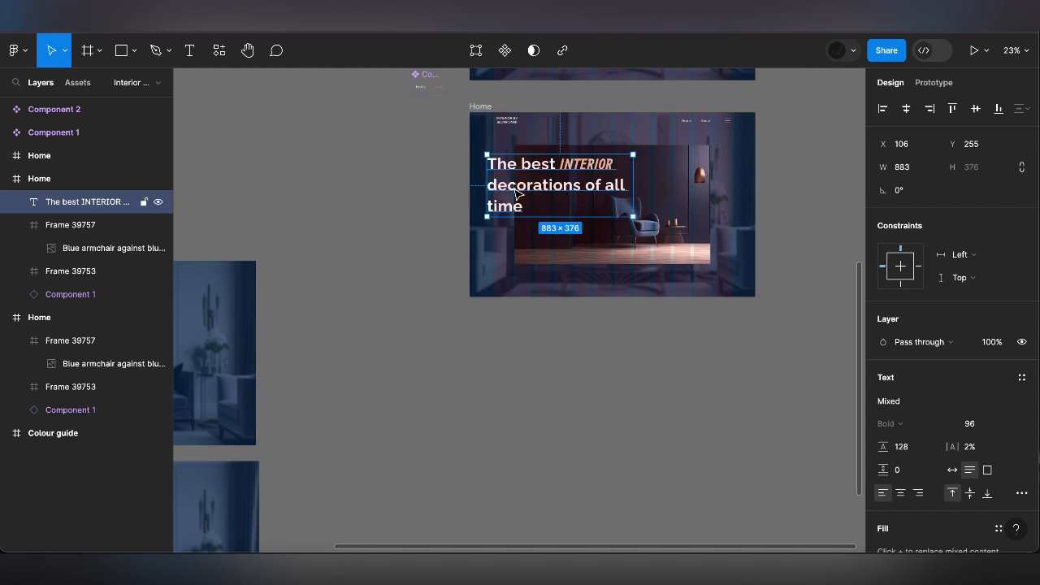
{"action": "key", "text": "Right"}
{"action": "key", "text": "Right"}
{"action": "key", "text": "Right"}
{"action": "key", "text": "Right"}
{"action": "key", "text": "Right"}
{"action": "key", "text": "Right"}
{"action": "key", "text": "Right"}
{"action": "key", "text": "Right"}
{"action": "key", "text": "Right"}
{"action": "key", "text": "Right"}
{"action": "key", "text": "Right"}
{"action": "key", "text": "Right"}
{"action": "key", "text": "Right"}
{"action": "key", "text": "Right"}
{"action": "key", "text": "Right"}
{"action": "key", "text": "Right"}
{"action": "key", "text": "Right"}
{"action": "key", "text": "Right"}
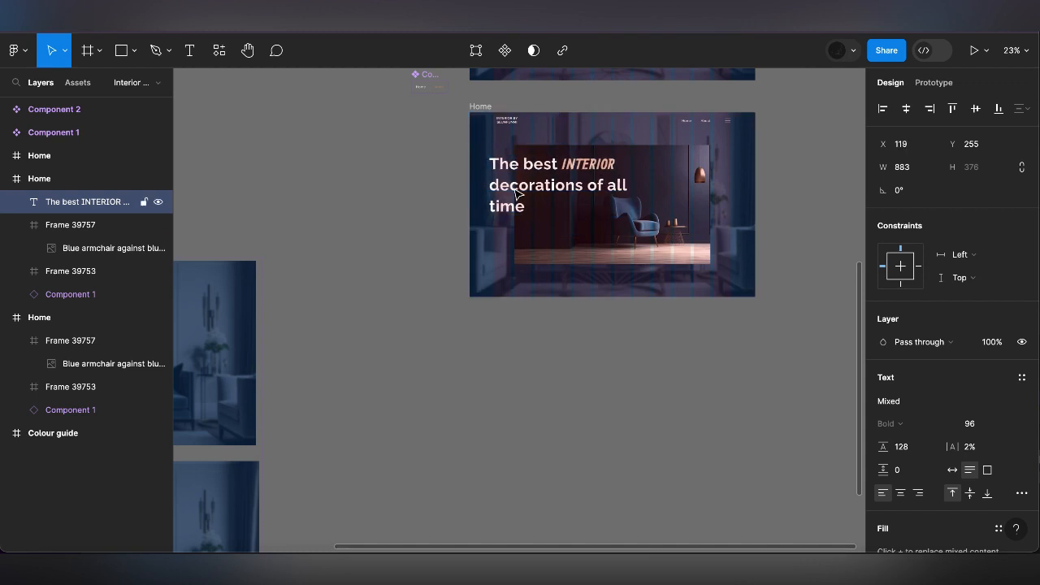
{"action": "key", "text": "Right"}
{"action": "key", "text": "Right"}
{"action": "key", "text": "Right"}
{"action": "key", "text": "Right"}
{"action": "key", "text": "Right"}
{"action": "key", "text": "Right"}
{"action": "key", "text": "Right"}
{"action": "key", "text": "Right"}
{"action": "key", "text": "Right"}
{"action": "key", "text": "Right"}
{"action": "key", "text": "Right"}
{"action": "key", "text": "Right"}
{"action": "key", "text": "Right"}
{"action": "key", "text": "Right"}
{"action": "key", "text": "Right"}
{"action": "key", "text": "Right"}
{"action": "key", "text": "Right"}
{"action": "key", "text": "Right"}
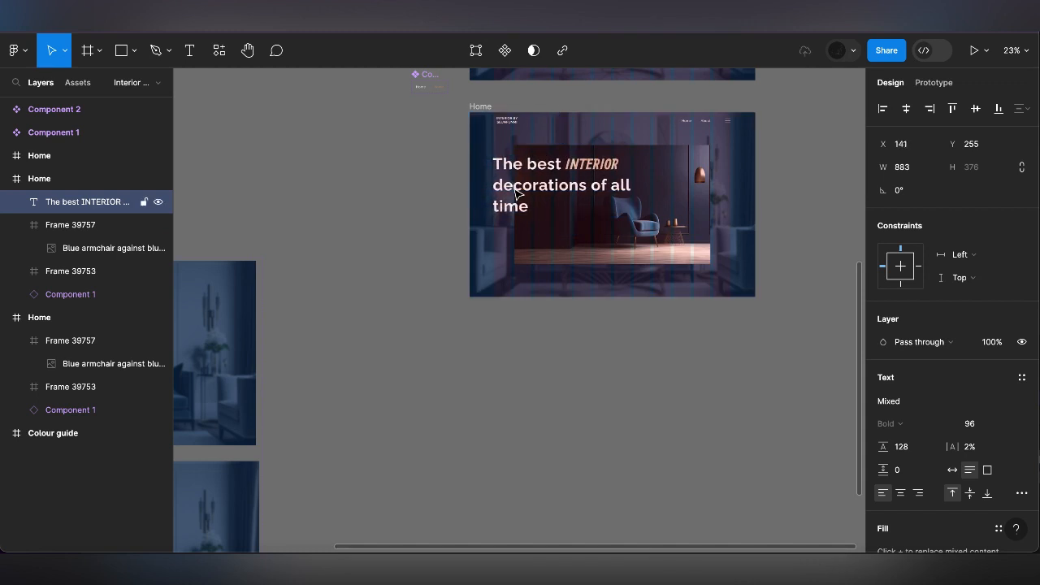
Draw a new frame below the Home frame and set its size to 300 × 120
{"action": "left_click", "coordinate": [99, 51]}
{"action": "left_click", "coordinate": [96, 85]}
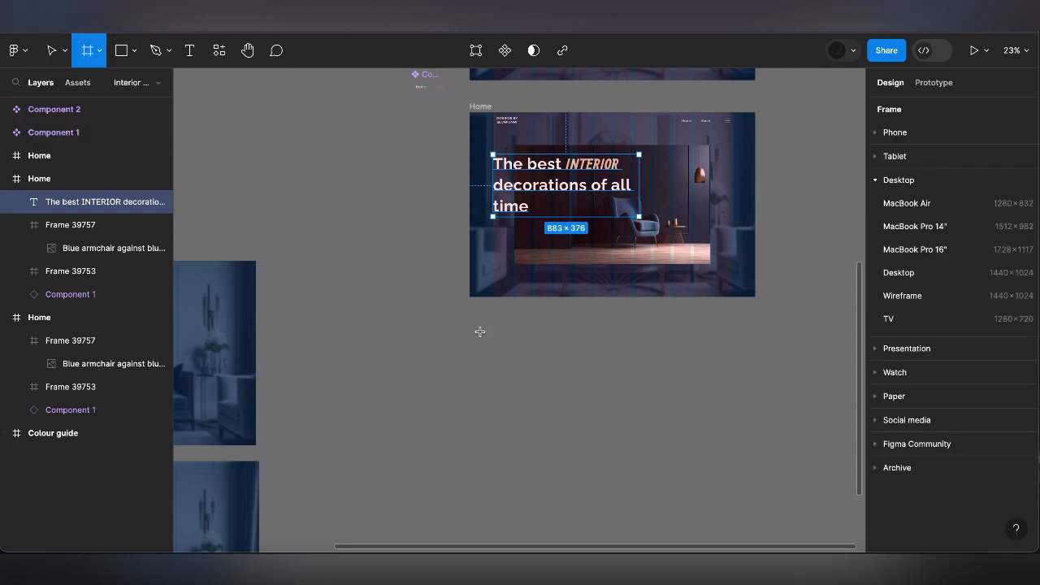
{"action": "left_click_drag", "start_coordinate": [480, 331], "coordinate": [590, 368]}
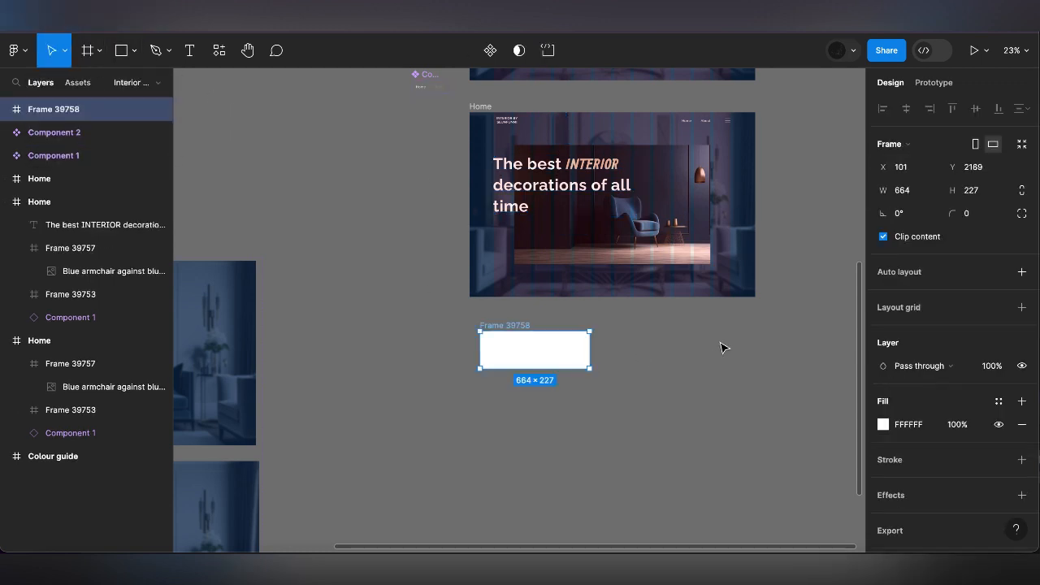
{"action": "left_click", "coordinate": [979, 194]}
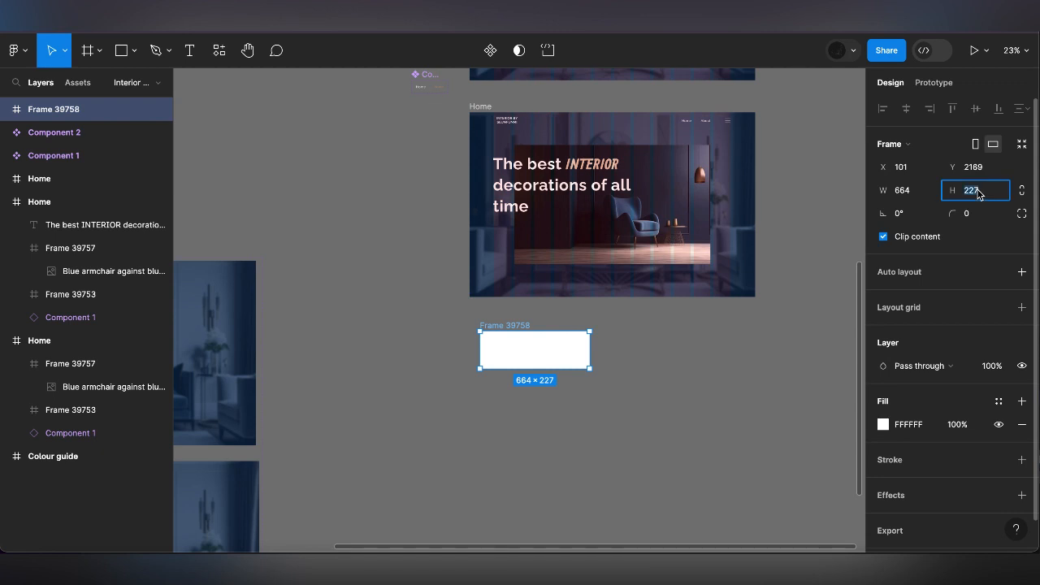
{"action": "type", "text": "120"}
{"action": "key", "text": "Return"}
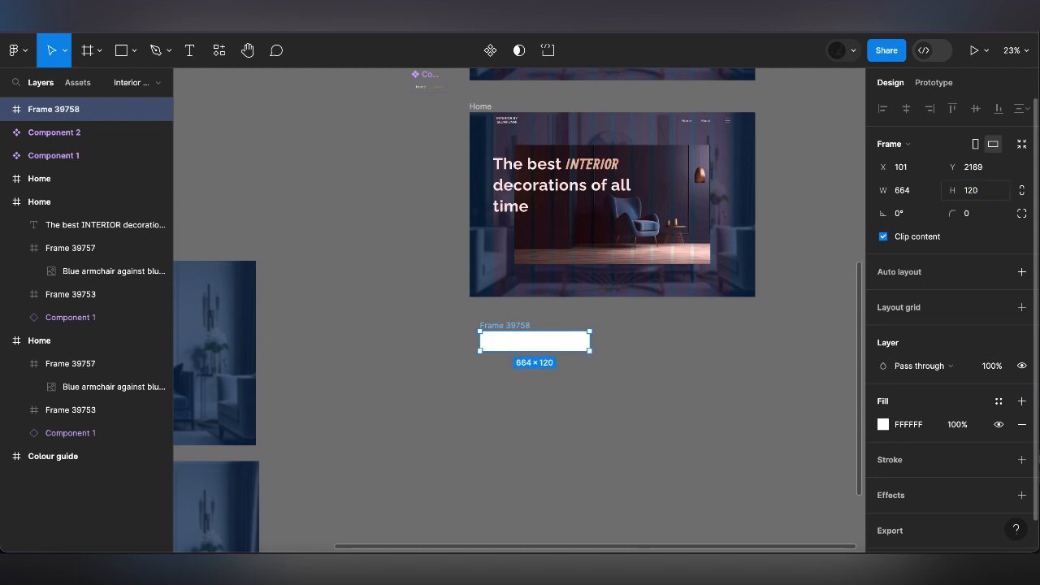
{"action": "type", "text": "300"}
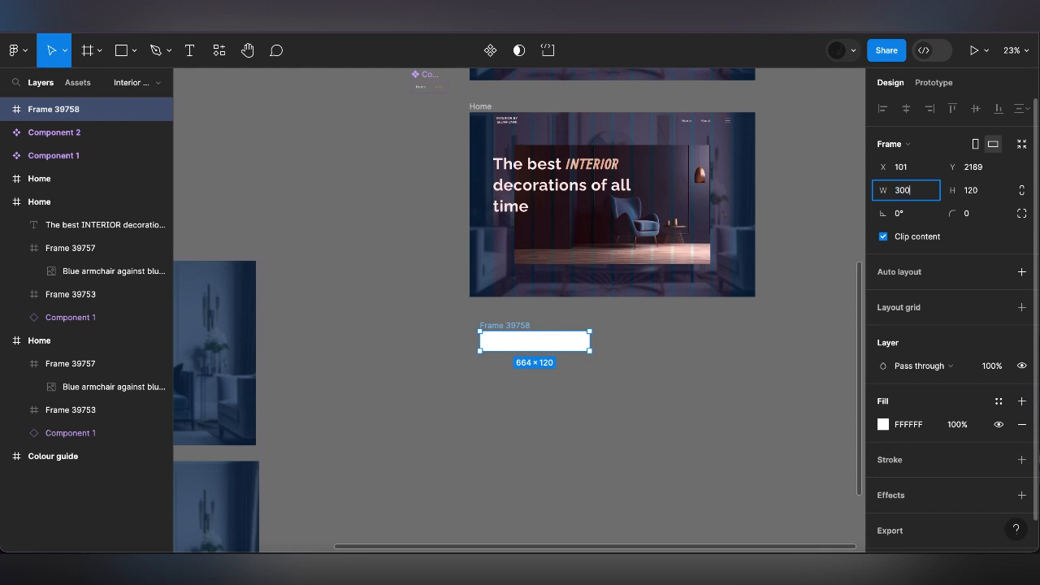
{"action": "key", "text": "Return"}
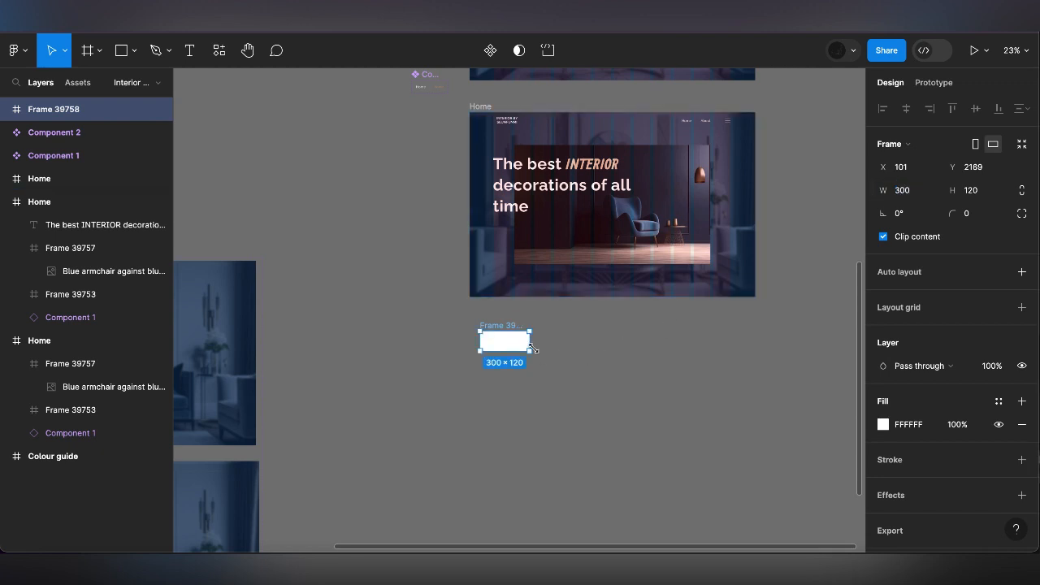
Place the white frame below the heading at about X 132, Y 720, layered in Home above Frame 39757
{"action": "left_click_drag", "start_coordinate": [510, 334], "coordinate": [521, 242]}
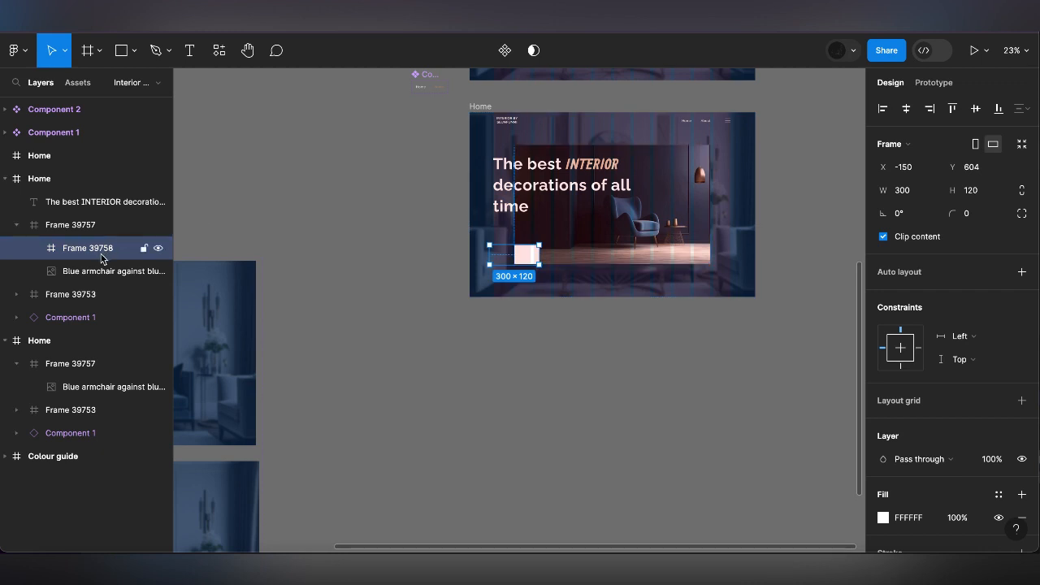
{"action": "left_click_drag", "start_coordinate": [103, 258], "coordinate": [103, 218]}
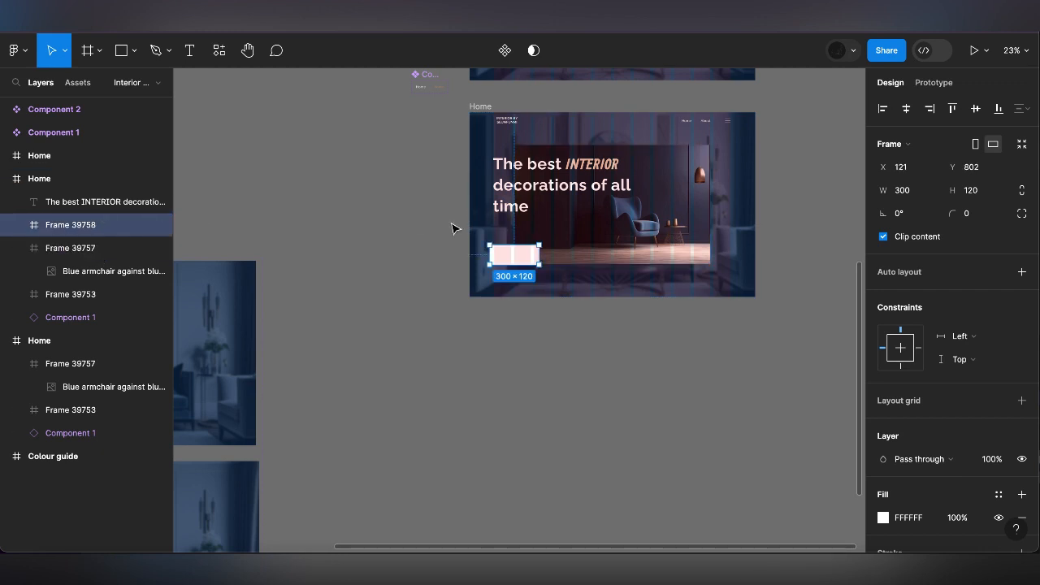
{"action": "scroll", "coordinate": [515, 243], "scroll_direction": "up", "scroll_amount": 5}
{"action": "left_click_drag", "start_coordinate": [515, 301], "coordinate": [521, 255]}
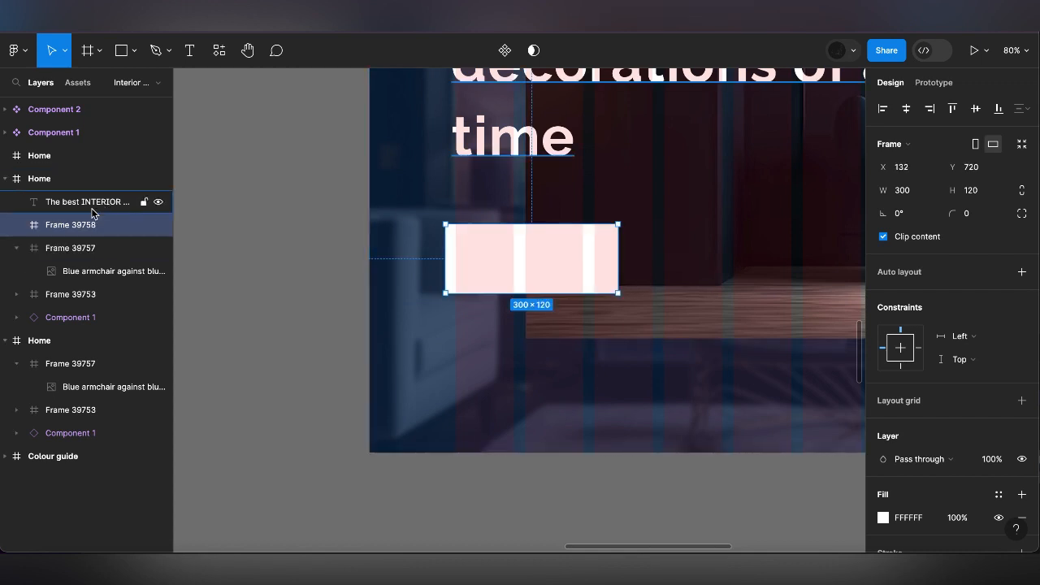
Take the armchair image layer out of Frame 39757 and order the white Frame 39758 above both in Home
{"action": "left_click_drag", "start_coordinate": [81, 244], "coordinate": [82, 216]}
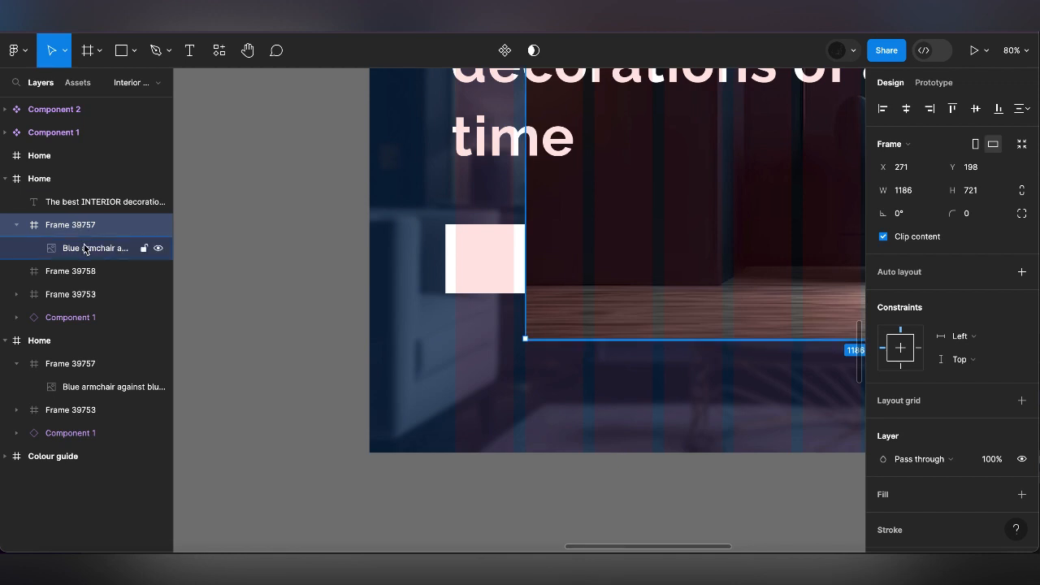
{"action": "left_click_drag", "start_coordinate": [81, 242], "coordinate": [68, 220]}
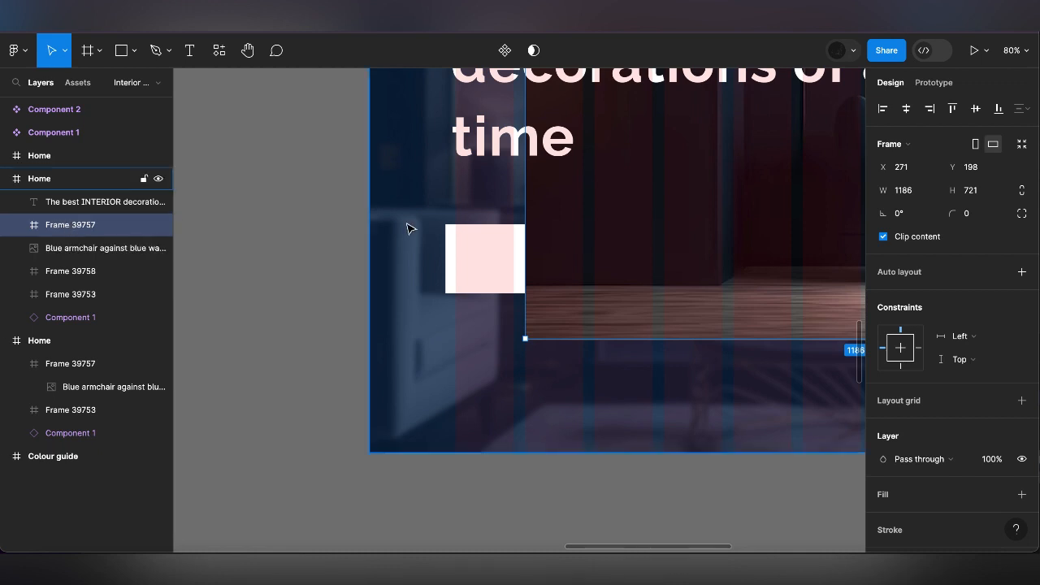
{"action": "left_click", "coordinate": [524, 257]}
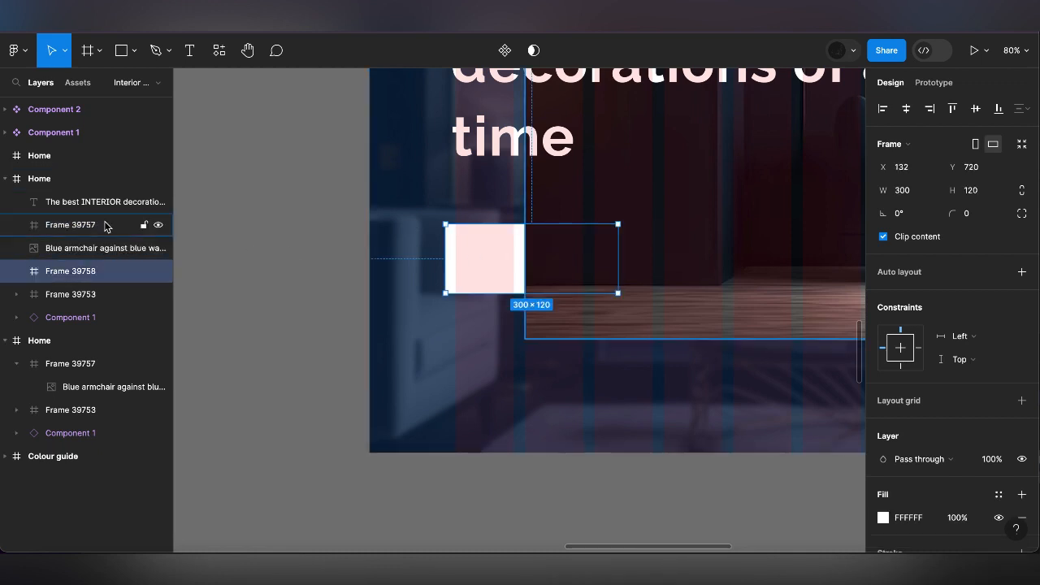
{"action": "left_click_drag", "start_coordinate": [69, 280], "coordinate": [53, 225]}
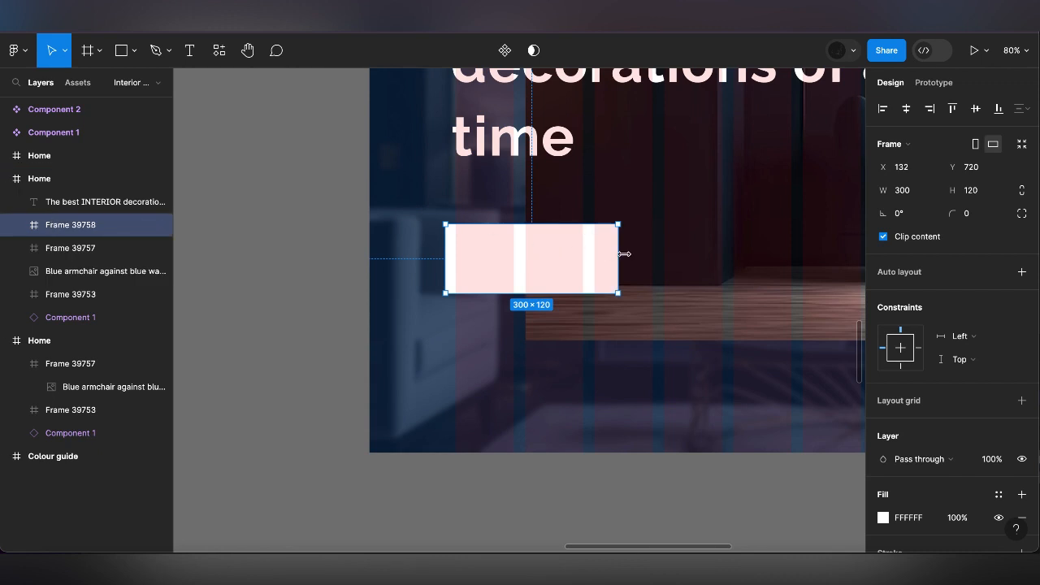
Resize the white frame under the heading to 480 wide and 140 high
{"action": "left_click_drag", "start_coordinate": [624, 253], "coordinate": [720, 250]}
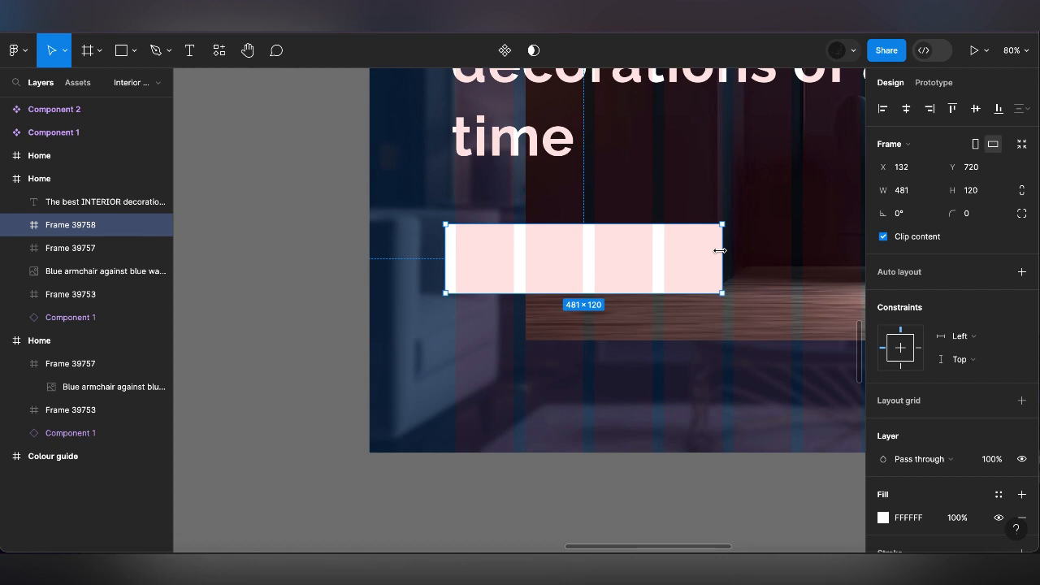
{"action": "left_click_drag", "start_coordinate": [664, 299], "coordinate": [664, 313]}
{"action": "left_click", "coordinate": [980, 193]}
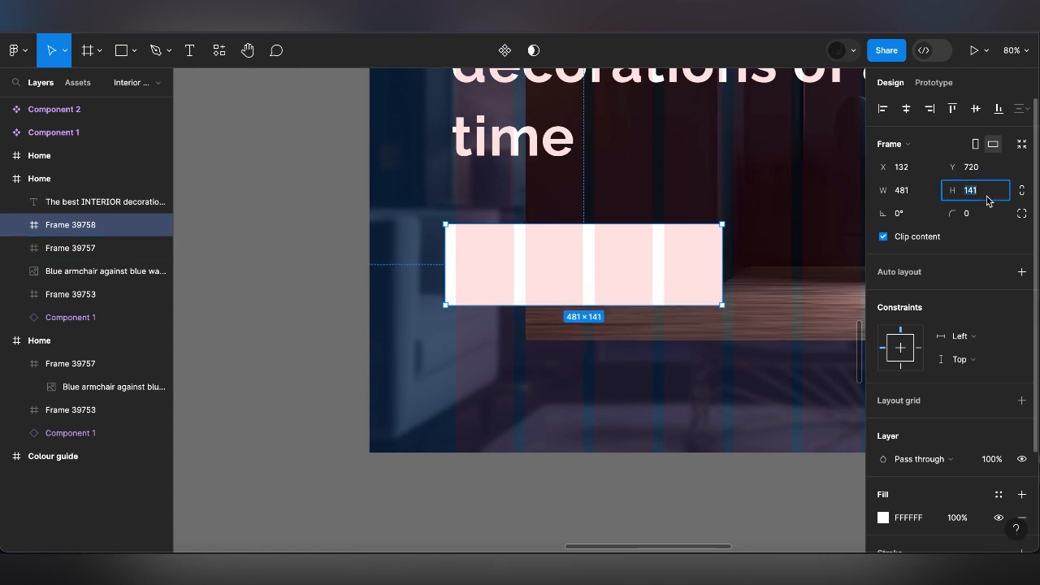
{"action": "type", "text": "140"}
{"action": "key", "text": "Return"}
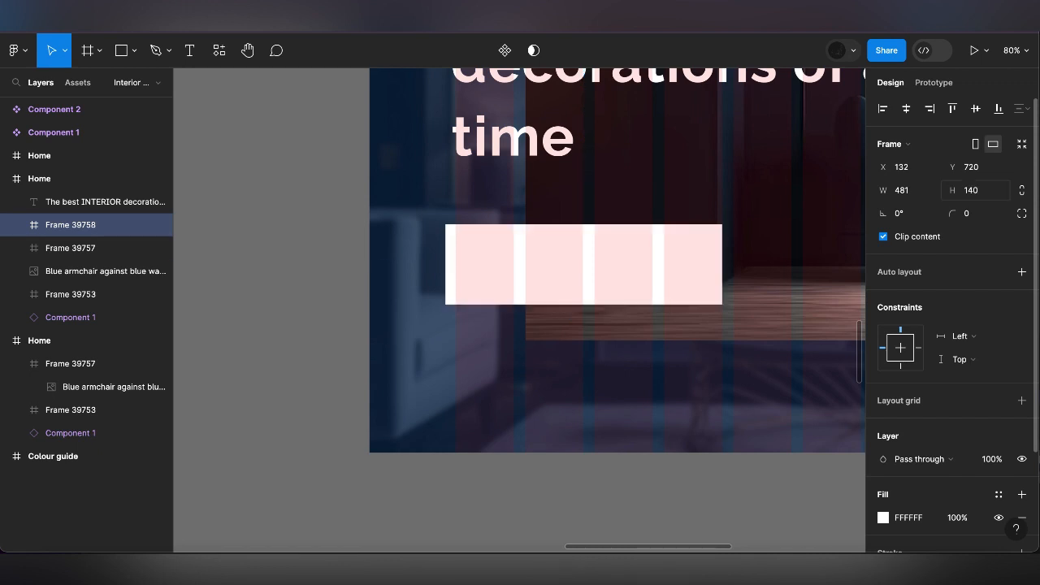
{"action": "scroll", "coordinate": [840, 216], "scroll_direction": "down", "scroll_amount": 5}
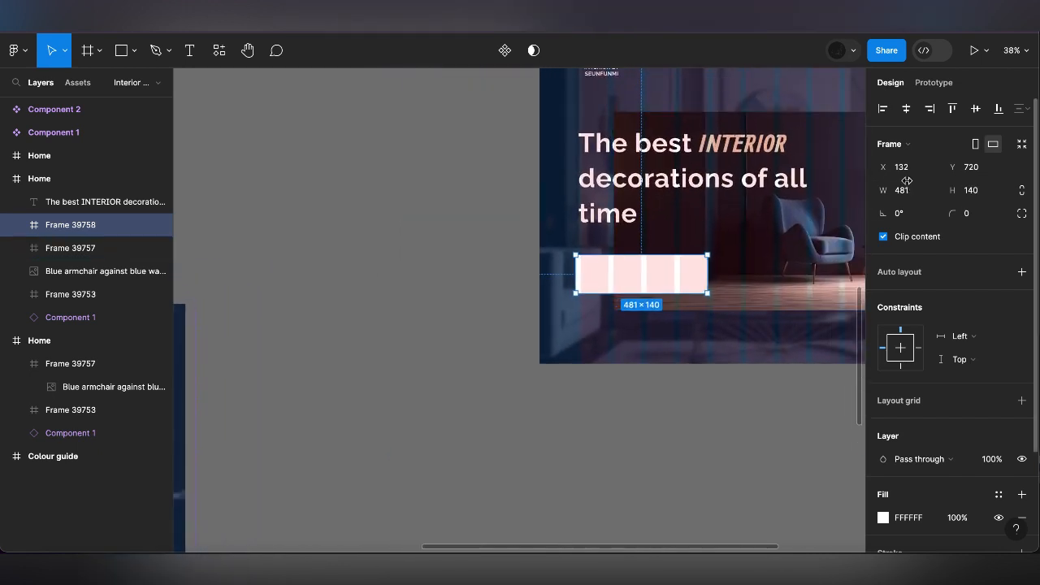
{"action": "left_click", "coordinate": [908, 191]}
{"action": "key", "text": "Return"}
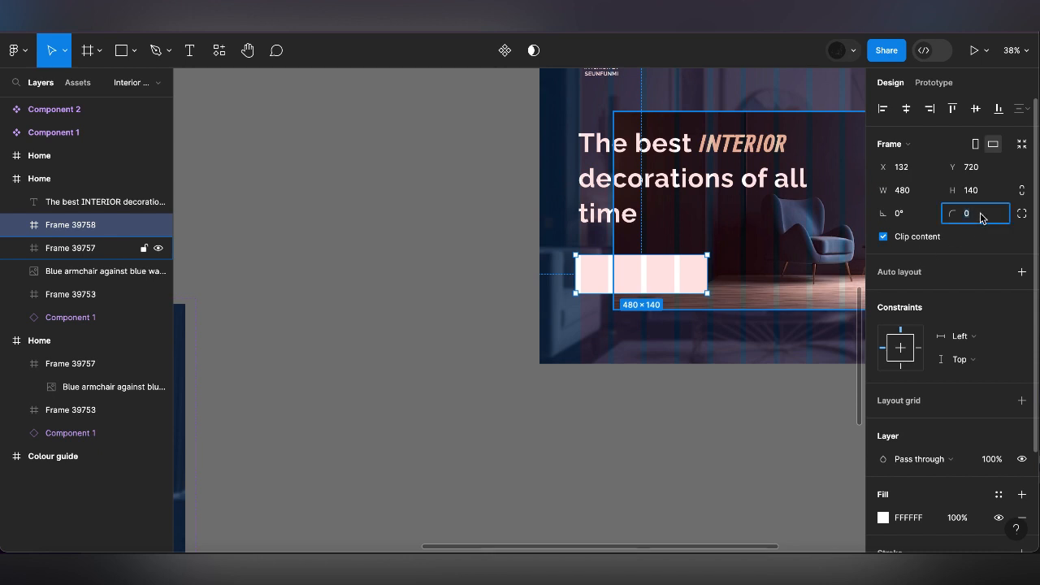
Try a corner radius of 24 on the white frame, and set the radius to 16
{"action": "type", "text": "24"}
{"action": "key", "text": "Return"}
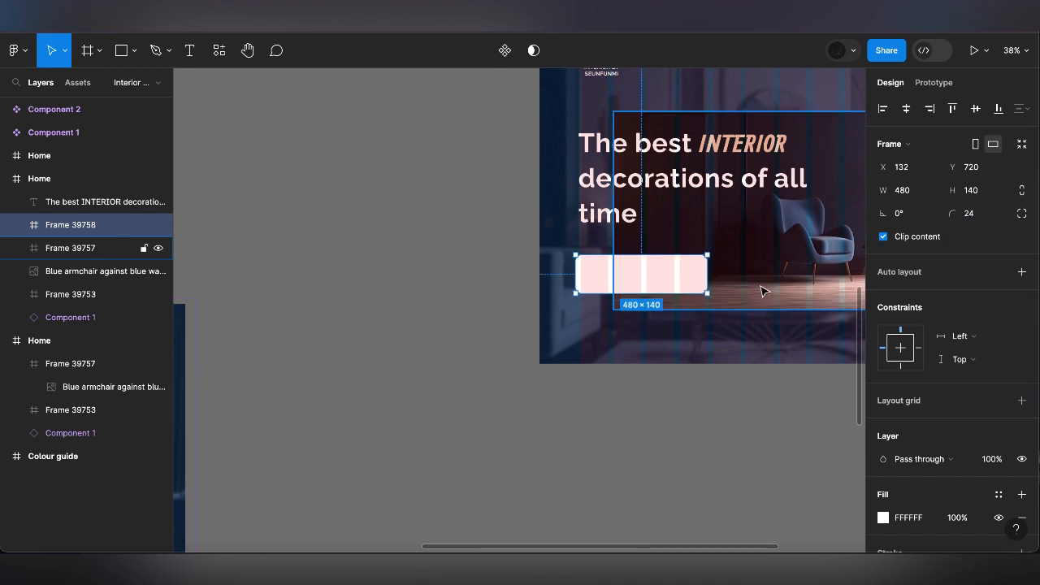
{"action": "type", "text": "1"}
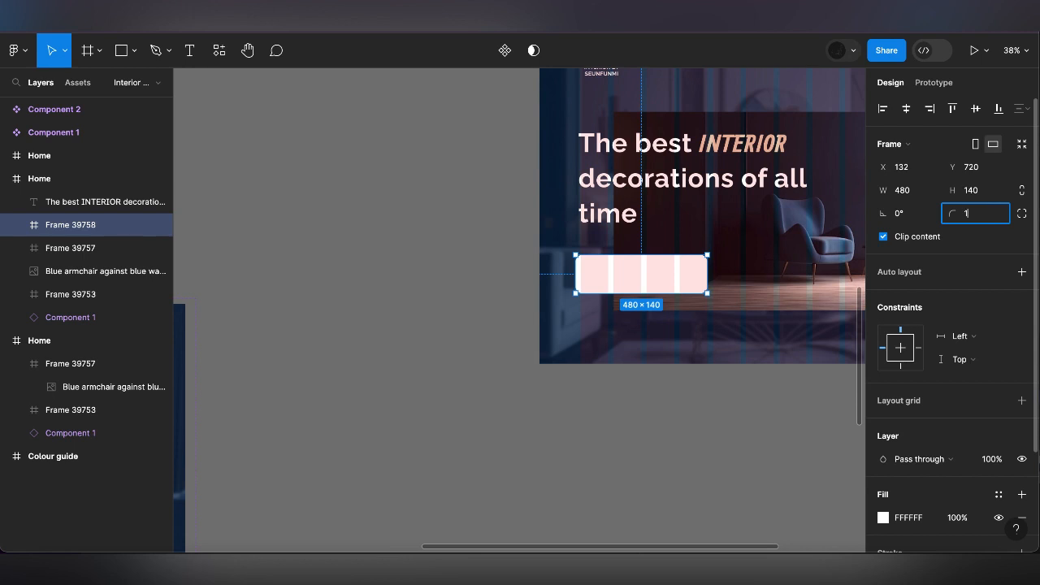
{"action": "type", "text": "6"}
{"action": "key", "text": "Return"}
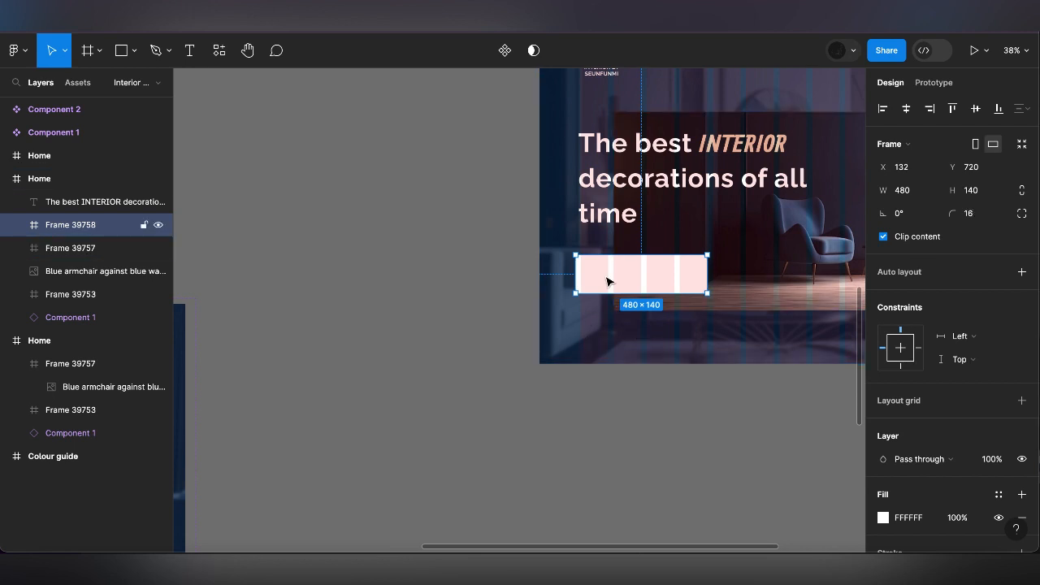
Shift the white rounded frame to X 150, keeping Y at 720
{"action": "key", "text": "Right"}
{"action": "key", "text": "Right"}
{"action": "left_click_drag", "start_coordinate": [606, 281], "coordinate": [611, 276]}
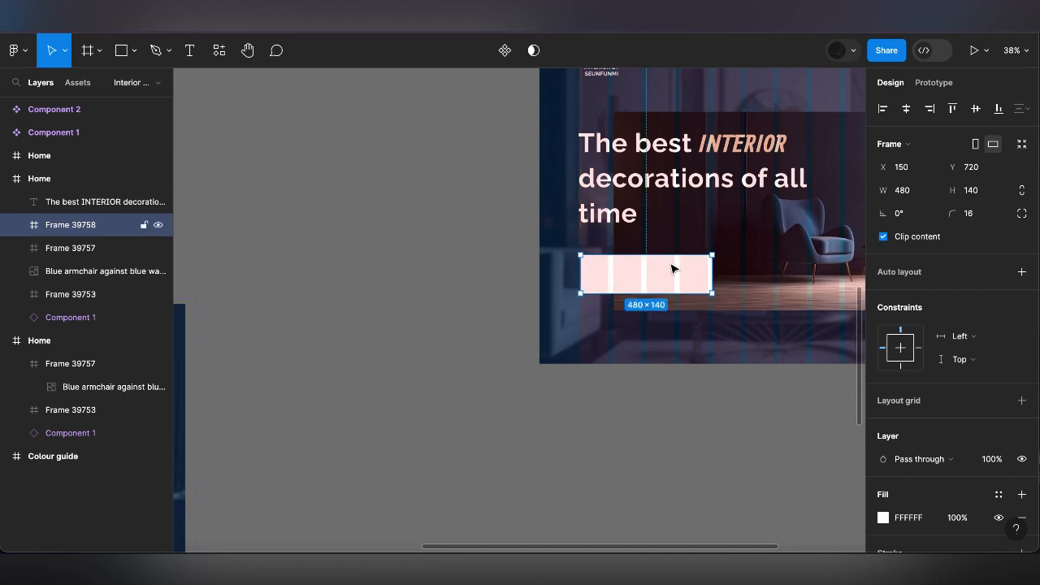
Duplicate the white rounded frame, place the copy below the Home frame and fill it with the brown document color B08968
{"action": "scroll", "coordinate": [669, 265], "scroll_direction": "up", "scroll_amount": 5}
{"action": "scroll", "coordinate": [666, 265], "scroll_direction": "down", "scroll_amount": 6}
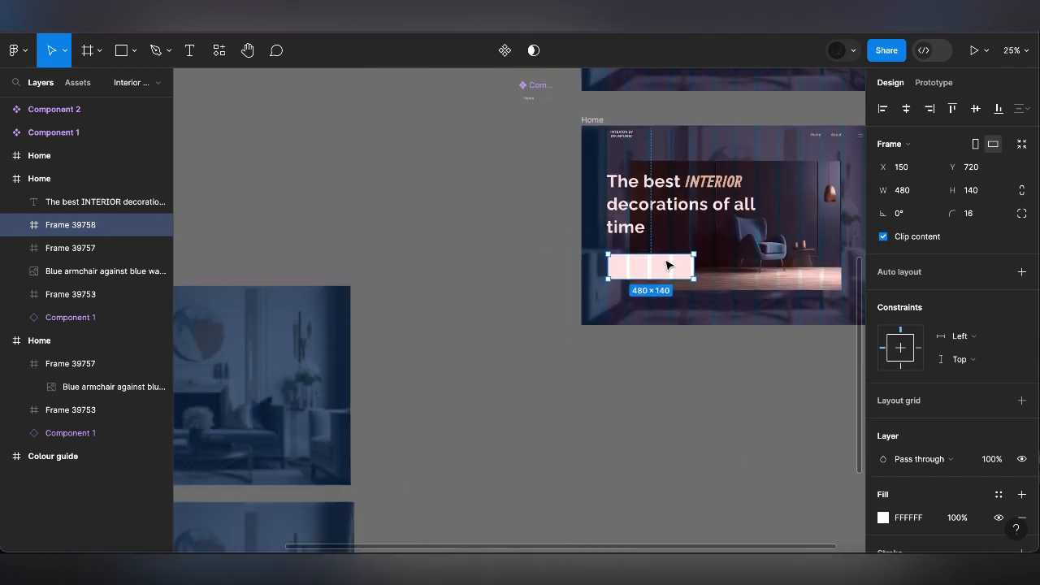
{"action": "key", "text": "ctrl+d"}
{"action": "left_click_drag", "start_coordinate": [654, 420], "coordinate": [655, 420]}
{"action": "left_click", "coordinate": [882, 424]}
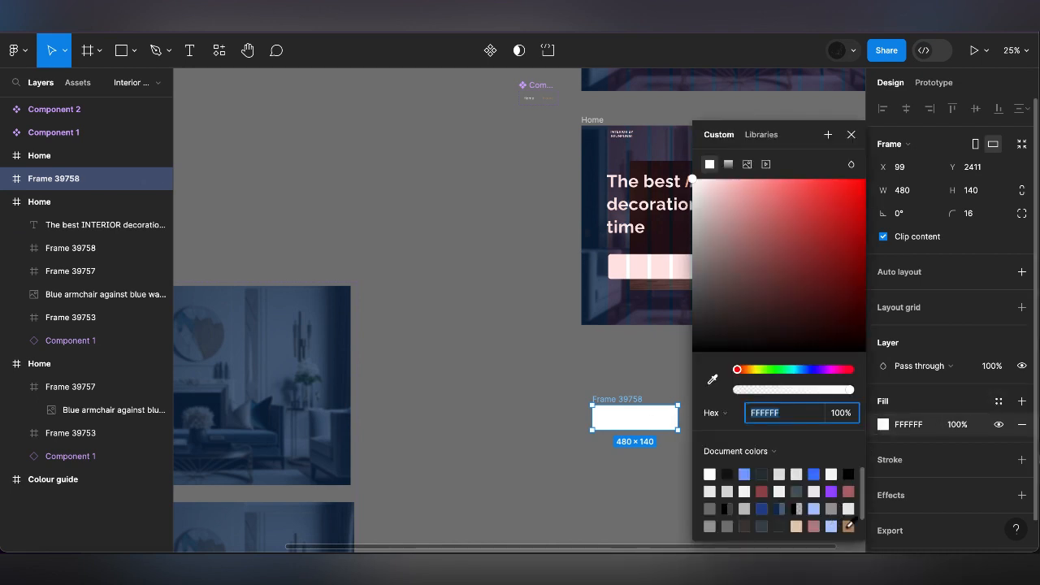
{"action": "left_click", "coordinate": [848, 525]}
{"action": "left_click", "coordinate": [606, 452]}
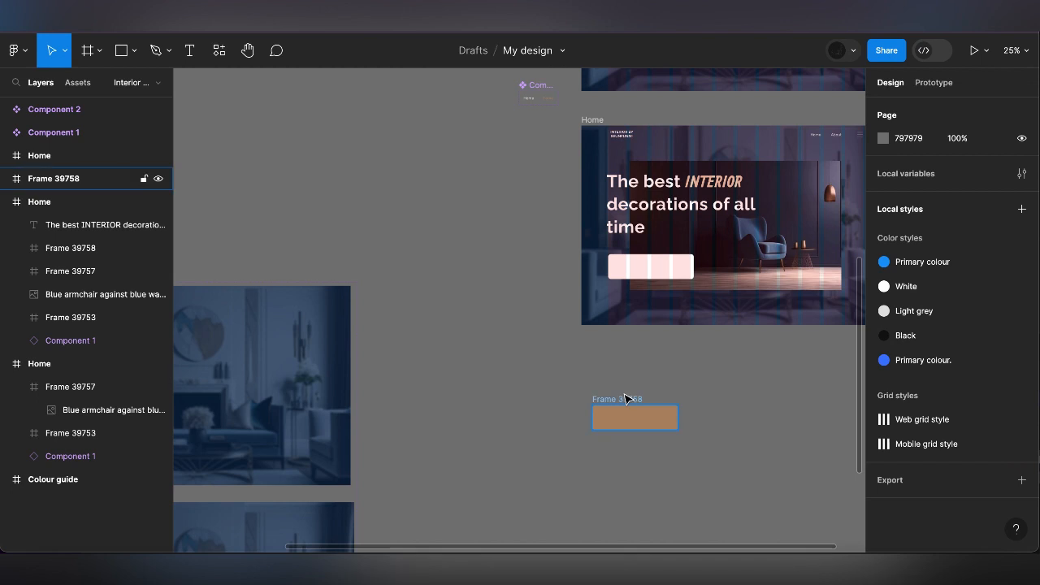
Add the text SHOP NOW inside the brown rounded frame below the Home frame
{"action": "left_click", "coordinate": [626, 398]}
{"action": "left_click", "coordinate": [186, 45]}
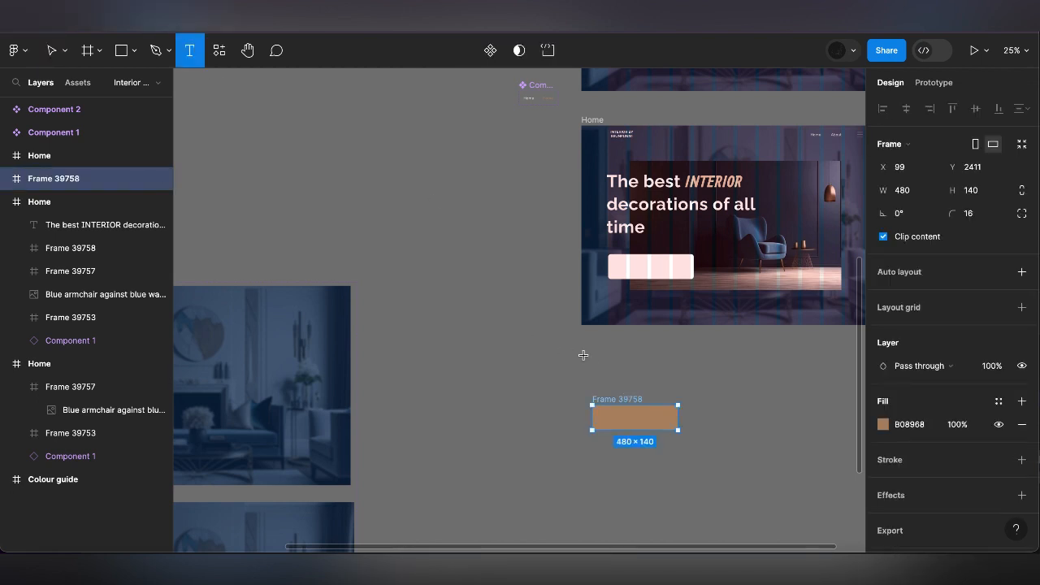
{"action": "left_click", "coordinate": [614, 414]}
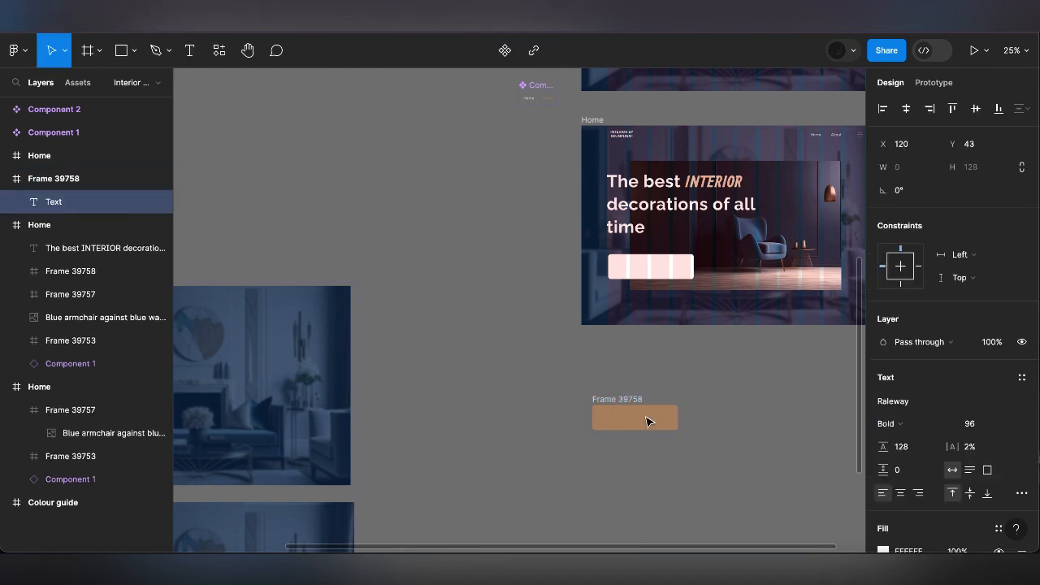
{"action": "type", "text": "SHOP N"}
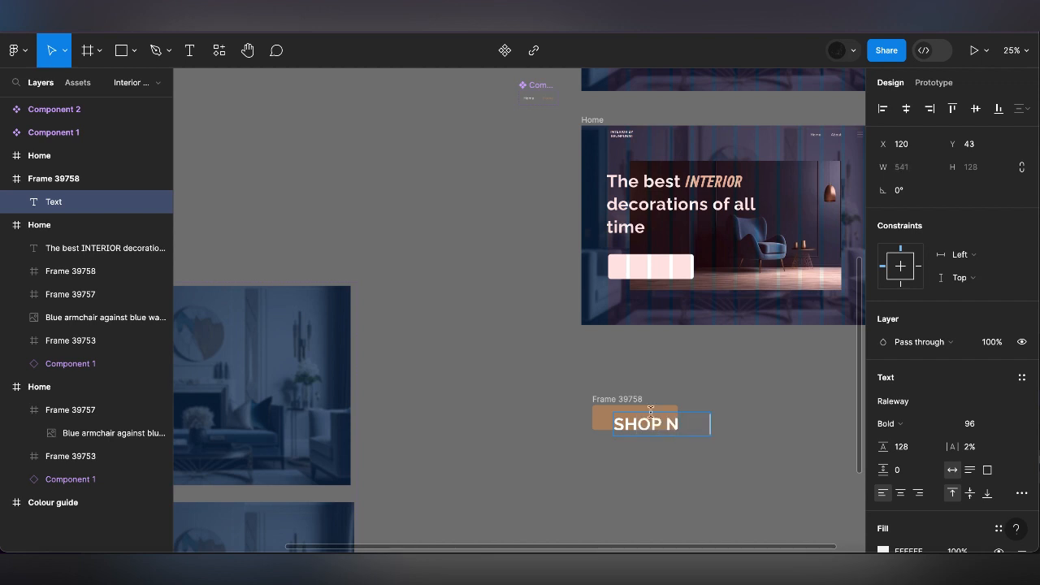
{"action": "type", "text": "OW"}
{"action": "key", "text": "Escape"}
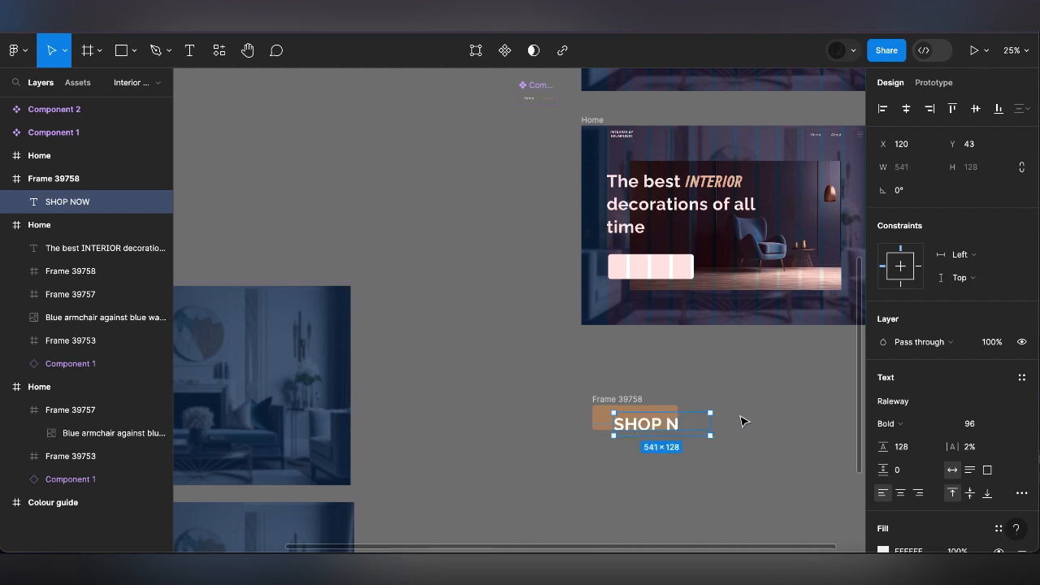
Format the SHOP NOW text at size 32 with Auto line height, and centre it horizontally and vertically in the brown frame
{"action": "left_click", "coordinate": [1016, 427]}
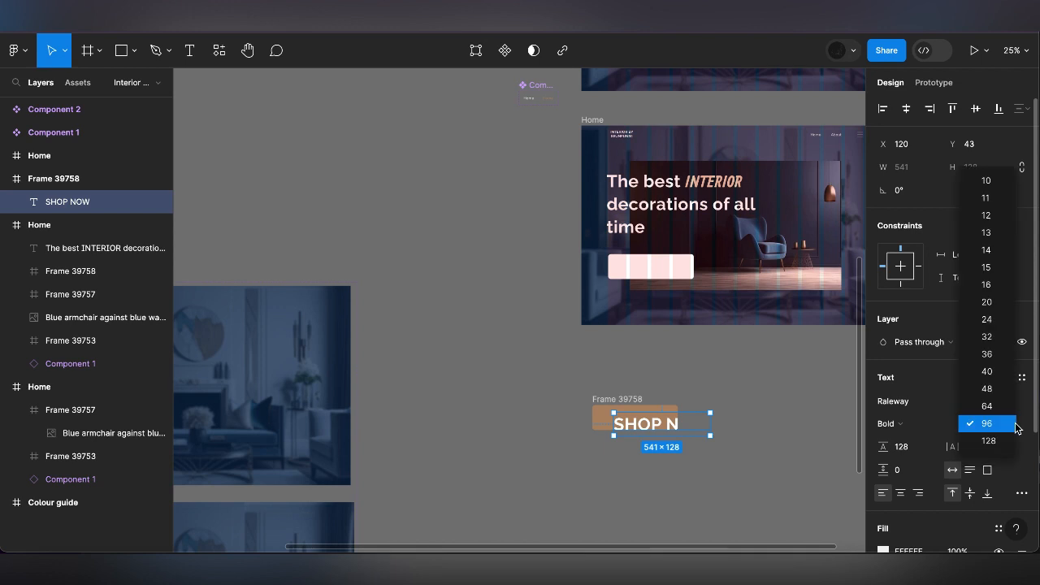
{"action": "left_click", "coordinate": [981, 335]}
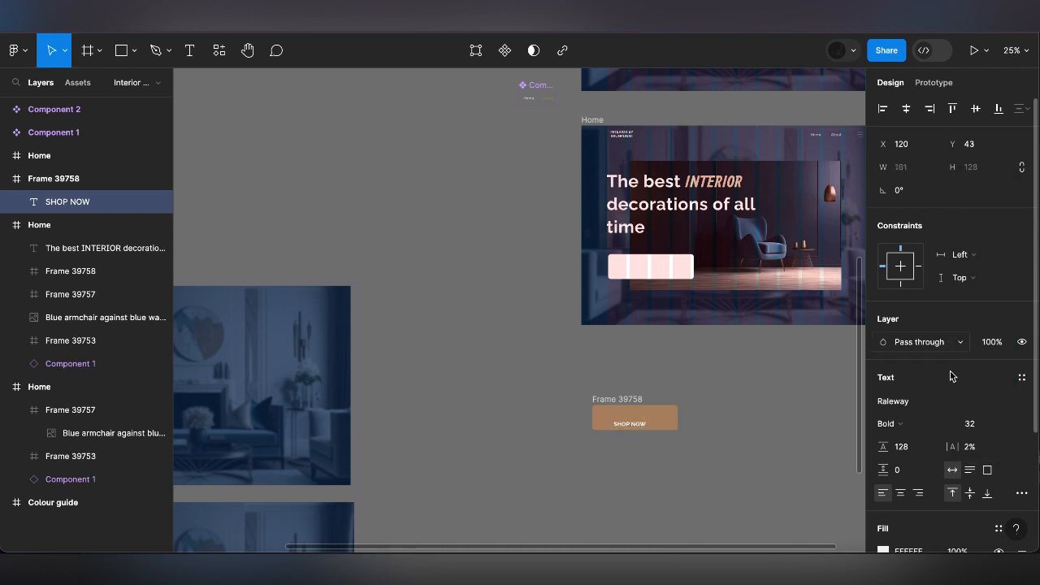
{"action": "left_click", "coordinate": [916, 446]}
{"action": "type", "text": "AUTO"}
{"action": "key", "text": "Return"}
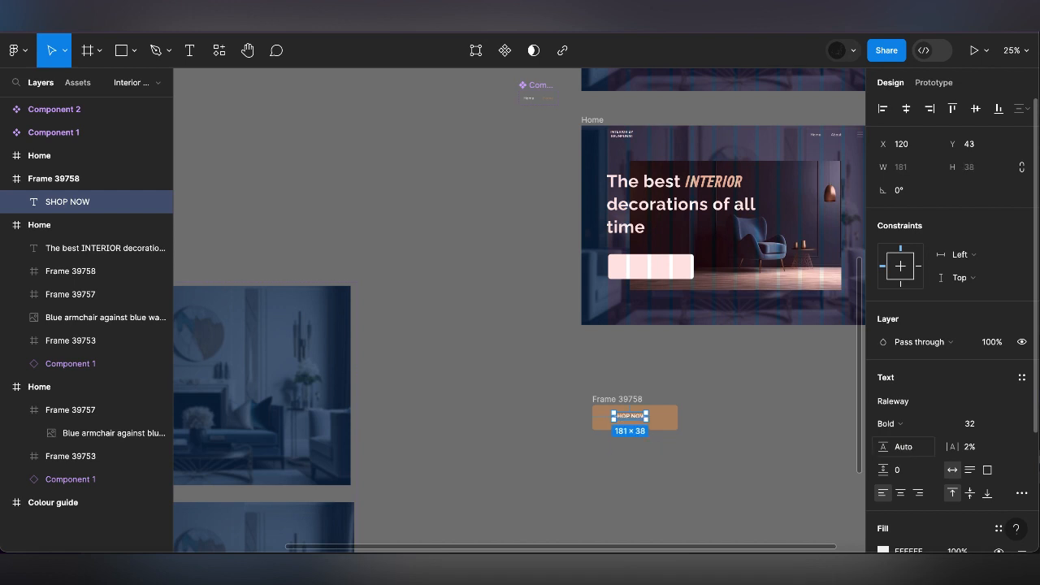
{"action": "left_click", "coordinate": [906, 108]}
{"action": "left_click", "coordinate": [975, 108]}
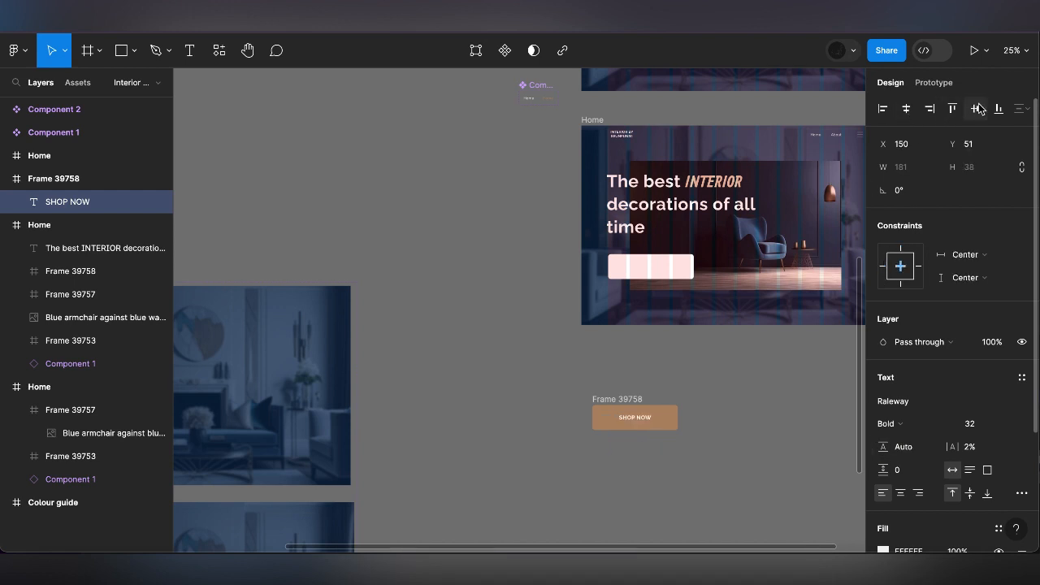
Add a stroke to the button frame and colour it B08968, sampled from the frame's own brown fill
{"action": "scroll", "coordinate": [722, 408], "scroll_direction": "up", "scroll_amount": 5}
{"action": "scroll", "coordinate": [721, 408], "scroll_direction": "down", "scroll_amount": 2}
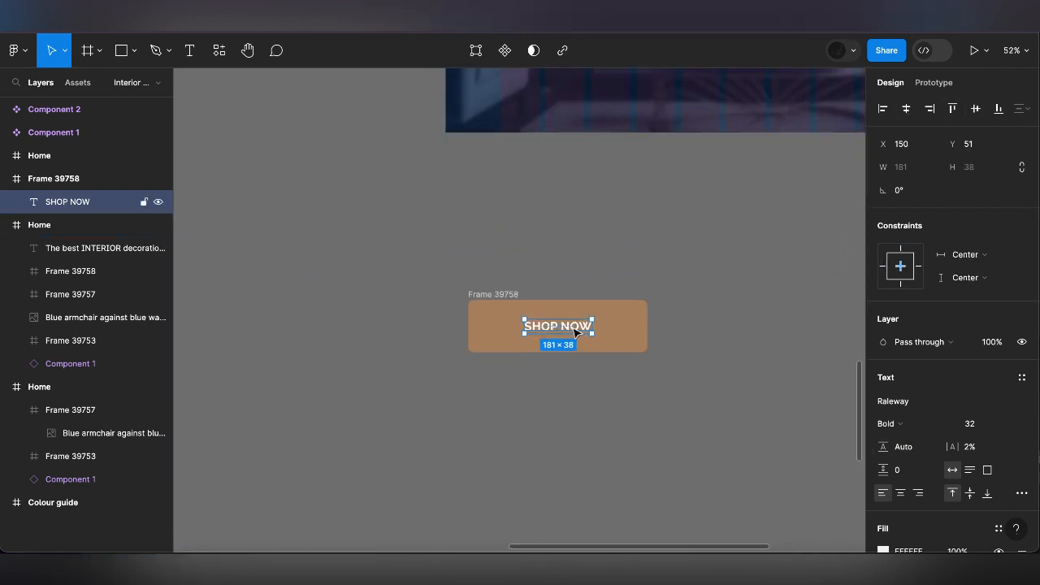
{"action": "left_click", "coordinate": [510, 296]}
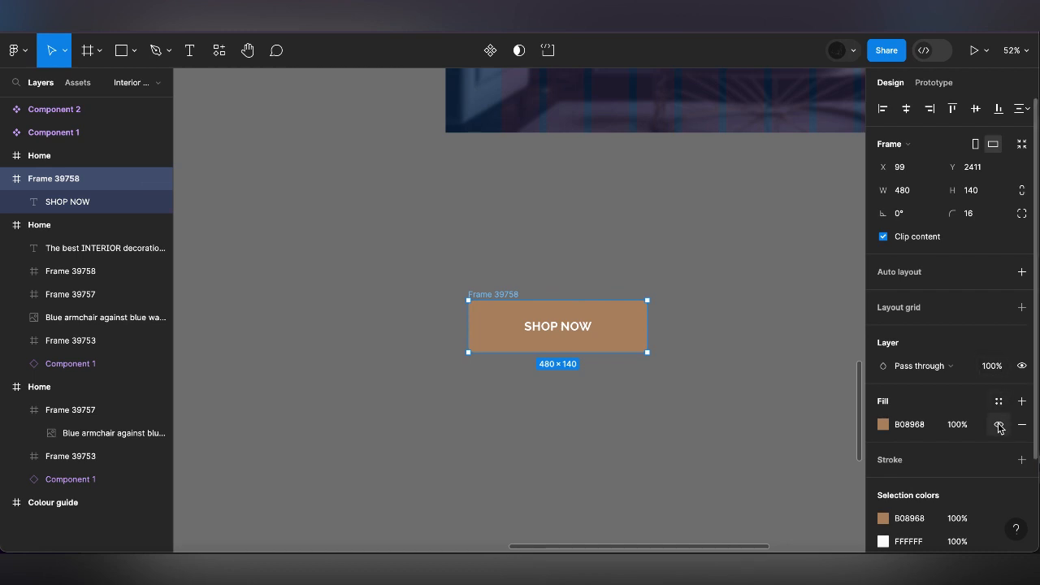
{"action": "left_click", "coordinate": [1021, 460]}
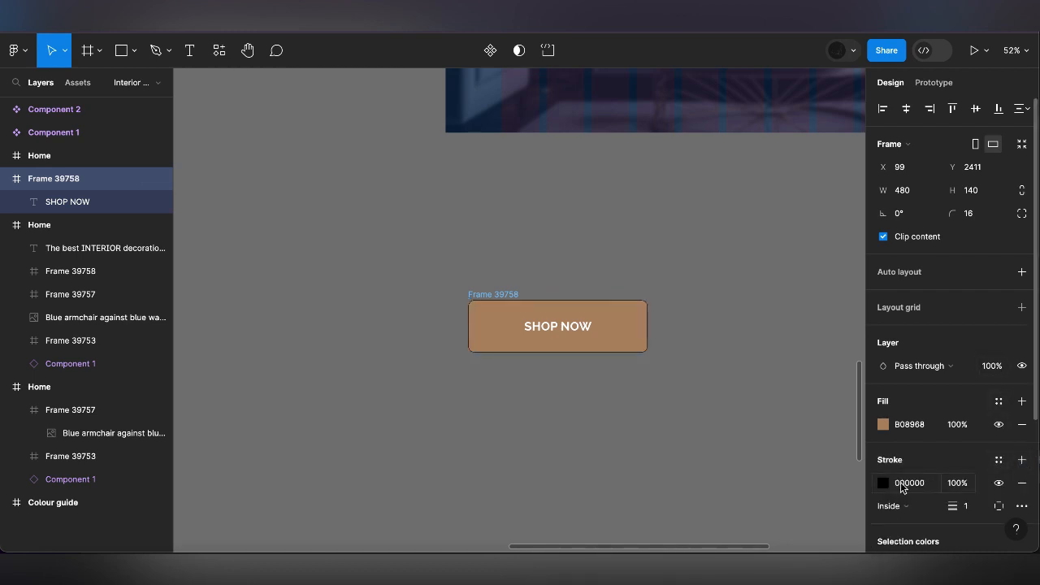
{"action": "left_click", "coordinate": [882, 483]}
{"action": "left_click", "coordinate": [712, 380]}
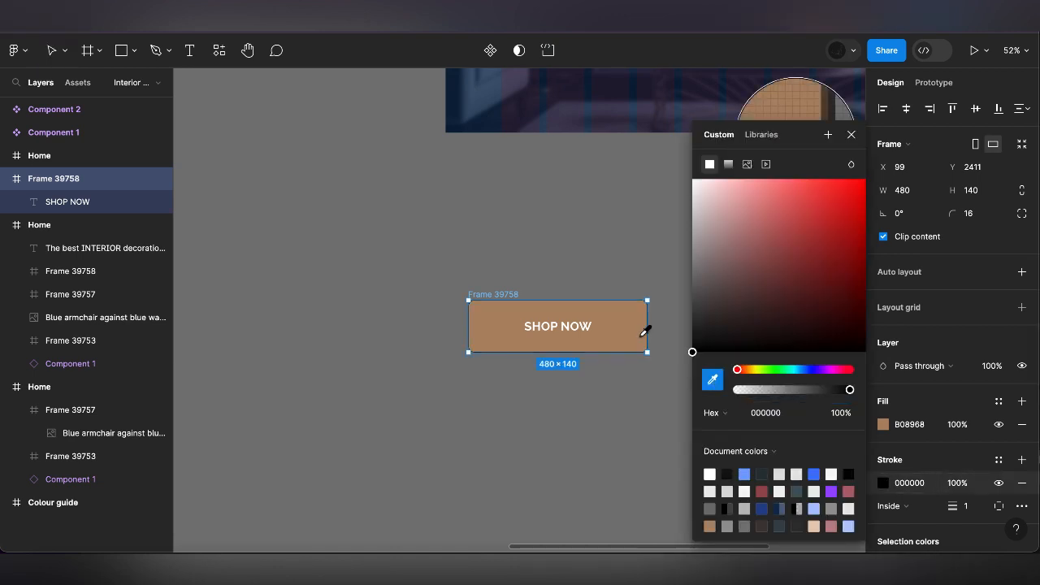
{"action": "left_click", "coordinate": [636, 336]}
{"action": "left_click", "coordinate": [850, 134]}
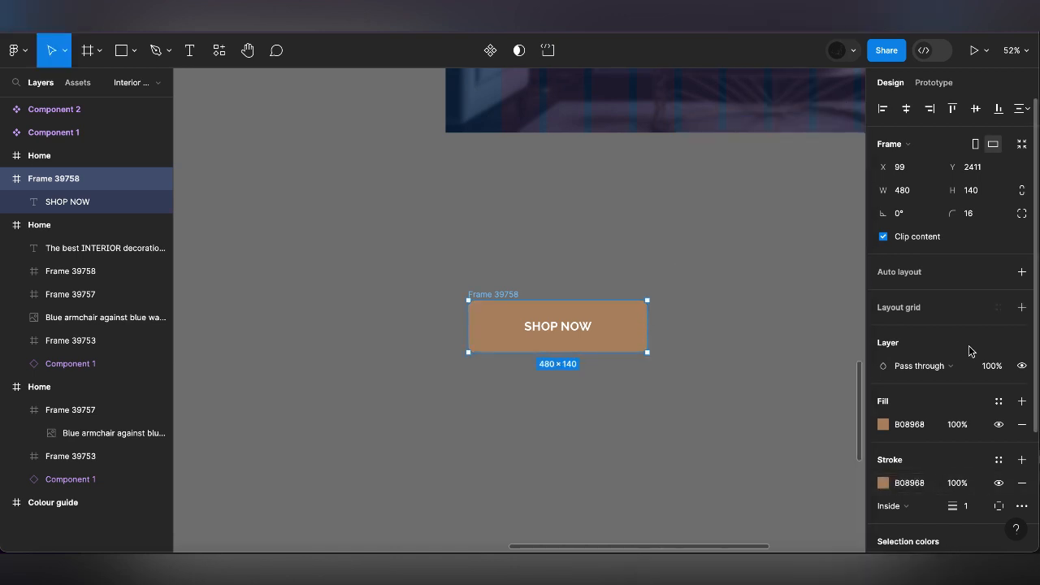
Remove the button frame's brown fill and recolour its white SHOP NOW text to B08968
{"action": "left_click", "coordinate": [1021, 424]}
{"action": "scroll", "coordinate": [967, 443], "scroll_direction": "down", "scroll_amount": 2}
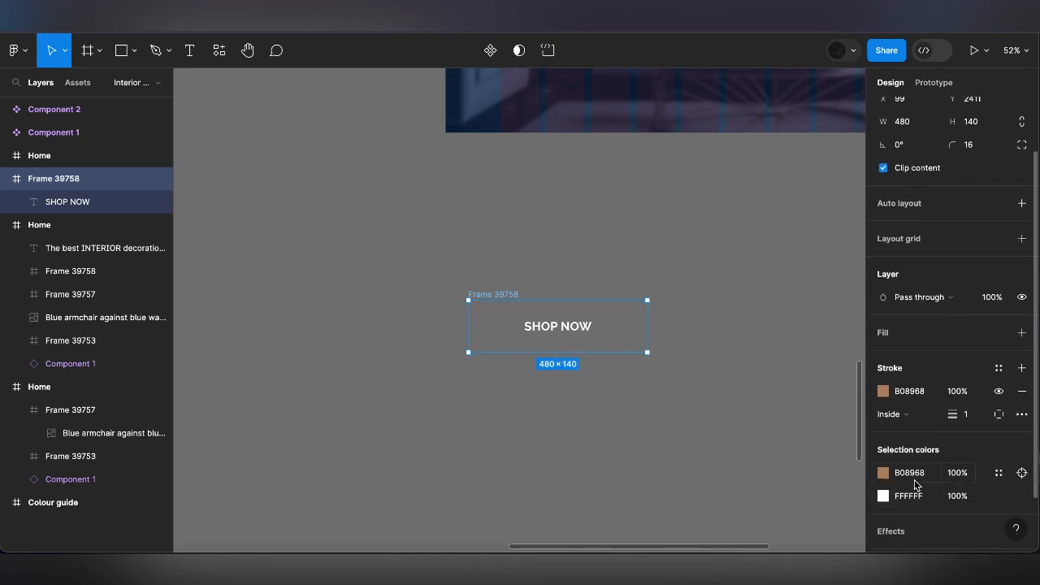
{"action": "left_click", "coordinate": [915, 474]}
{"action": "left_click", "coordinate": [914, 497]}
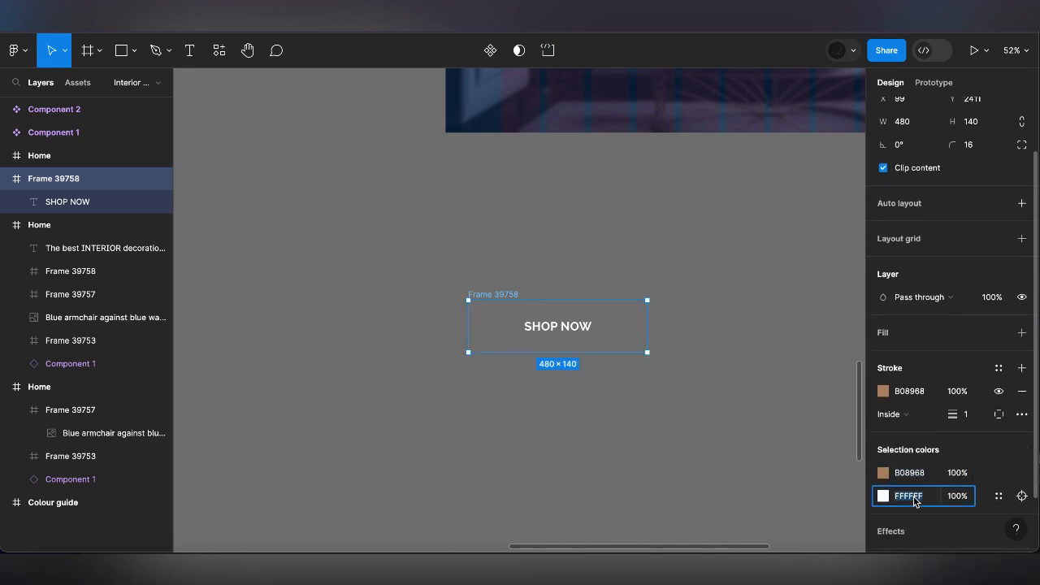
{"action": "left_click", "coordinate": [723, 401]}
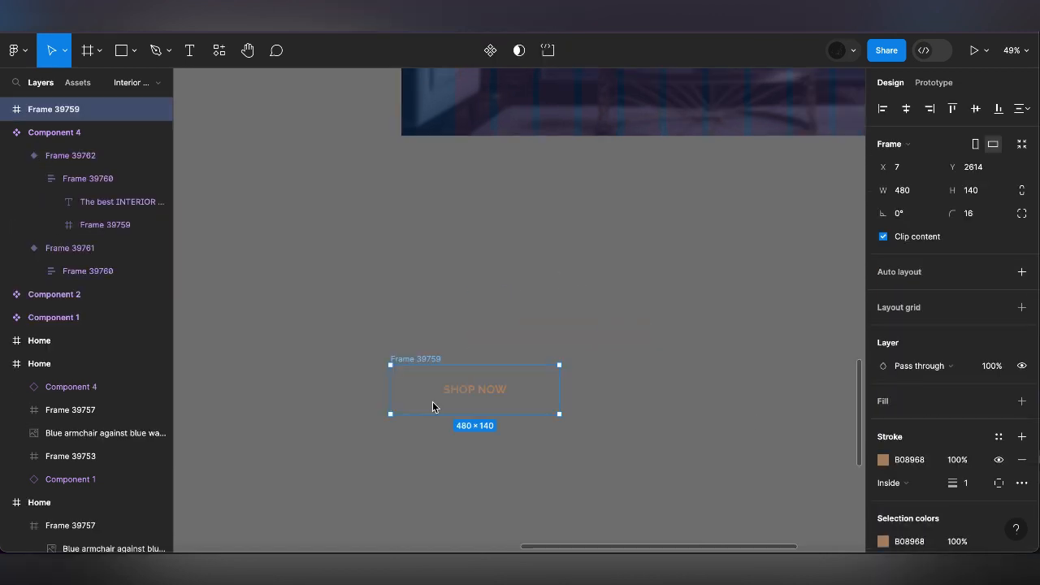
{"action": "scroll", "coordinate": [436, 362], "scroll_direction": "down", "scroll_amount": 3}
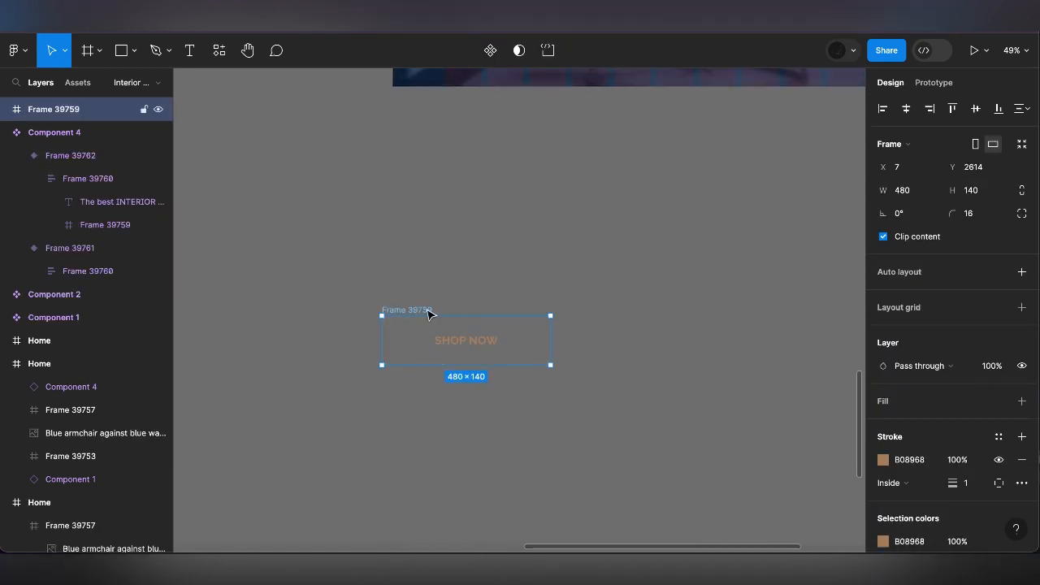
{"action": "left_click", "coordinate": [133, 50]}
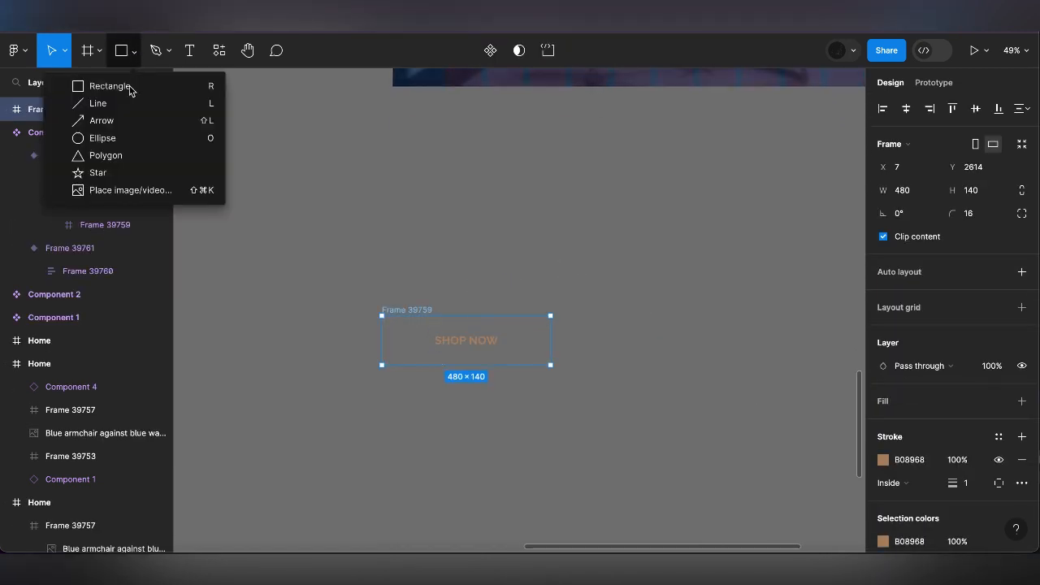
{"action": "left_click", "coordinate": [113, 138]}
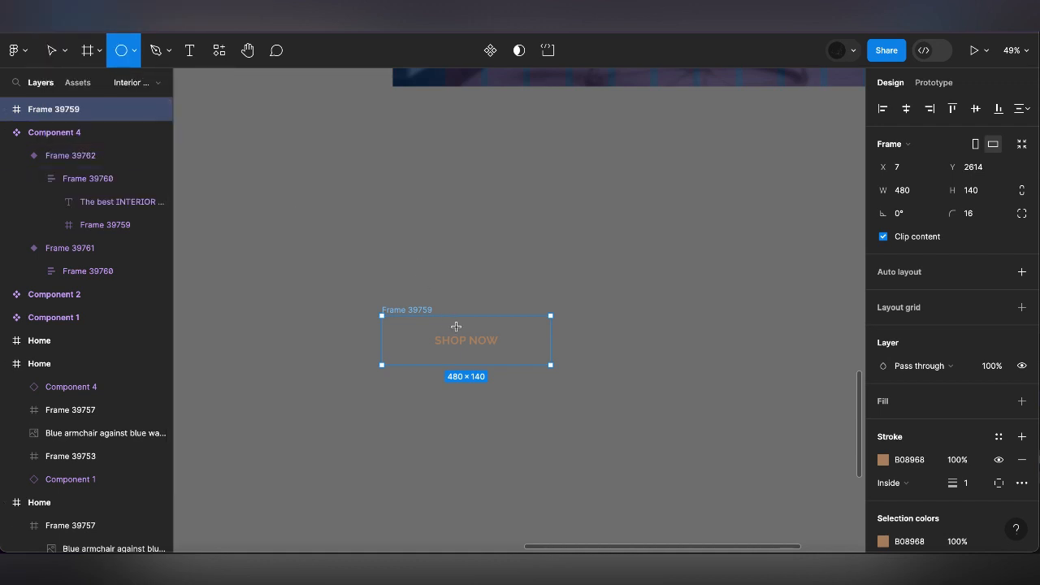
{"action": "left_click_drag", "start_coordinate": [456, 326], "coordinate": [463, 334]}
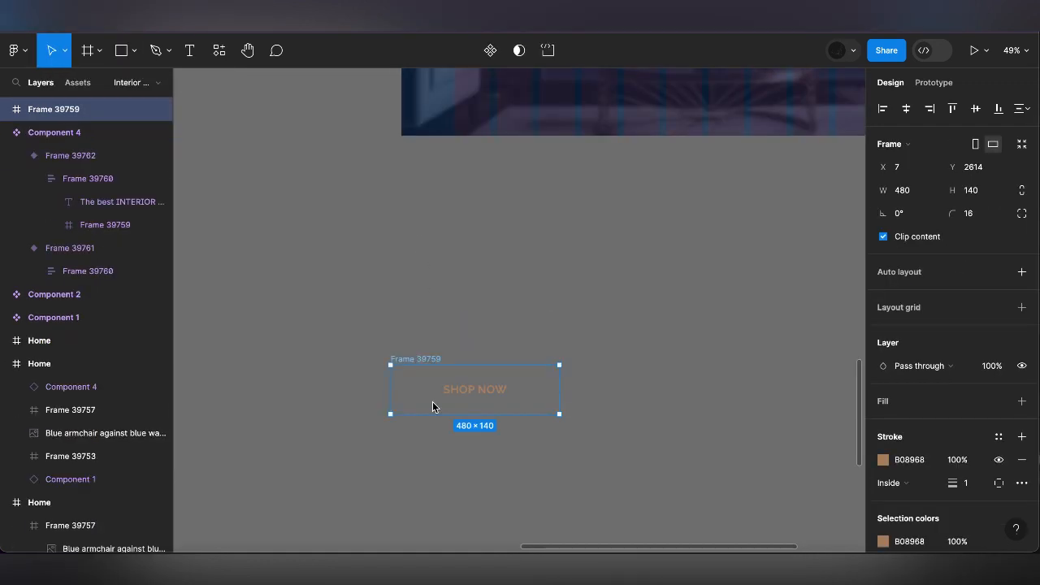
Draw a circle about 20 wide inside the outlined button, just above the SHOP NOW text, and set its size to 1 by 1
{"action": "scroll", "coordinate": [435, 359], "scroll_direction": "down", "scroll_amount": 3}
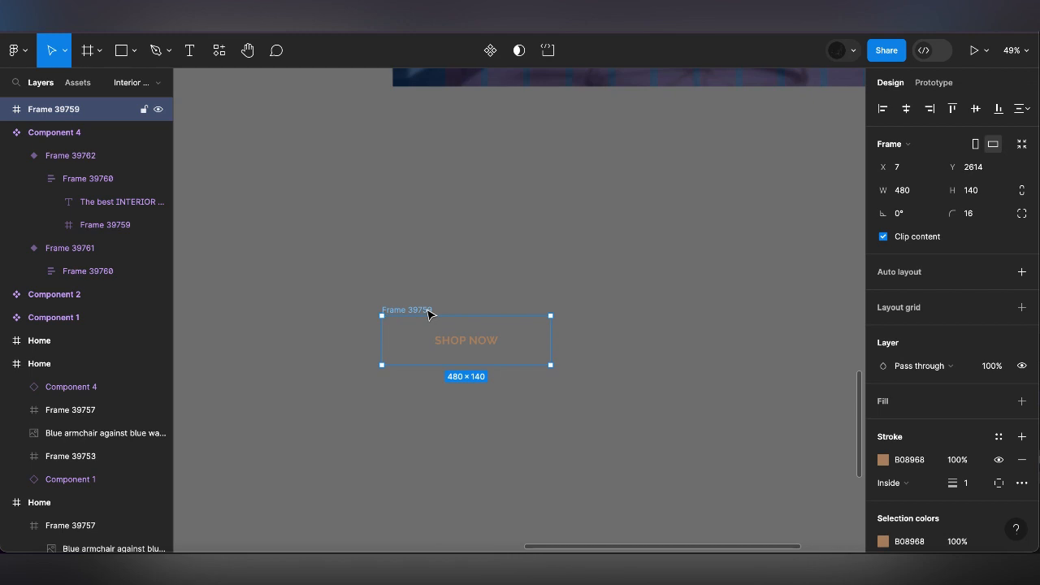
{"action": "left_click", "coordinate": [134, 50]}
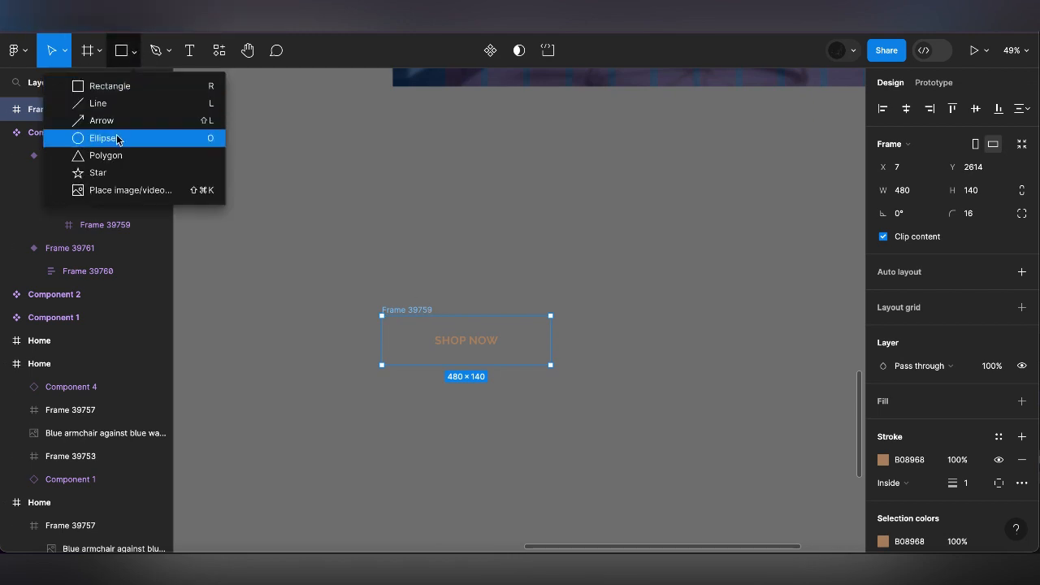
{"action": "left_click", "coordinate": [118, 140]}
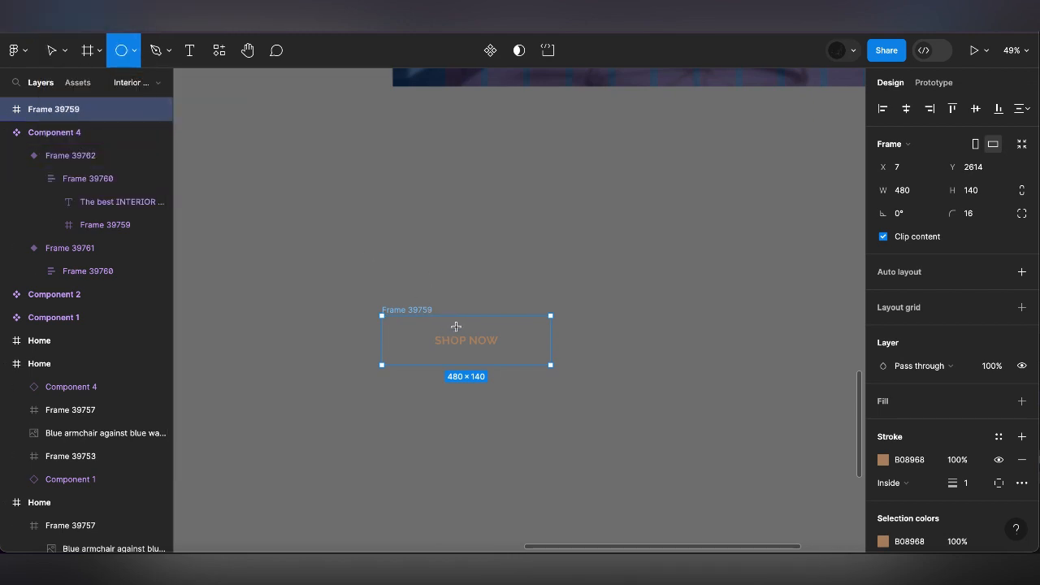
{"action": "left_click_drag", "start_coordinate": [456, 327], "coordinate": [461, 332]}
{"action": "left_click", "coordinate": [980, 172]}
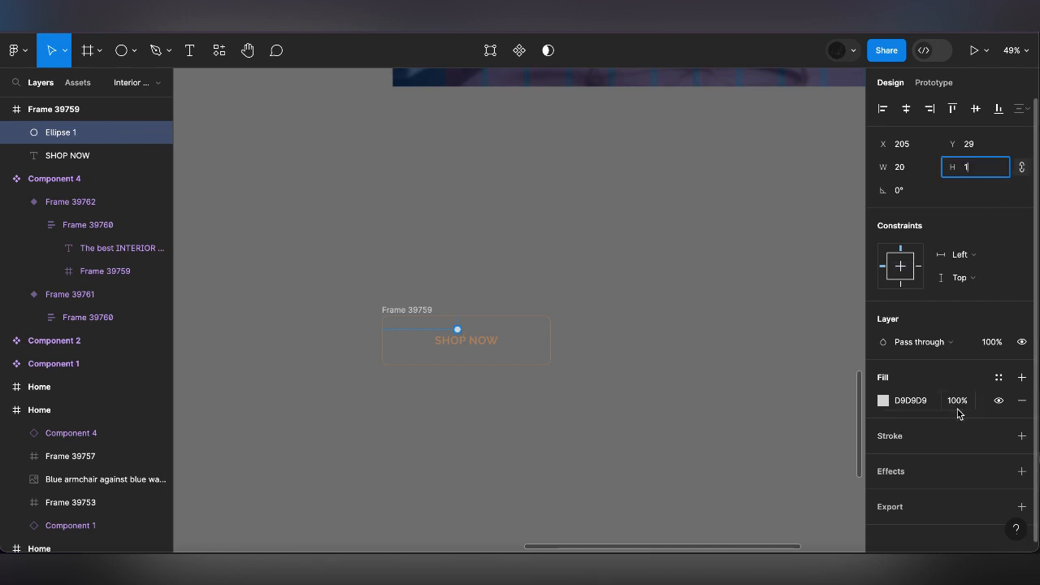
Try to paste the copied clipboard value as the ellipse's fill colour
{"action": "left_click", "coordinate": [912, 406]}
{"action": "type", "text": "SHOP NOW"}
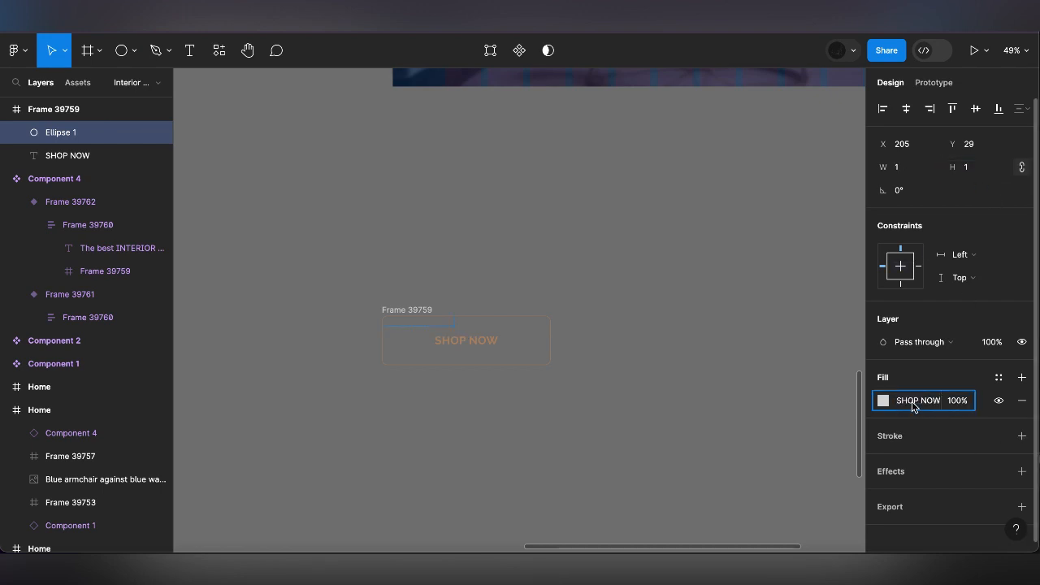
{"action": "key", "text": "Return"}
Fill the ellipse with B08968 sampled from the SHOP NOW text, and centre it horizontally and vertically in the button frame
{"action": "left_click", "coordinate": [883, 401]}
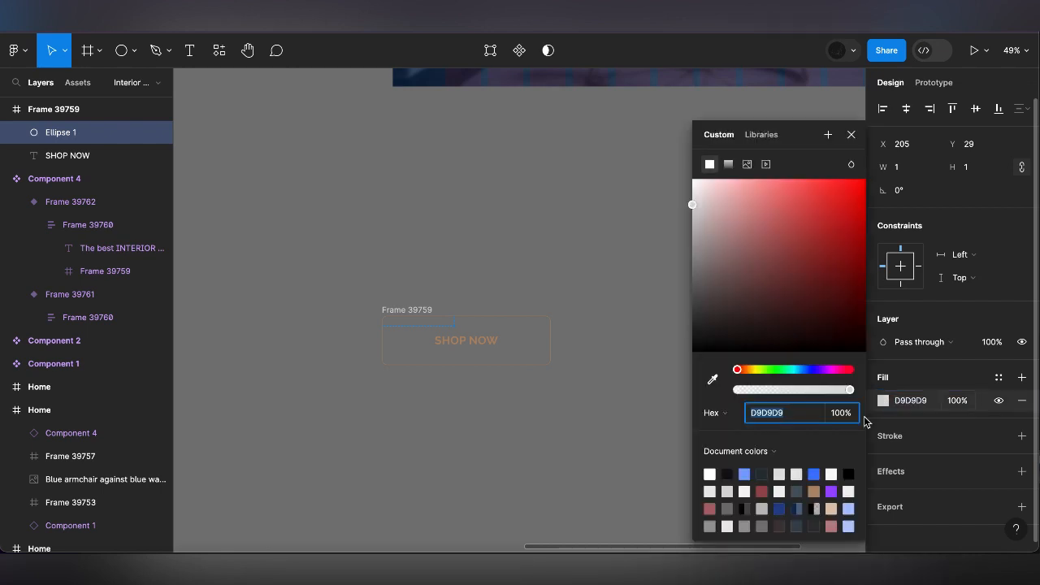
{"action": "left_click", "coordinate": [712, 380]}
{"action": "scroll", "coordinate": [488, 333], "scroll_direction": "up", "scroll_amount": 10}
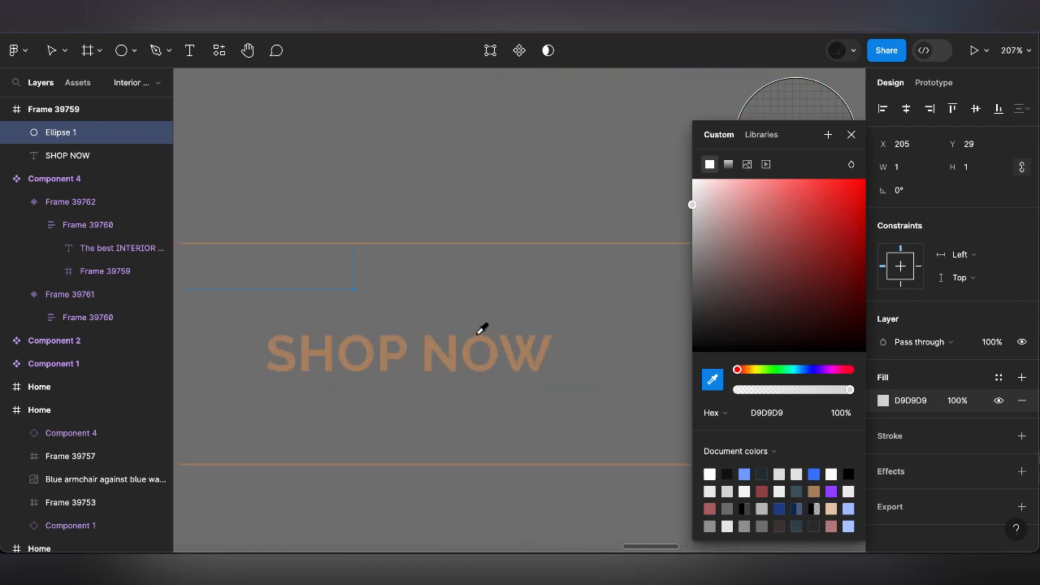
{"action": "left_click", "coordinate": [480, 349]}
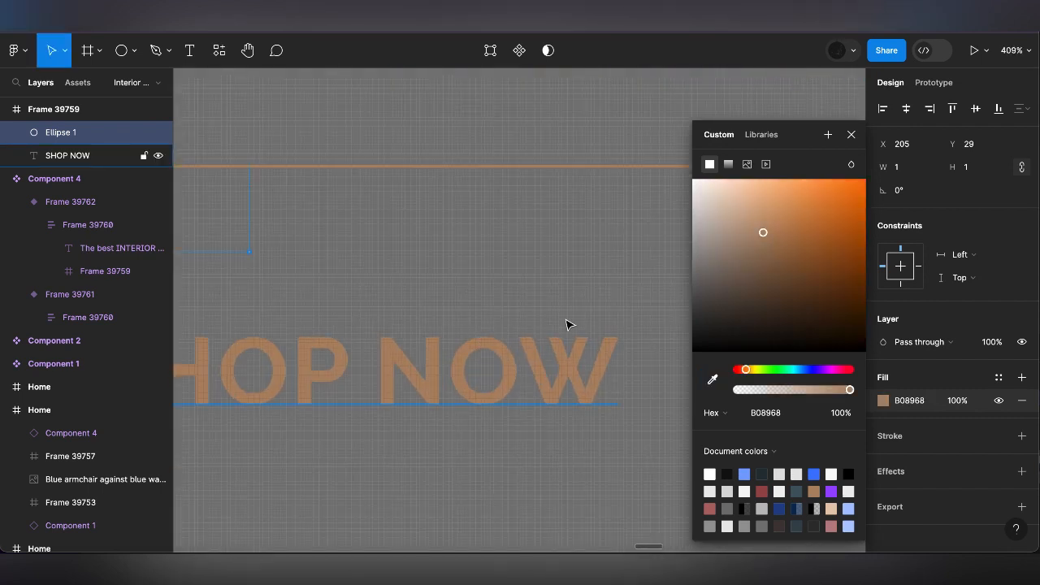
{"action": "scroll", "coordinate": [566, 325], "scroll_direction": "down", "scroll_amount": 10}
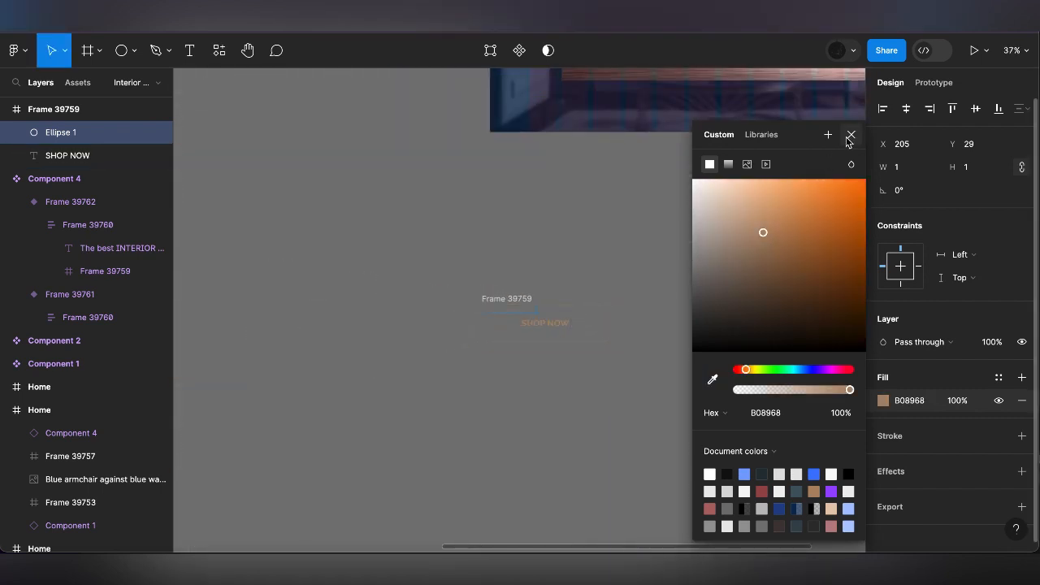
{"action": "left_click", "coordinate": [849, 135]}
{"action": "left_click", "coordinate": [906, 108]}
{"action": "left_click", "coordinate": [976, 108]}
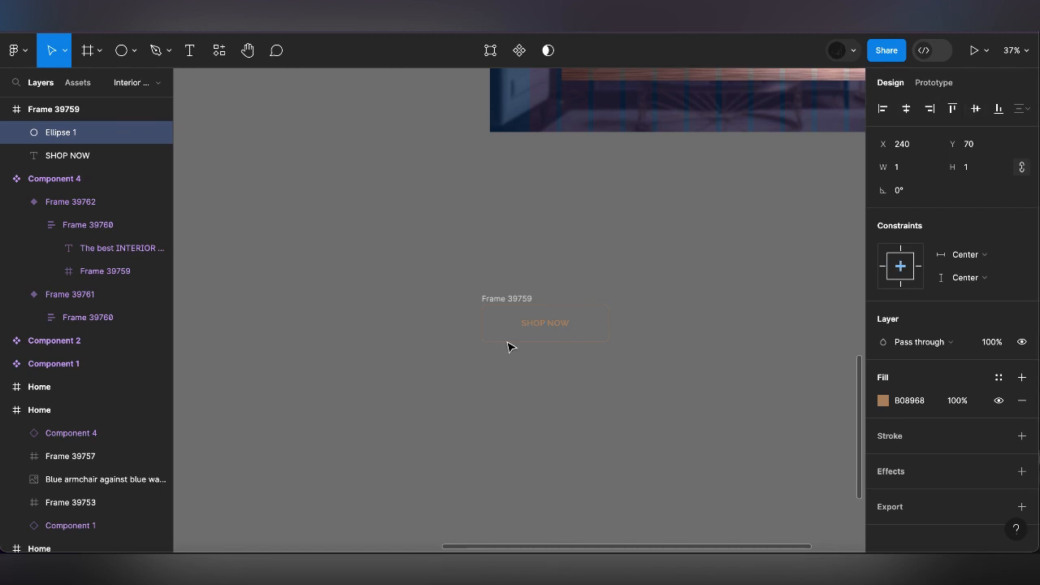
Duplicate the outlined button frame directly below the original and set the copy's ellipse to 2000 by 2000
{"action": "left_click", "coordinate": [503, 299]}
{"action": "left_click_drag", "start_coordinate": [503, 299], "coordinate": [504, 364]}
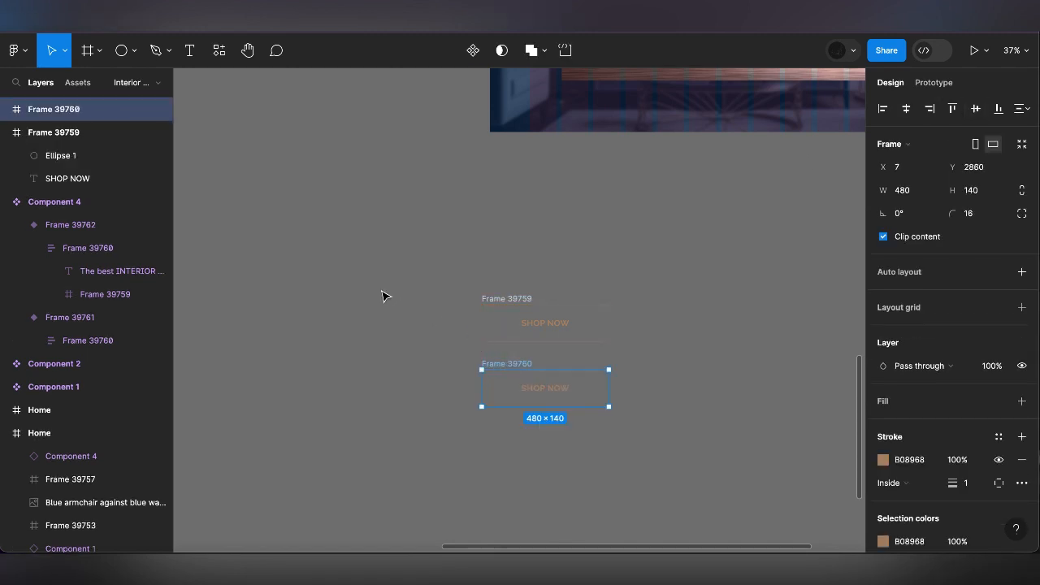
{"action": "left_click", "coordinate": [5, 108]}
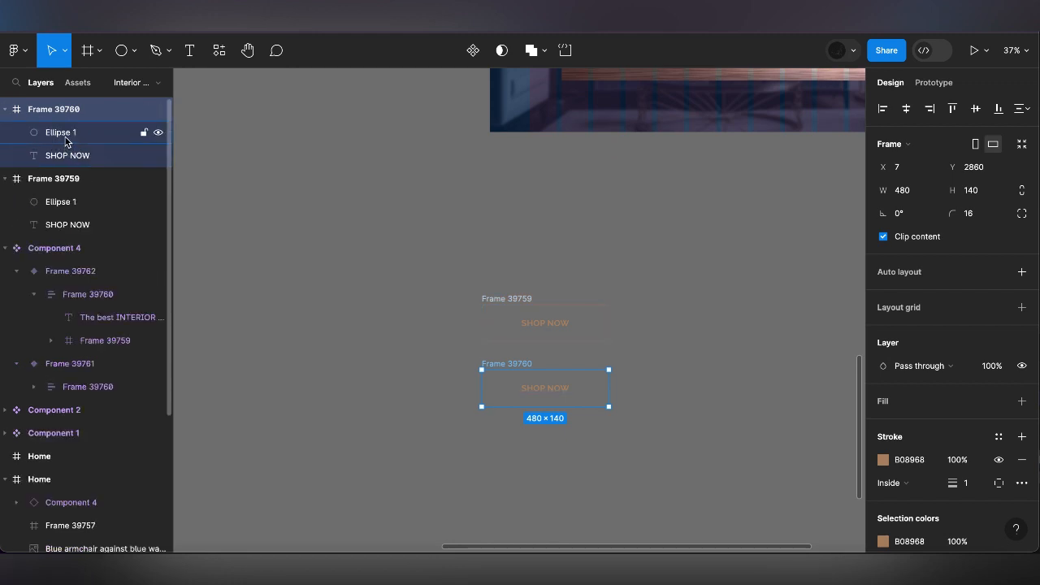
{"action": "left_click", "coordinate": [65, 131]}
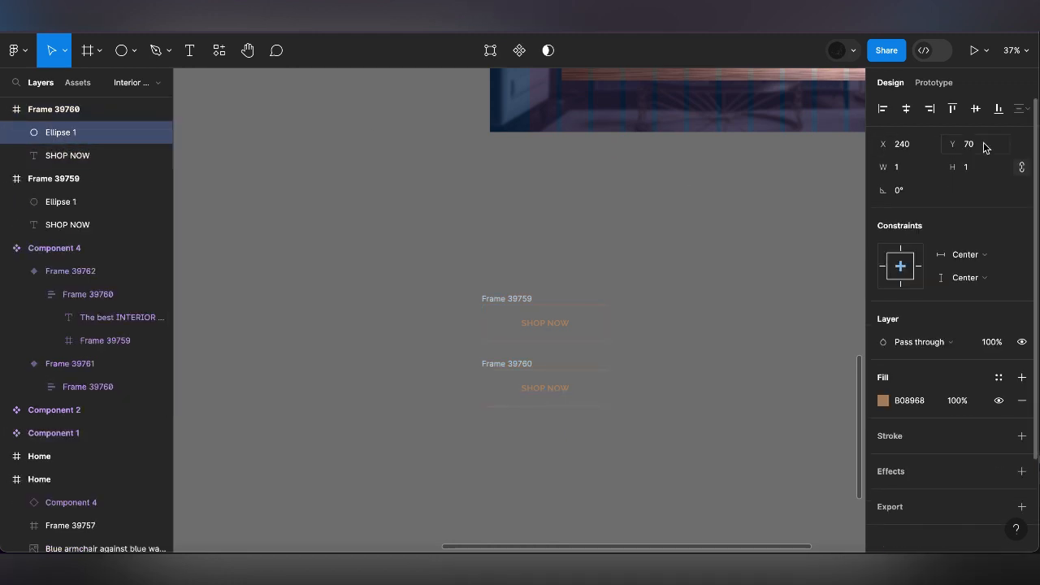
{"action": "left_click", "coordinate": [977, 168]}
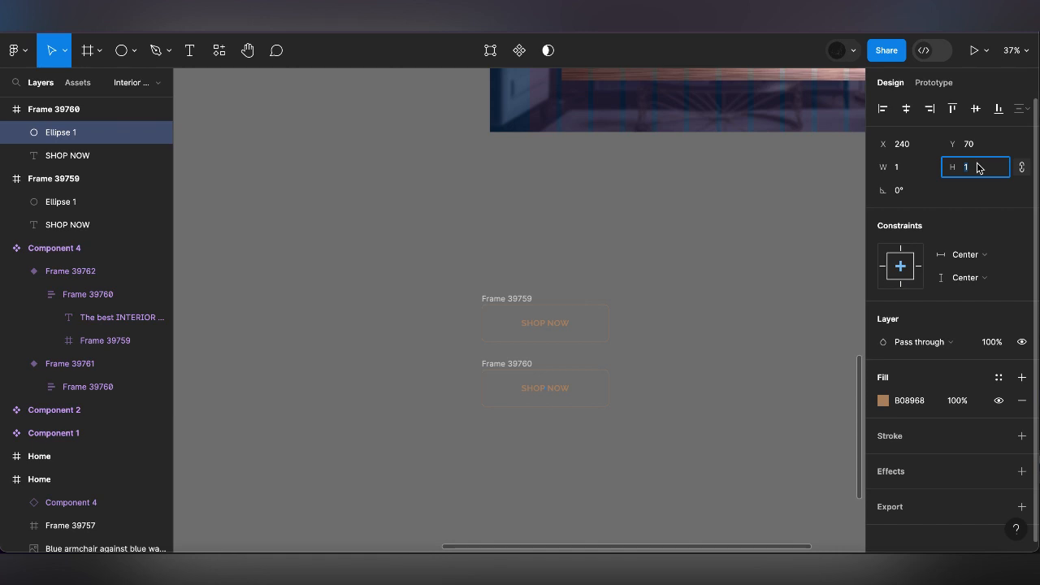
{"action": "type", "text": "2000"}
{"action": "key", "text": "Return"}
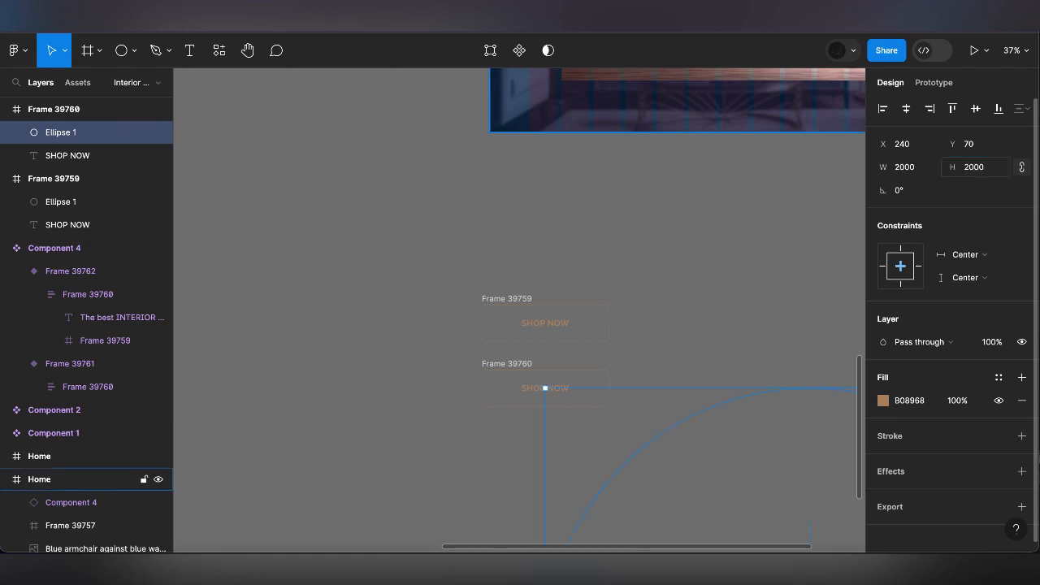
Centre the large ellipse vertically in the copied button frame and place the SHOP NOW text in front of the ellipse in both frames
{"action": "left_click", "coordinate": [976, 108]}
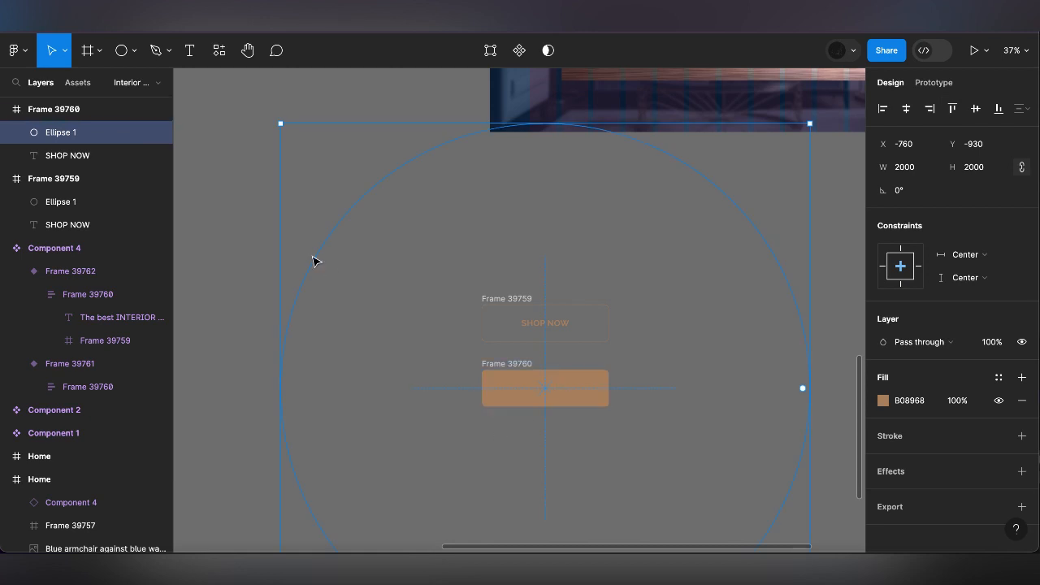
{"action": "left_click", "coordinate": [79, 157]}
{"action": "left_click_drag", "start_coordinate": [80, 157], "coordinate": [77, 126]}
{"action": "left_click_drag", "start_coordinate": [72, 225], "coordinate": [69, 198]}
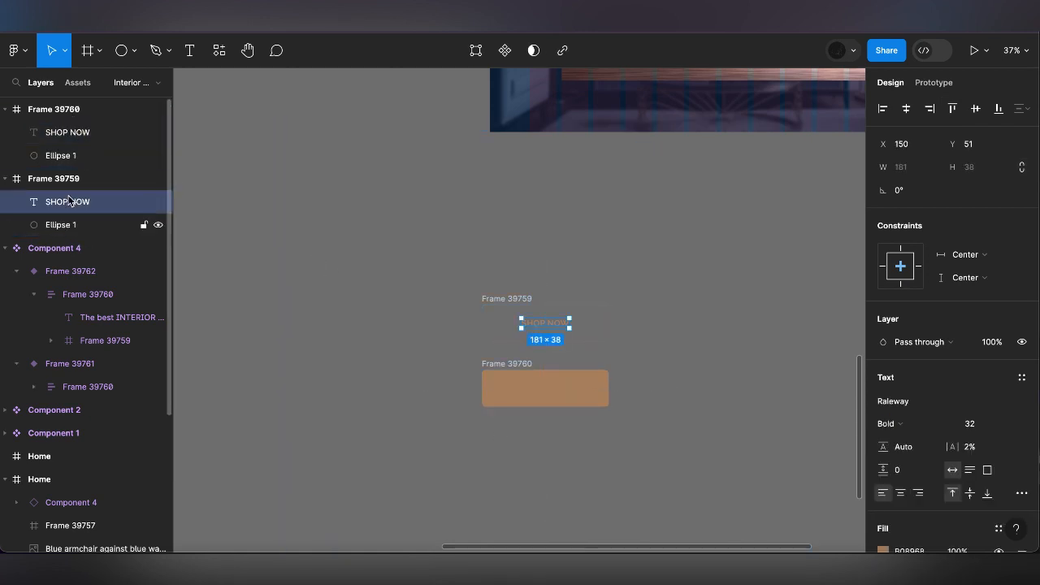
Set the fill of the SHOP NOW text in the brown-filled button to FFFFFF
{"action": "left_click", "coordinate": [547, 391]}
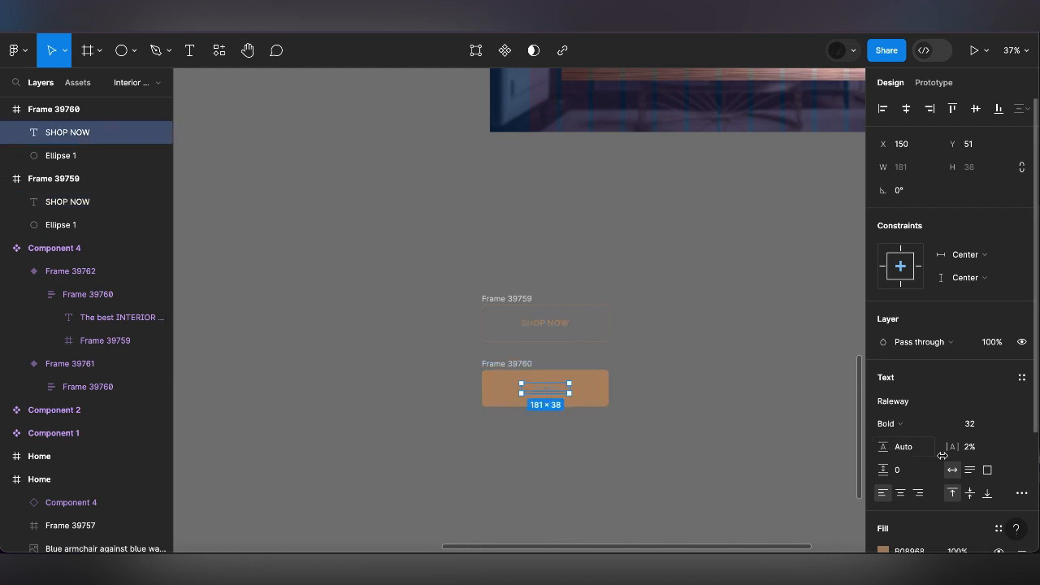
{"action": "scroll", "coordinate": [993, 434], "scroll_direction": "down", "scroll_amount": 3}
{"action": "left_click", "coordinate": [913, 498]}
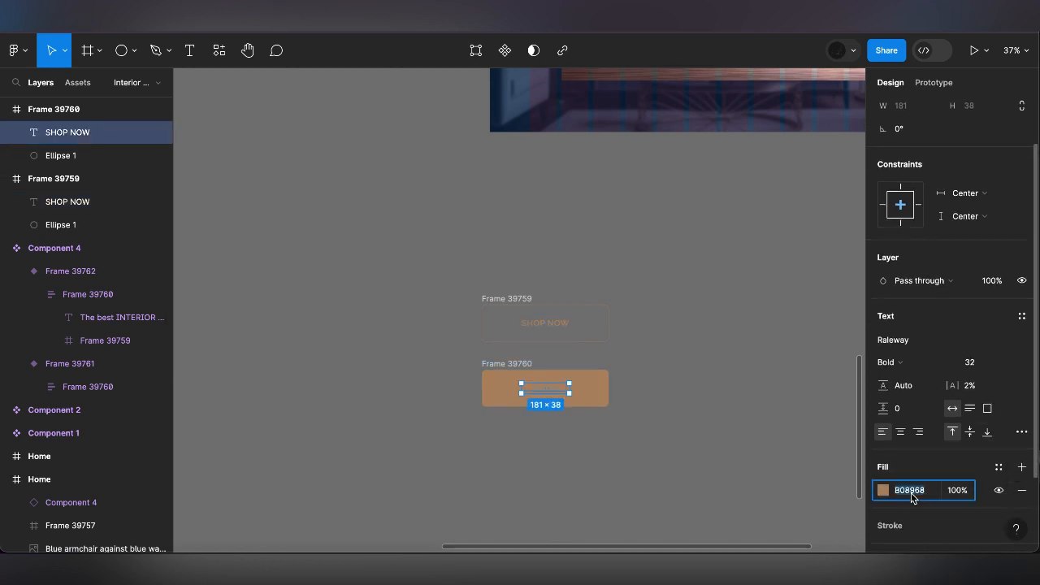
{"action": "type", "text": "FFFFFF"}
{"action": "key", "text": "Return"}
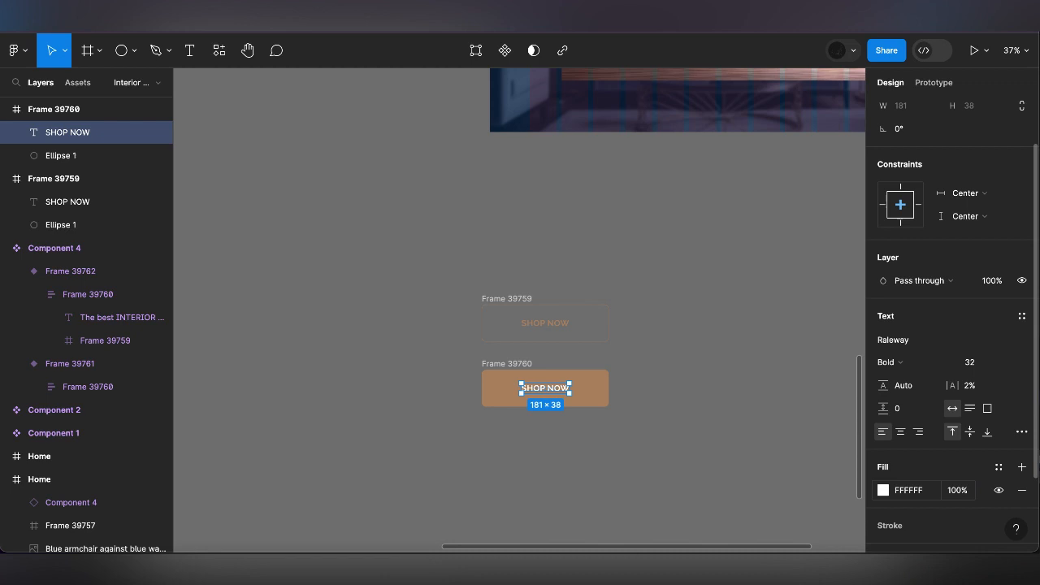
{"action": "left_click", "coordinate": [828, 428]}
Combine the outlined and the brown-filled button frames into one component set
{"action": "left_click", "coordinate": [517, 363]}
{"action": "left_click", "coordinate": [517, 303], "text": "shift"}
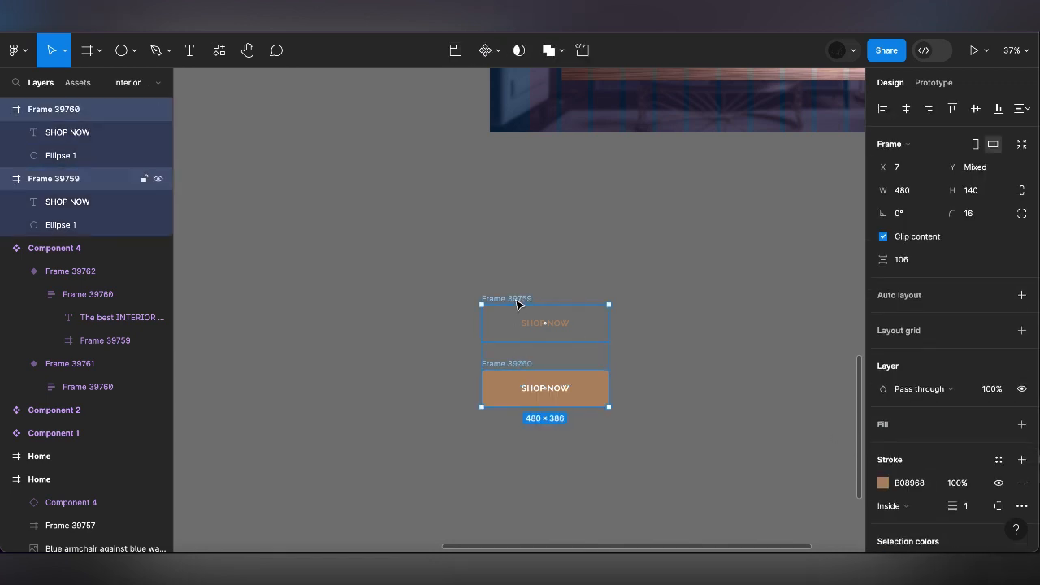
{"action": "left_click", "coordinate": [499, 52]}
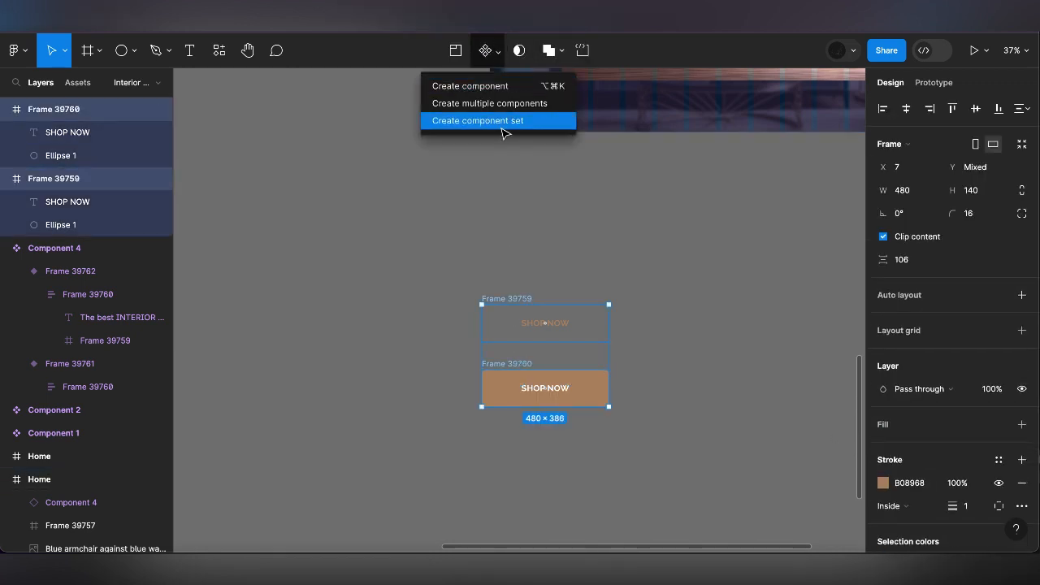
{"action": "left_click", "coordinate": [503, 123]}
Link the outlined button variant to the brown-filled variant with a Change to interaction triggered While hovering
{"action": "left_click", "coordinate": [580, 321]}
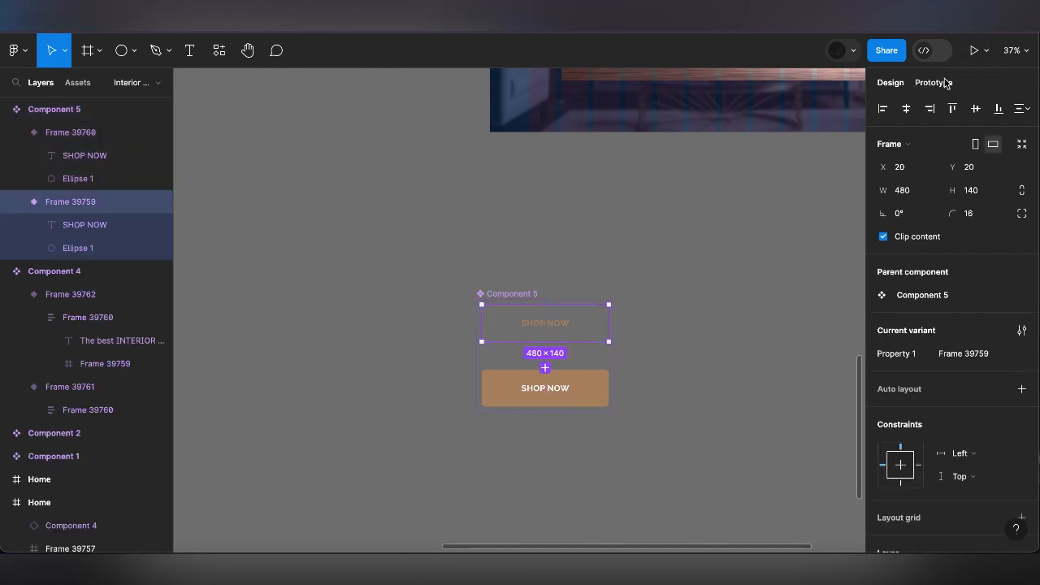
{"action": "left_click", "coordinate": [934, 82]}
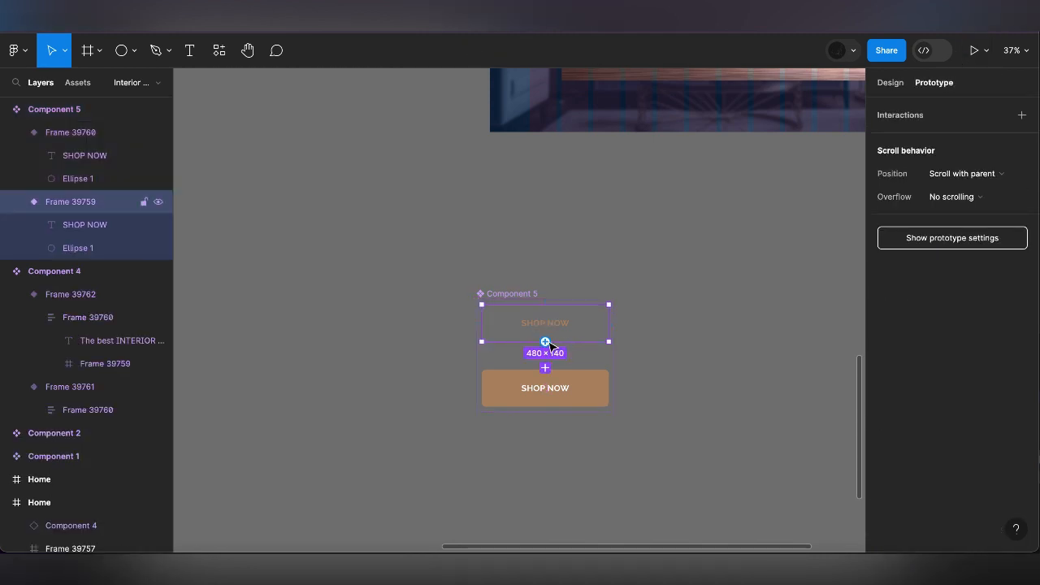
{"action": "left_click_drag", "start_coordinate": [545, 341], "coordinate": [549, 380]}
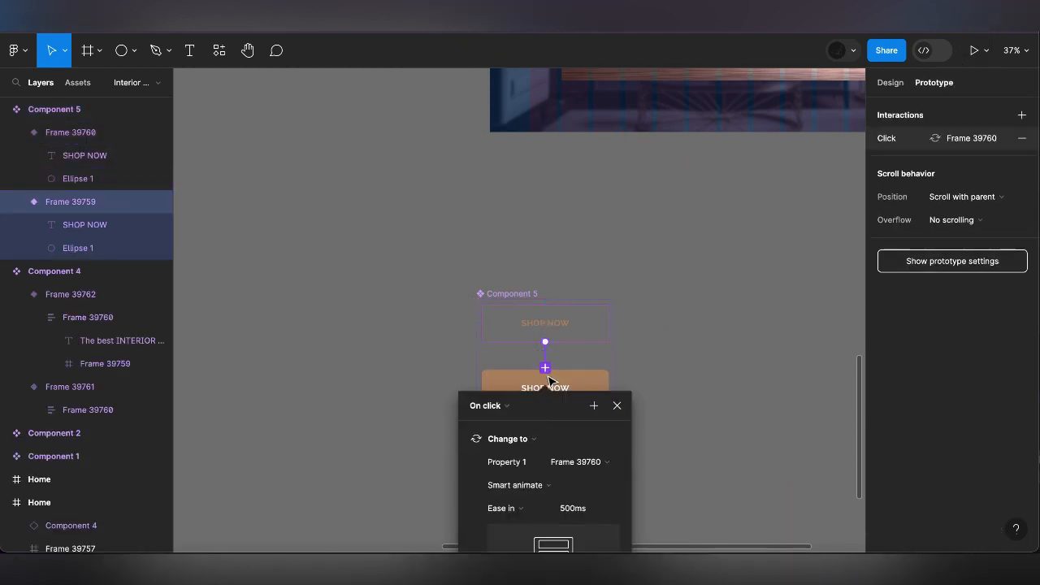
{"action": "left_click", "coordinate": [508, 406]}
{"action": "left_click", "coordinate": [500, 440]}
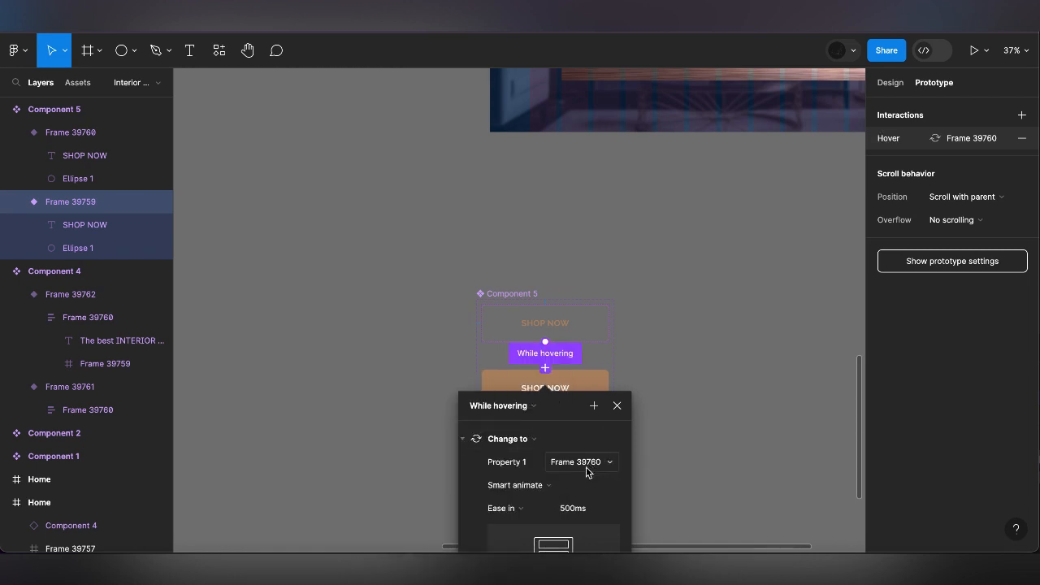
{"action": "left_click", "coordinate": [616, 407]}
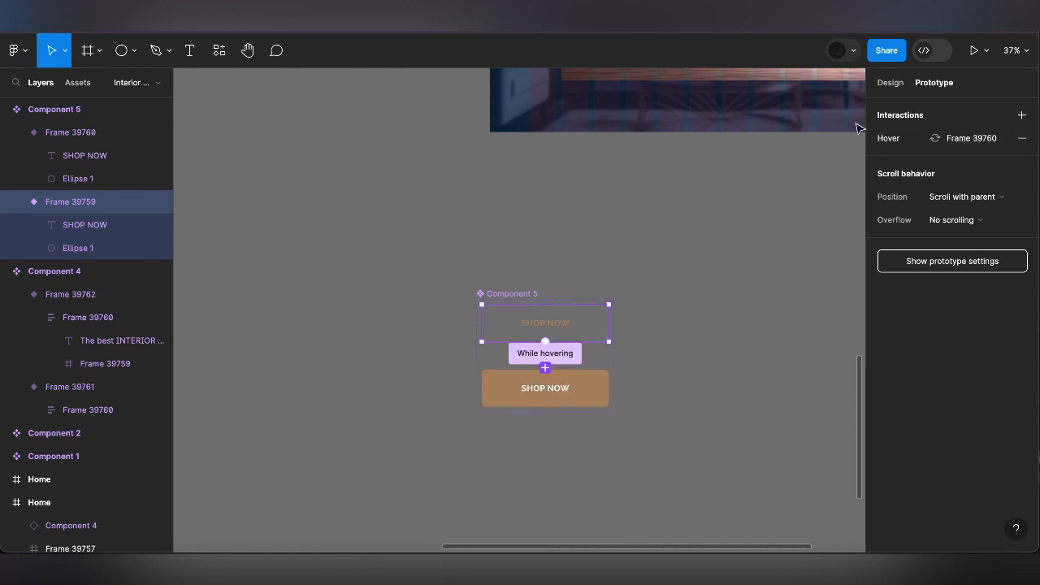
Review the While hovering connection between the two SHOP NOW button variants
{"action": "left_click", "coordinate": [887, 83]}
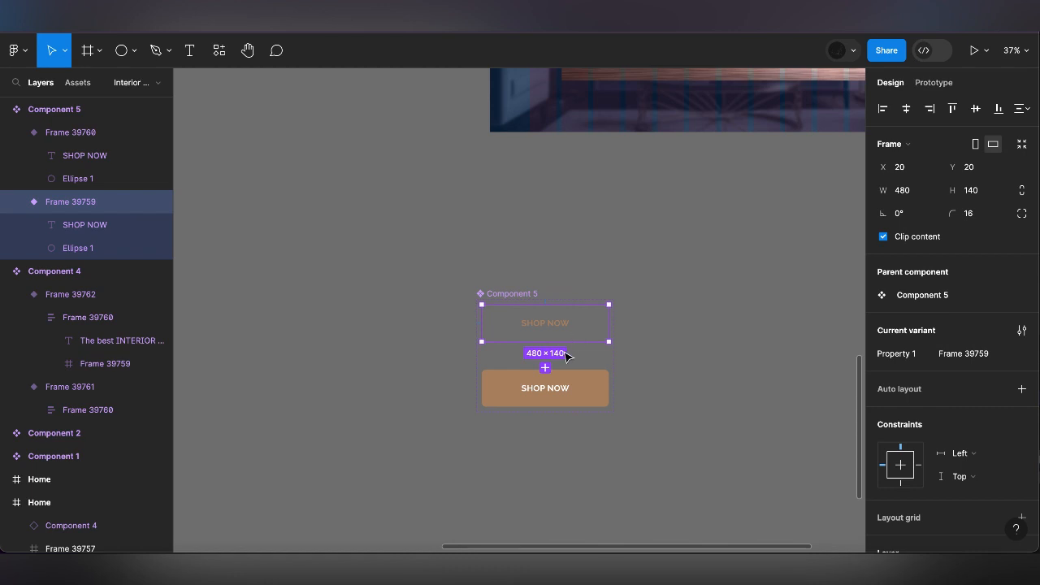
{"action": "key", "text": "Escape"}
{"action": "left_click", "coordinate": [930, 85]}
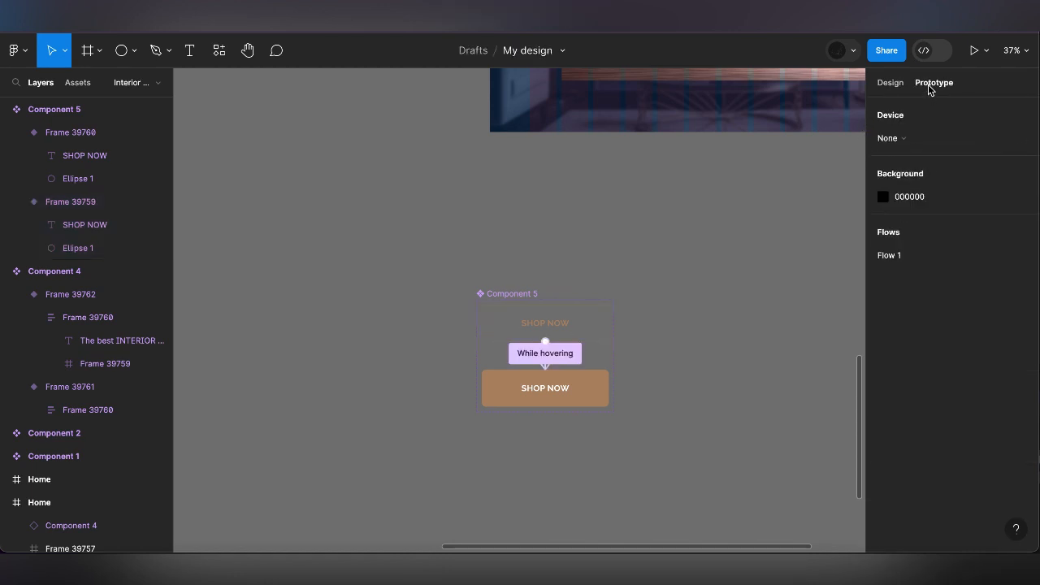
{"action": "left_click", "coordinate": [549, 358]}
{"action": "left_click", "coordinate": [586, 492]}
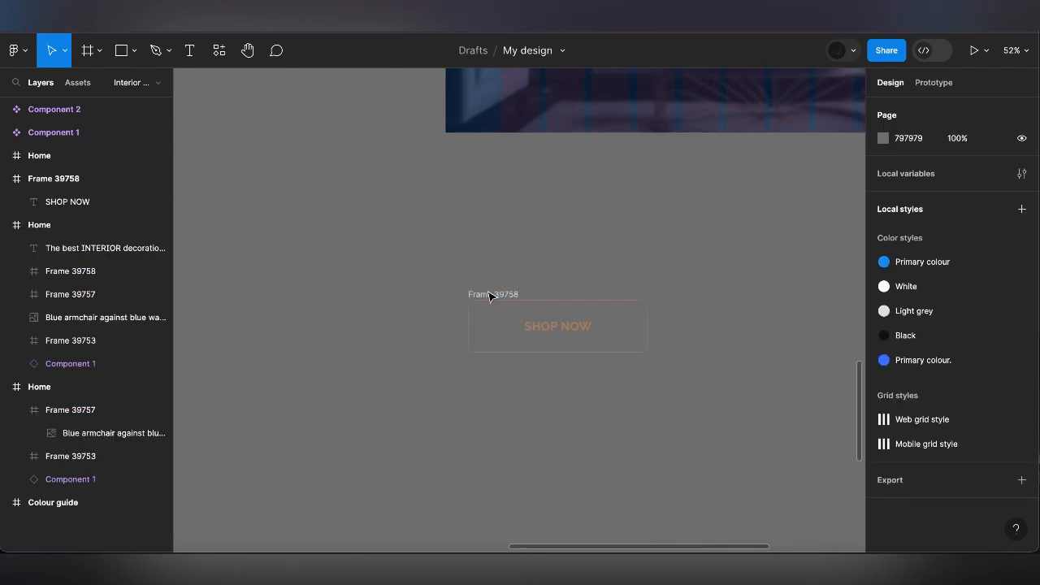
Replace the white placeholder button in the Home frame with the outlined SHOP NOW frame and delete the loose original
{"action": "left_click", "coordinate": [489, 297]}
{"action": "key", "text": "minus"}
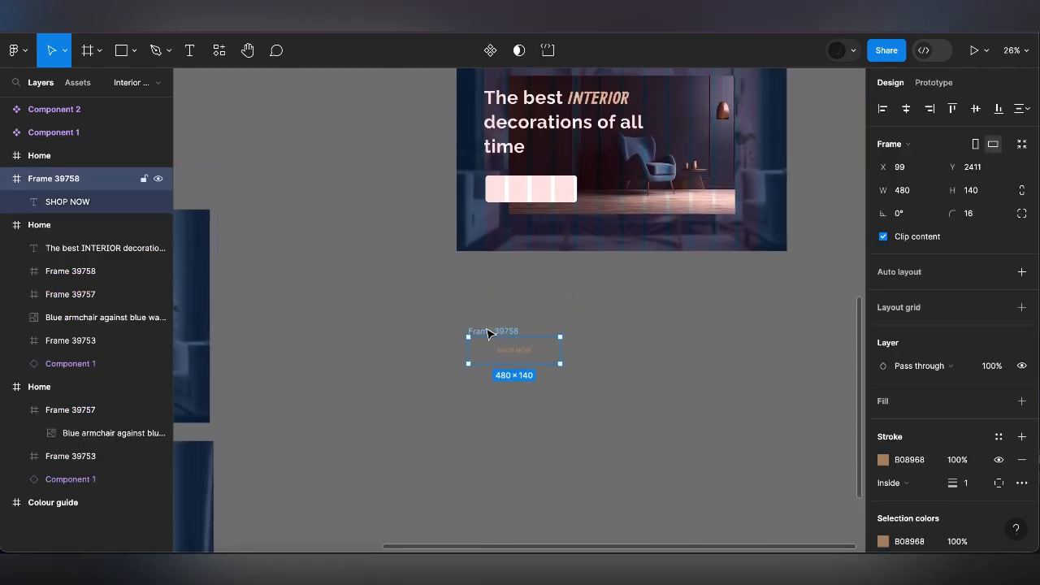
{"action": "left_click", "coordinate": [531, 194]}
{"action": "right_click", "coordinate": [531, 195]}
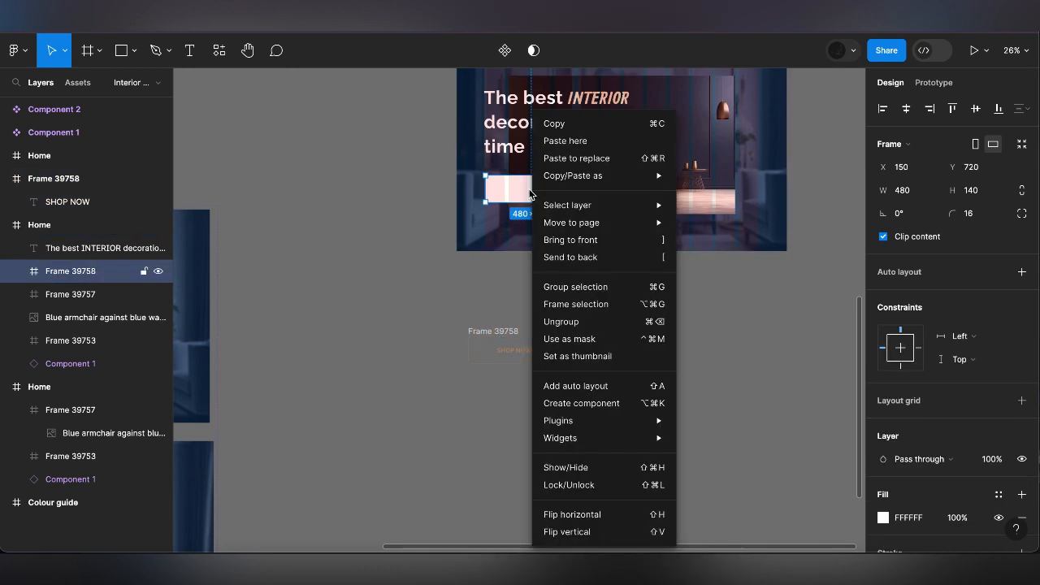
{"action": "left_click", "coordinate": [600, 161]}
{"action": "left_click", "coordinate": [498, 336]}
{"action": "key", "text": "Delete"}
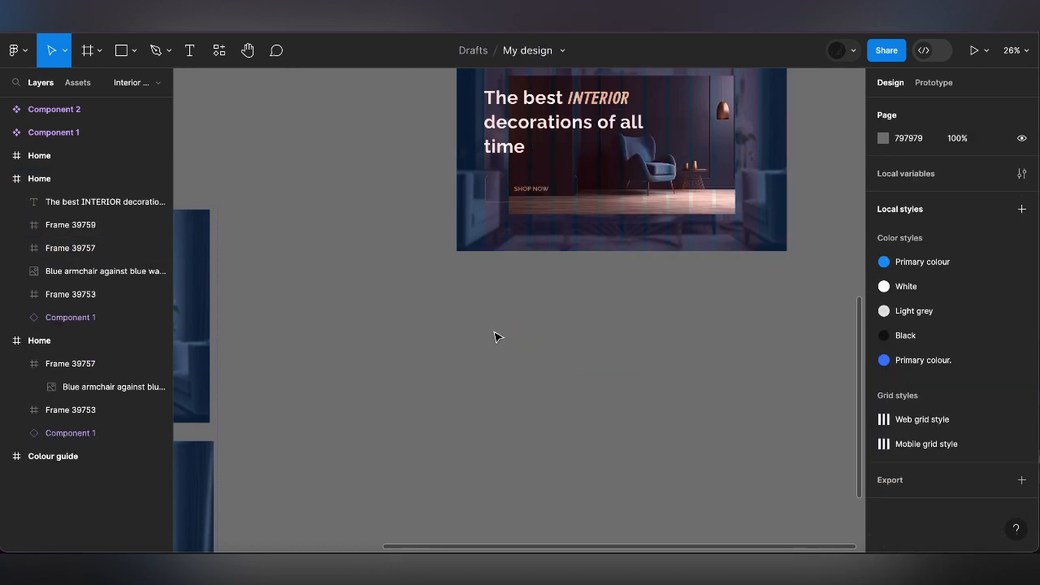
Group the Home heading and the SHOP NOW button in a vertical auto layout with a spacing of 40
{"action": "left_click", "coordinate": [542, 198]}
{"action": "left_click", "coordinate": [528, 147], "text": "shift"}
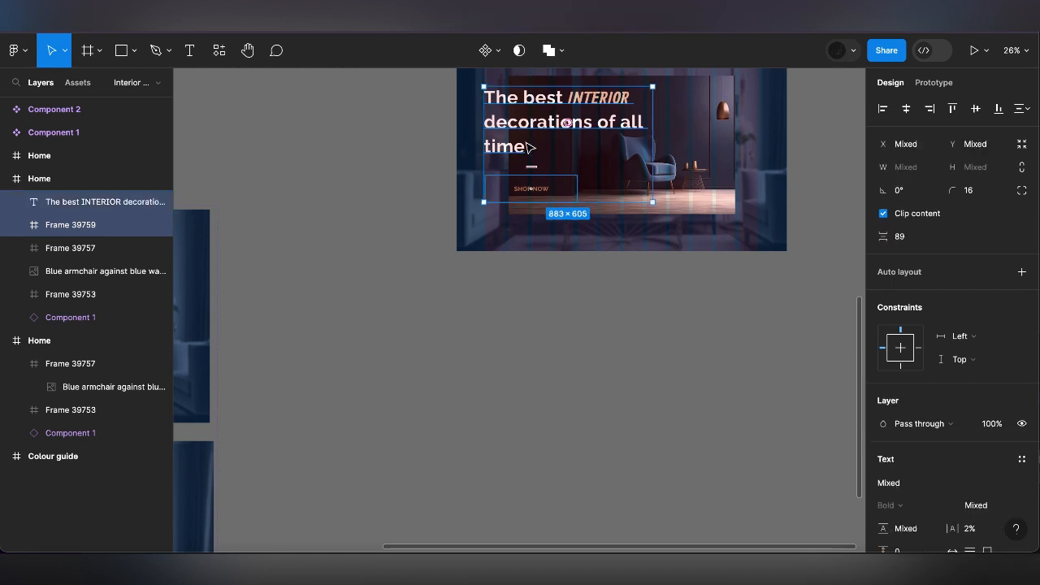
{"action": "left_click", "coordinate": [1021, 272]}
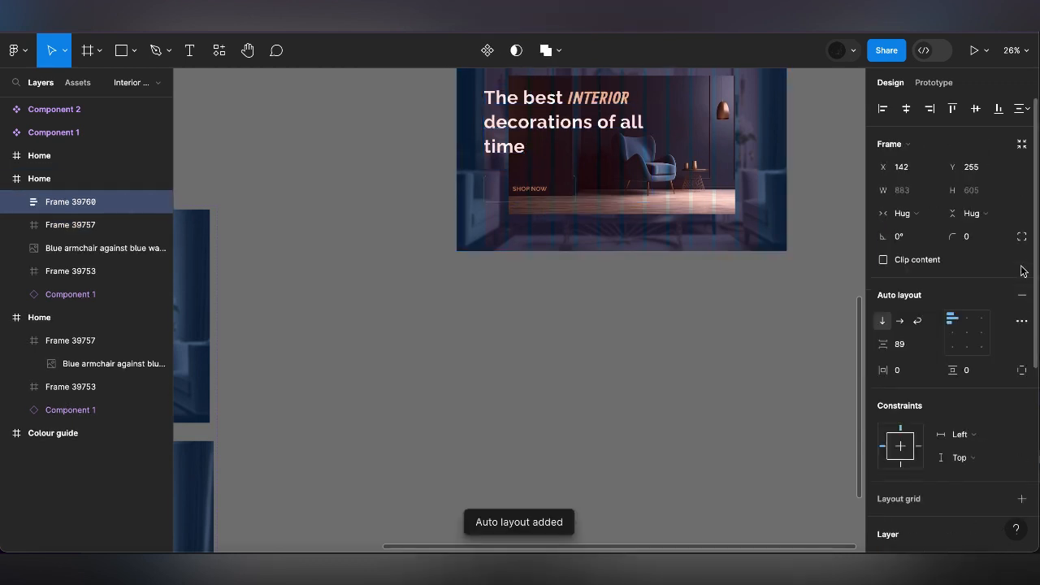
{"action": "left_click", "coordinate": [912, 344]}
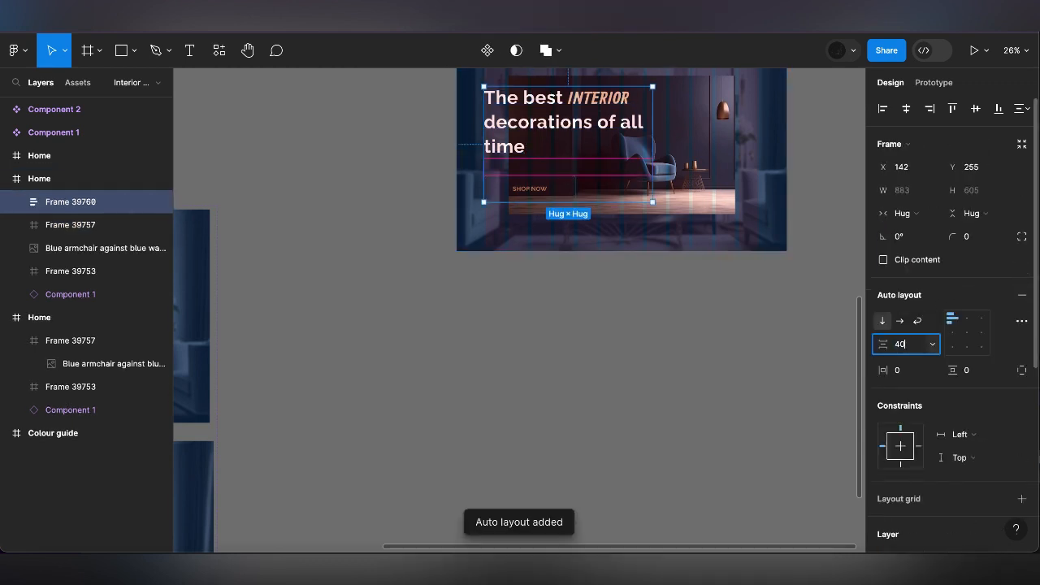
{"action": "type", "text": "40"}
{"action": "key", "text": "Return"}
Centre the heading and button group vertically in the Home frame and nudge it right to X 150
{"action": "scroll", "coordinate": [677, 285], "scroll_direction": "up", "scroll_amount": 3}
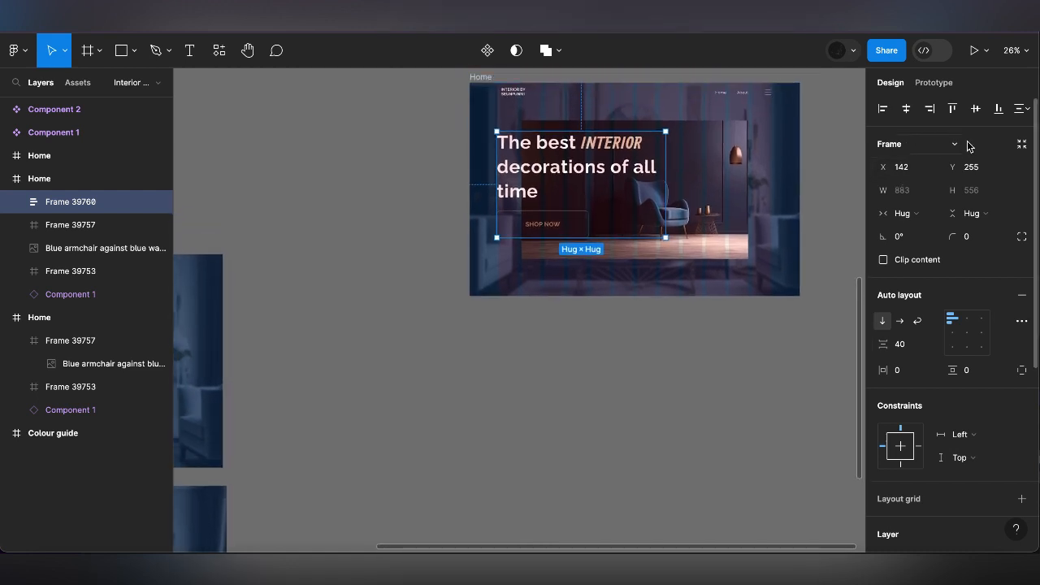
{"action": "left_click", "coordinate": [976, 108]}
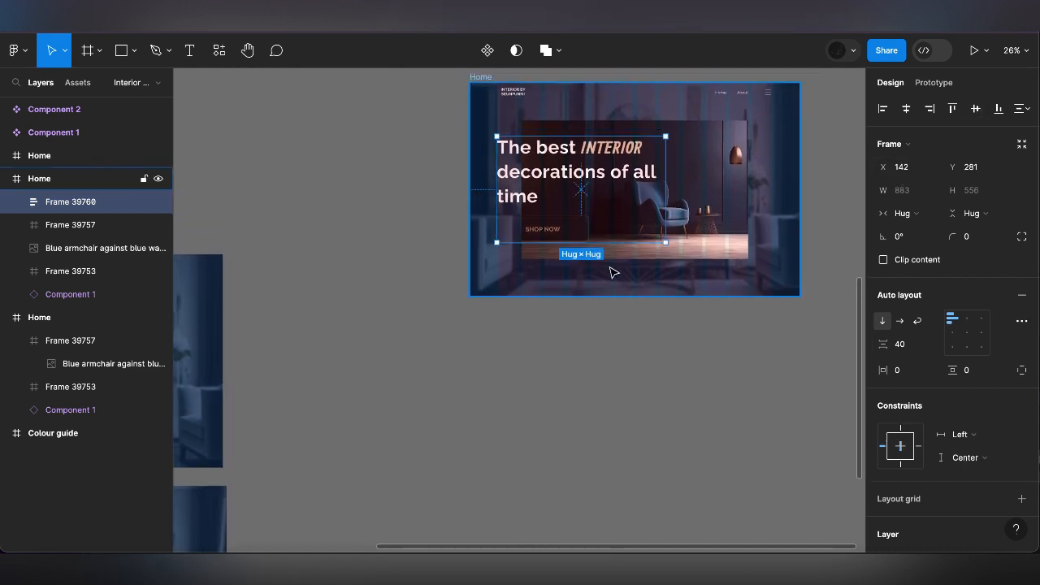
{"action": "key", "text": "alt"}
{"action": "key", "text": "Right"}
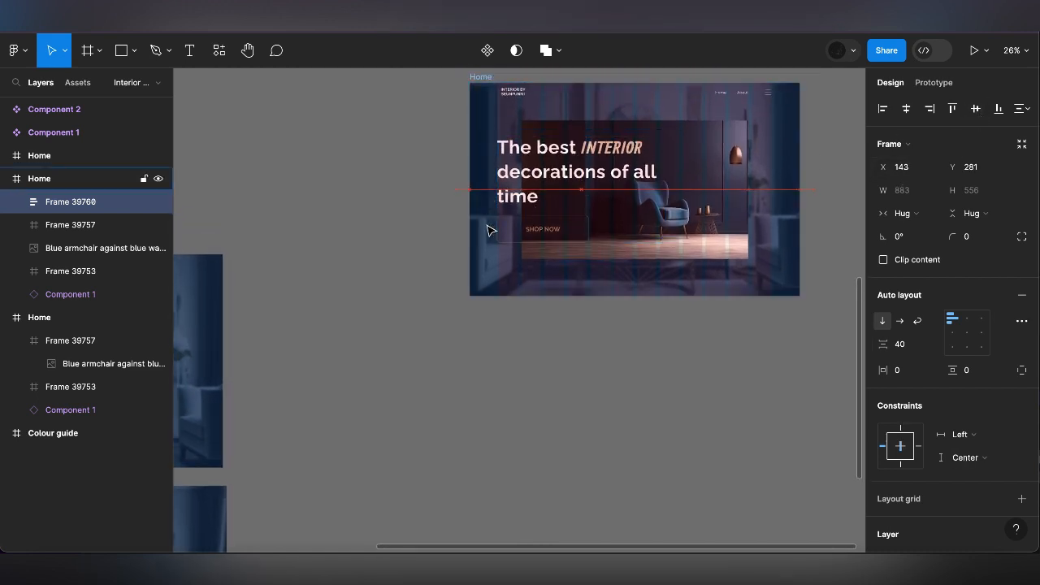
{"action": "key", "text": "Right"}
{"action": "key", "text": "Right"}
{"action": "key", "text": "Right"}
{"action": "key", "text": "Right"}
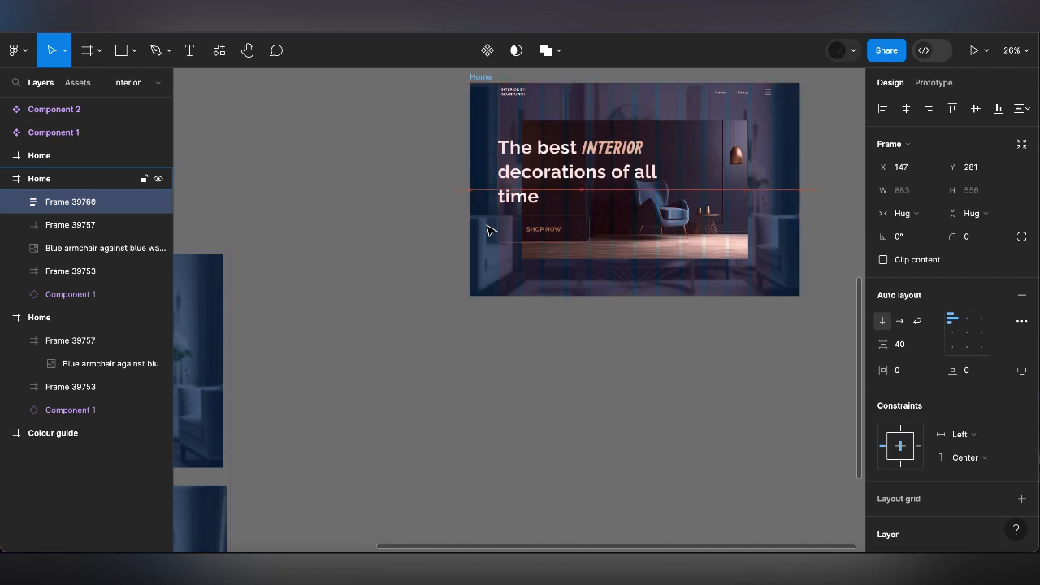
{"action": "key", "text": "Right"}
{"action": "key", "text": "Right"}
{"action": "key", "text": "Right"}
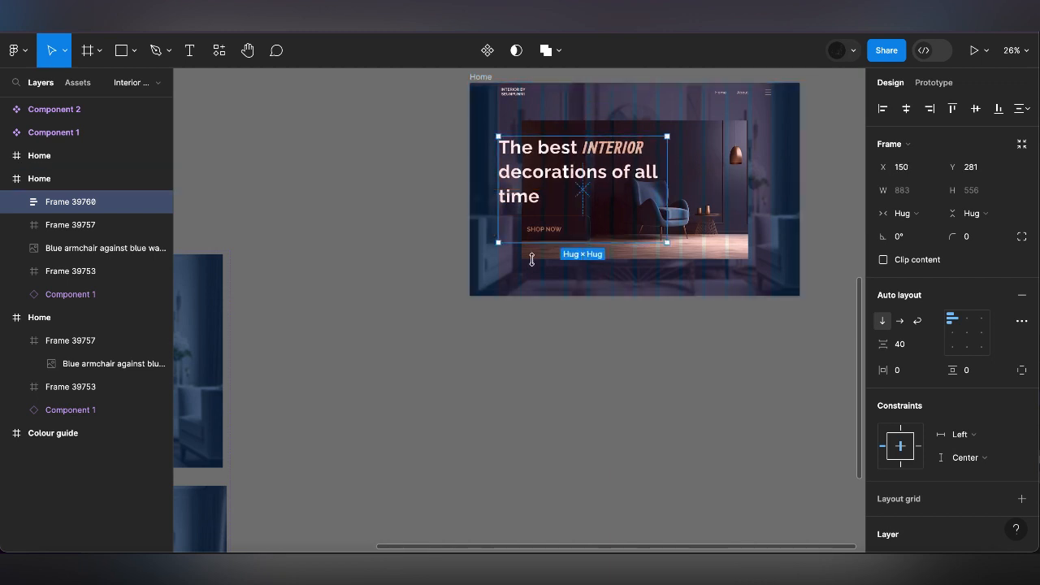
Duplicate the heading and button group onto the empty canvas below the Home frame
{"action": "left_click", "coordinate": [532, 349]}
{"action": "scroll", "coordinate": [544, 351], "scroll_direction": "down", "scroll_amount": 2}
{"action": "left_click", "coordinate": [546, 231]}
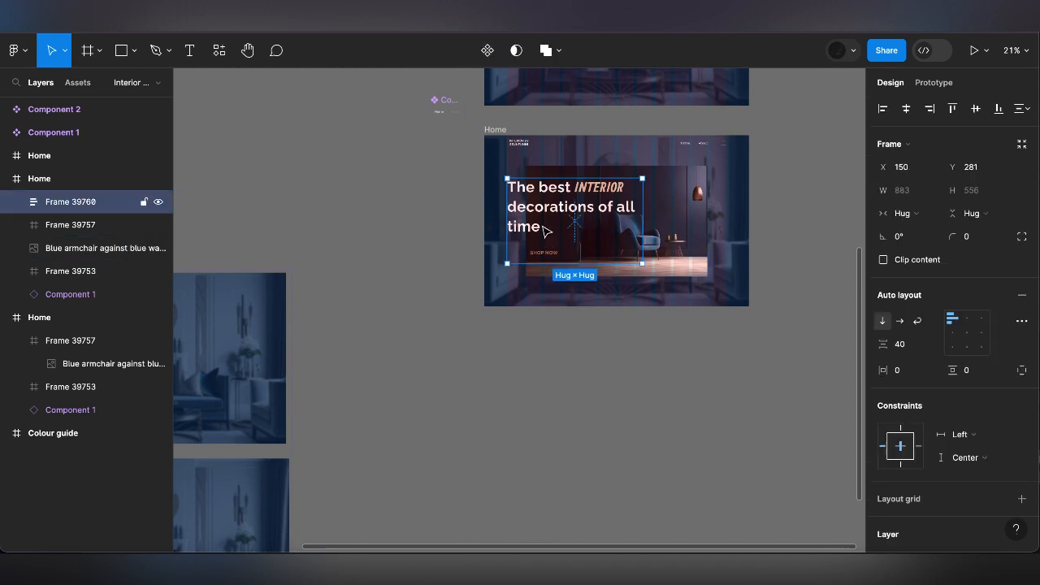
{"action": "left_click_drag", "start_coordinate": [546, 230], "coordinate": [513, 440]}
{"action": "scroll", "coordinate": [513, 440], "scroll_direction": "up", "scroll_amount": 1}
{"action": "scroll", "coordinate": [514, 440], "scroll_direction": "down", "scroll_amount": 2}
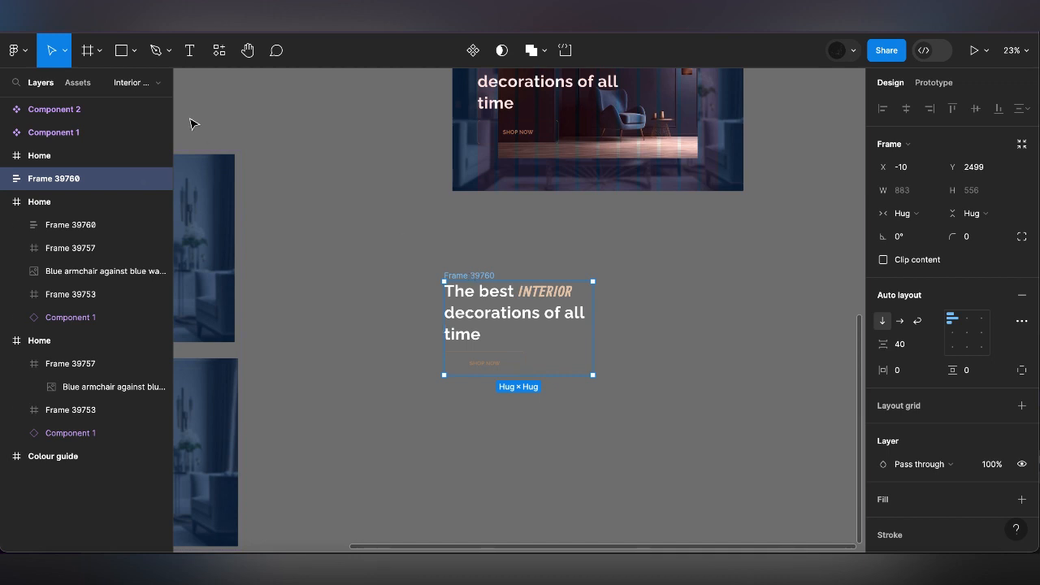
Draw a frame about 949 by 556 beside the duplicated heading group and move the group into it
{"action": "left_click", "coordinate": [99, 50]}
{"action": "left_click", "coordinate": [99, 88]}
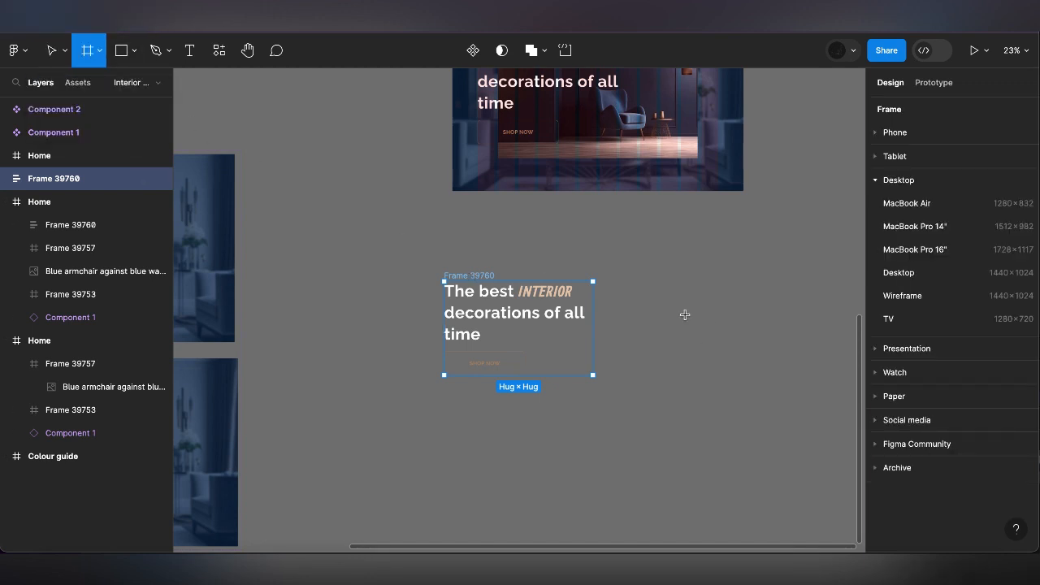
{"action": "left_click_drag", "start_coordinate": [605, 282], "coordinate": [765, 377]}
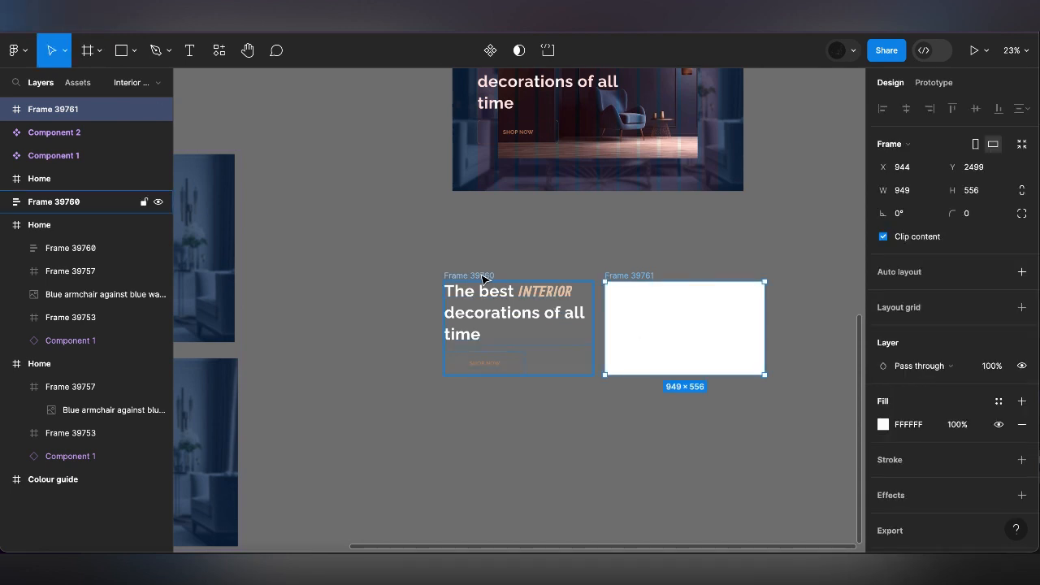
{"action": "left_click_drag", "start_coordinate": [485, 279], "coordinate": [650, 289]}
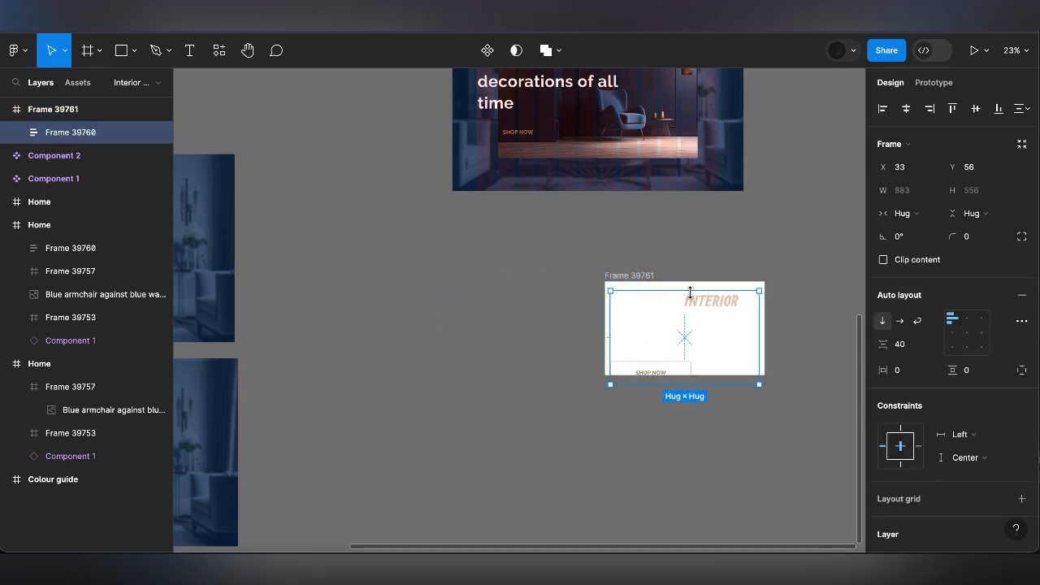
Hide the new frame's white fill and centre the heading group horizontally and vertically inside it
{"action": "left_click", "coordinate": [641, 274]}
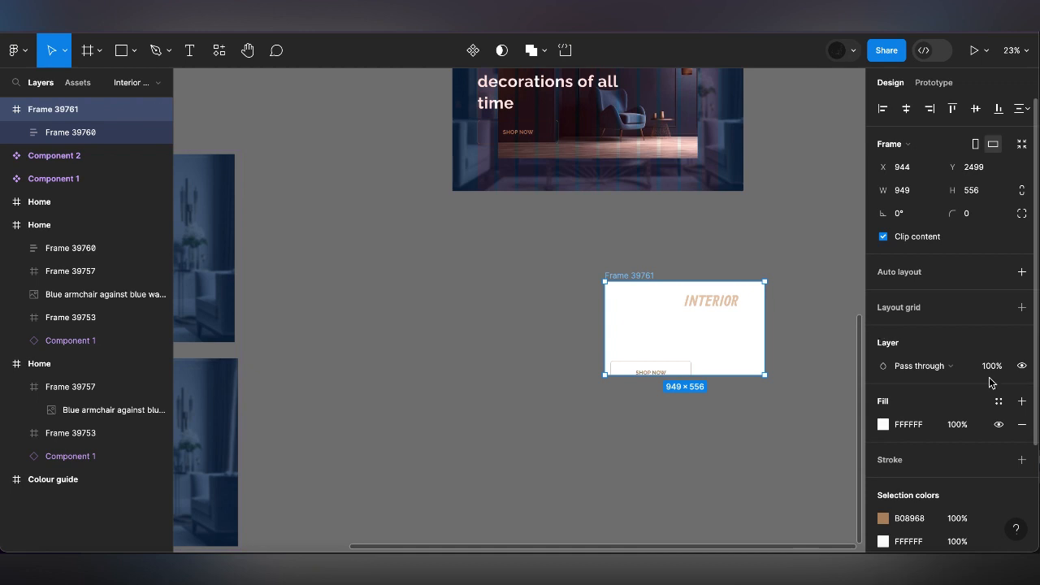
{"action": "left_click", "coordinate": [998, 424]}
{"action": "left_click", "coordinate": [727, 324]}
{"action": "scroll", "coordinate": [724, 325], "scroll_direction": "up", "scroll_amount": 5}
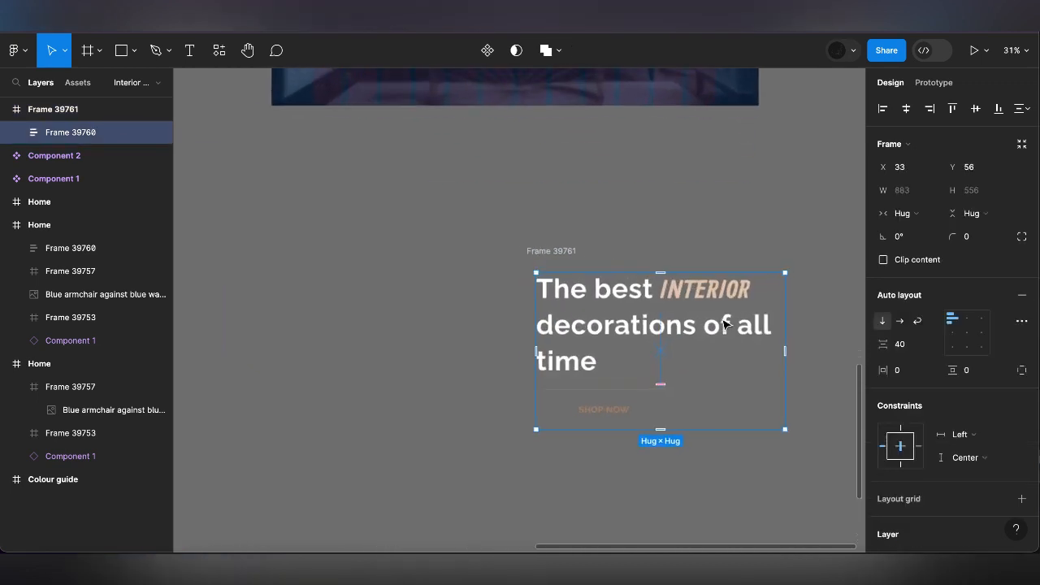
{"action": "left_click", "coordinate": [975, 110]}
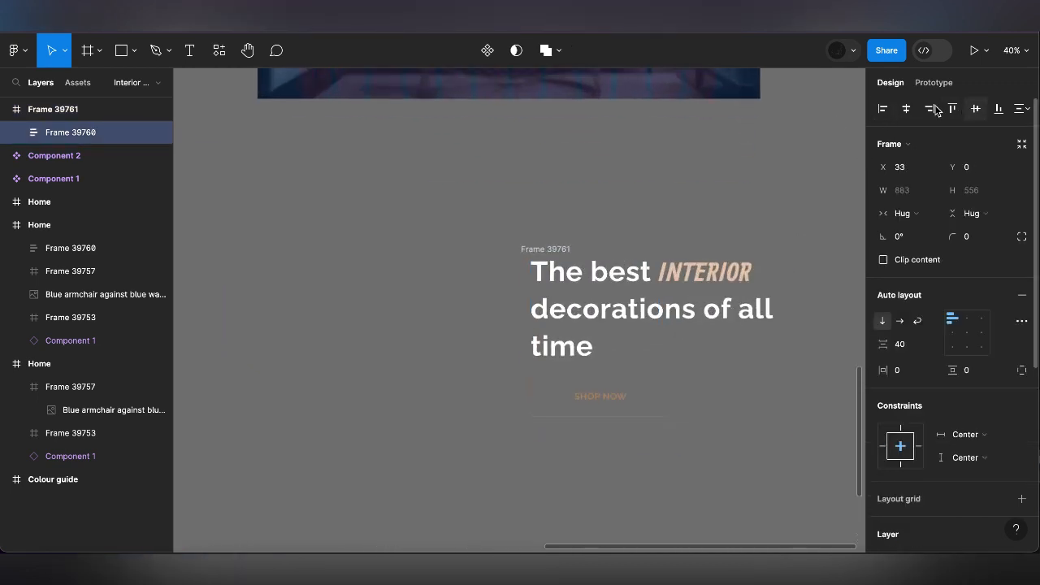
{"action": "left_click", "coordinate": [550, 241]}
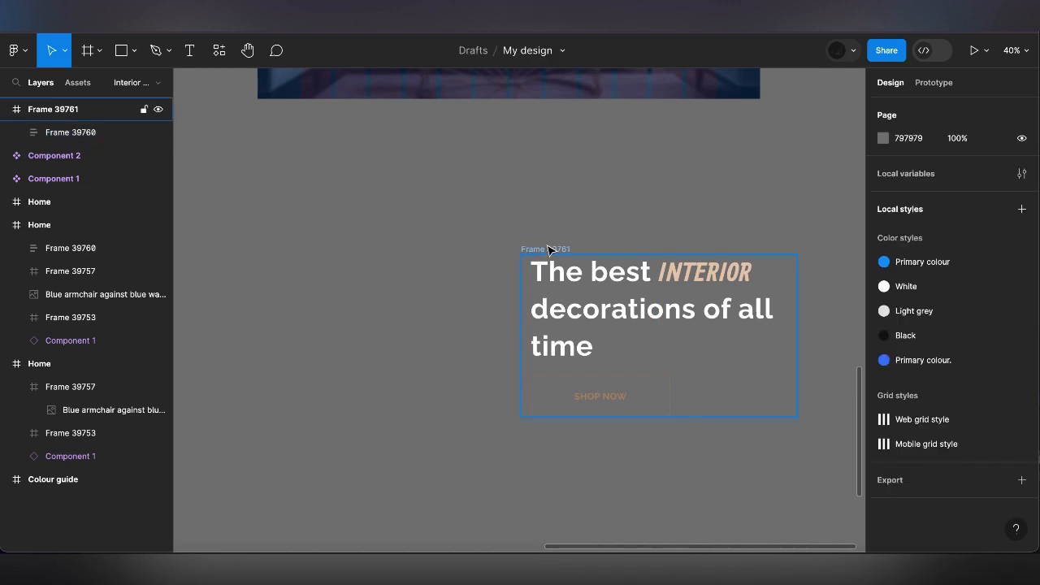
Increase the height of the frame around the duplicated heading group to about 630
{"action": "left_click", "coordinate": [550, 248]}
{"action": "scroll", "coordinate": [548, 249], "scroll_direction": "down", "scroll_amount": 2}
{"action": "scroll", "coordinate": [548, 249], "scroll_direction": "right", "scroll_amount": 1}
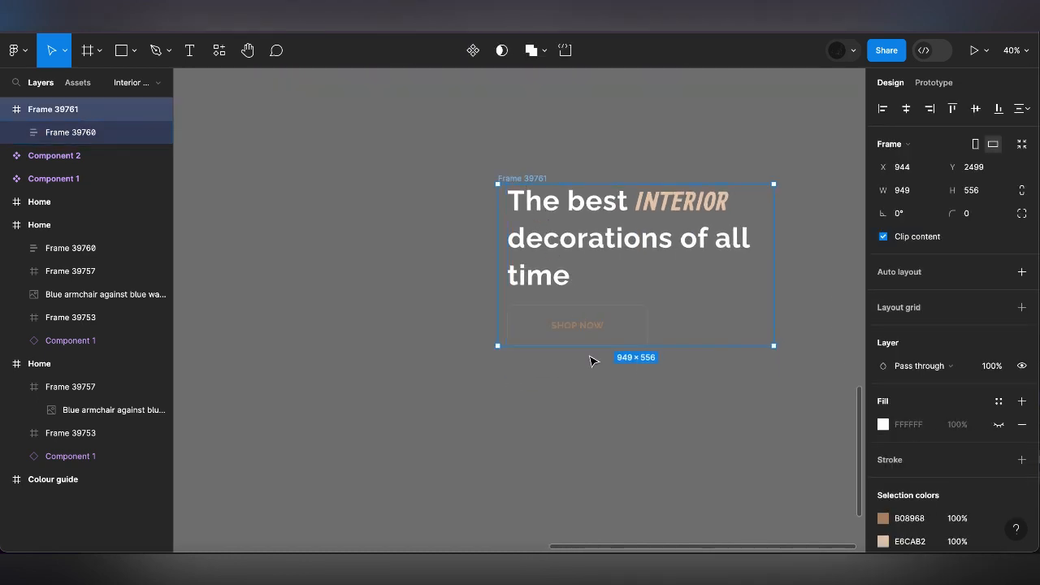
{"action": "left_click_drag", "start_coordinate": [592, 362], "coordinate": [592, 368]}
{"action": "scroll", "coordinate": [610, 391], "scroll_direction": "down", "scroll_amount": 5}
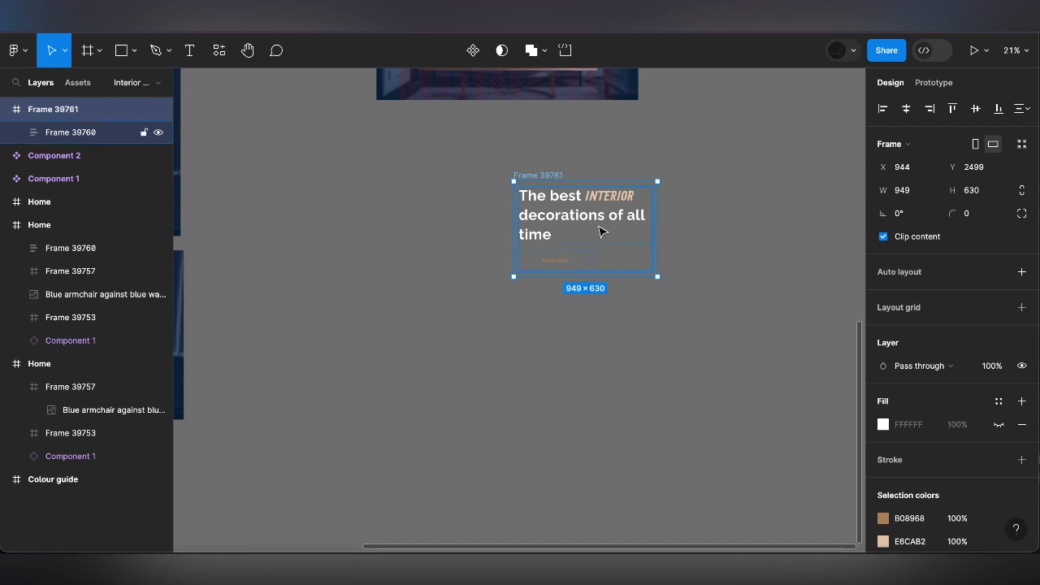
Duplicate the heading frame and place the copy directly below the original at about Y 3334
{"action": "left_click", "coordinate": [552, 154]}
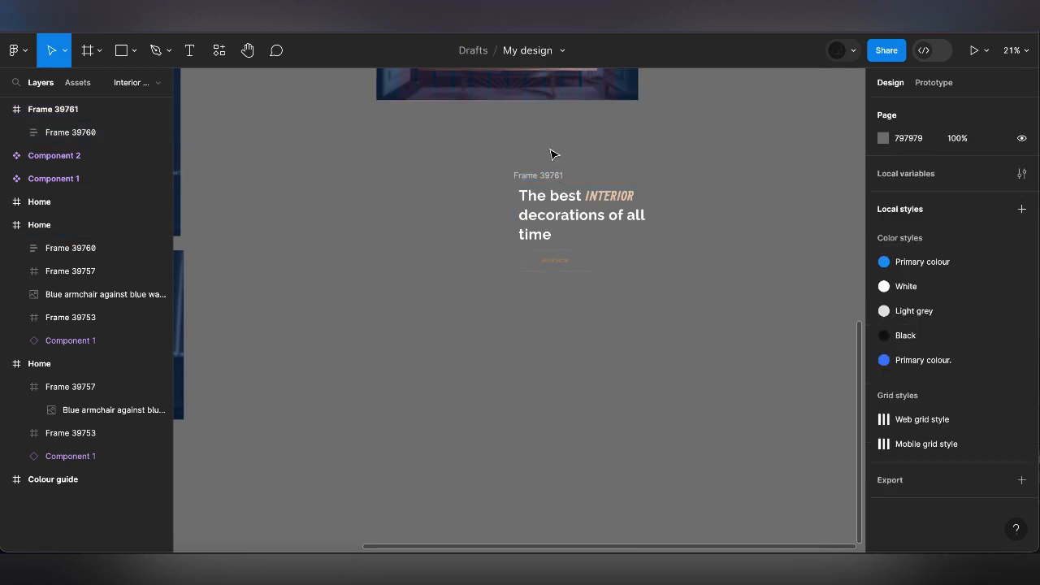
{"action": "left_click", "coordinate": [545, 177]}
{"action": "key", "text": "ctrl+d"}
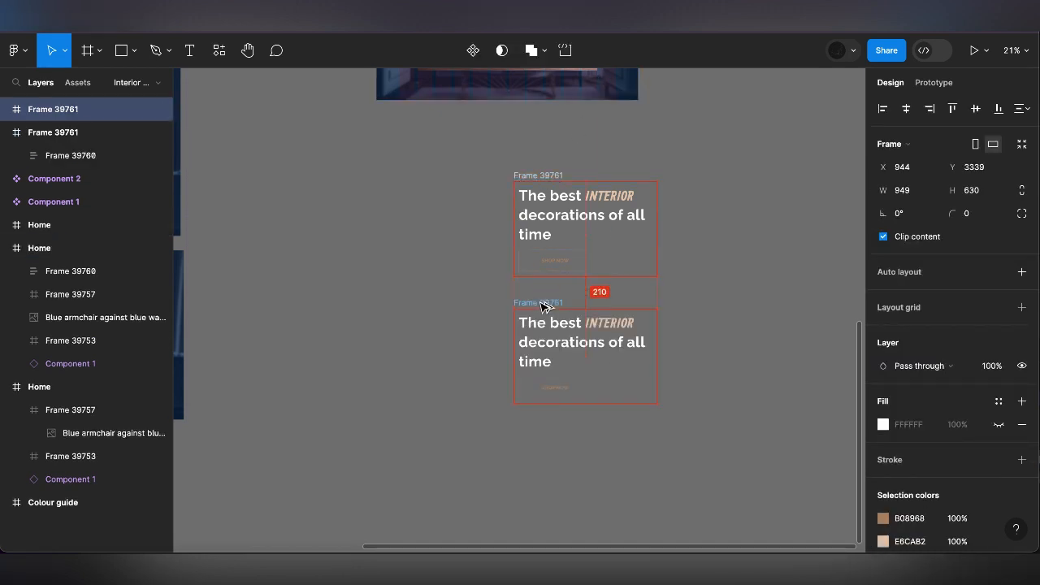
{"action": "left_click_drag", "start_coordinate": [544, 306], "coordinate": [543, 304]}
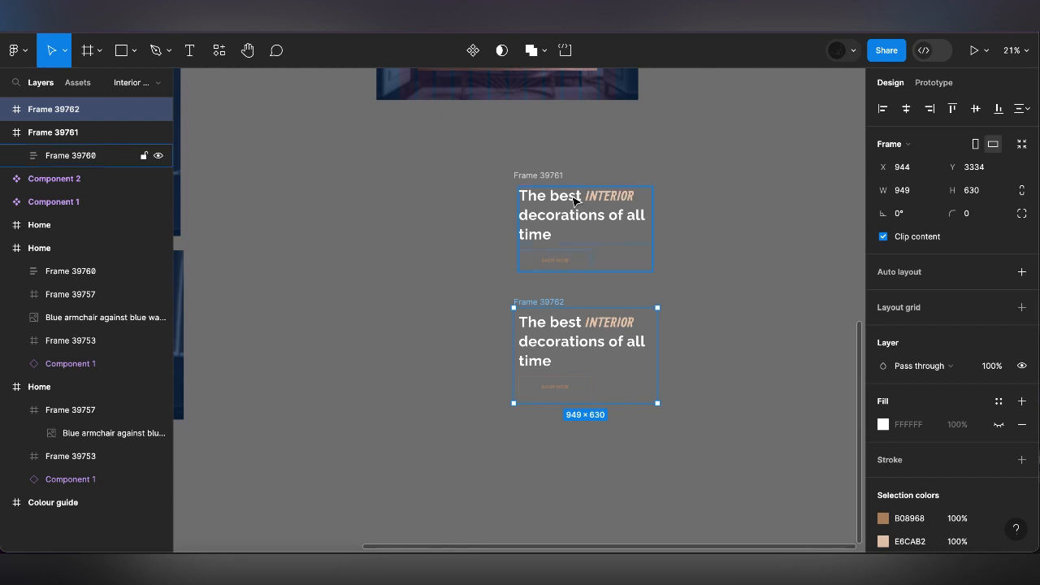
Try to shorten the upper heading frame to a height of about 255
{"action": "left_click", "coordinate": [578, 251]}
{"action": "left_click", "coordinate": [557, 176]}
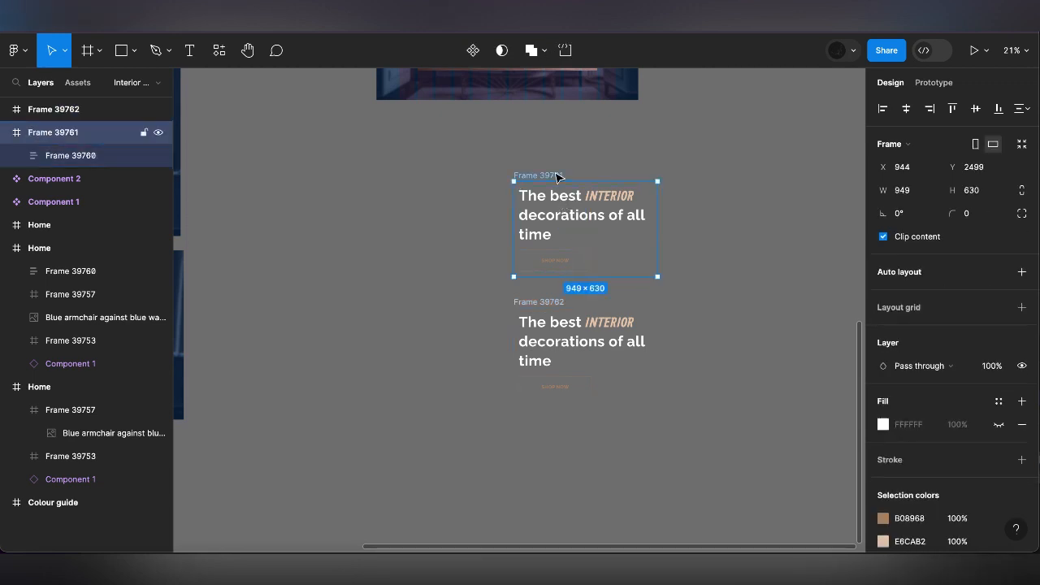
{"action": "left_click_drag", "start_coordinate": [579, 276], "coordinate": [578, 219]}
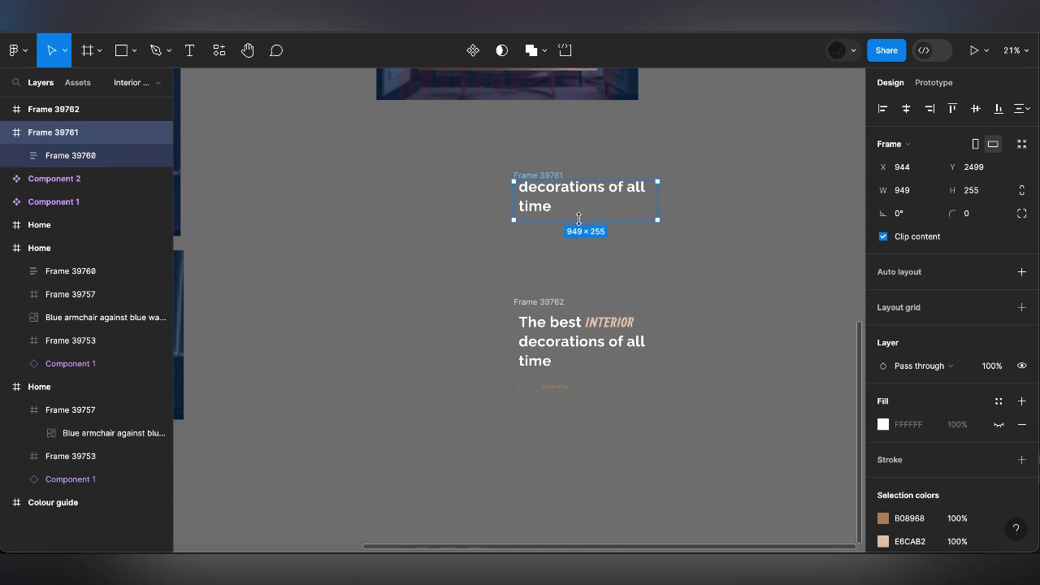
{"action": "key", "text": "ctrl+z"}
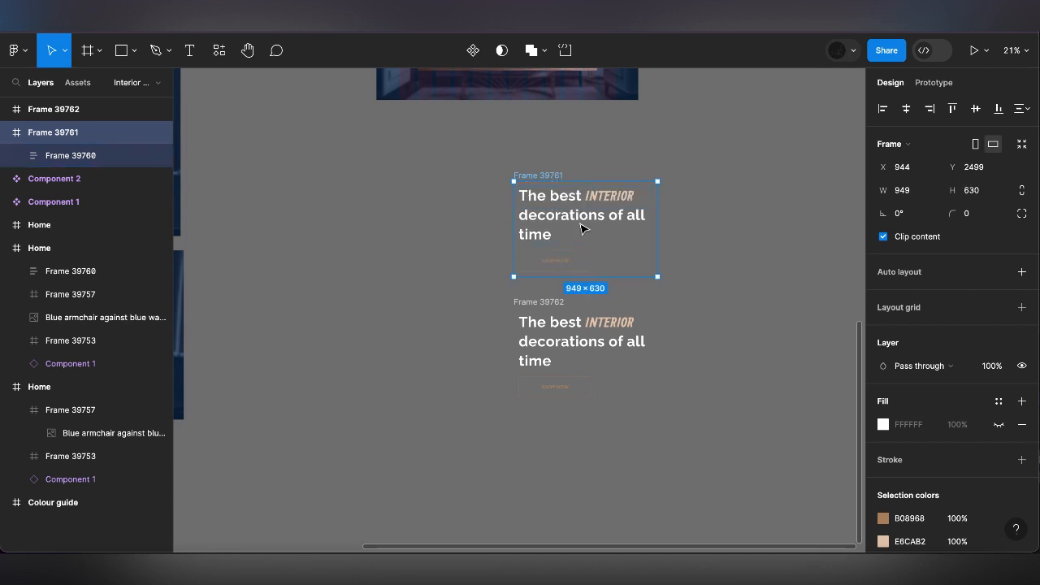
Set the upper frame's heading group constraints to Left and right and Top and bottom
{"action": "left_click", "coordinate": [580, 227]}
{"action": "left_click", "coordinate": [963, 433]}
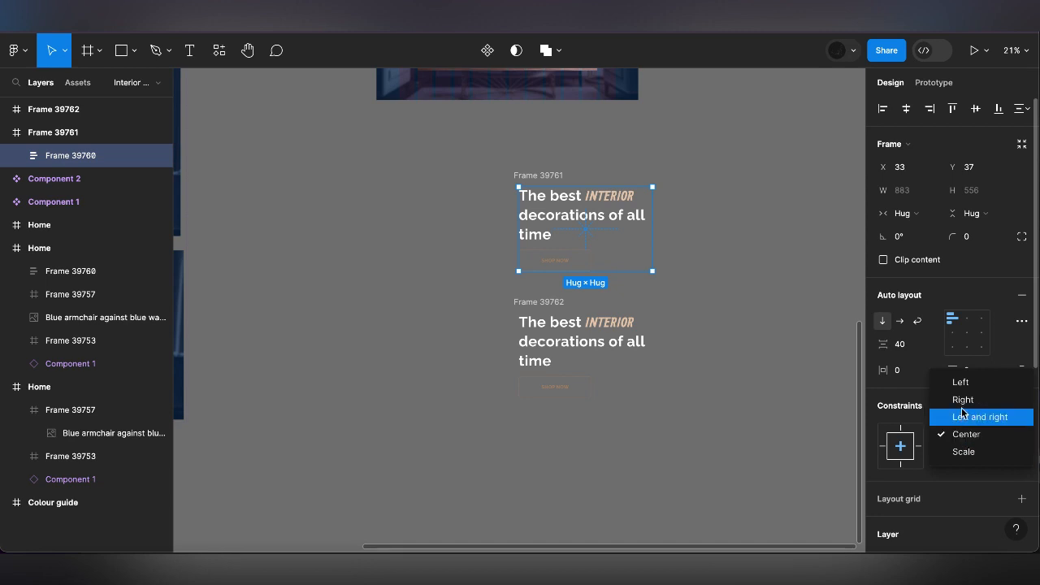
{"action": "left_click", "coordinate": [968, 417]}
{"action": "left_click", "coordinate": [965, 458]}
{"action": "left_click", "coordinate": [962, 436]}
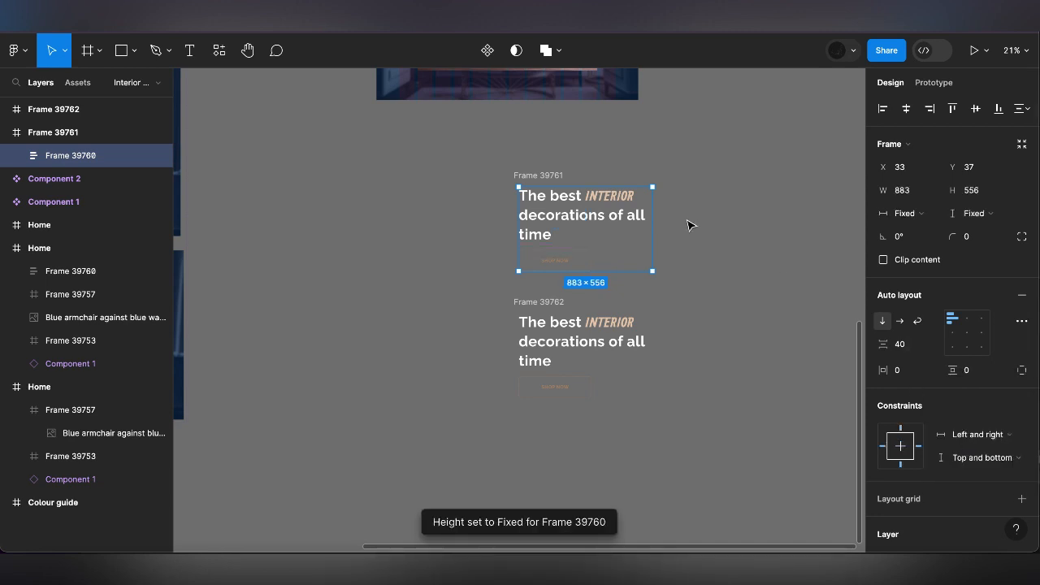
Shorten the upper heading frame to a height of 80
{"action": "left_click", "coordinate": [551, 177]}
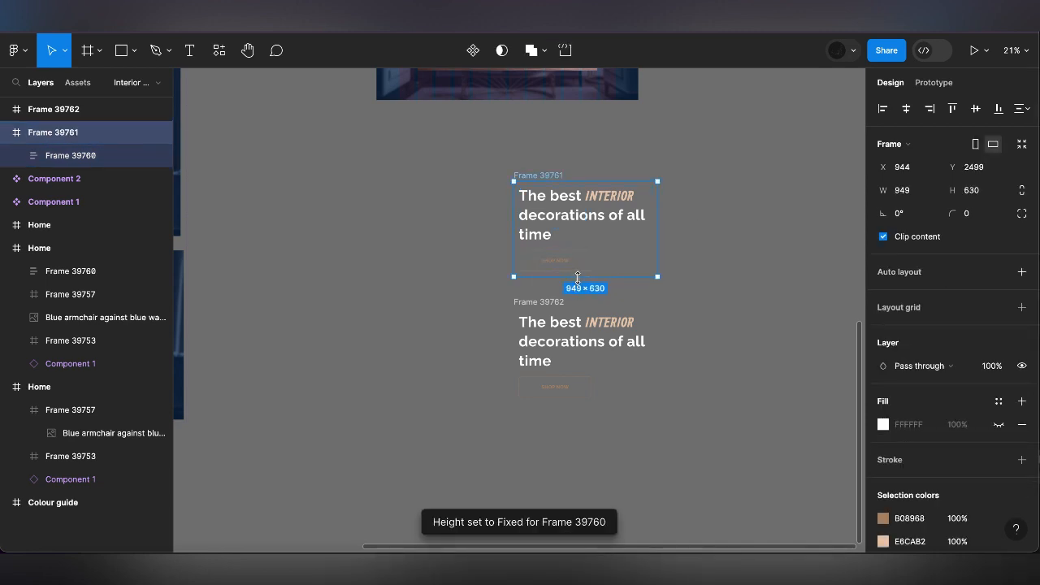
{"action": "left_click_drag", "start_coordinate": [578, 278], "coordinate": [578, 207]}
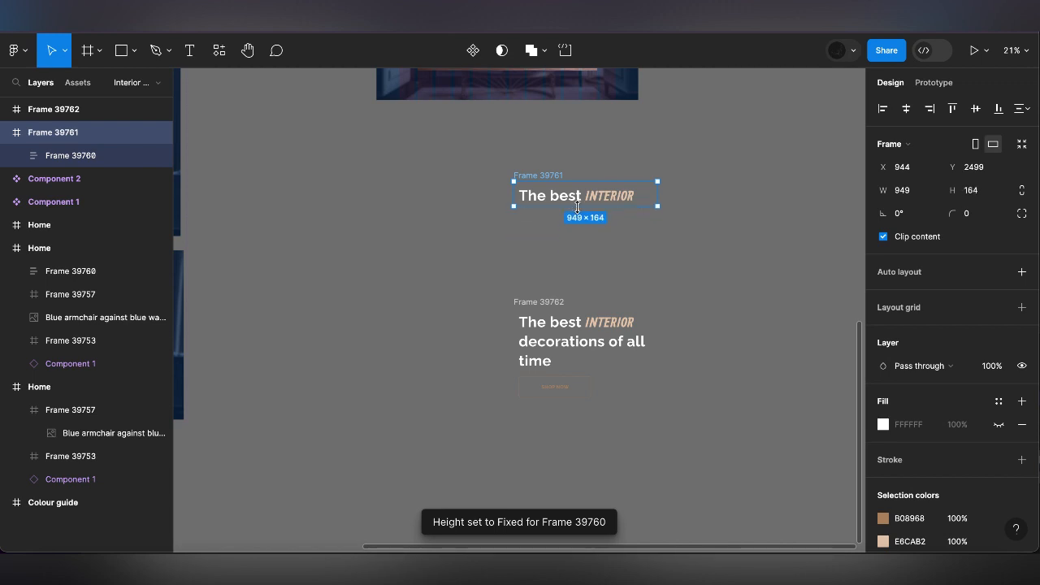
{"action": "left_click", "coordinate": [978, 190]}
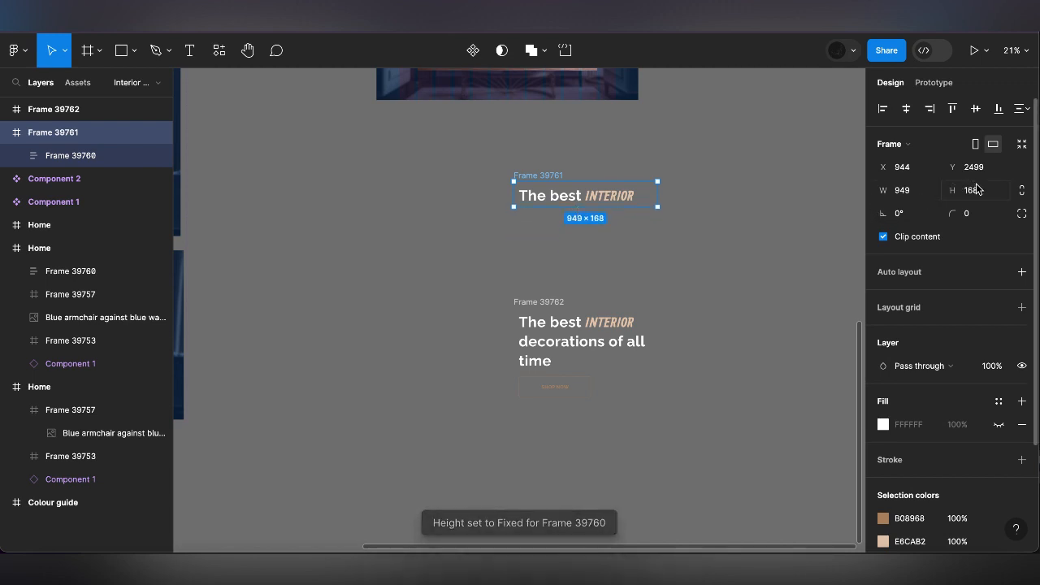
{"action": "key", "text": "Return"}
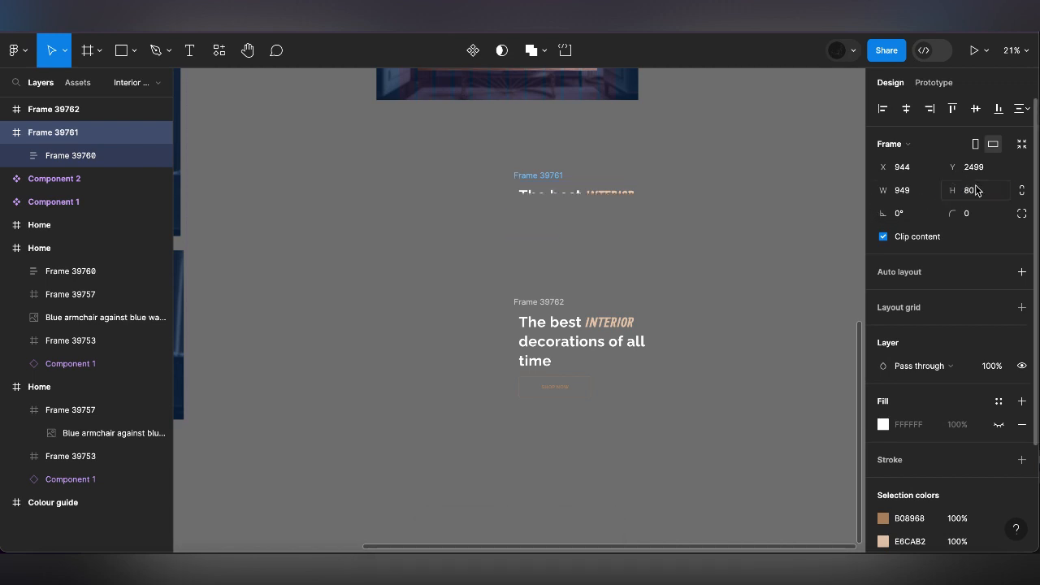
Nudge the heading group down until it lies completely outside the upper frame's clipped area
{"action": "left_click", "coordinate": [79, 156]}
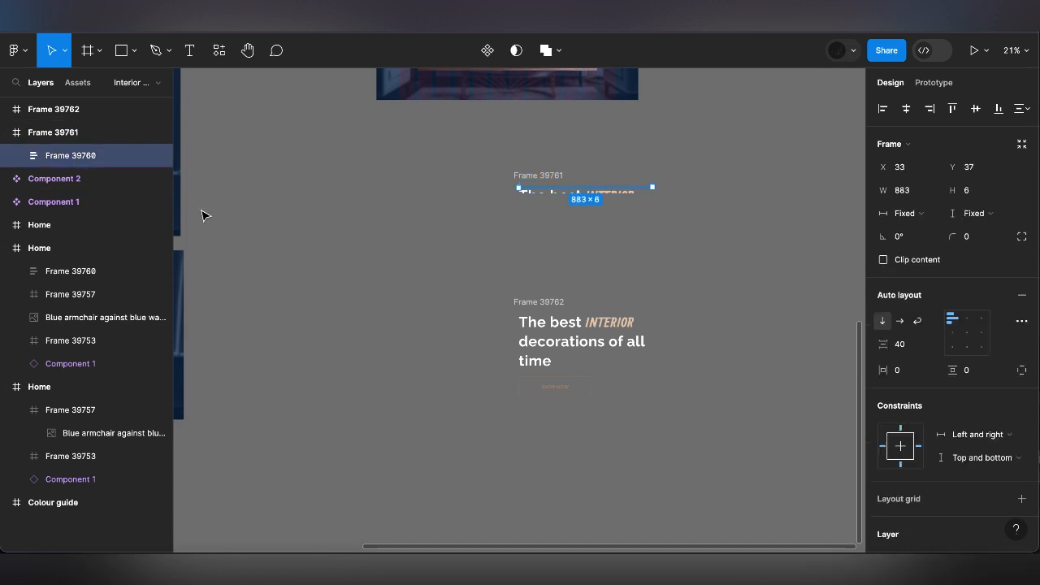
{"action": "key", "text": "Down"}
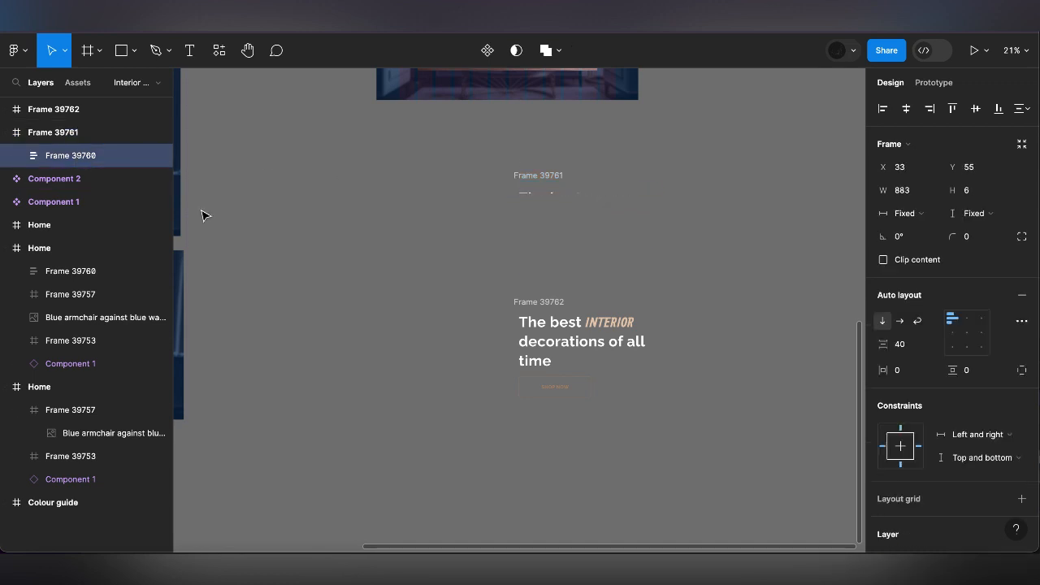
{"action": "key", "text": "shift+Down"}
{"action": "key", "text": "Down"}
Check the hidden heading's position by switching the upper frame's Clip content option off and back on
{"action": "left_click", "coordinate": [542, 175]}
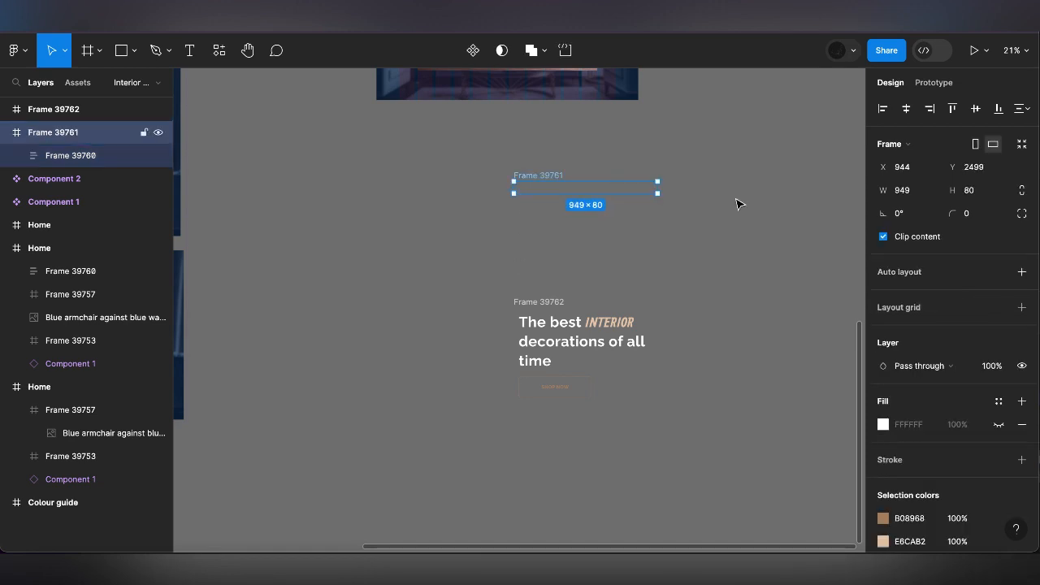
{"action": "left_click", "coordinate": [916, 237]}
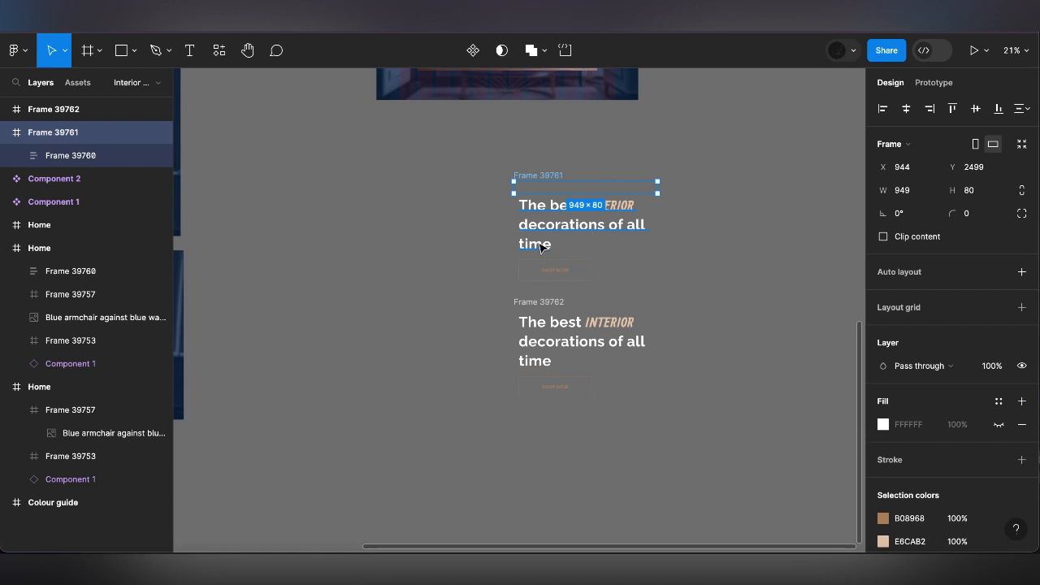
{"action": "left_click", "coordinate": [905, 239]}
Move the lower frame up to leave a gap of 254 and combine both frames into a component set
{"action": "left_click", "coordinate": [537, 296]}
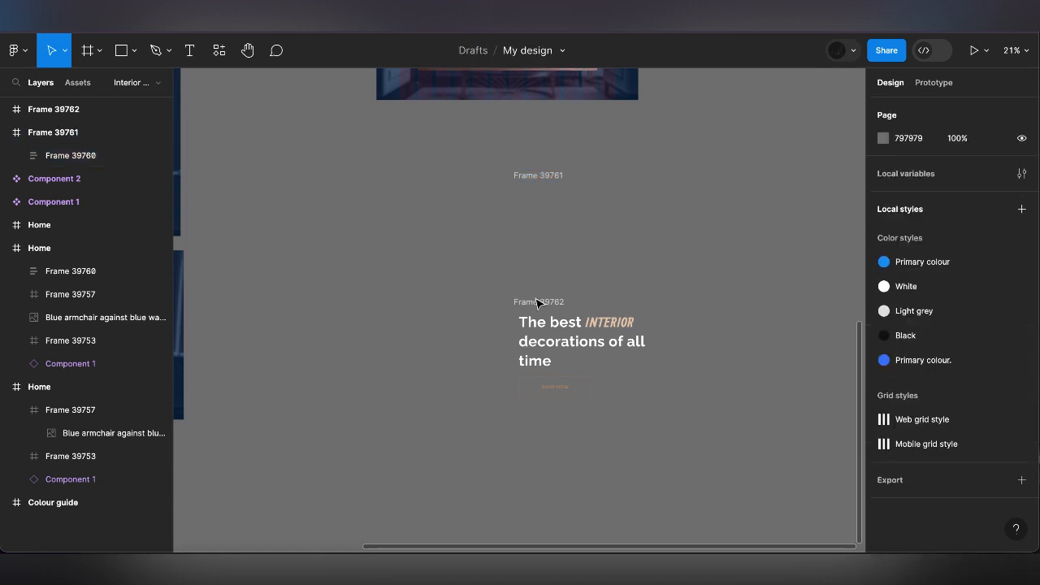
{"action": "left_click_drag", "start_coordinate": [536, 301], "coordinate": [534, 225]}
{"action": "left_click", "coordinate": [541, 176], "text": "shift"}
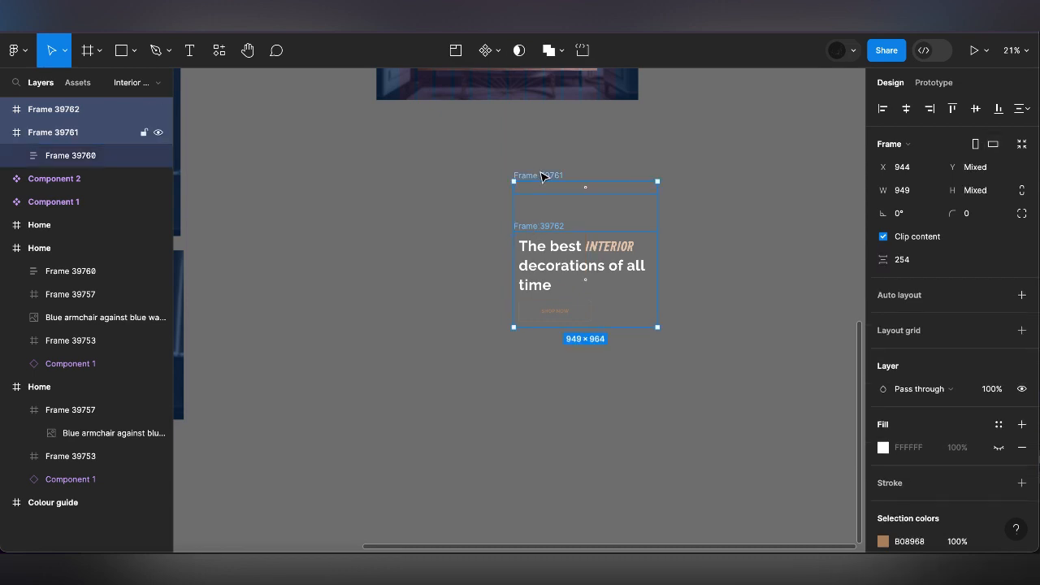
{"action": "left_click", "coordinate": [495, 51]}
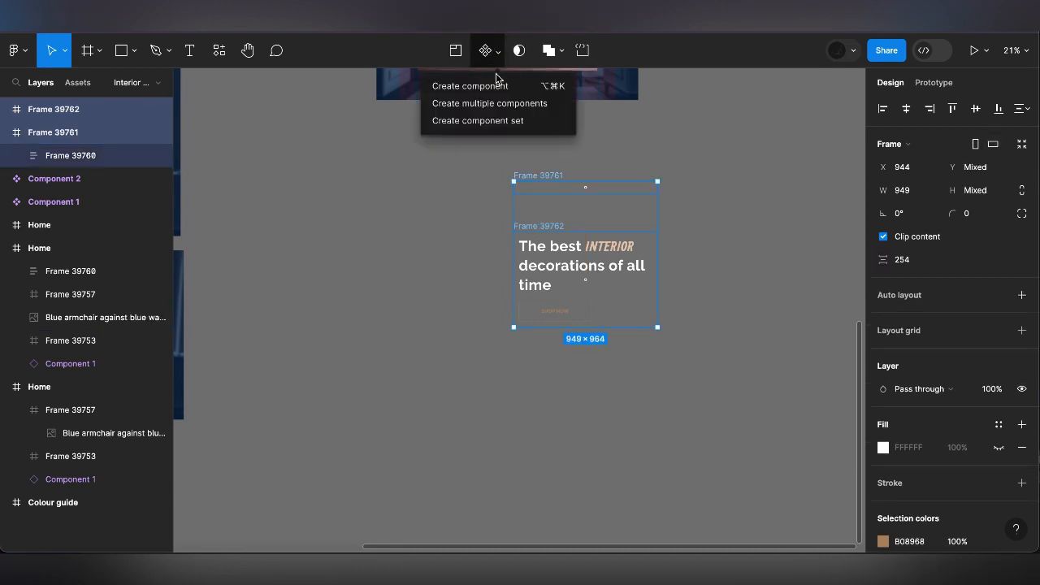
{"action": "left_click", "coordinate": [498, 123]}
Link the short variant to the full heading variant with an After delay interaction
{"action": "left_click", "coordinate": [942, 88]}
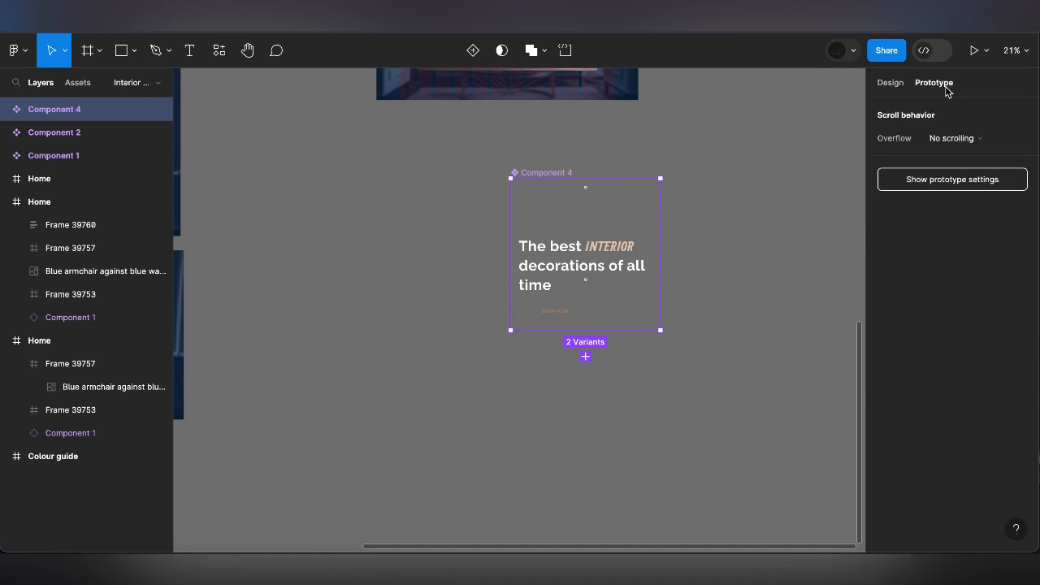
{"action": "left_click", "coordinate": [622, 193]}
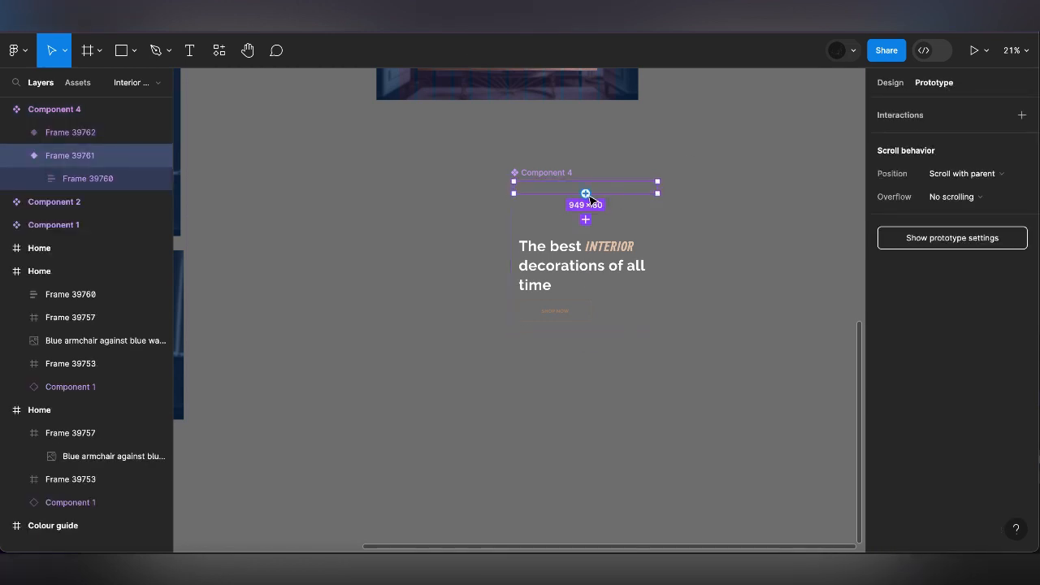
{"action": "left_click_drag", "start_coordinate": [588, 194], "coordinate": [587, 243]}
{"action": "left_click", "coordinate": [529, 268]}
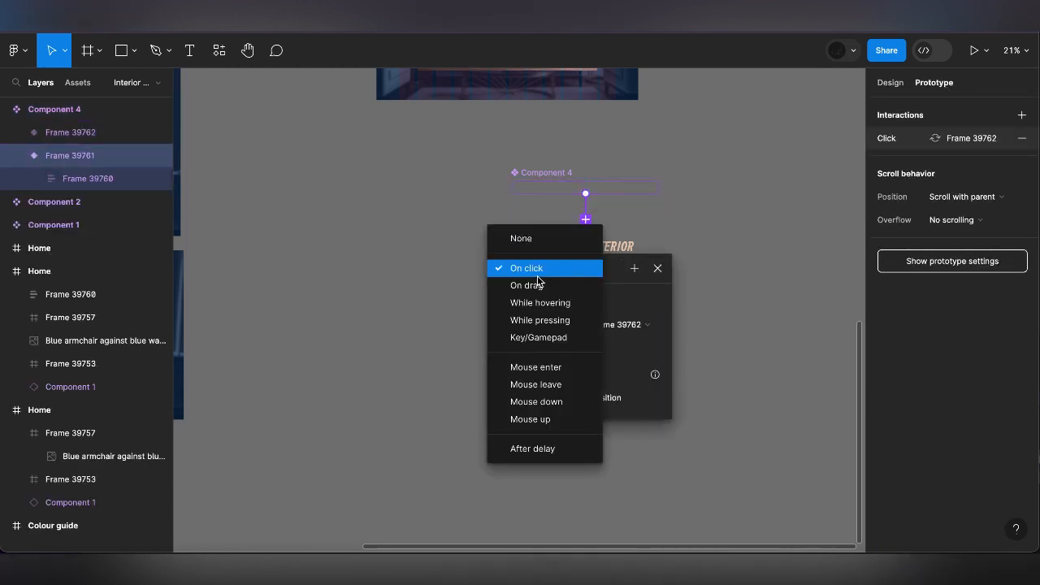
{"action": "left_click", "coordinate": [536, 447]}
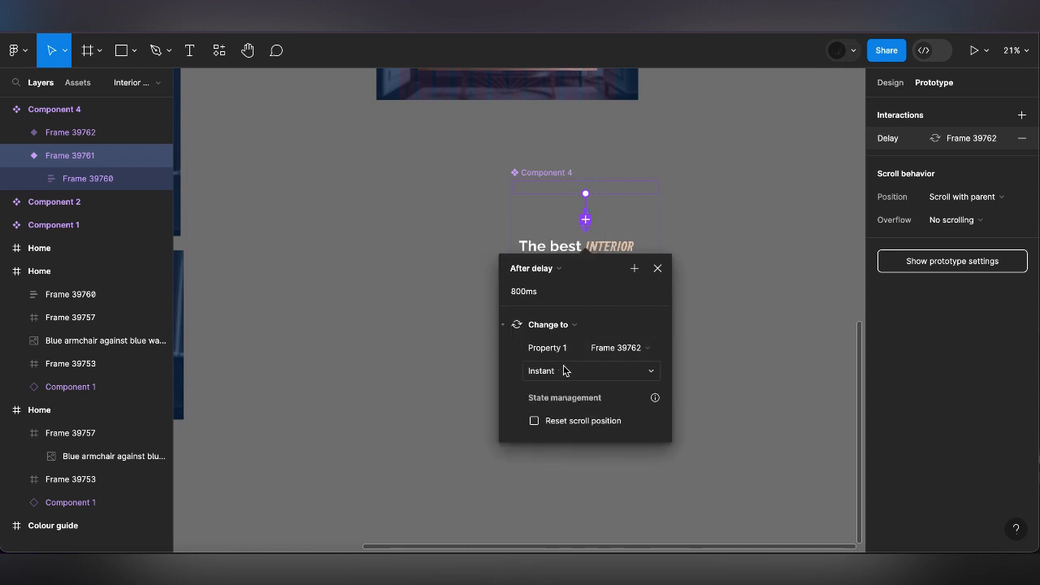
Set the interaction's animation to Smart animate with Ease in and a duration of 500 ms
{"action": "left_click", "coordinate": [561, 370]}
{"action": "left_click", "coordinate": [568, 404]}
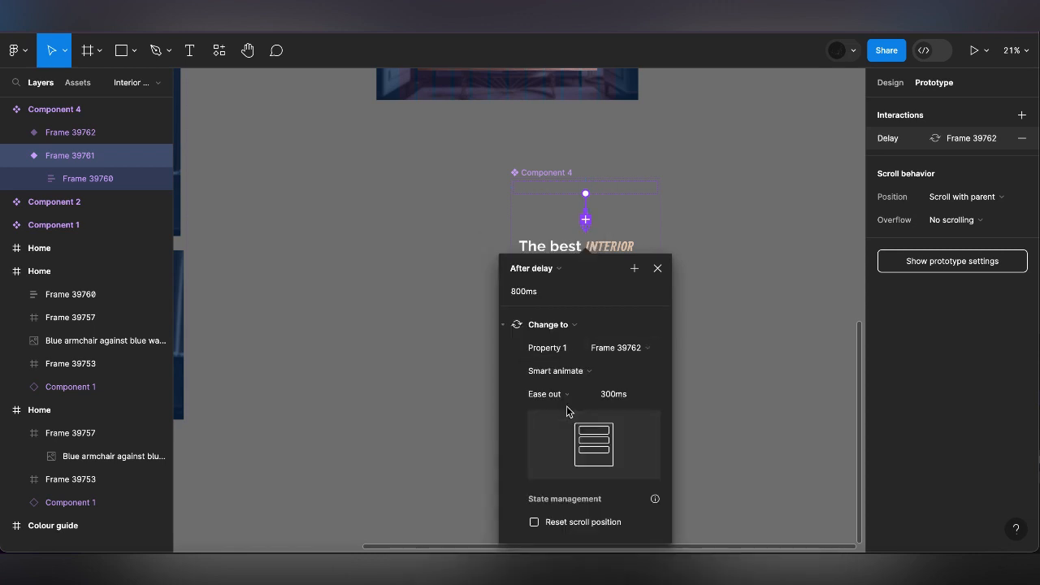
{"action": "left_click", "coordinate": [624, 395]}
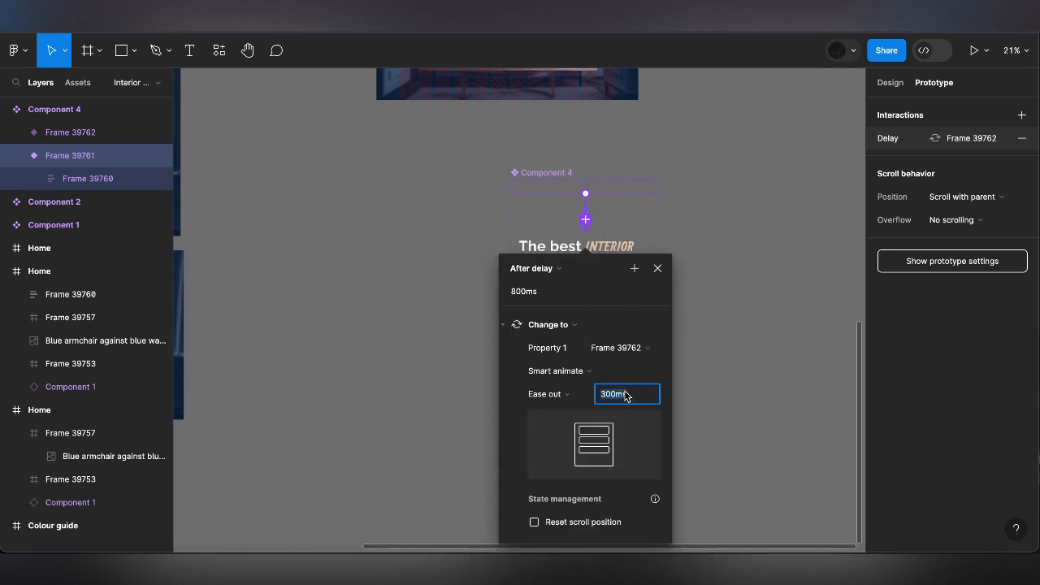
{"action": "type", "text": "500"}
{"action": "key", "text": "Return"}
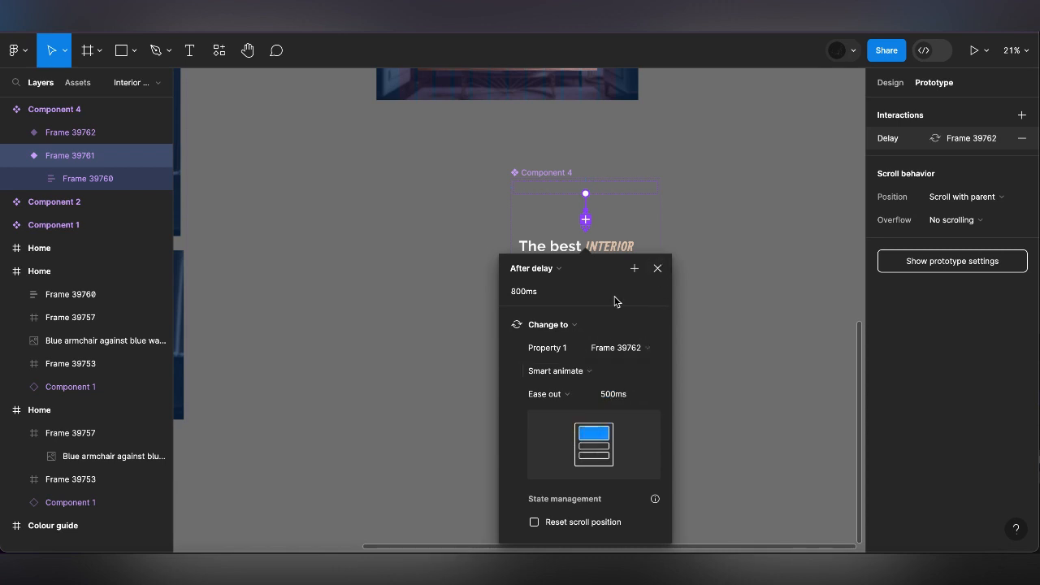
{"action": "left_click", "coordinate": [566, 393]}
{"action": "left_click", "coordinate": [540, 374]}
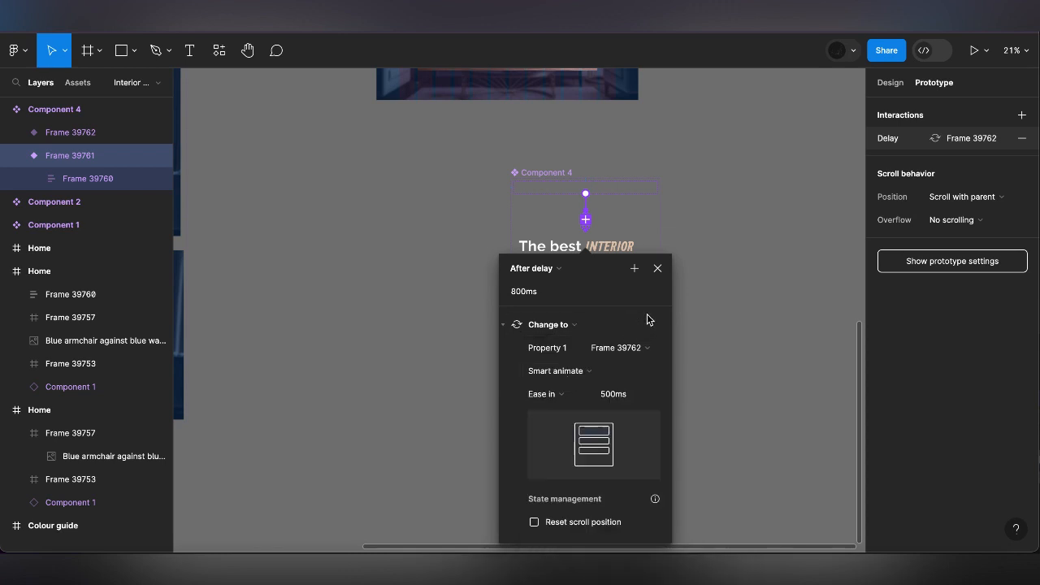
{"action": "left_click", "coordinate": [658, 268]}
{"action": "left_click", "coordinate": [731, 272]}
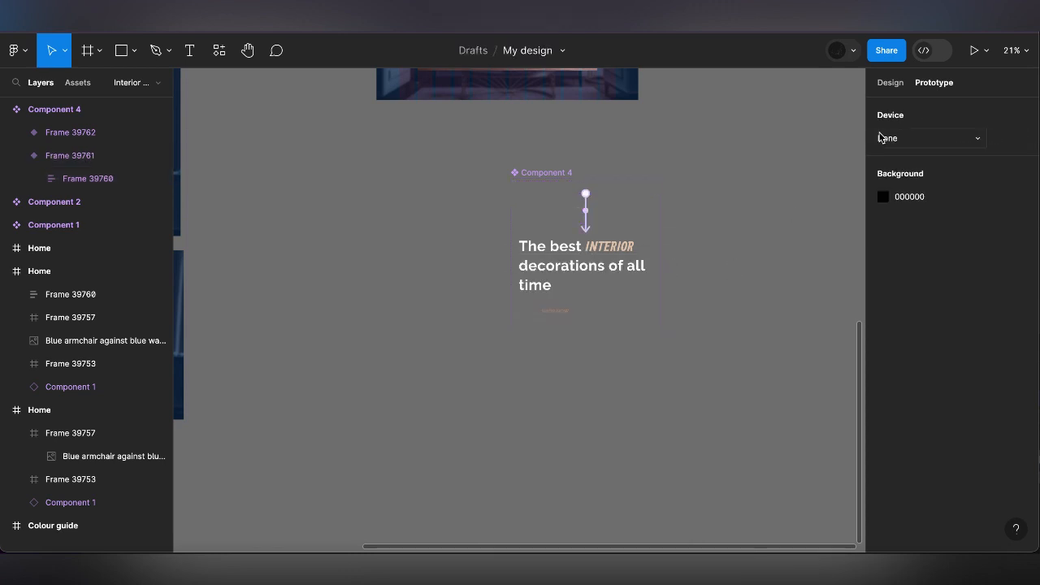
Copy the short variant of the heading component and paste it to replace the heading group in the Home frame
{"action": "left_click", "coordinate": [890, 82]}
{"action": "scroll", "coordinate": [785, 208], "scroll_direction": "down", "scroll_amount": 3}
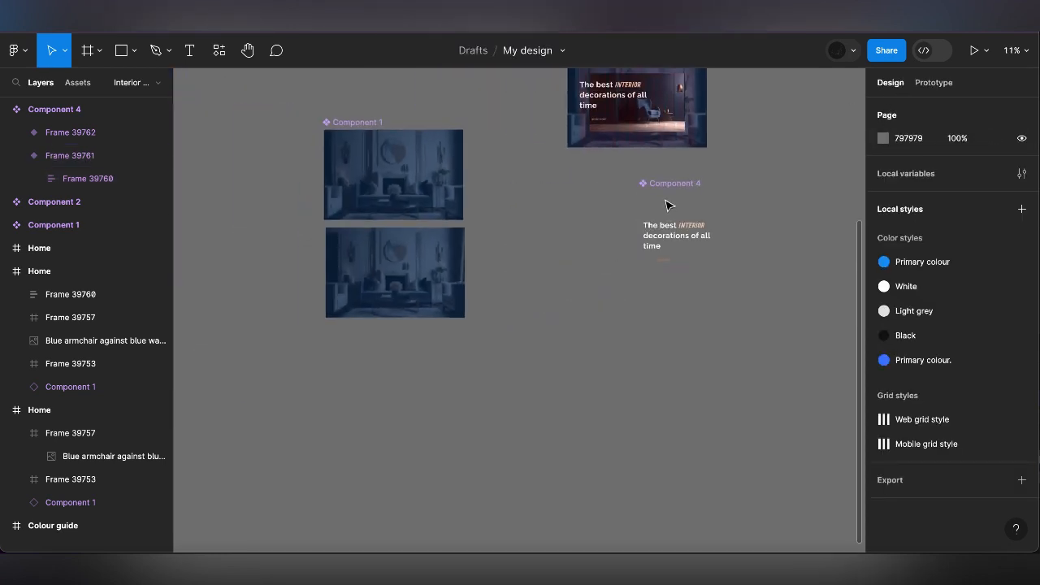
{"action": "left_click", "coordinate": [666, 199]}
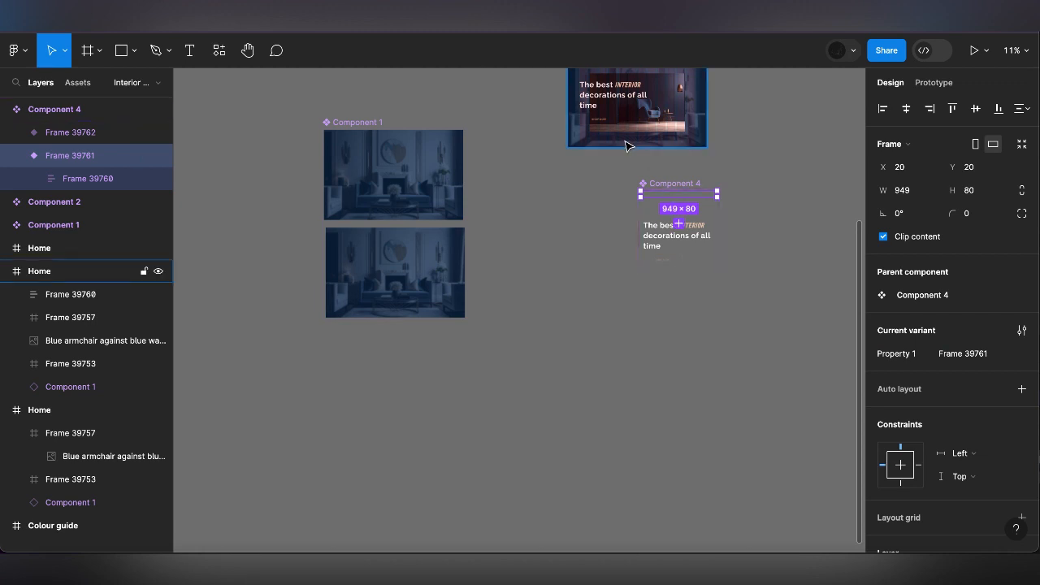
{"action": "right_click", "coordinate": [605, 101]}
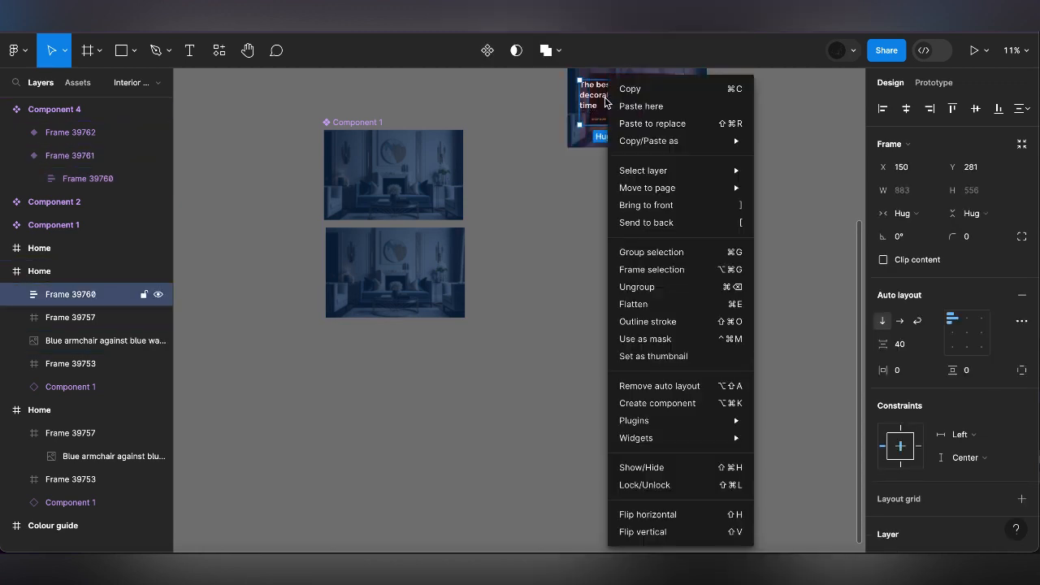
{"action": "left_click", "coordinate": [668, 124]}
Move the heading component instance in the Home frame up to Y 290
{"action": "scroll", "coordinate": [732, 186], "scroll_direction": "up", "scroll_amount": 3}
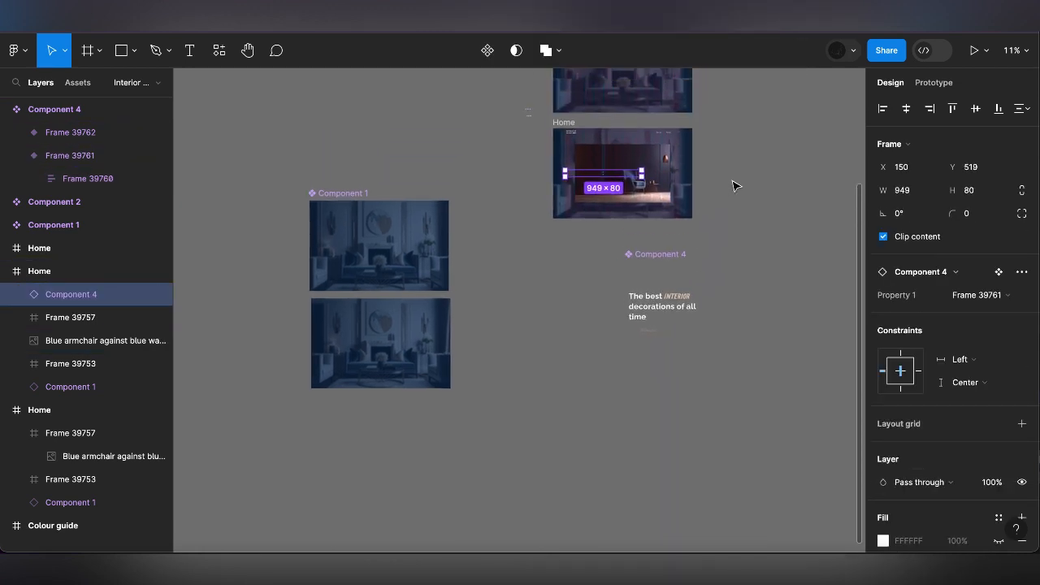
{"action": "key", "text": "Up"}
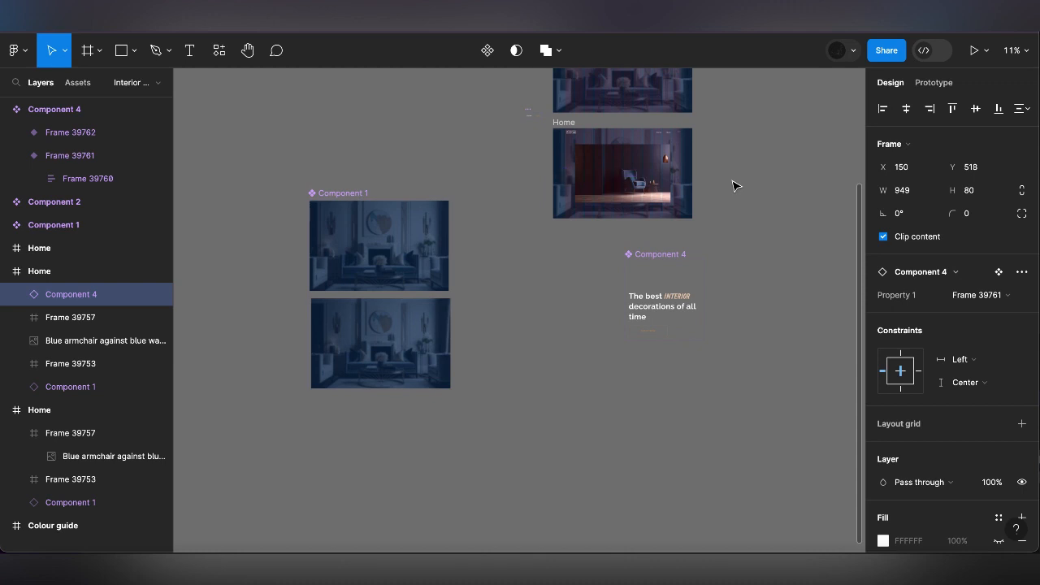
{"action": "left_click", "coordinate": [975, 167]}
{"action": "type", "text": "290"}
{"action": "key", "text": "Return"}
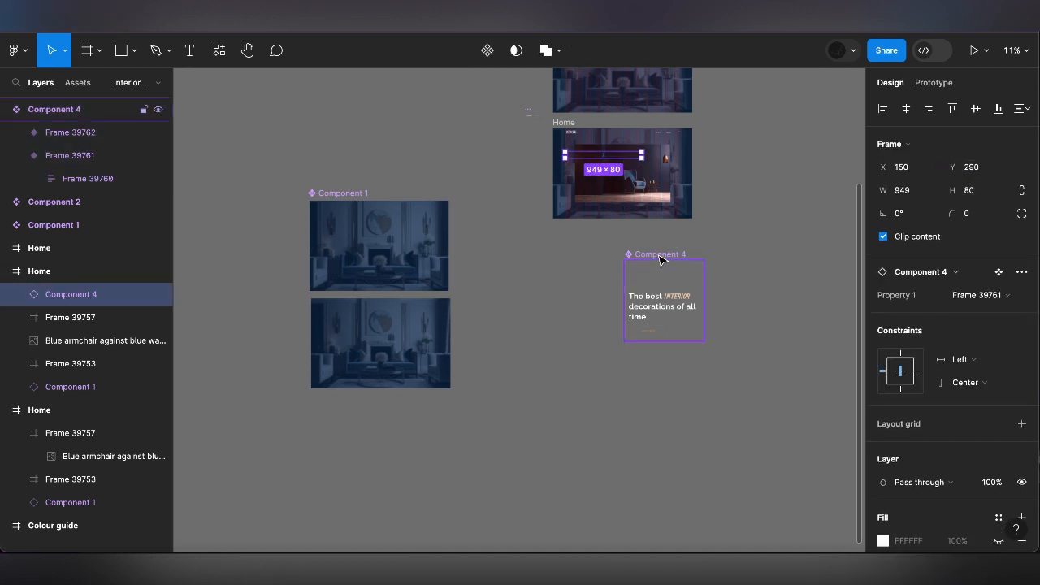
Move the heading's main component set beside the SHOP NOW button component, above Component 1
{"action": "left_click", "coordinate": [662, 257]}
{"action": "type", "text": "290"}
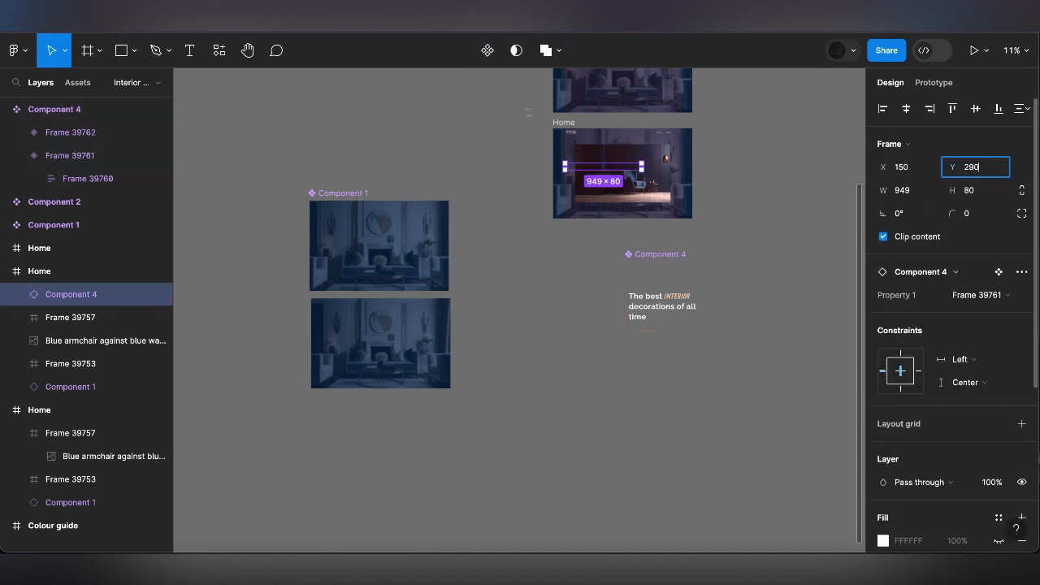
{"action": "key", "text": "Return"}
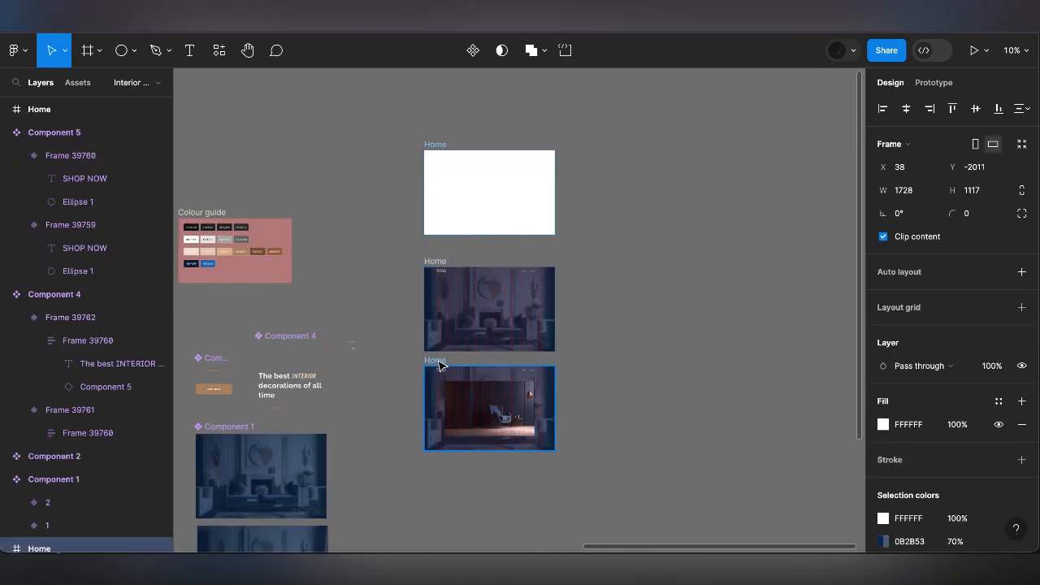
Make the blank uppermost Home frame a flow starting point for the prototype
{"action": "left_click", "coordinate": [450, 390]}
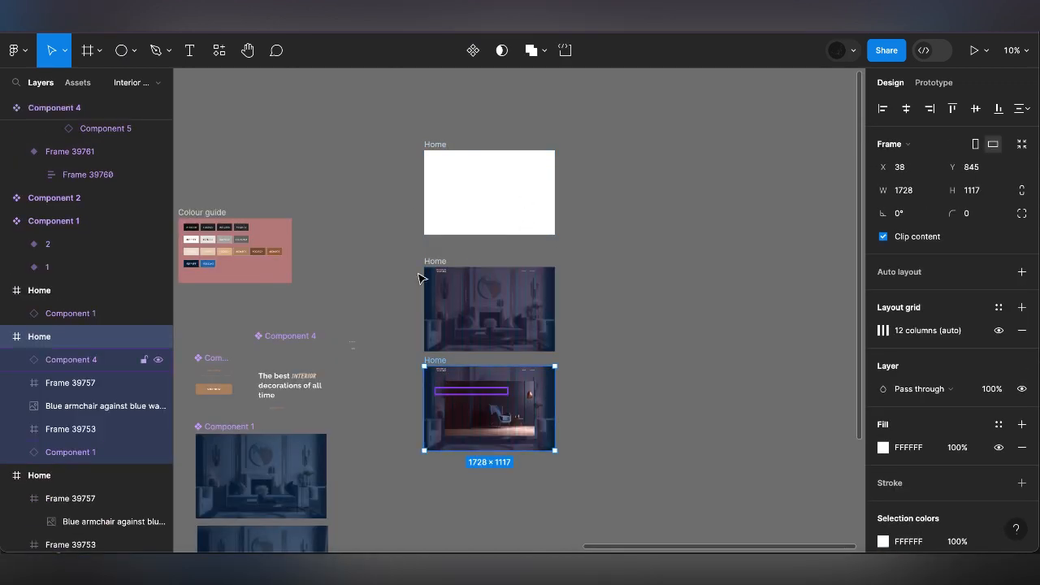
{"action": "left_click", "coordinate": [430, 144]}
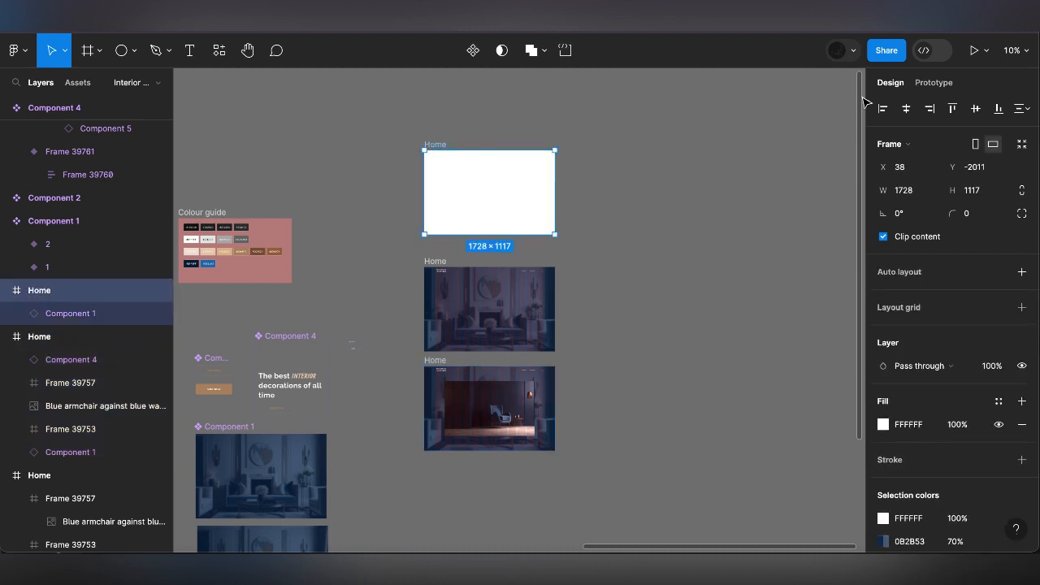
{"action": "left_click", "coordinate": [938, 84]}
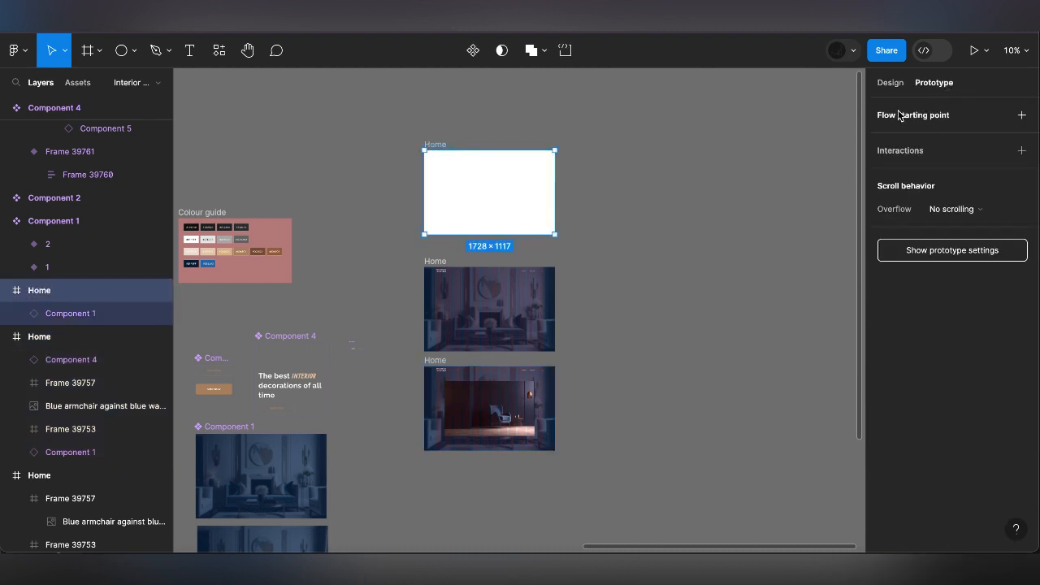
{"action": "left_click", "coordinate": [1022, 115]}
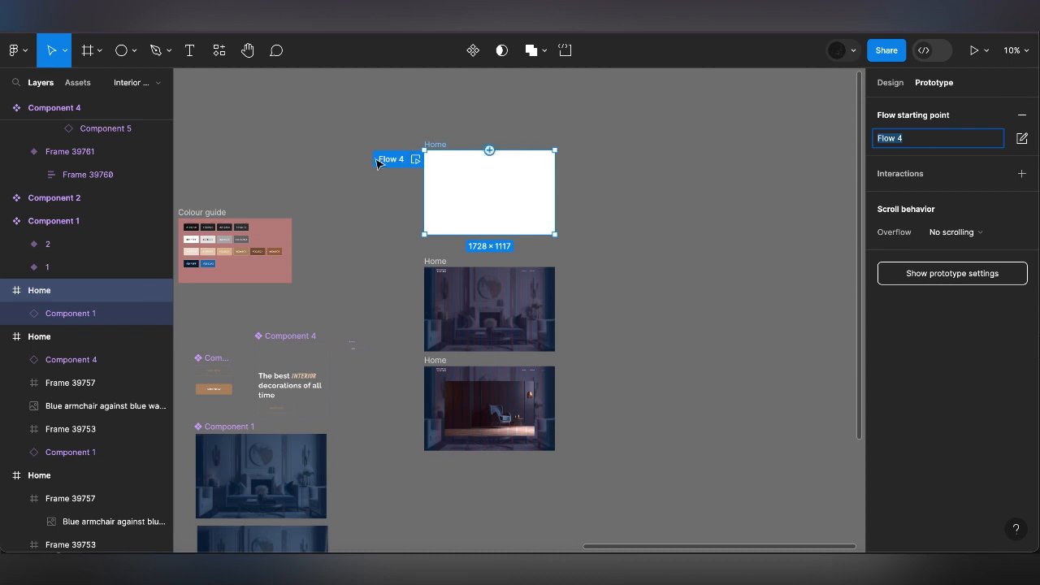
{"action": "left_click", "coordinate": [636, 172]}
Link the blank Home frame to the second Home frame with an After delay interaction of 1500 ms
{"action": "left_click", "coordinate": [458, 171]}
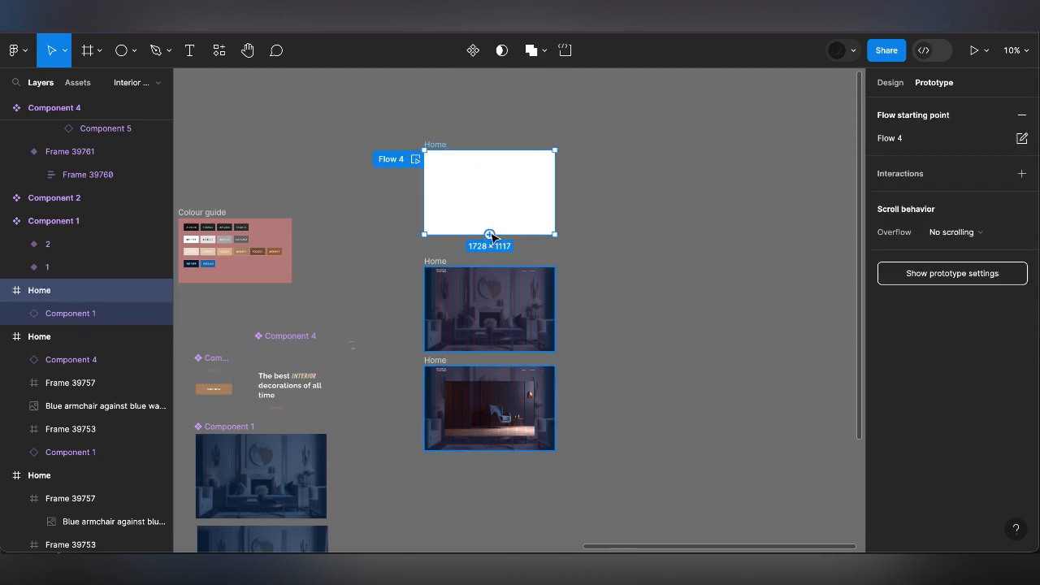
{"action": "left_click_drag", "start_coordinate": [490, 236], "coordinate": [482, 286]}
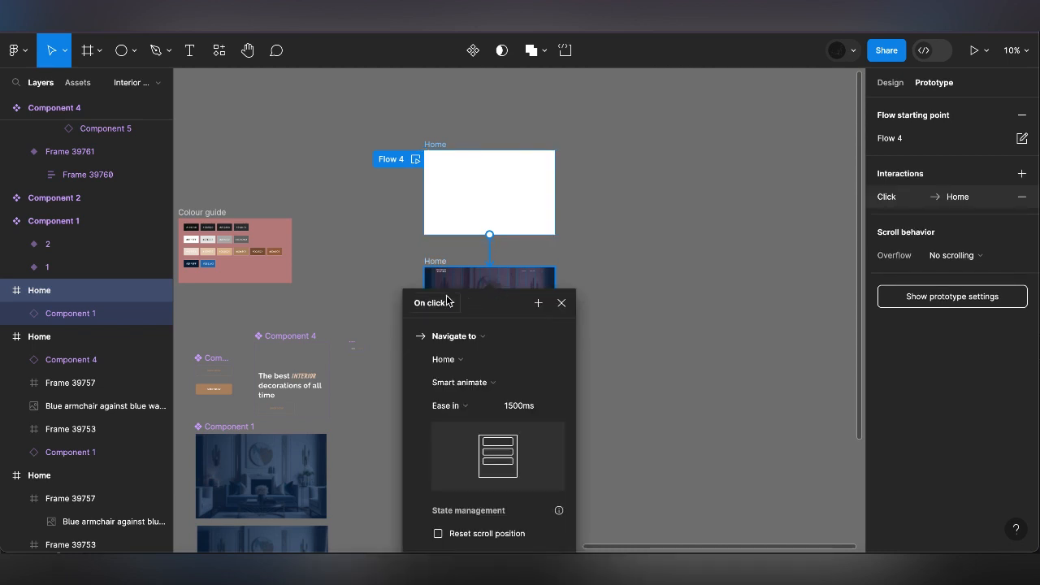
{"action": "left_click", "coordinate": [447, 301]}
{"action": "left_click", "coordinate": [447, 486]}
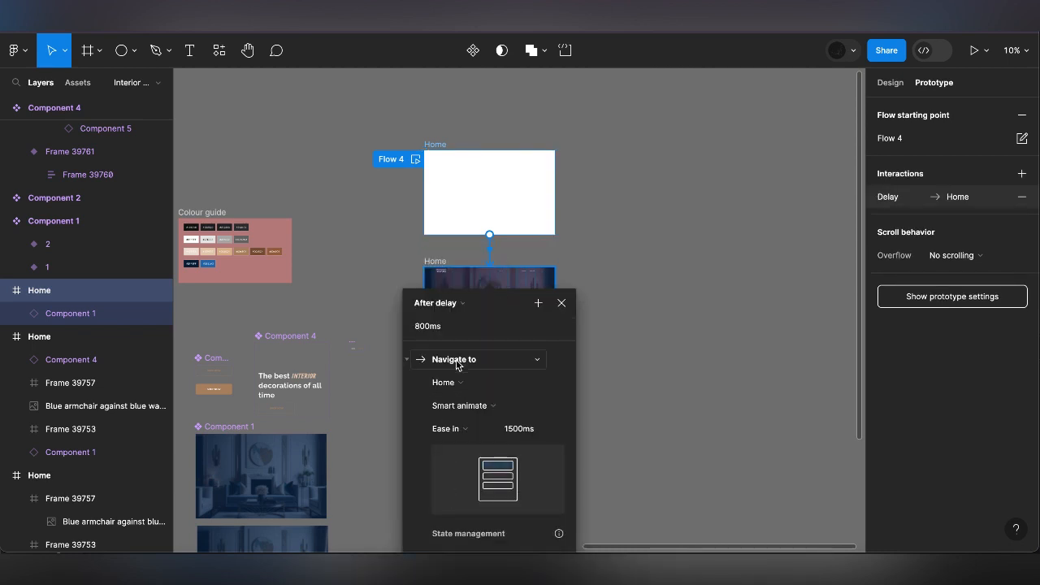
{"action": "left_click", "coordinate": [429, 326]}
{"action": "type", "text": "1500"}
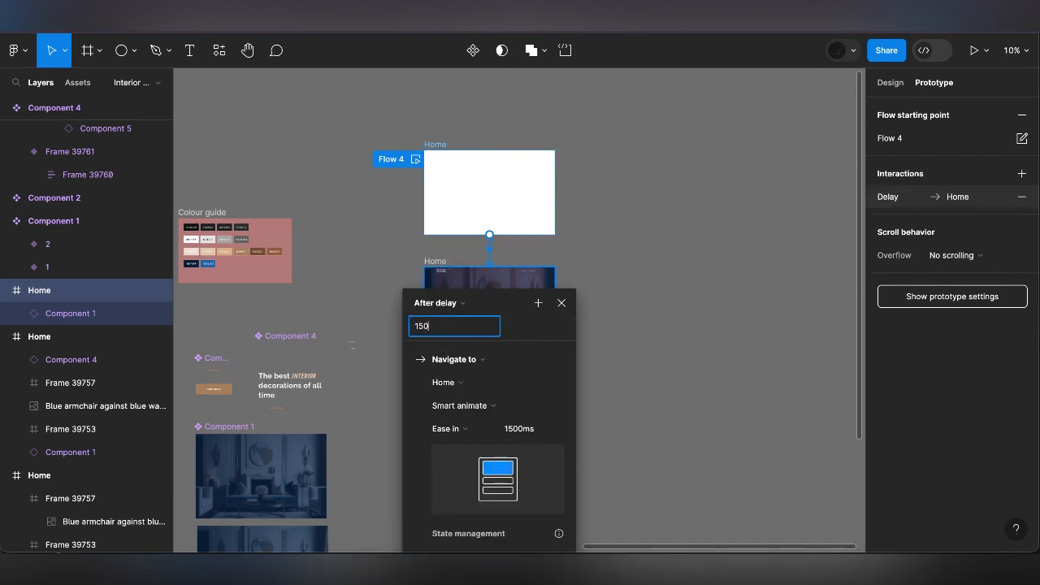
Set the interaction's animation to Smart animate with Linear easing and a duration of 1000 ms
{"action": "left_click", "coordinate": [483, 404]}
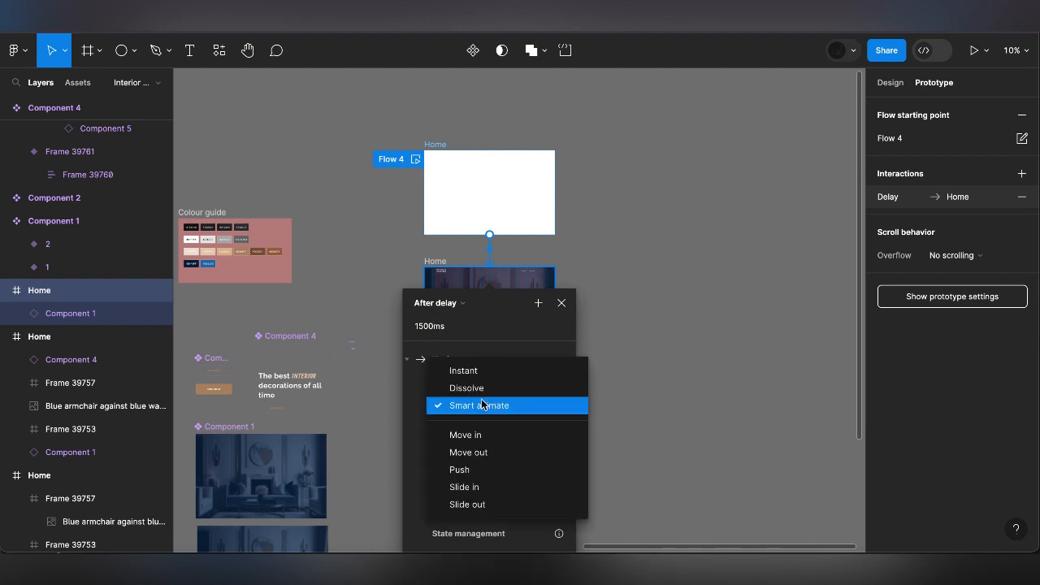
{"action": "left_click", "coordinate": [482, 404]}
{"action": "left_click", "coordinate": [460, 430]}
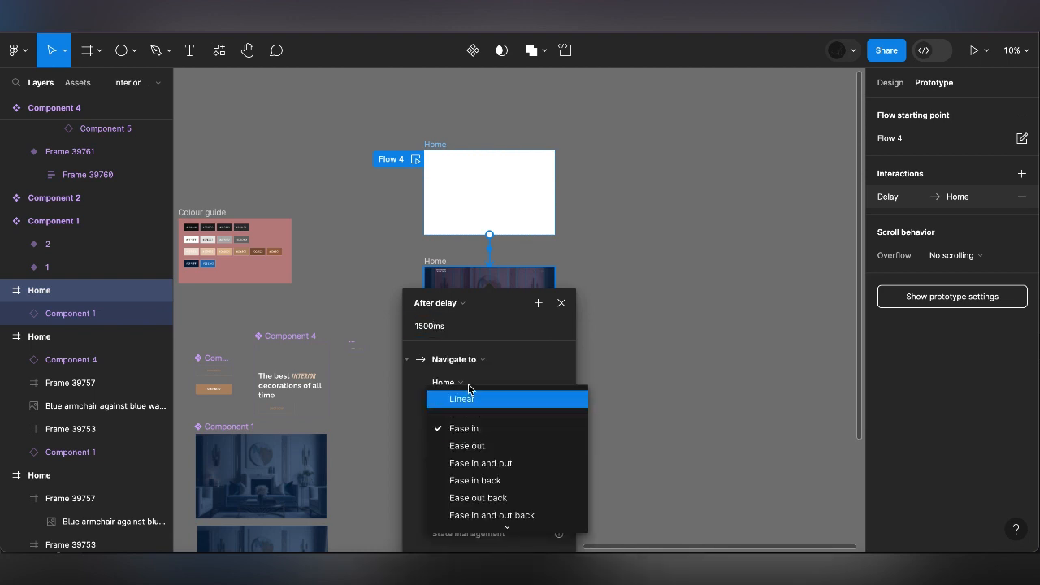
{"action": "left_click", "coordinate": [467, 398]}
{"action": "left_click", "coordinate": [522, 435]}
{"action": "type", "text": "1000"}
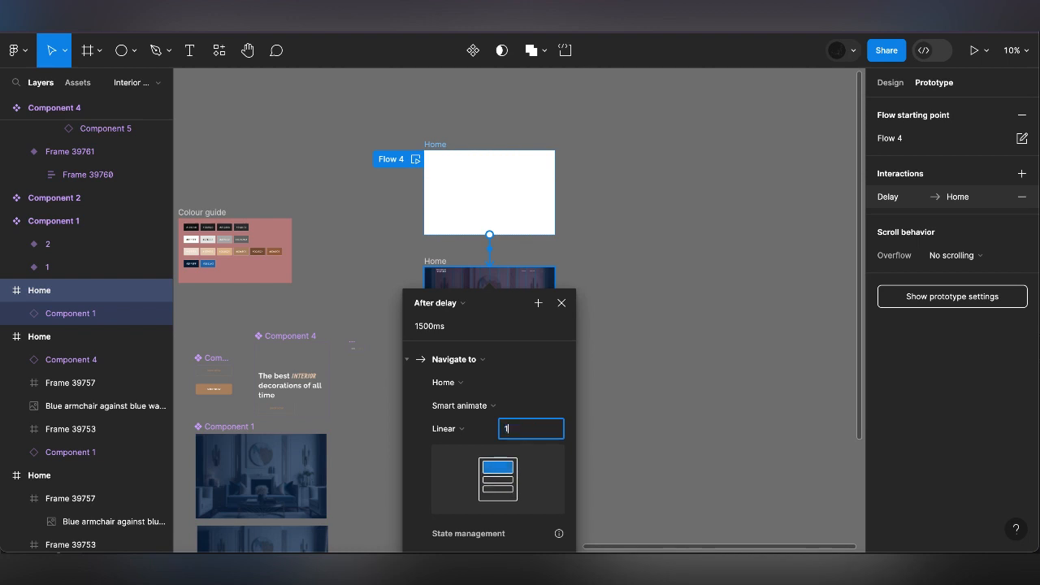
{"action": "left_click", "coordinate": [561, 302]}
Link the second Home frame to the third Home frame, the one with the armchair image, using an After delay interaction
{"action": "left_click", "coordinate": [492, 311]}
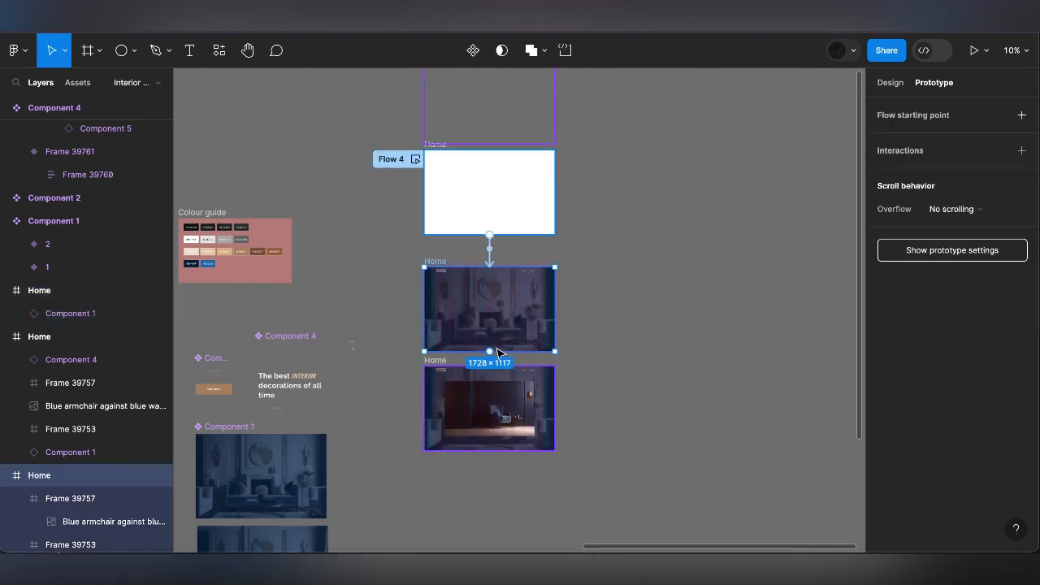
{"action": "left_click_drag", "start_coordinate": [492, 353], "coordinate": [486, 382]}
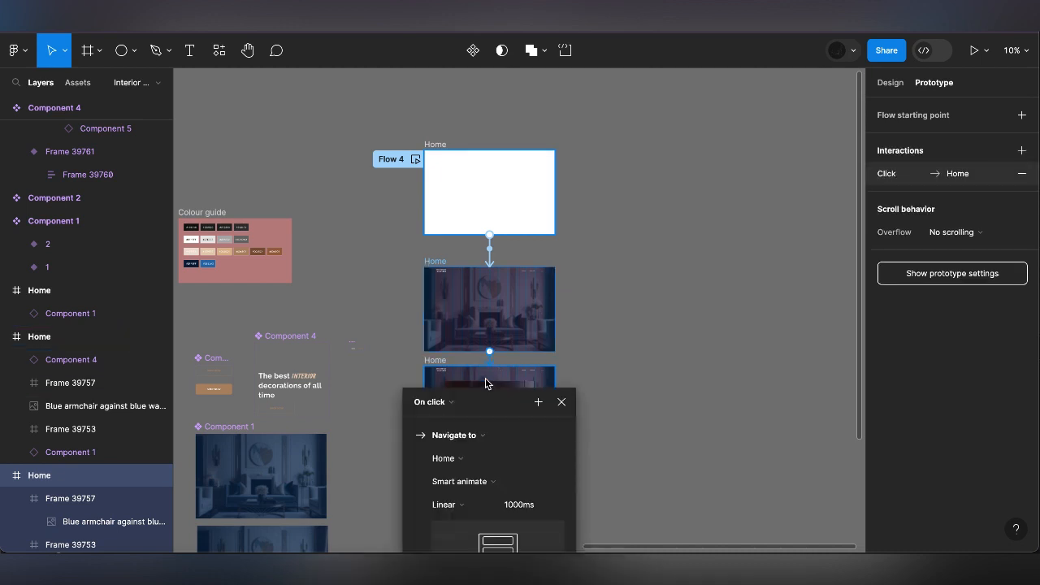
{"action": "left_click", "coordinate": [430, 402]}
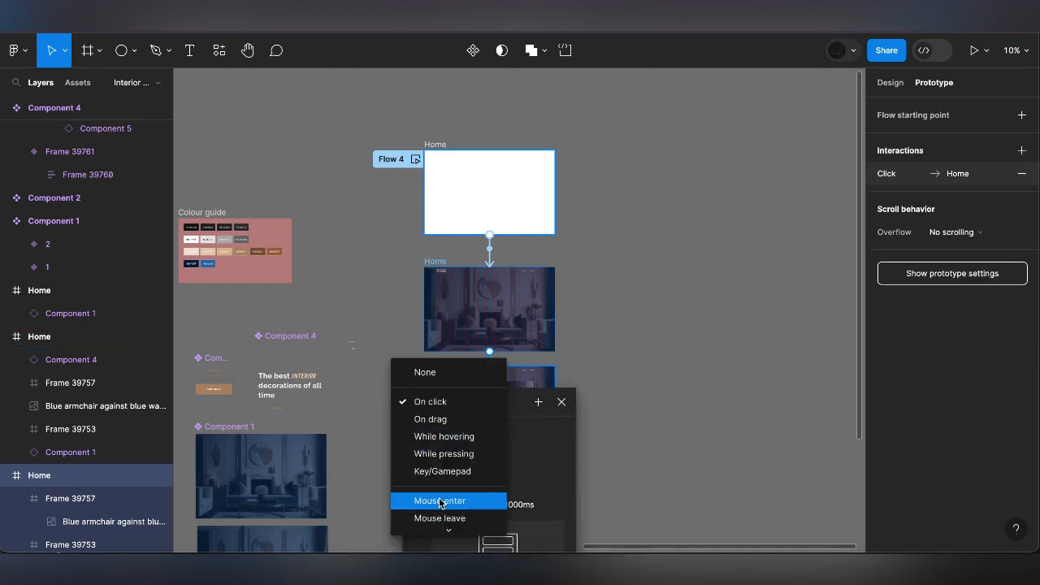
{"action": "scroll", "coordinate": [439, 500], "scroll_direction": "down", "scroll_amount": 2}
{"action": "left_click", "coordinate": [434, 524]}
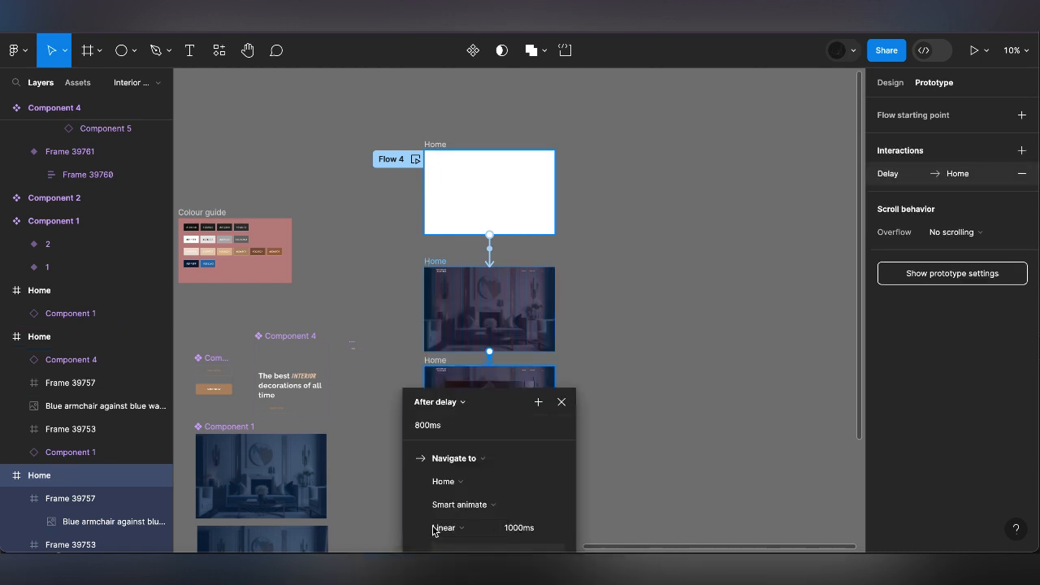
{"action": "scroll", "coordinate": [496, 488], "scroll_direction": "down", "scroll_amount": 3}
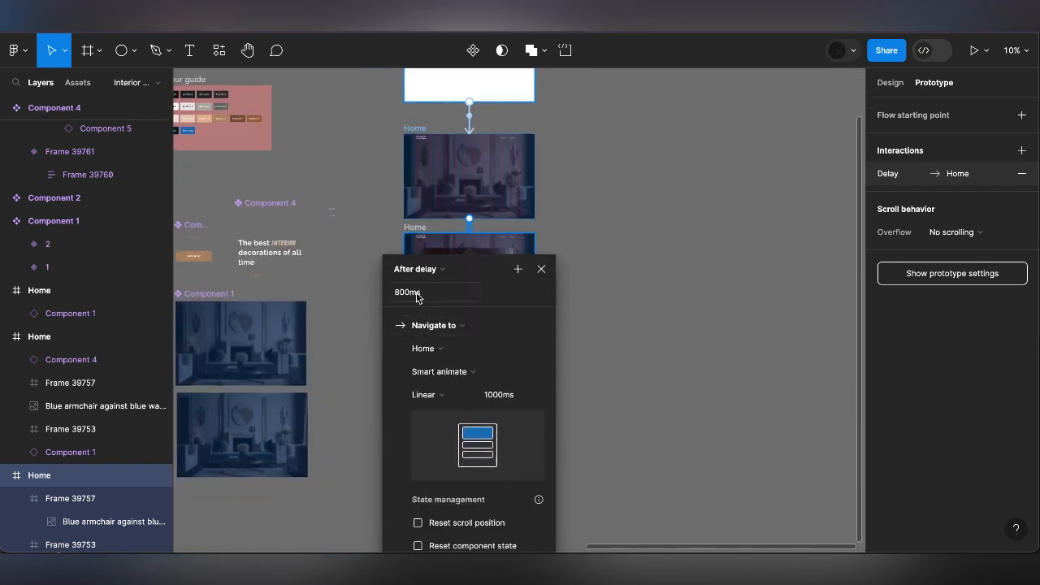
{"action": "left_click", "coordinate": [541, 269]}
Present the prototype to check the transitions between the Home frames
{"action": "scroll", "coordinate": [640, 283], "scroll_direction": "up", "scroll_amount": 2}
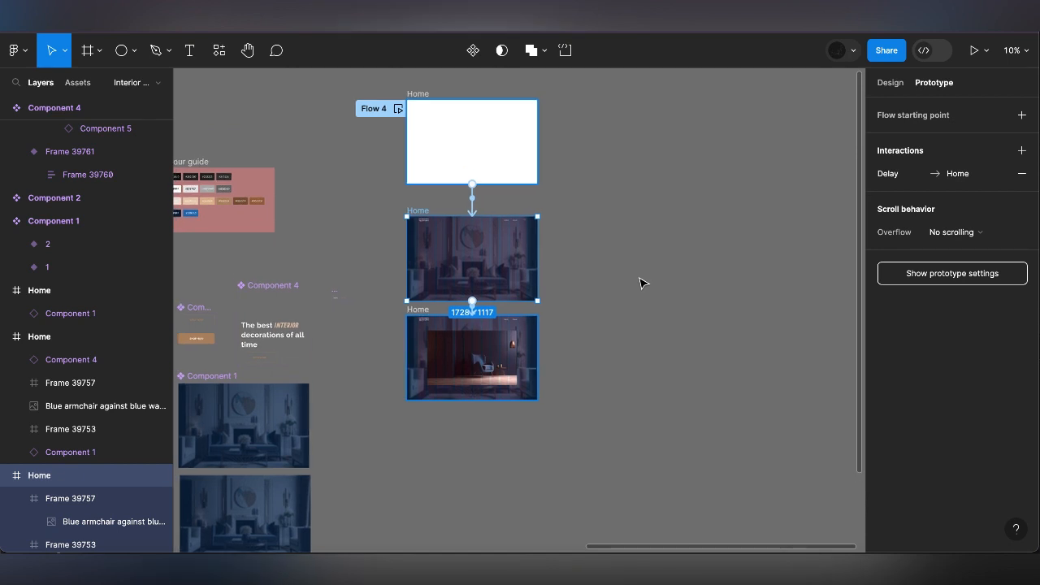
{"action": "left_click", "coordinate": [974, 50]}
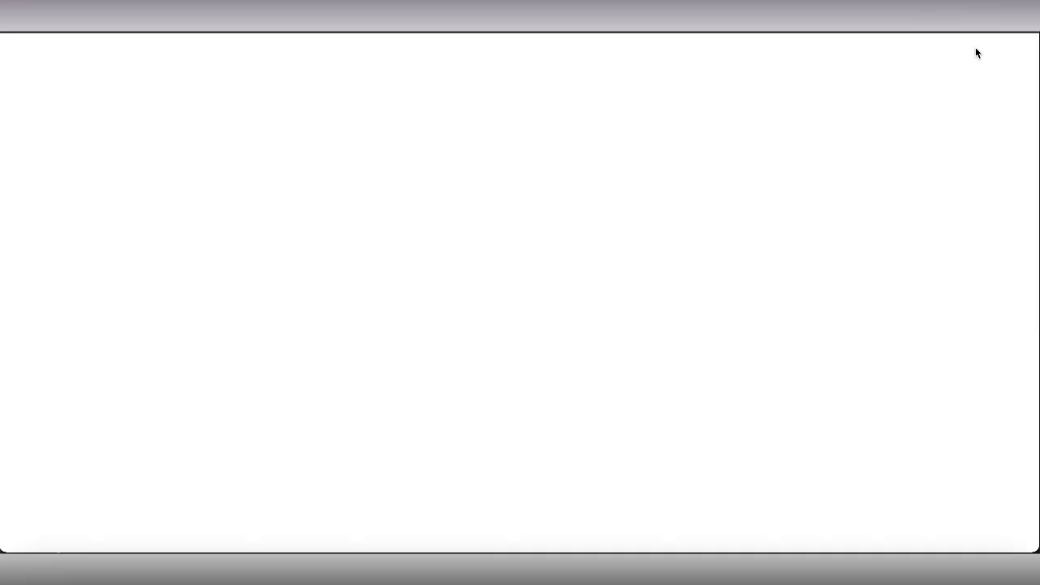